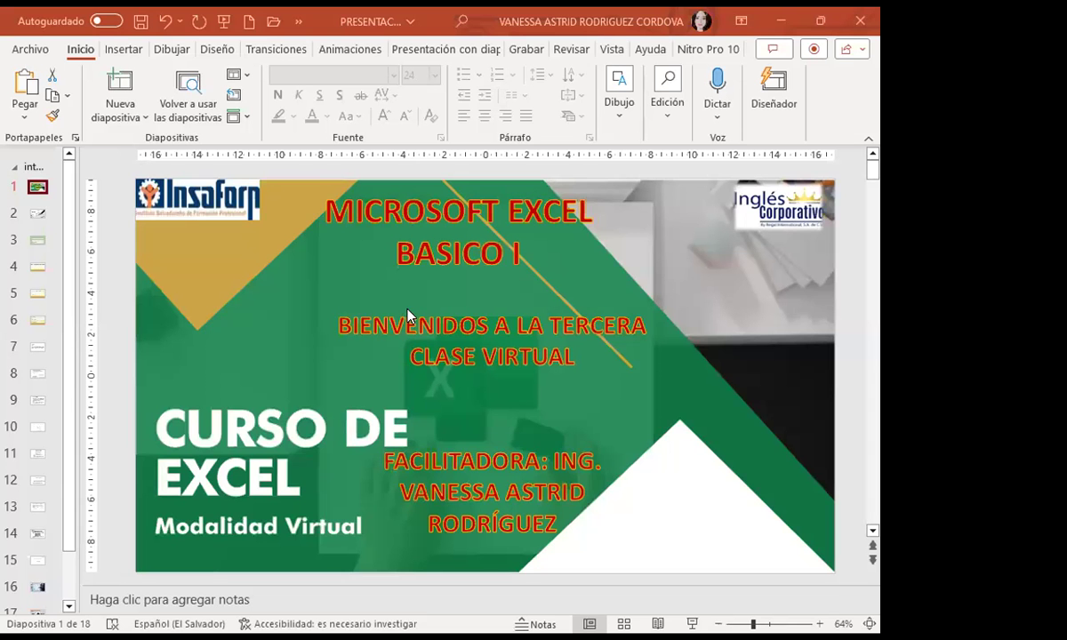
# Start the Excel Básico I slideshow on slide 1, the title slide welcoming class 3.
pyautogui.press('F5')
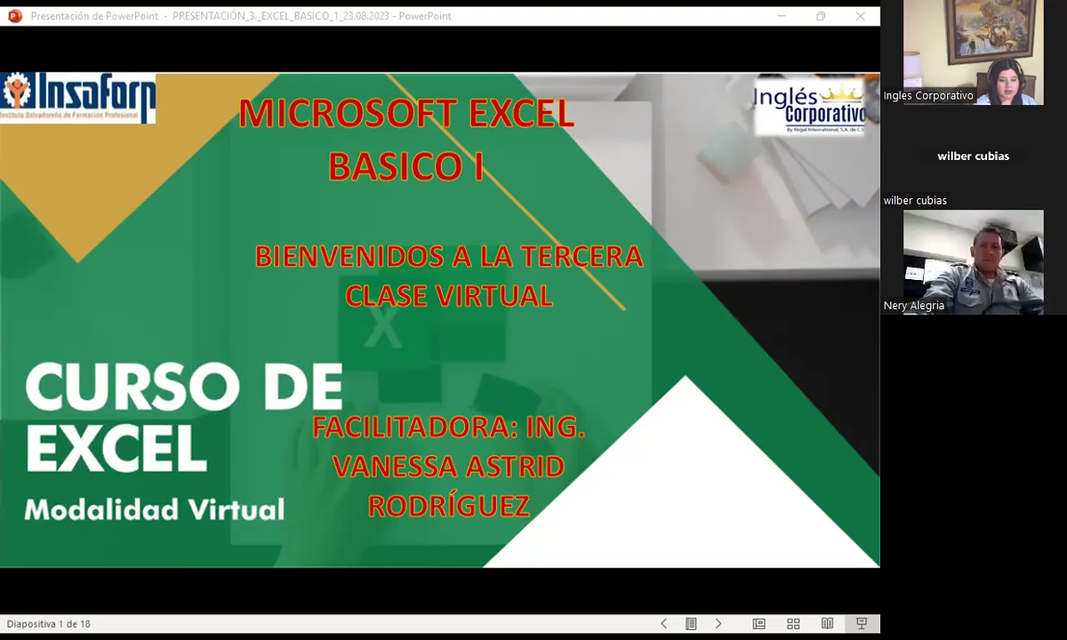
# Switch to Firefox and show lesson 1.3, 'Navegación en la hoja de calculo'.
pyautogui.hotkey('alt', 'Tab')
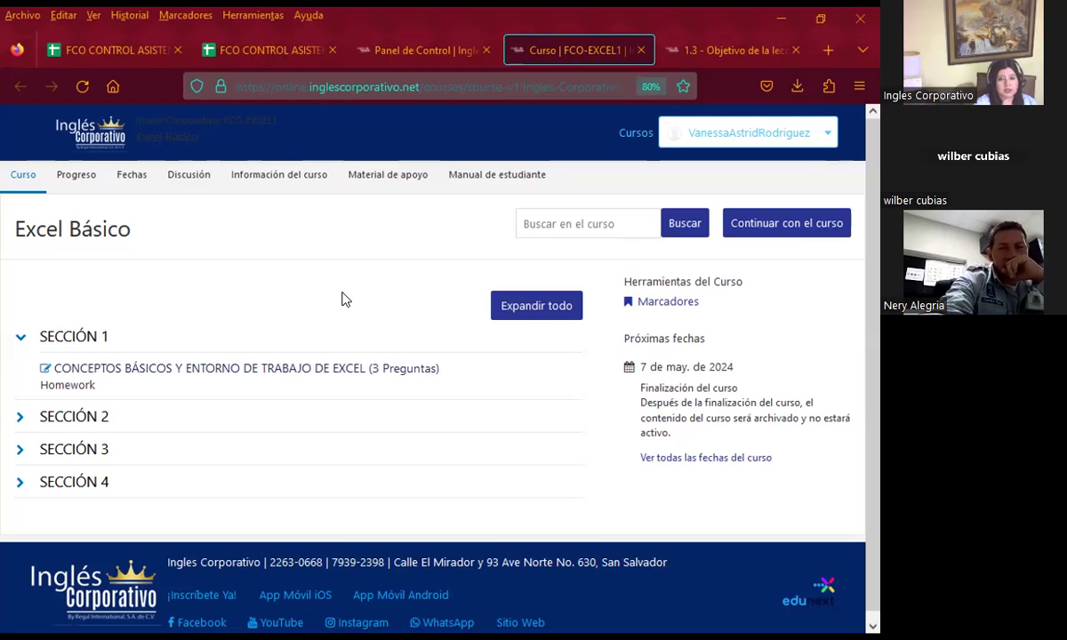
pyautogui.click(707, 52)
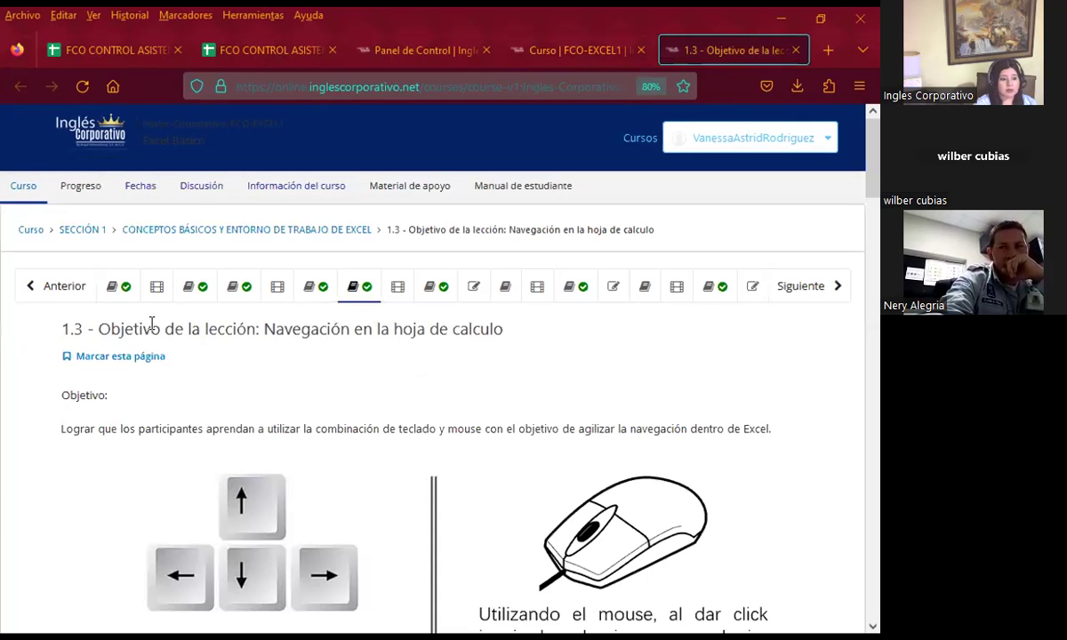
pyautogui.click(125, 294)
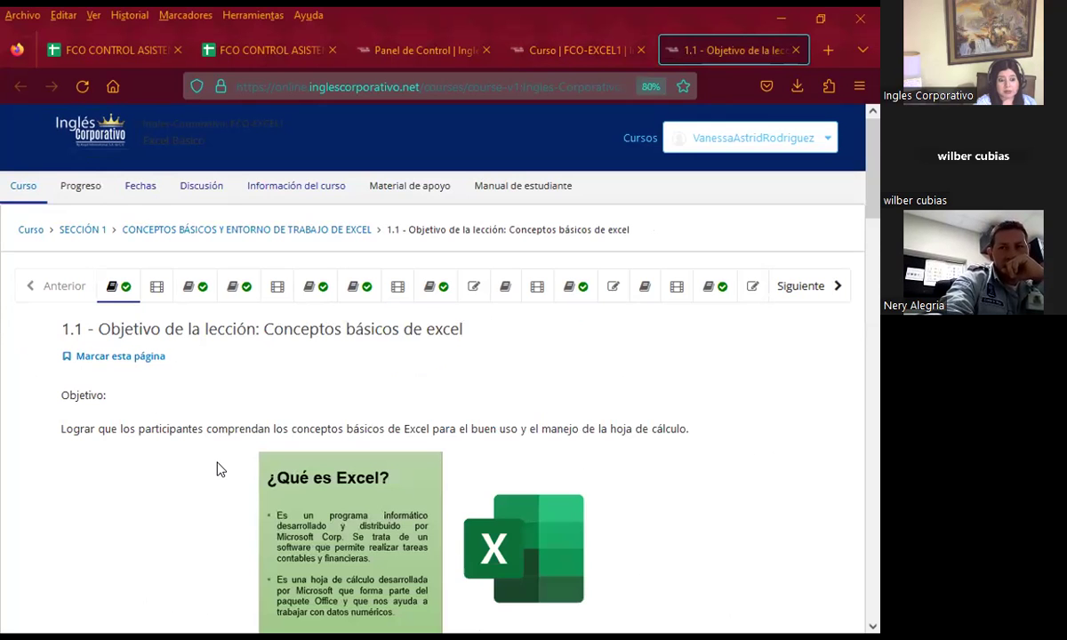
pyautogui.scroll(-2, 217, 470)
pyautogui.scroll(-4, 217, 470)
pyautogui.scroll(-3, 220, 470)
pyautogui.scroll(-10, 219, 470)
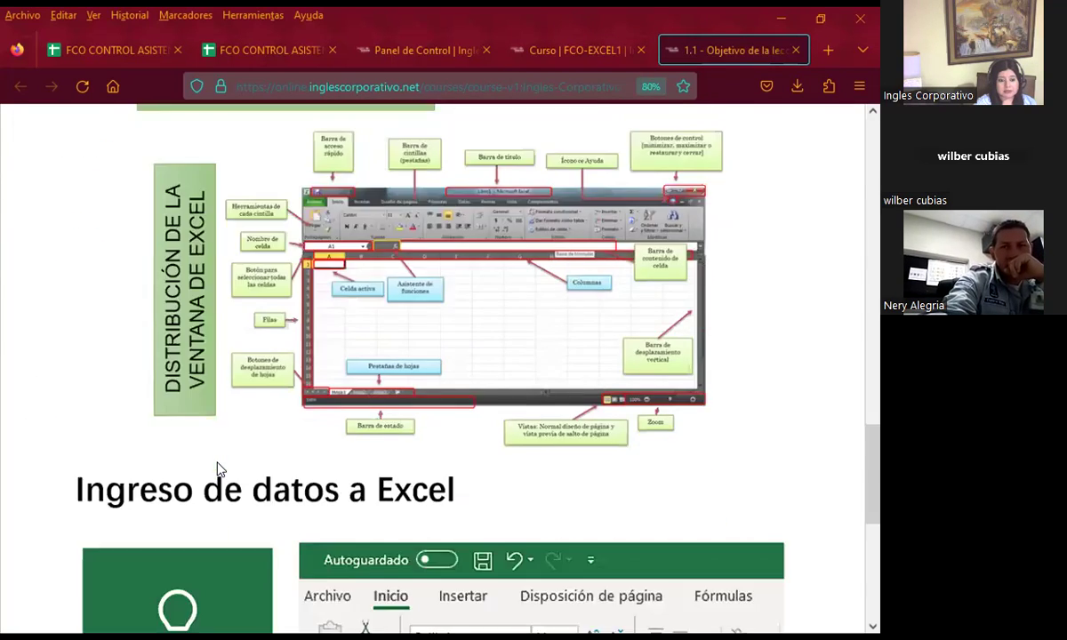
pyautogui.scroll(-3, 219, 470)
pyautogui.scroll(-1, 219, 469)
pyautogui.scroll(3, 219, 470)
pyautogui.scroll(5, 220, 469)
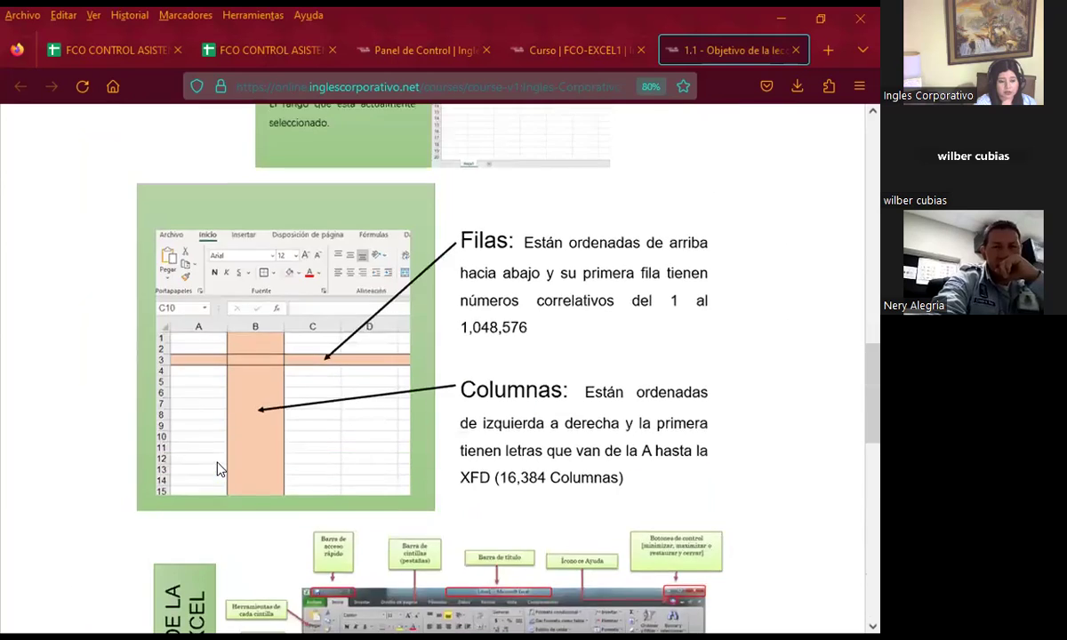
pyautogui.scroll(5, 220, 469)
pyautogui.scroll(4, 219, 470)
pyautogui.scroll(5, 219, 469)
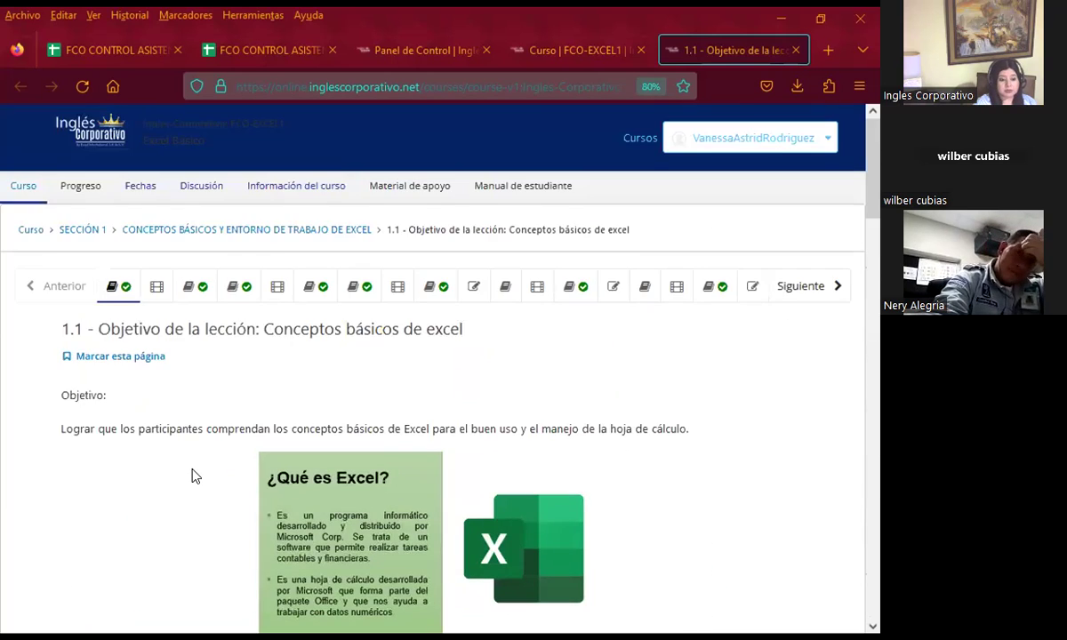
pyautogui.scroll(-2, 196, 473)
pyautogui.scroll(-1, 195, 475)
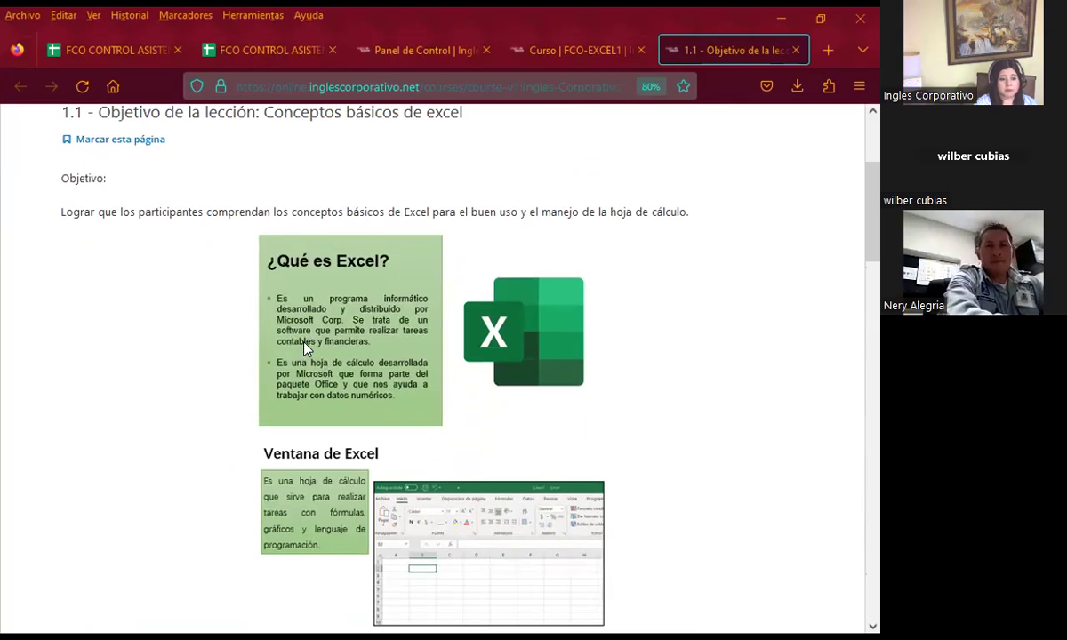
pyautogui.scroll(-2, 418, 418)
pyautogui.scroll(-1, 407, 428)
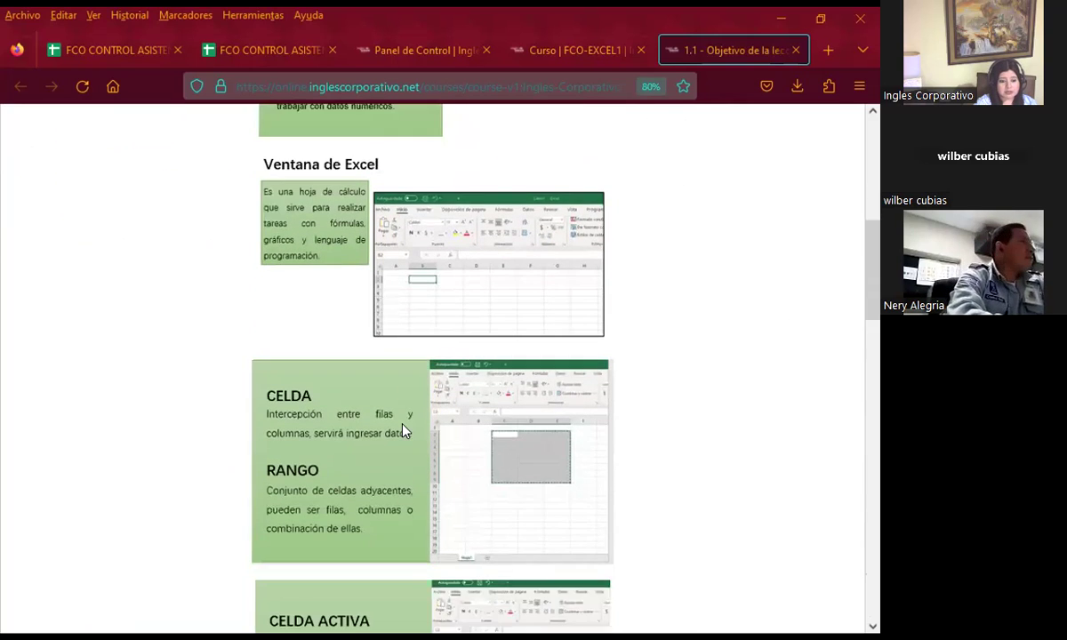
pyautogui.scroll(-1, 253, 430)
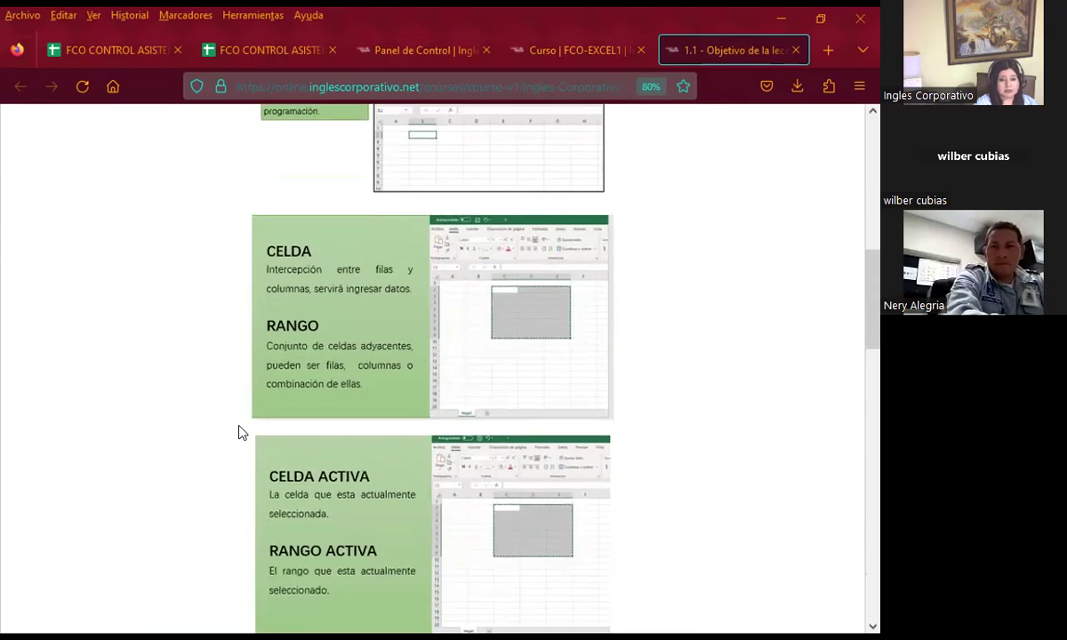
pyautogui.scroll(-1, 182, 436)
pyautogui.scroll(-2, 182, 503)
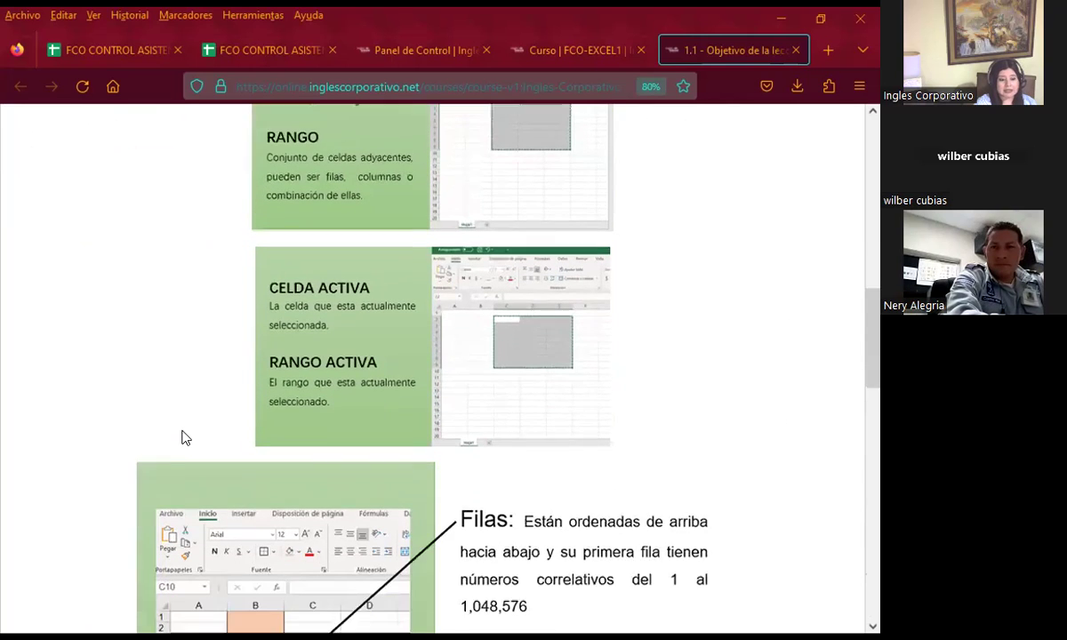
pyautogui.scroll(-3, 183, 436)
pyautogui.scroll(-1, 182, 435)
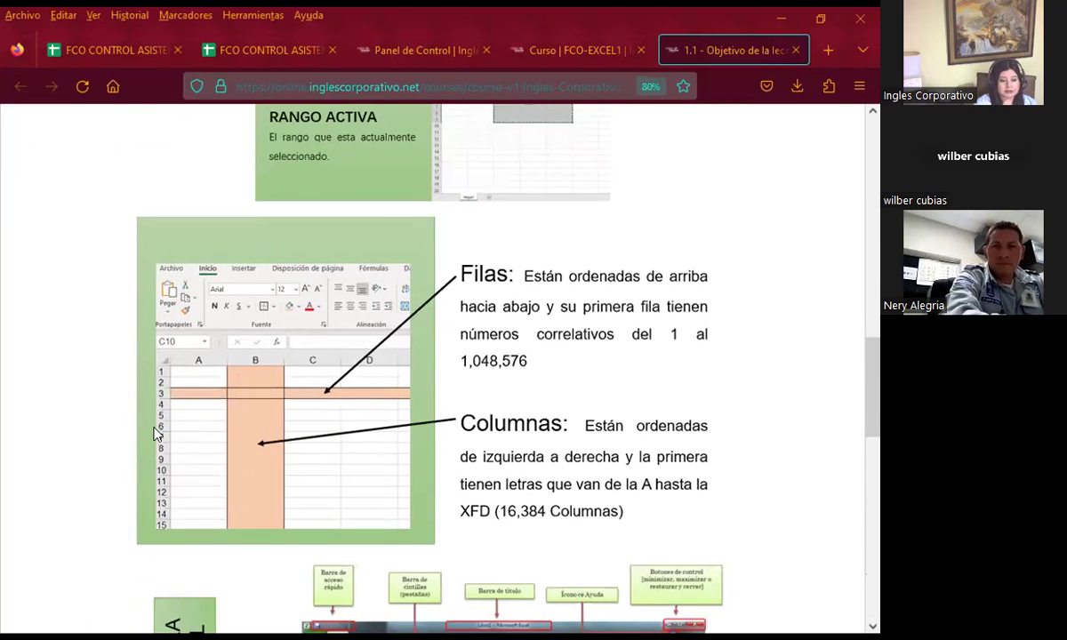
pyautogui.scroll(4, 178, 454)
pyautogui.scroll(5, 186, 455)
pyautogui.scroll(5, 186, 454)
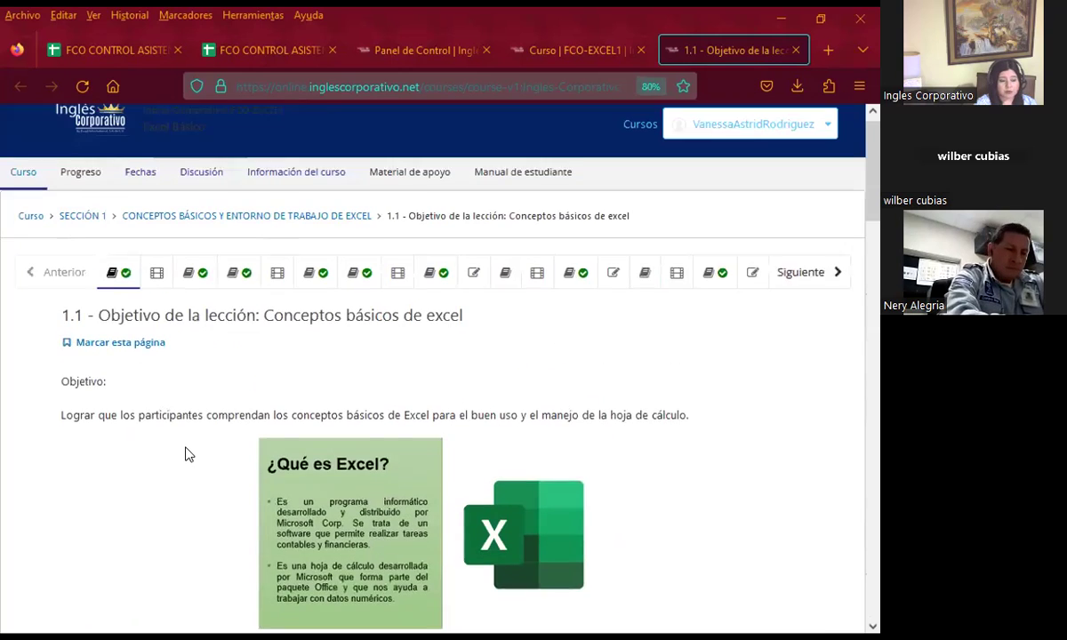
pyautogui.scroll(1, 178, 436)
# Browse the Videoconferencia #1 video unit, then open the class #1 discussion forum.
pyautogui.click(157, 289)
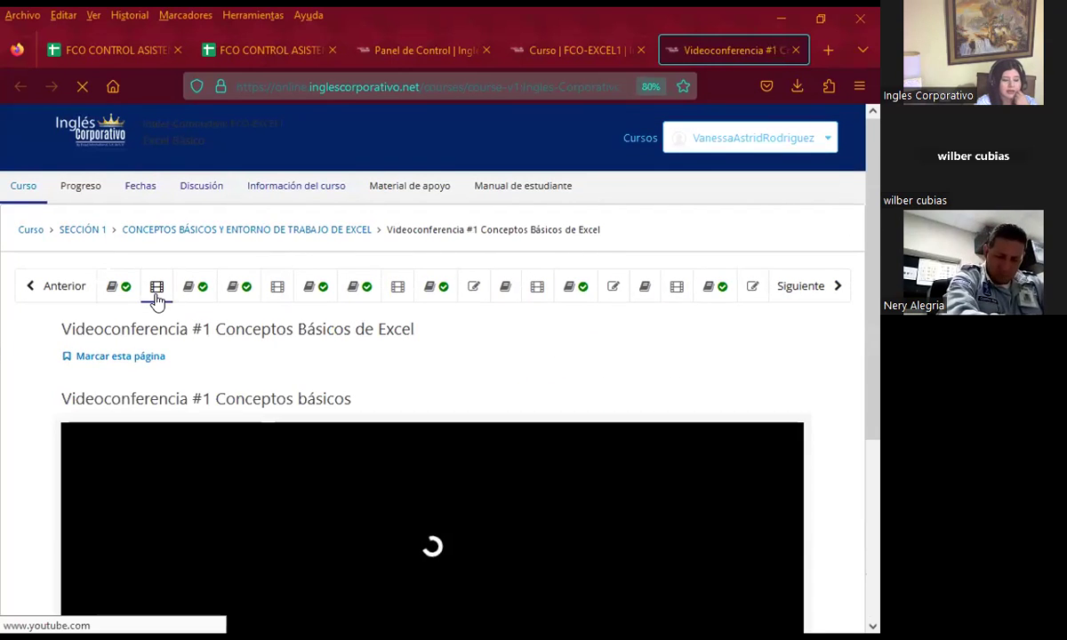
pyautogui.scroll(-2, 48, 365)
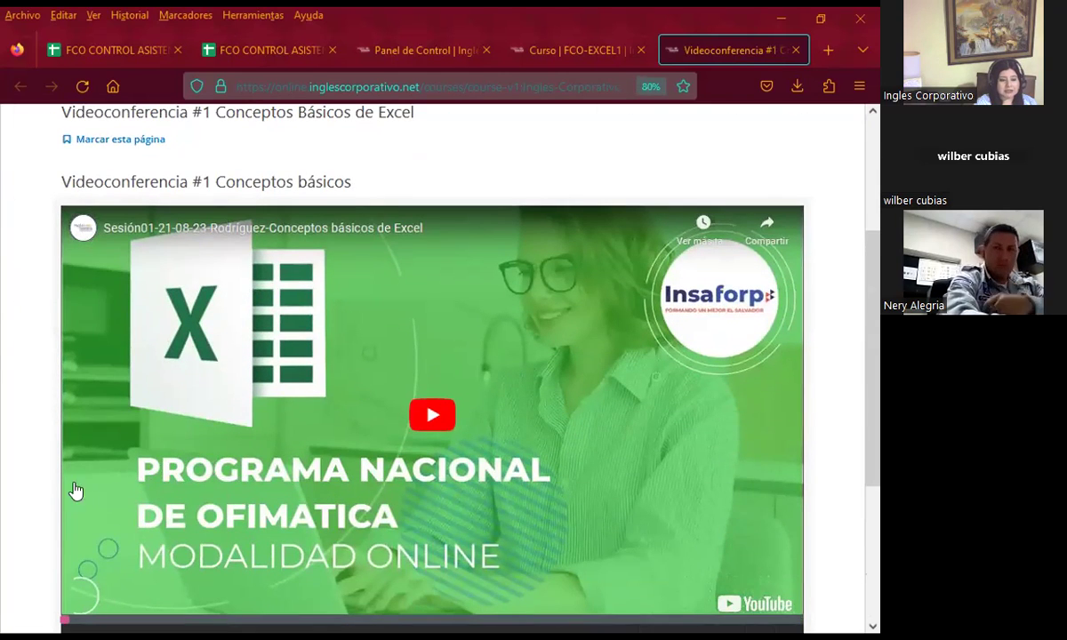
pyautogui.scroll(-2, 119, 489)
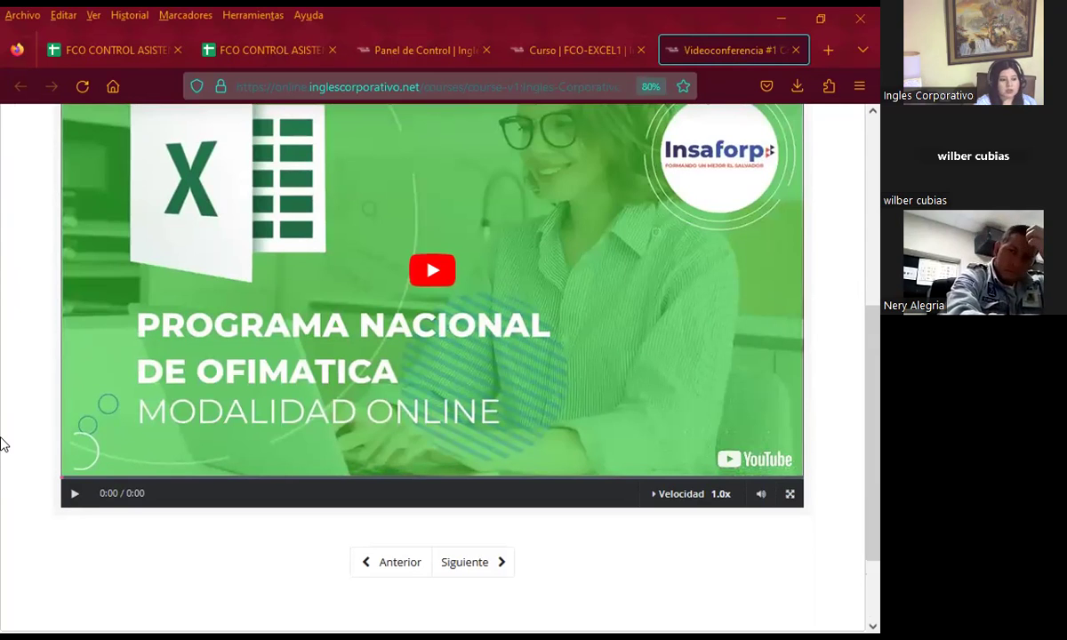
pyautogui.scroll(5, 3, 440)
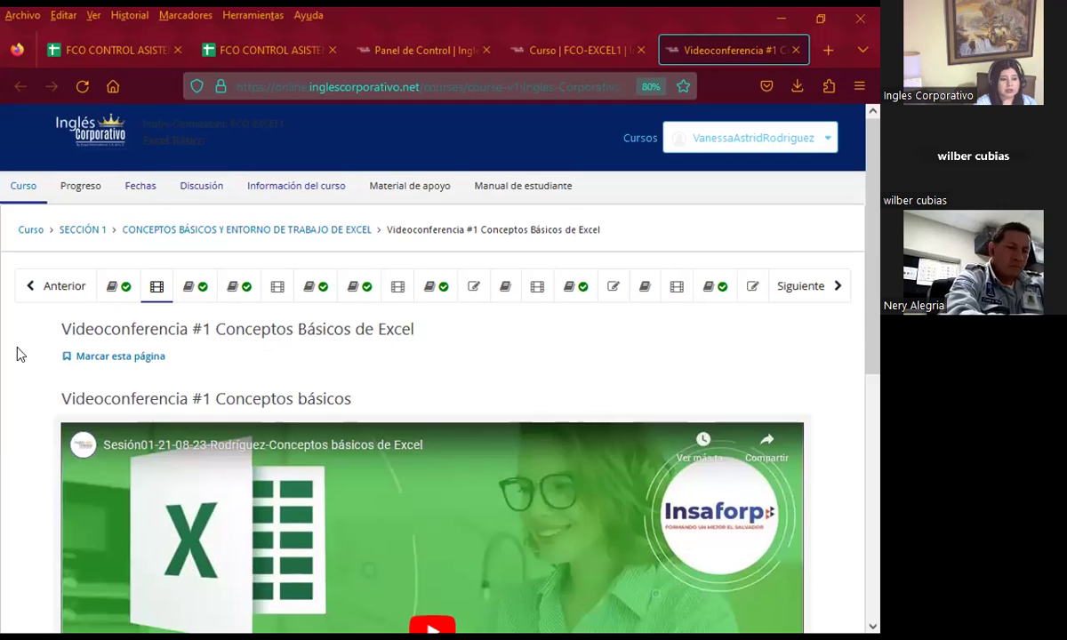
pyautogui.click(194, 284)
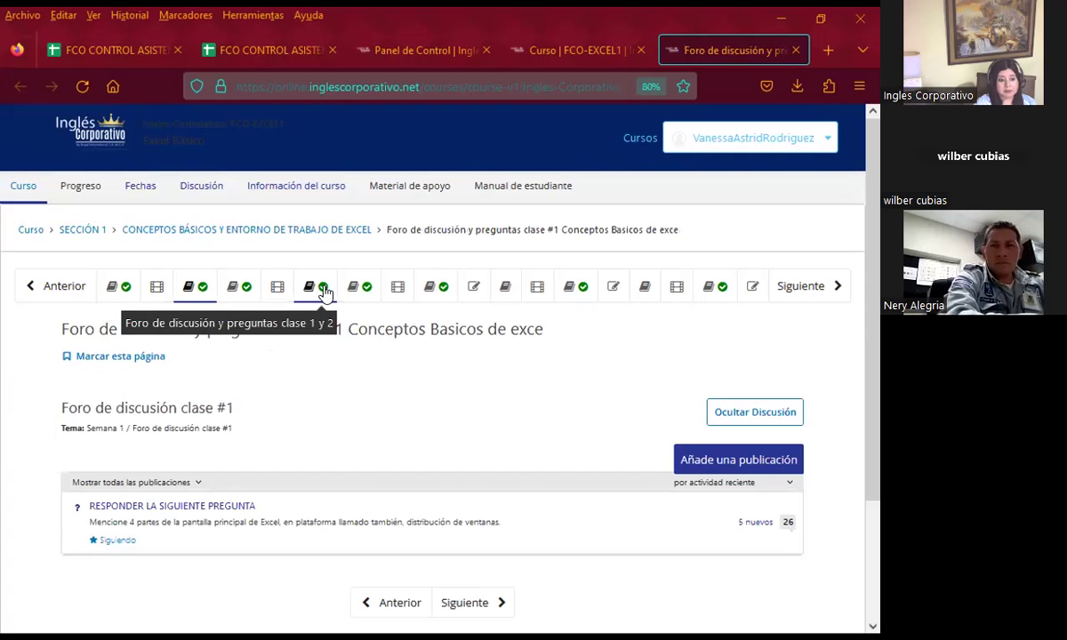
pyautogui.click(279, 292)
pyautogui.scroll(-3, 311, 372)
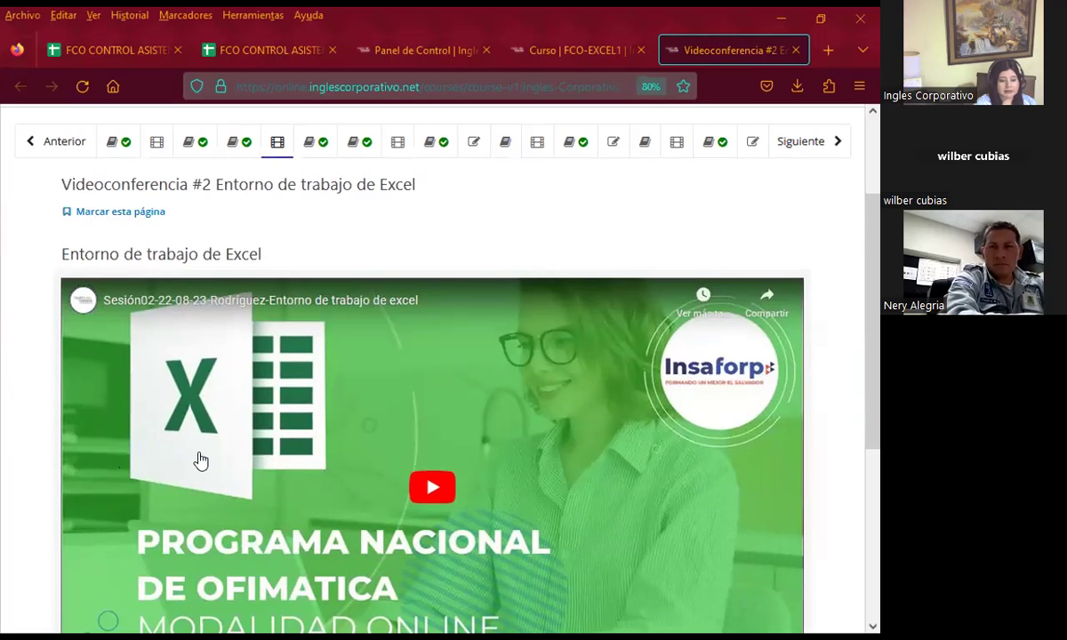
pyautogui.scroll(-5, 196, 471)
pyautogui.scroll(-2, 152, 480)
pyautogui.scroll(5, 78, 478)
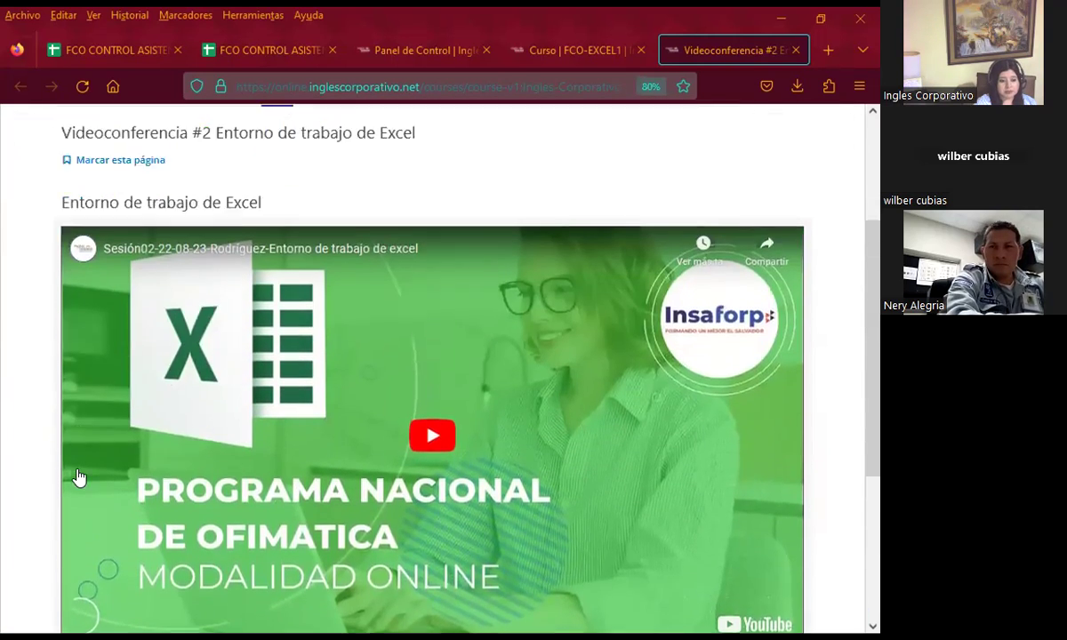
pyautogui.scroll(5, 78, 477)
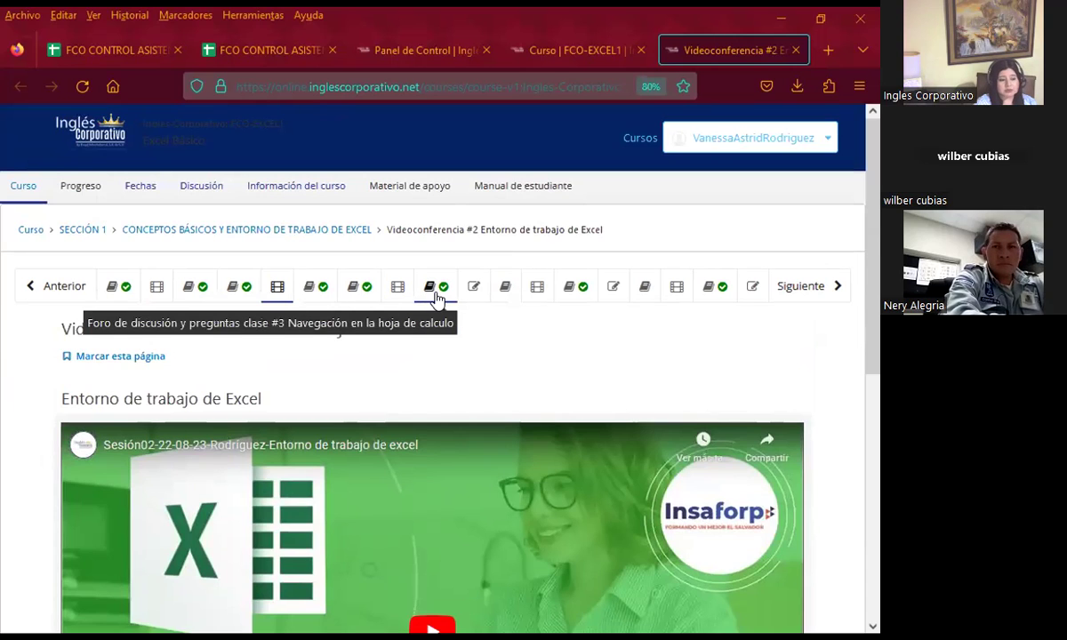
# Visit the class #3 forum, then return to lesson 1.3 on spreadsheet navigation.
pyautogui.click(436, 296)
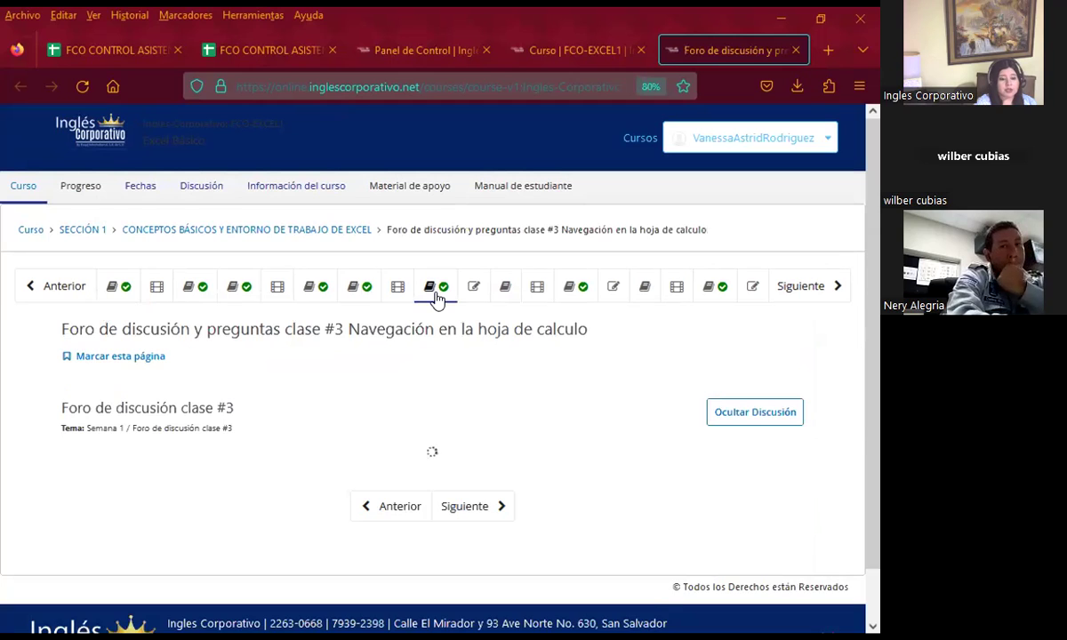
pyautogui.click(354, 289)
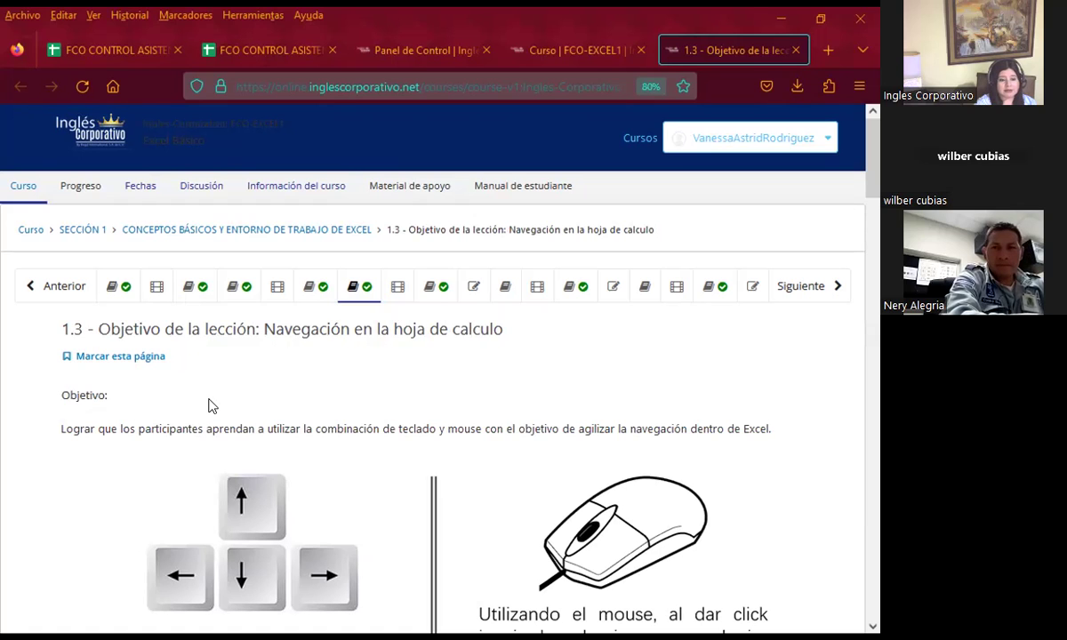
pyautogui.scroll(-3, 355, 420)
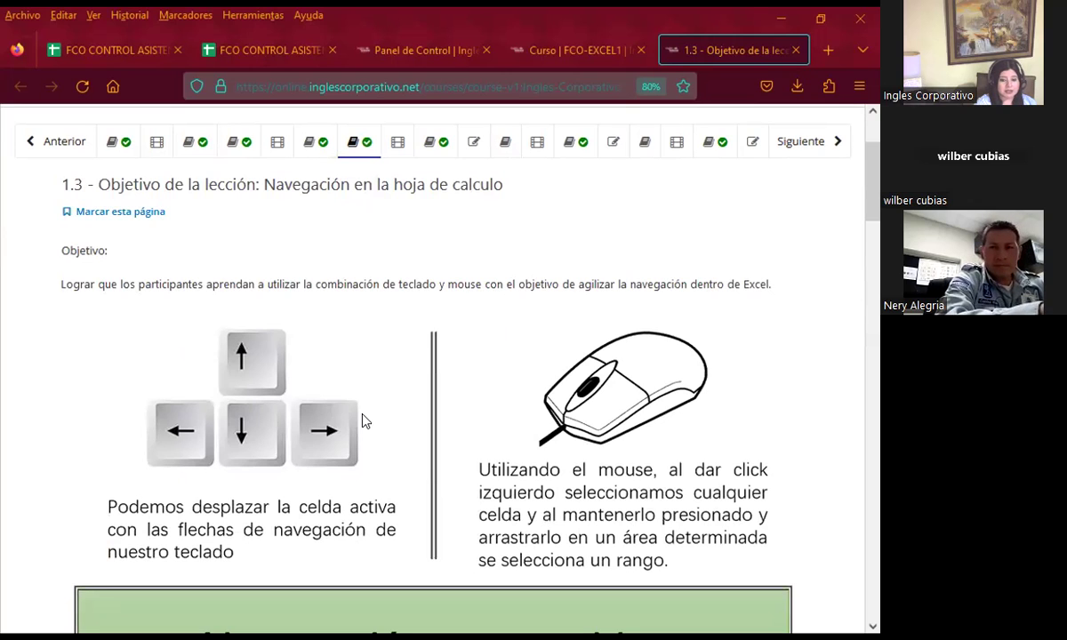
pyautogui.scroll(-1, 362, 420)
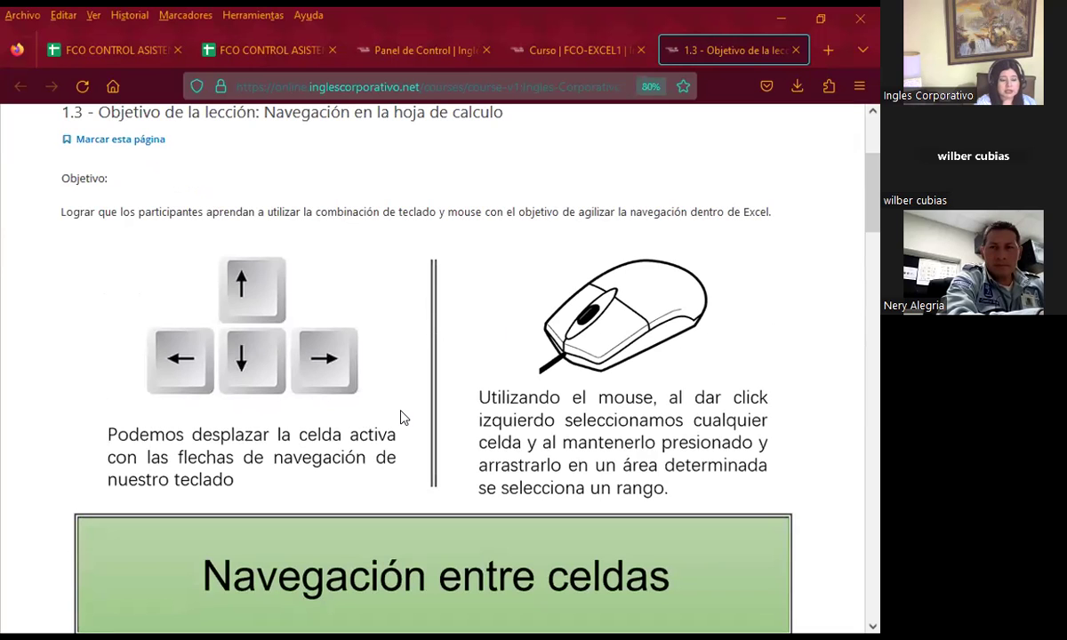
pyautogui.scroll(-2, 400, 418)
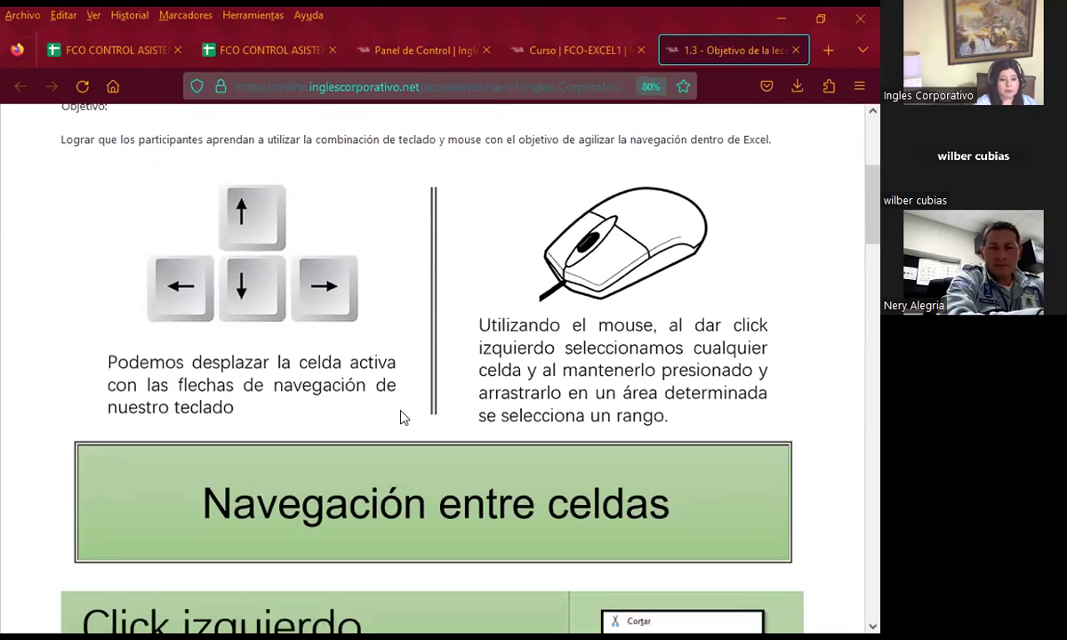
pyautogui.scroll(-1, 400, 418)
pyautogui.scroll(-2, 400, 417)
pyautogui.scroll(-2, 401, 416)
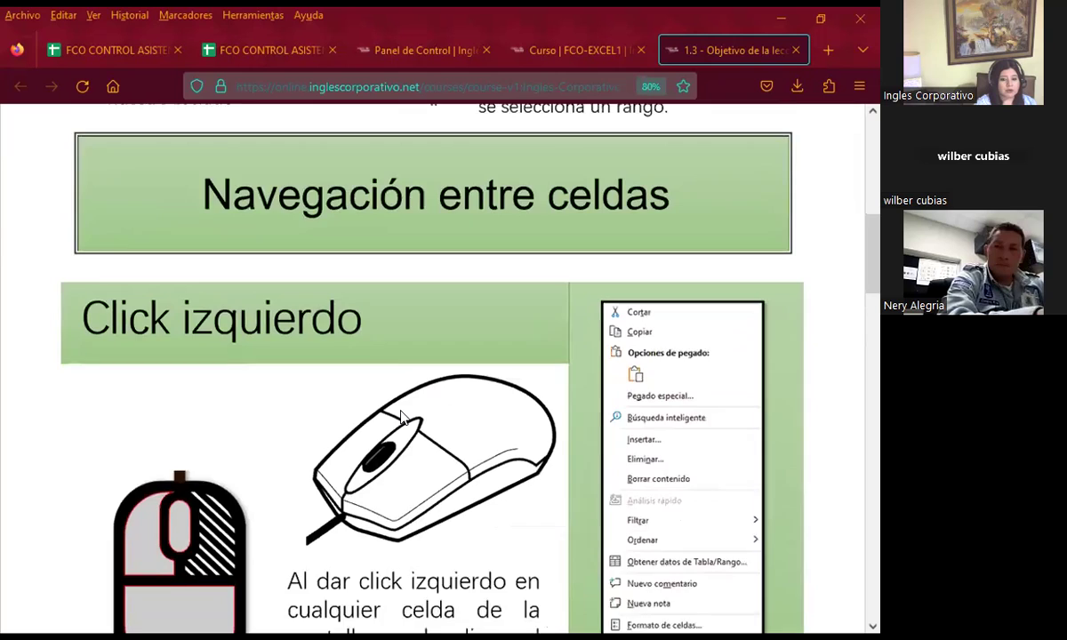
pyautogui.scroll(-3, 402, 416)
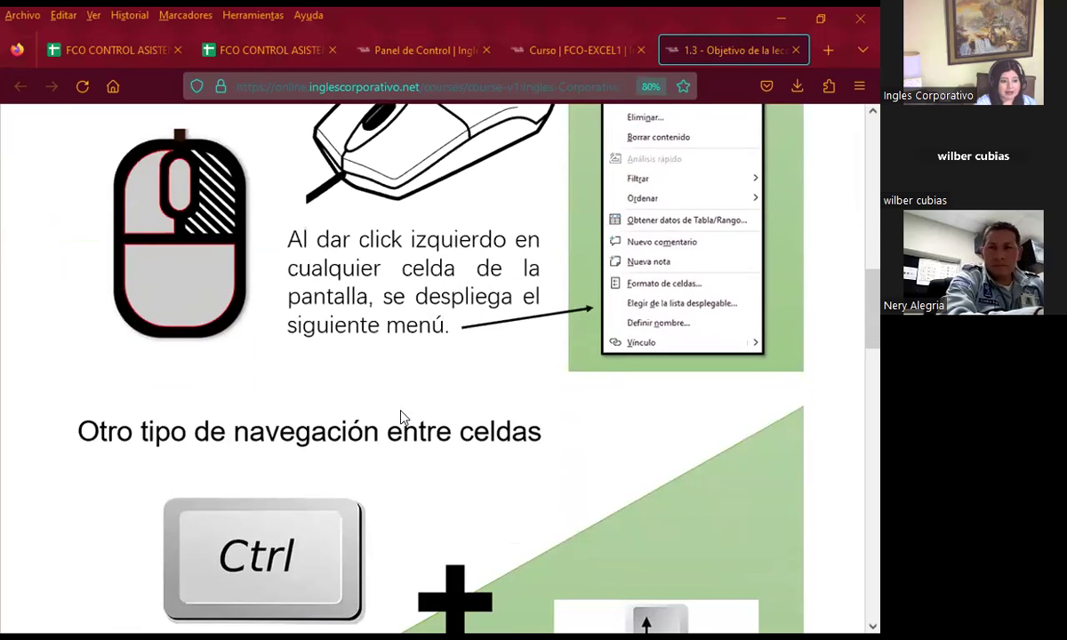
pyautogui.scroll(1, 401, 416)
pyautogui.scroll(1, 401, 416)
pyautogui.scroll(3, 401, 417)
pyautogui.scroll(-1, 405, 419)
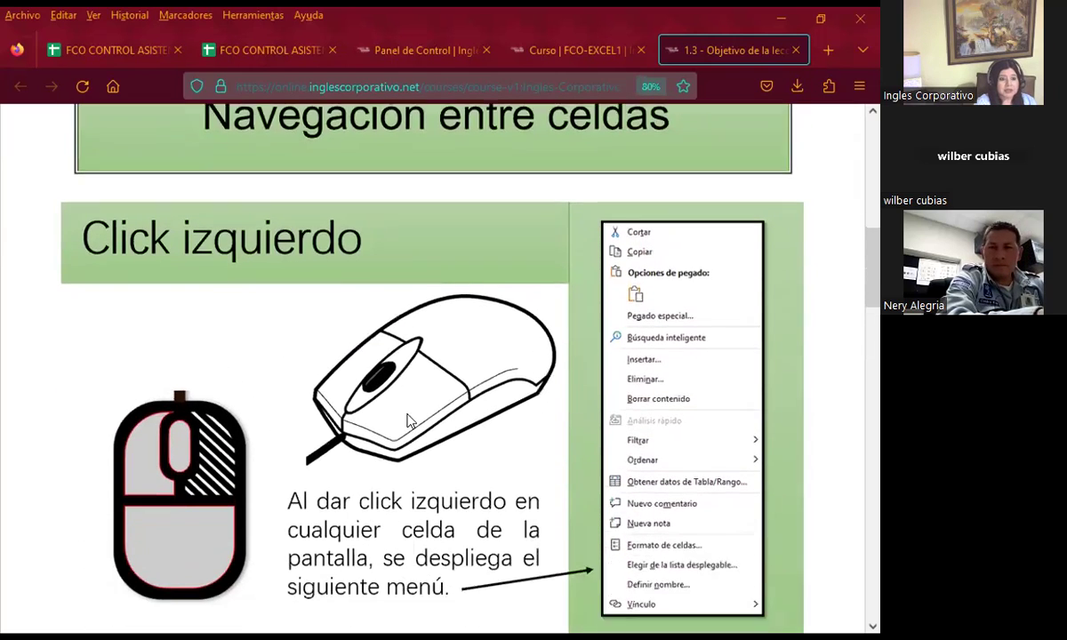
pyautogui.scroll(-1, 445, 444)
pyautogui.scroll(-1, 497, 467)
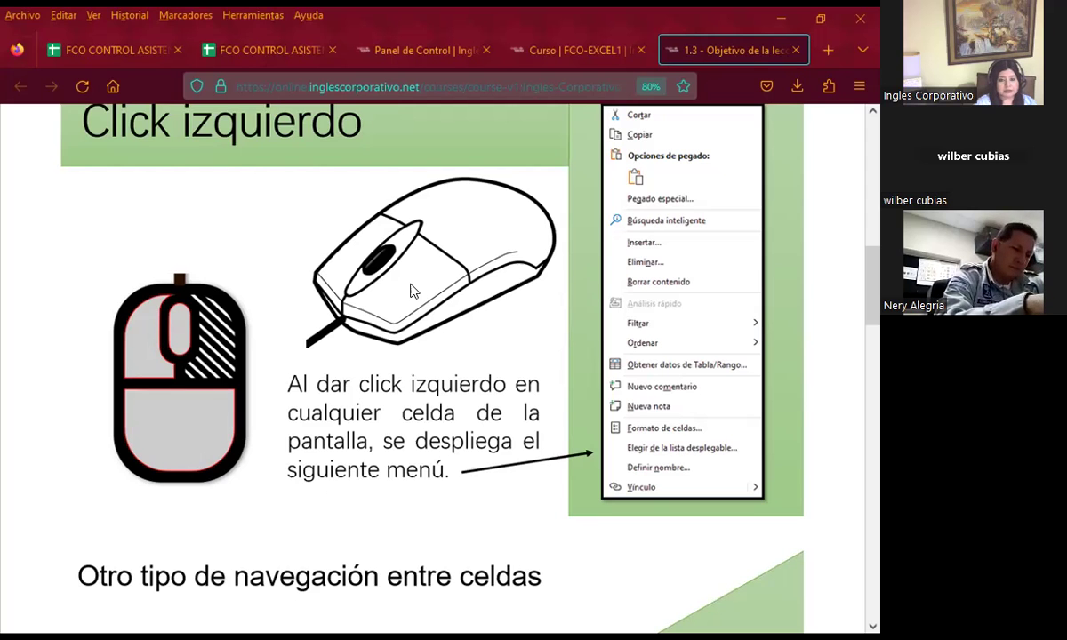
pyautogui.scroll(4, 431, 379)
pyautogui.scroll(5, 306, 375)
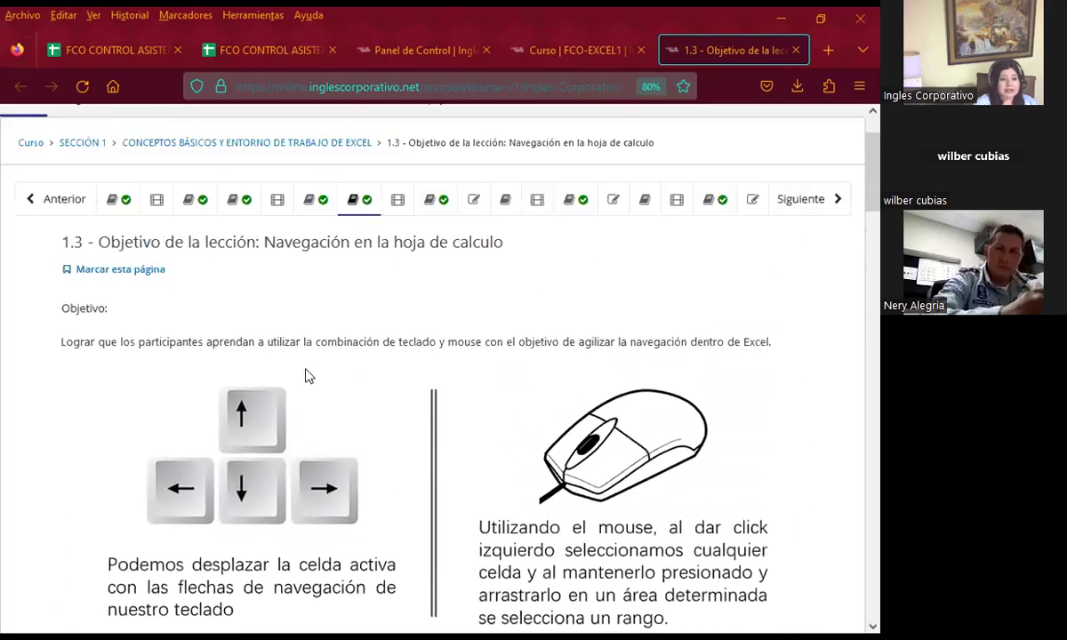
# Open the class #3 forum and scroll down to the CTRL versus SHIFT left-click question.
pyautogui.click(434, 289)
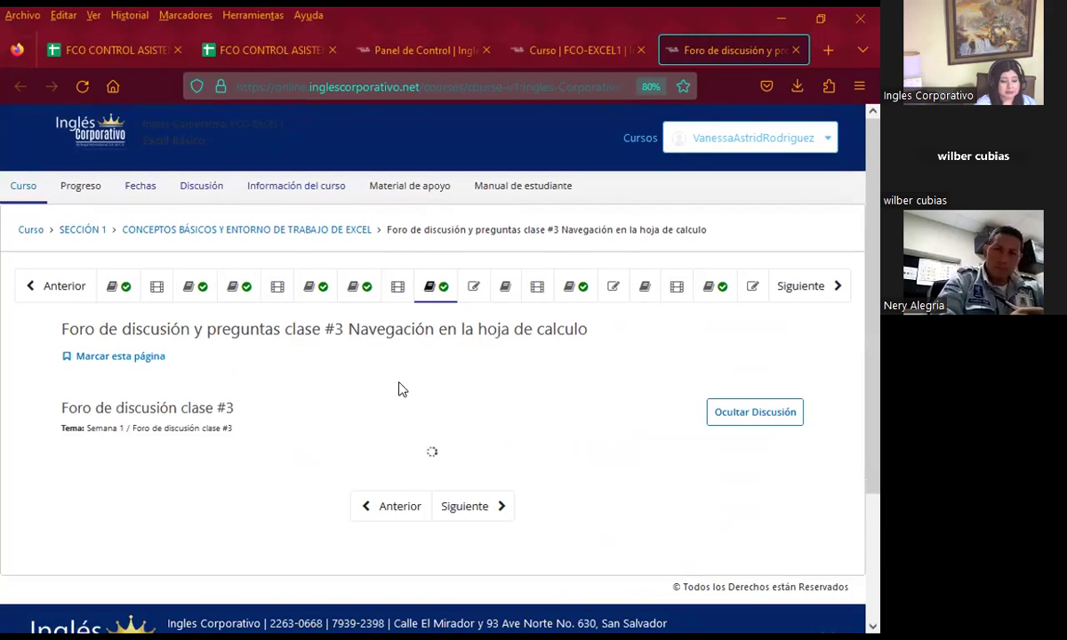
pyautogui.scroll(-2, 460, 396)
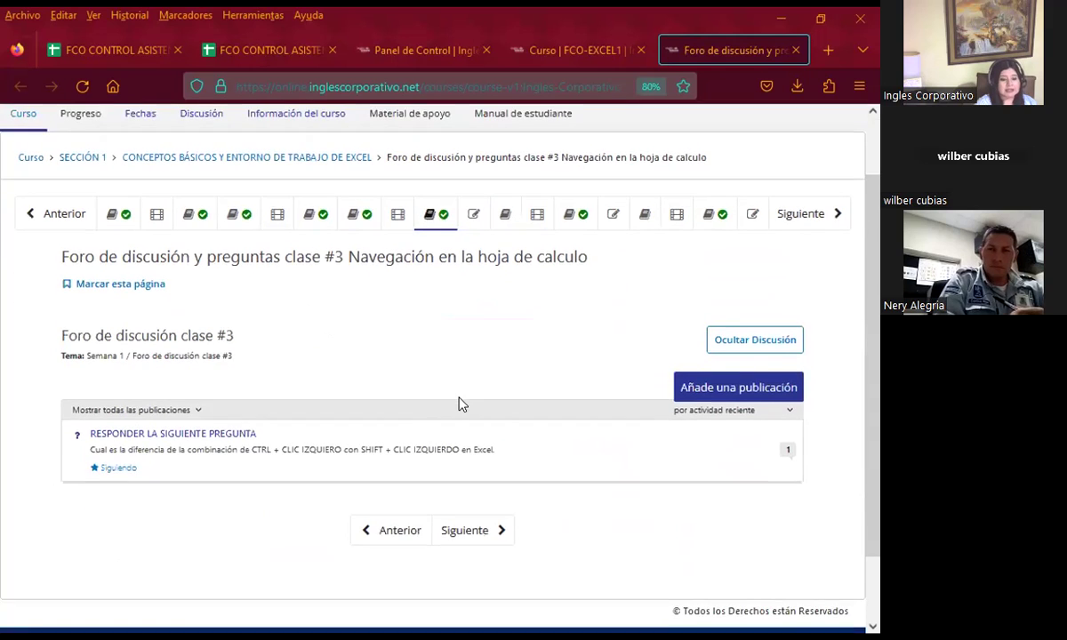
pyautogui.scroll(-1, 249, 498)
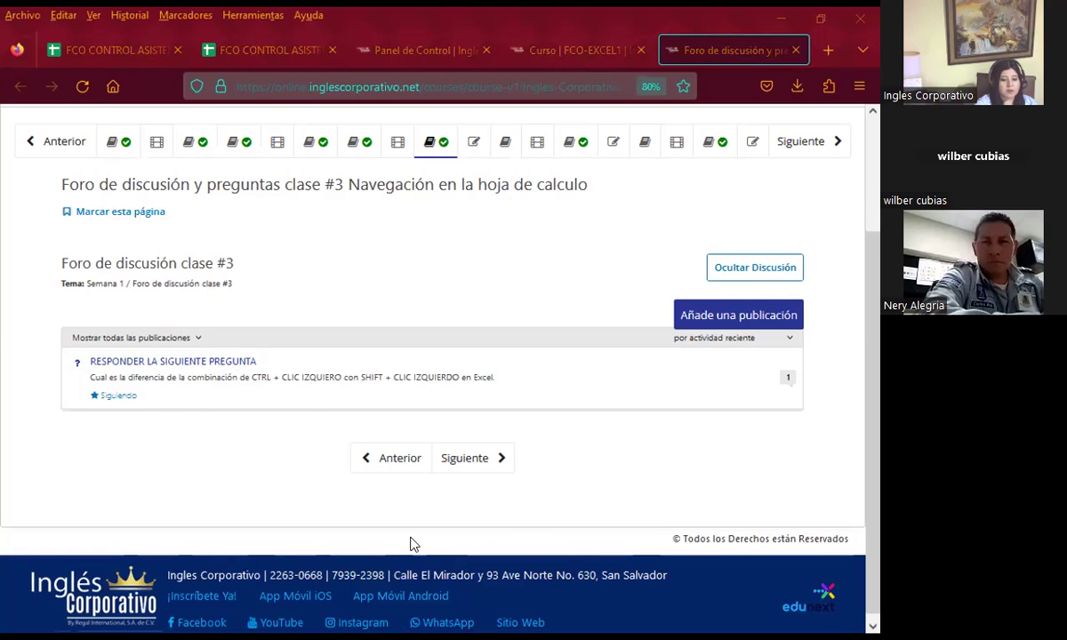
# Switch back to the Excel Básico I slideshow in PowerPoint.
pyautogui.hotkey('alt', 'Tab')
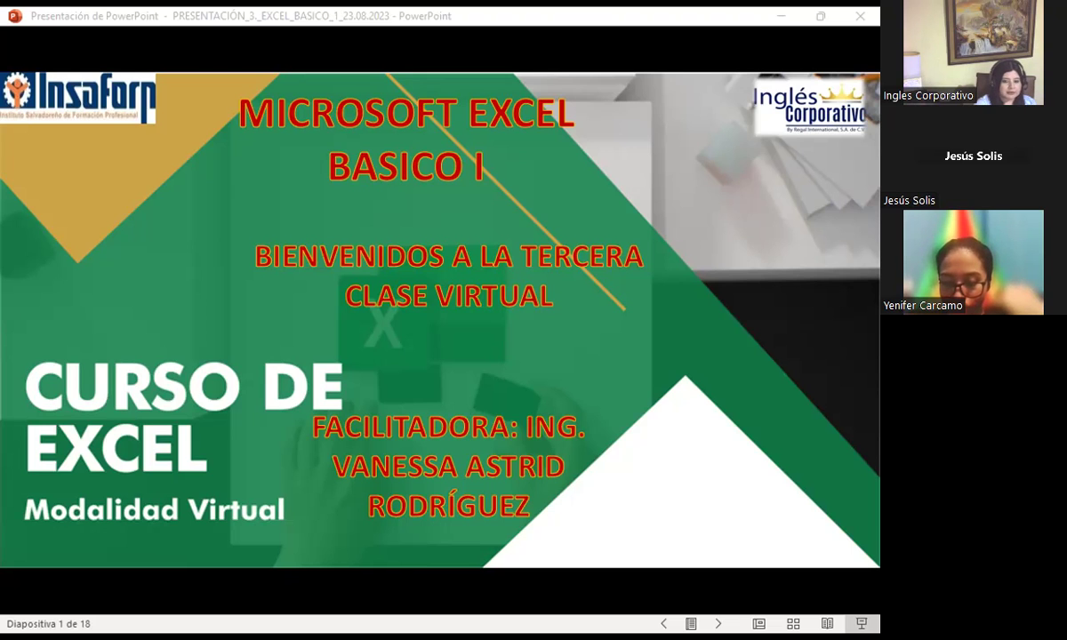
# Advance the slideshow past the title and session slides to the AGENDA, slide 3 of 18.
pyautogui.click(409, 380)
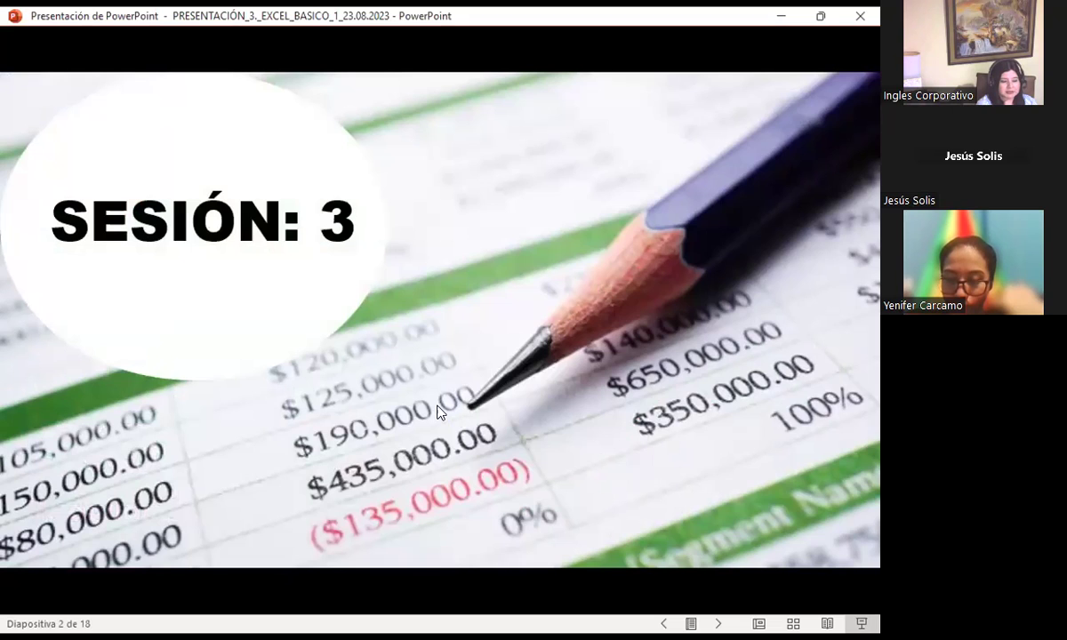
pyautogui.click(436, 410)
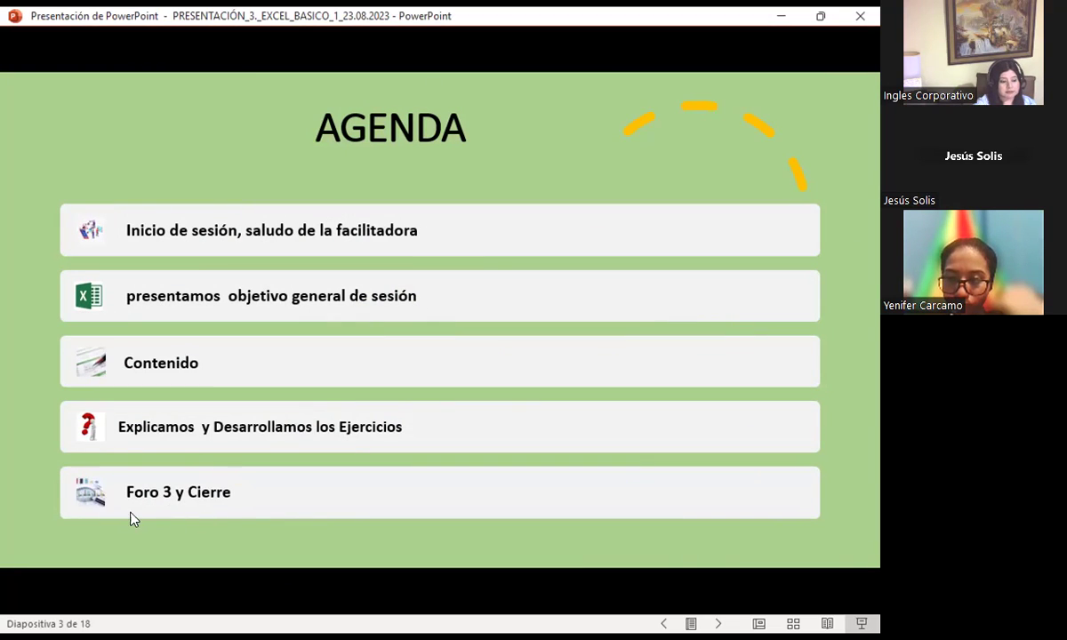
# Advance to slide 4, the session objective, then on to slide 5 about keyboard shortcuts.
pyautogui.click(421, 478)
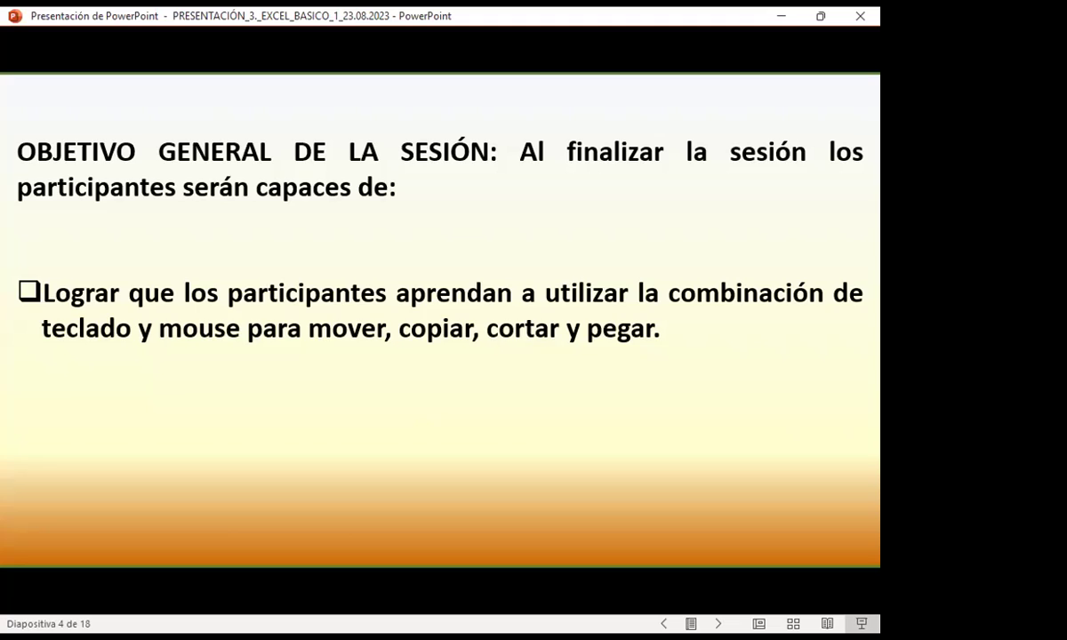
pyautogui.press('Right')
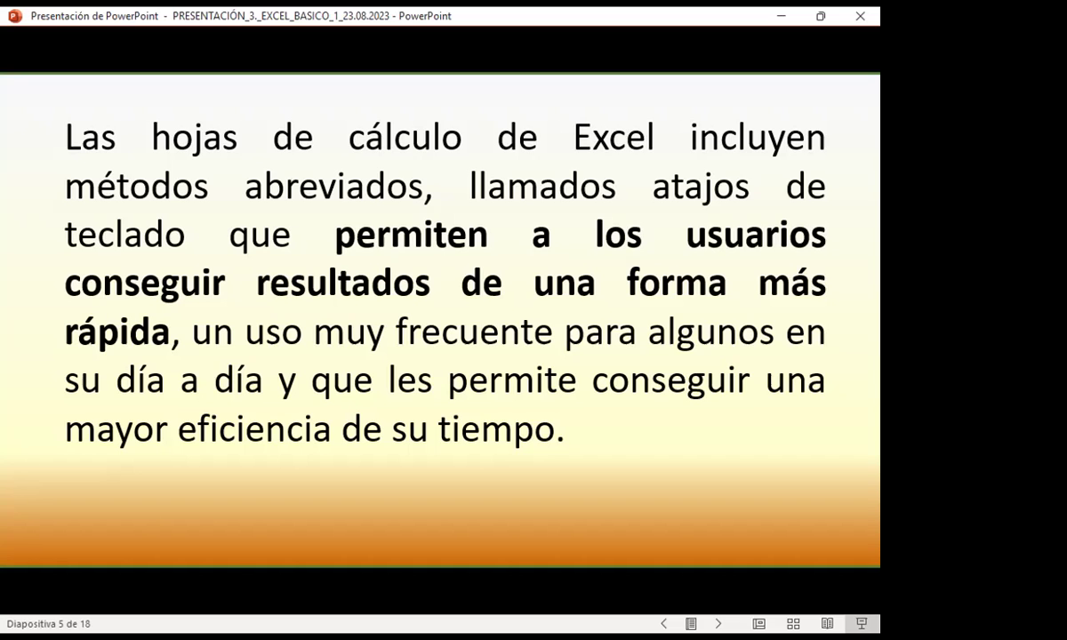
# Advance the slideshow to slide 6, 'ATAJOS DE TECLADO EN EXCEL'.
pyautogui.press('Right')
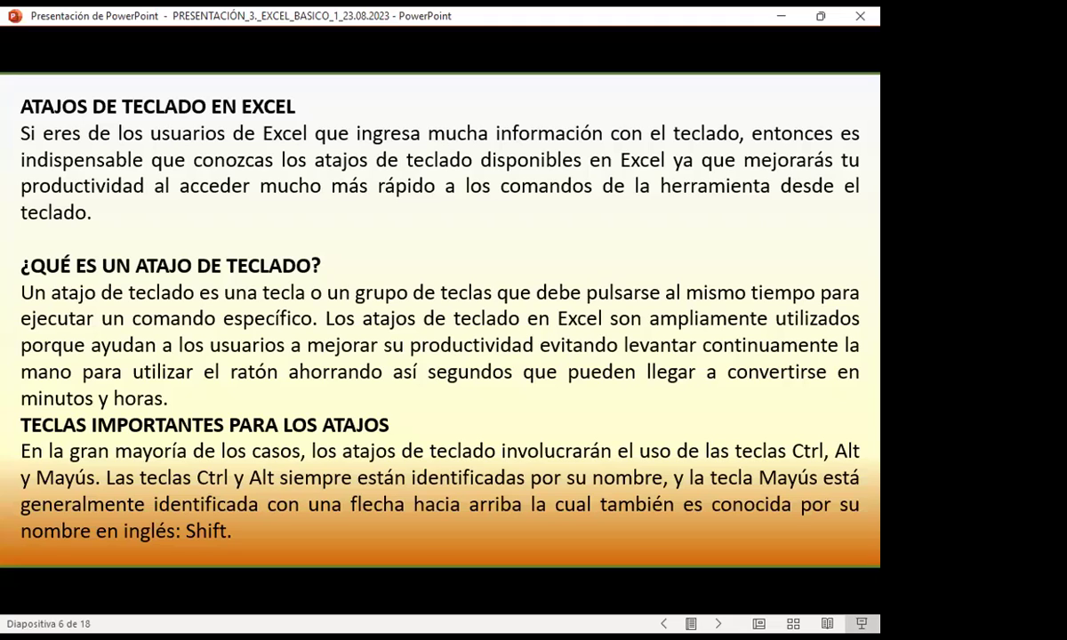
# Advance to slide 7, 'Copiar Hojas', then return to the Excel workbook.
pyautogui.press('Right')
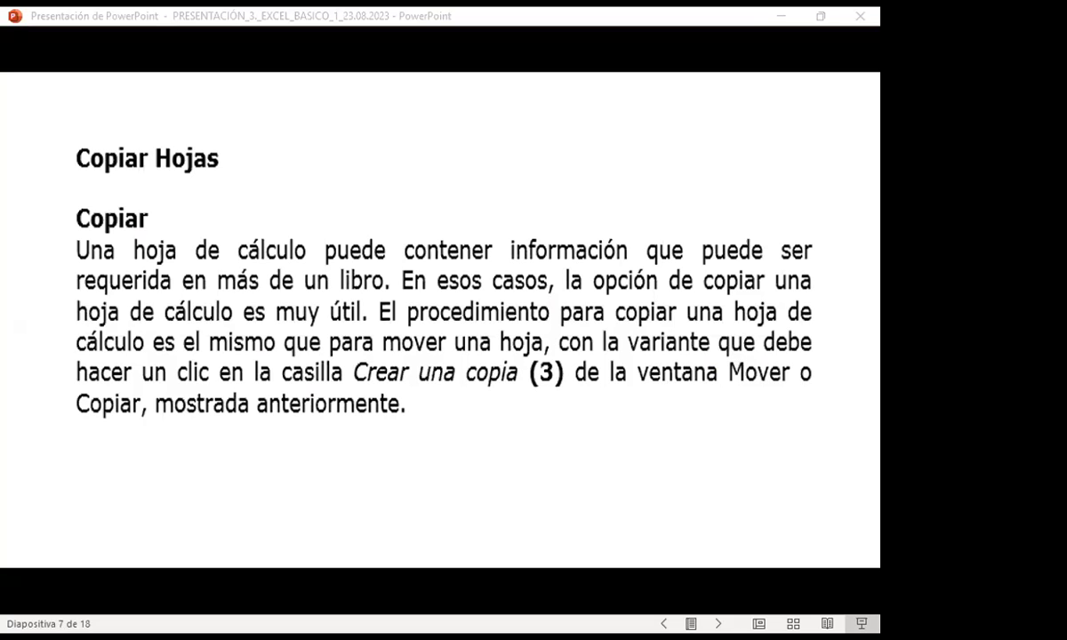
pyautogui.hotkey('alt', 'Tab')
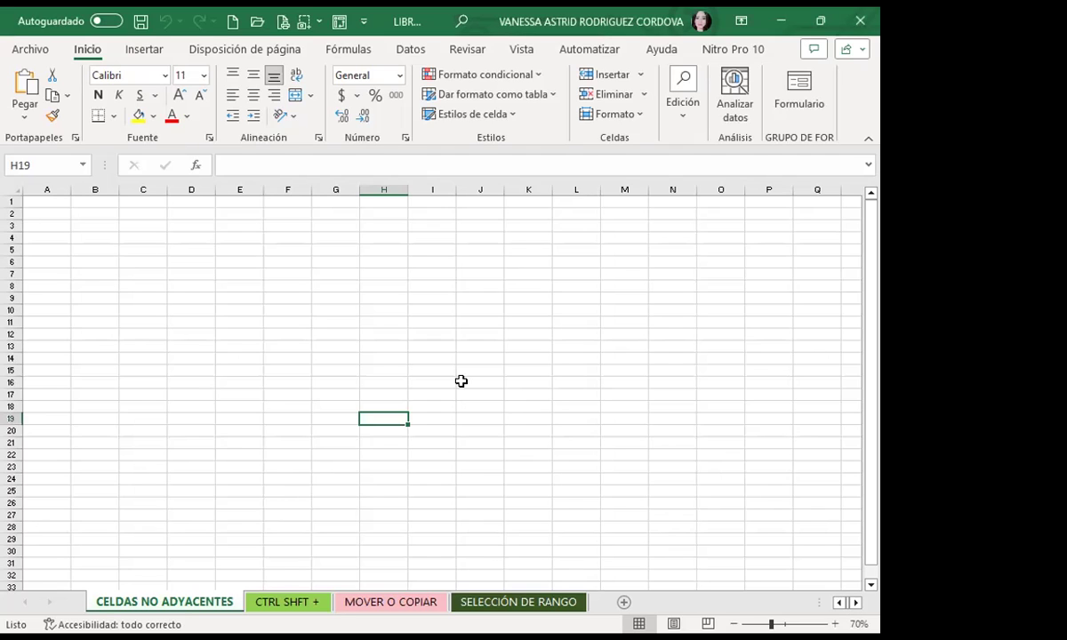
# Select D4, D6, D9, D13, D16, D21, D25 and F5, F10, F16, F21, F25 together.
pyautogui.click(197, 237)
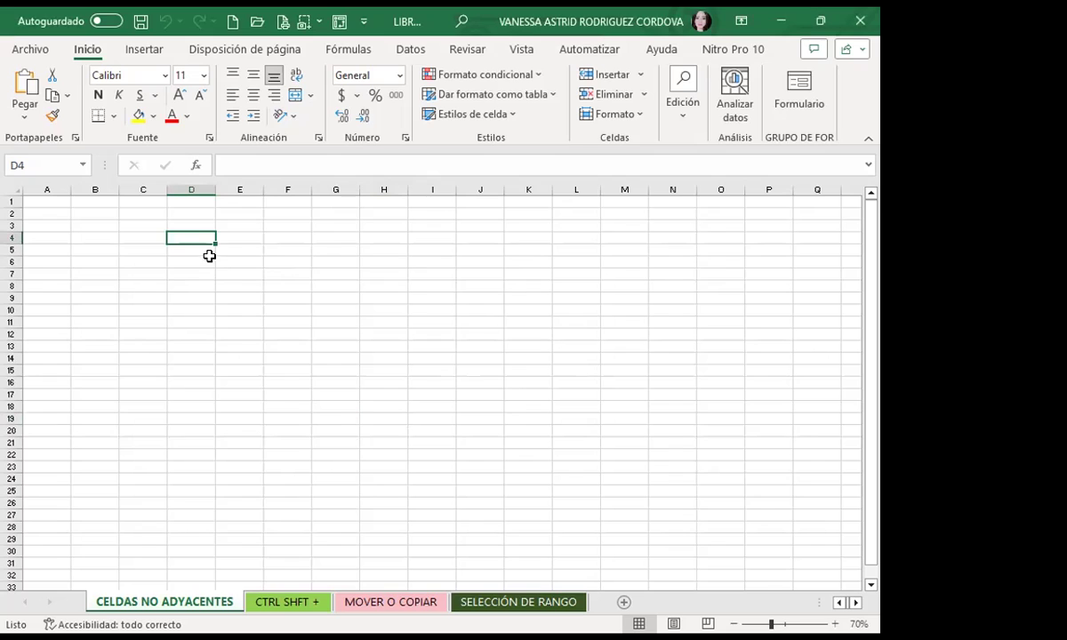
pyautogui.keyDown('ctrl'); pyautogui.click(188, 262); pyautogui.keyUp('ctrl')
pyautogui.keyDown('ctrl'); pyautogui.click(188, 298); pyautogui.keyUp('ctrl')
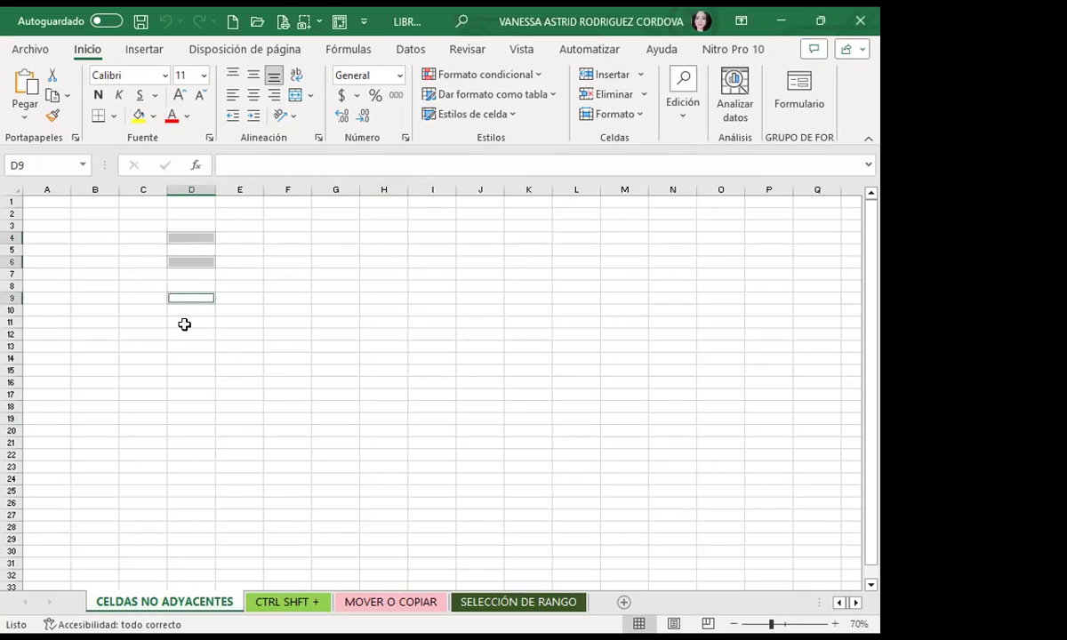
pyautogui.keyDown('ctrl'); pyautogui.click(187, 346); pyautogui.keyUp('ctrl')
pyautogui.keyDown('ctrl'); pyautogui.click(187, 383); pyautogui.keyUp('ctrl')
pyautogui.keyDown('ctrl'); pyautogui.click(188, 441); pyautogui.keyUp('ctrl')
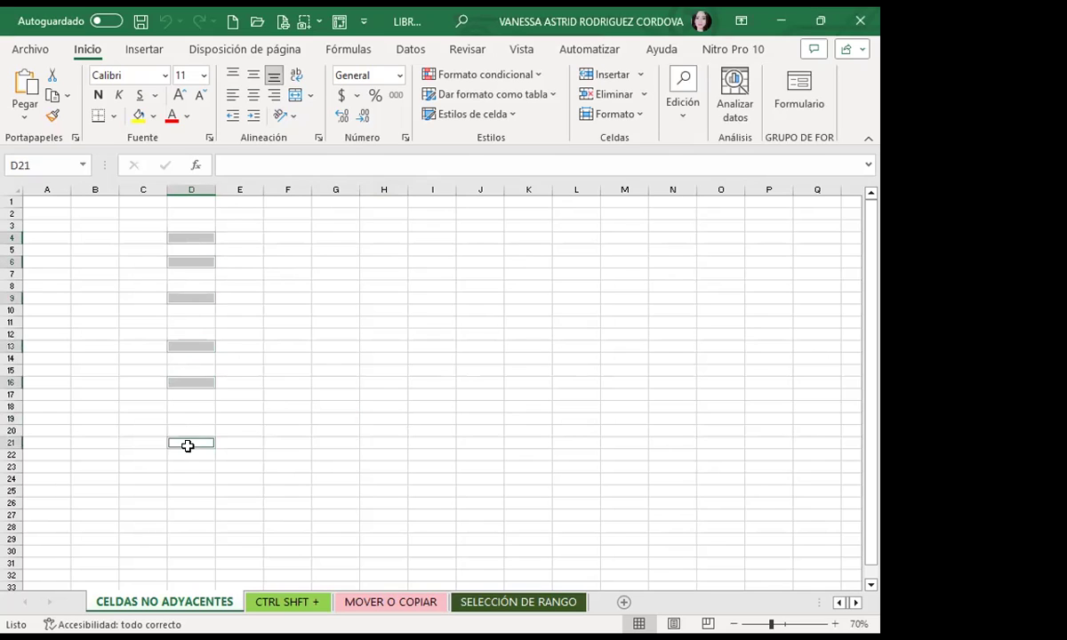
pyautogui.keyDown('ctrl'); pyautogui.click(188, 491); pyautogui.keyUp('ctrl')
pyautogui.keyDown('ctrl'); pyautogui.click(284, 248); pyautogui.keyUp('ctrl')
pyautogui.keyDown('ctrl'); pyautogui.click(287, 309); pyautogui.keyUp('ctrl')
pyautogui.keyDown('ctrl'); pyautogui.click(286, 382); pyautogui.keyUp('ctrl')
pyautogui.keyDown('ctrl'); pyautogui.click(285, 440); pyautogui.keyUp('ctrl')
pyautogui.keyDown('ctrl'); pyautogui.click(288, 489); pyautogui.keyUp('ctrl')
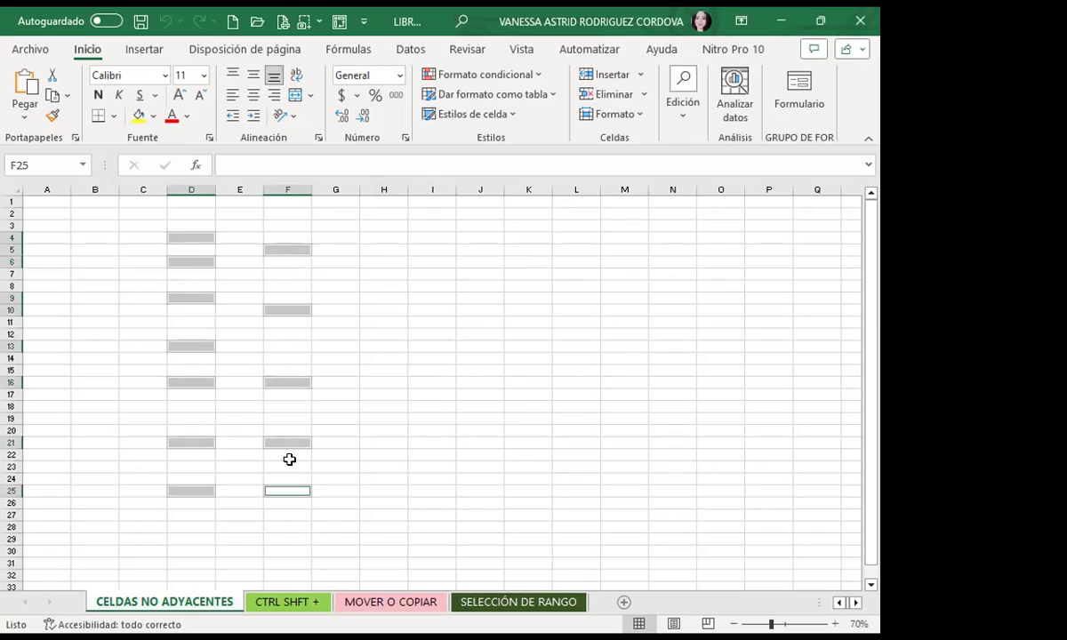
# Add H6, H11, H16, H23 and J6, J11, J17, J23 to the selection.
pyautogui.keyDown('ctrl'); pyautogui.click(369, 263); pyautogui.keyUp('ctrl')
pyautogui.keyDown('ctrl'); pyautogui.click(377, 321); pyautogui.keyUp('ctrl')
pyautogui.keyDown('ctrl'); pyautogui.click(378, 382); pyautogui.keyUp('ctrl')
pyautogui.keyDown('ctrl'); pyautogui.click(380, 466); pyautogui.keyUp('ctrl')
pyautogui.keyDown('ctrl'); pyautogui.click(471, 261); pyautogui.keyUp('ctrl')
pyautogui.keyDown('ctrl'); pyautogui.click(476, 322); pyautogui.keyUp('ctrl')
pyautogui.keyDown('ctrl'); pyautogui.click(472, 394); pyautogui.keyUp('ctrl')
pyautogui.keyDown('ctrl'); pyautogui.click(477, 463); pyautogui.keyUp('ctrl')
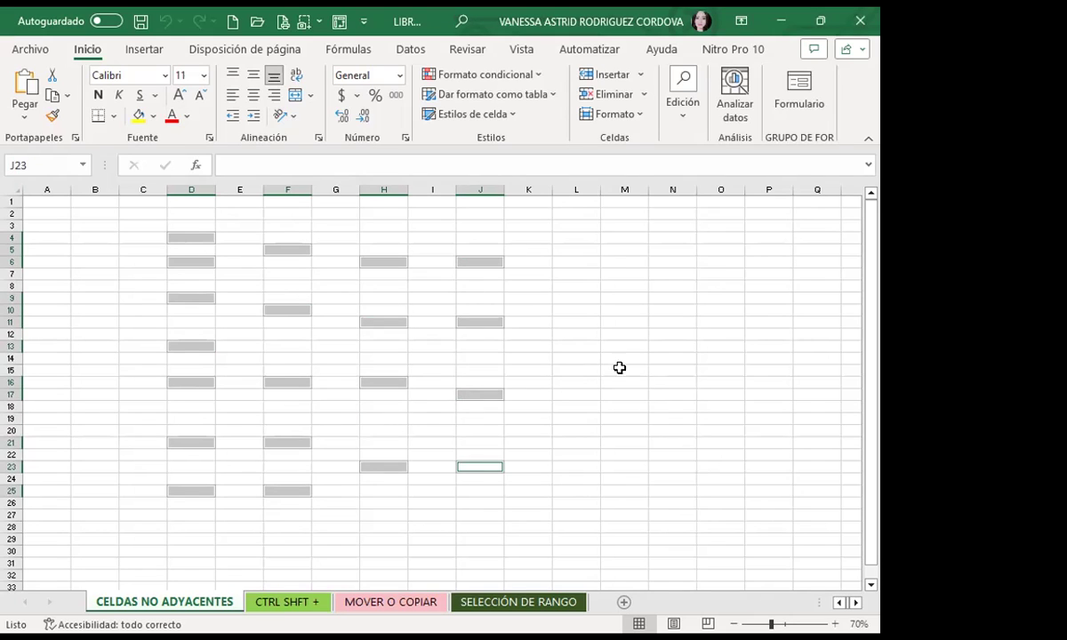
# Add L4:L6, L14:L15, L24, L29, N12 and cells in column P to the selection.
pyautogui.keyDown('ctrl'); pyautogui.click(578, 237); pyautogui.keyUp('ctrl')
pyautogui.keyDown('ctrl'); pyautogui.click(575, 250); pyautogui.keyUp('ctrl')
pyautogui.keyDown('ctrl'); pyautogui.click(574, 263); pyautogui.keyUp('ctrl')
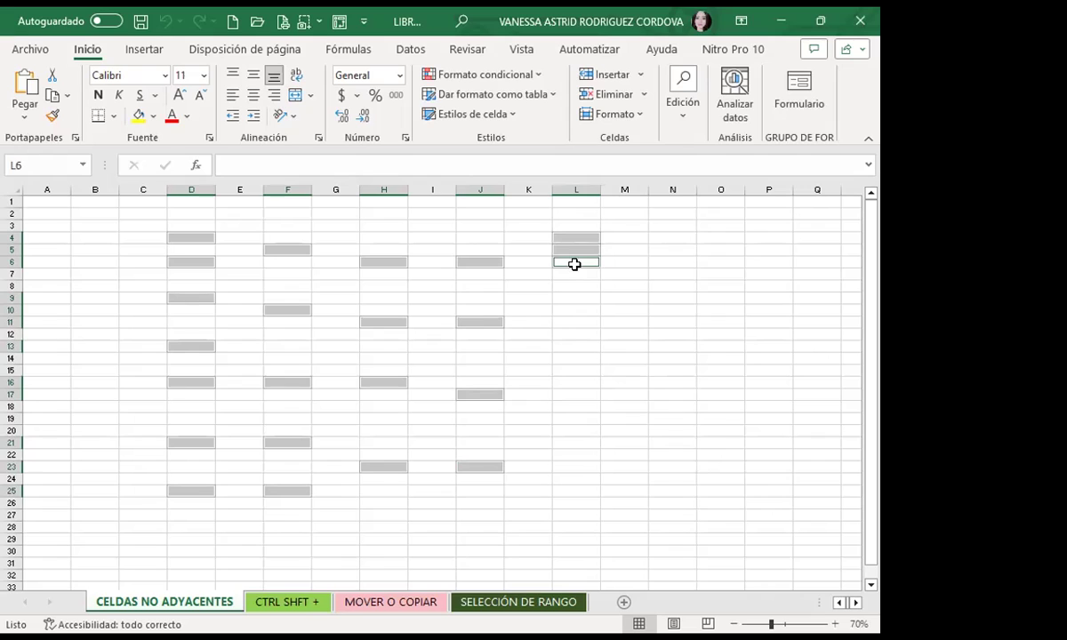
pyautogui.moveTo(577, 372); pyautogui.dragTo(562, 360)
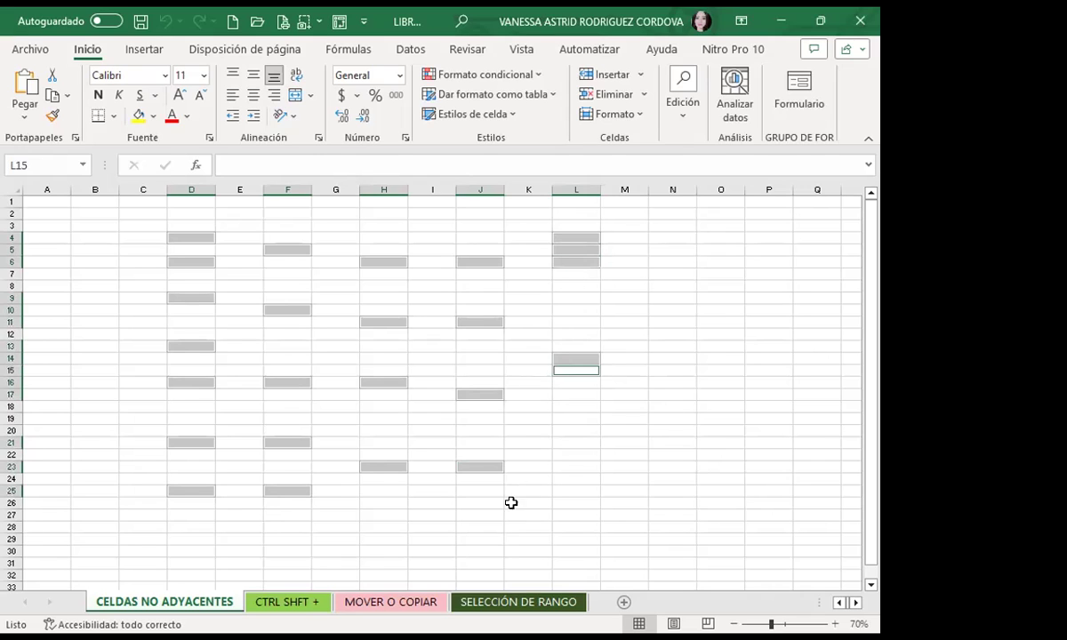
pyautogui.keyDown('ctrl'); pyautogui.click(567, 476); pyautogui.keyUp('ctrl')
pyautogui.keyDown('ctrl'); pyautogui.click(576, 537); pyautogui.keyUp('ctrl')
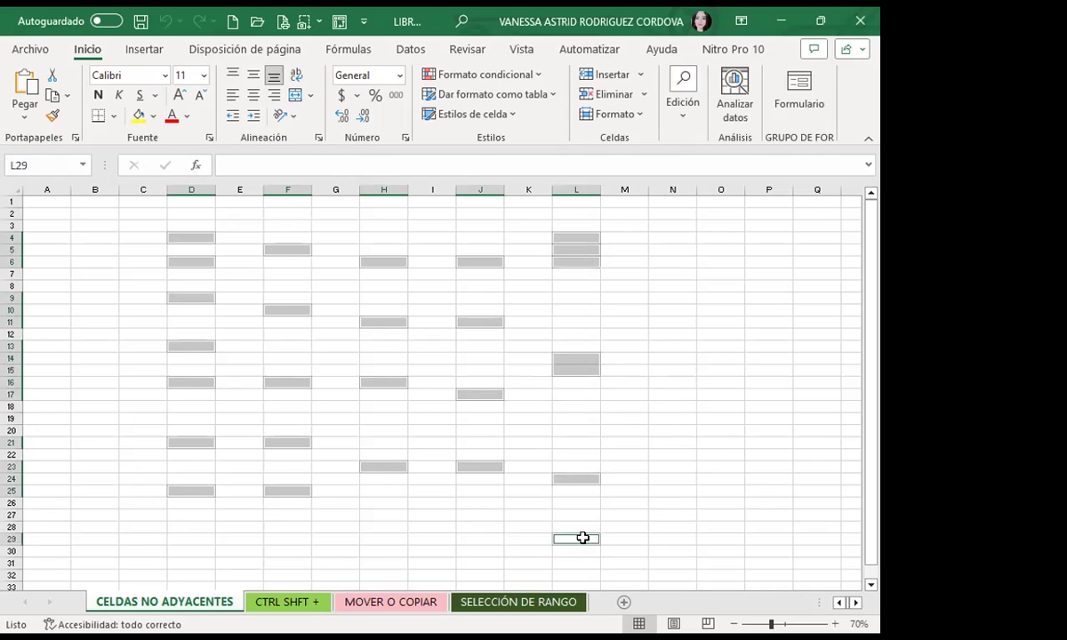
pyautogui.keyDown('ctrl'); pyautogui.click(672, 335); pyautogui.keyUp('ctrl')
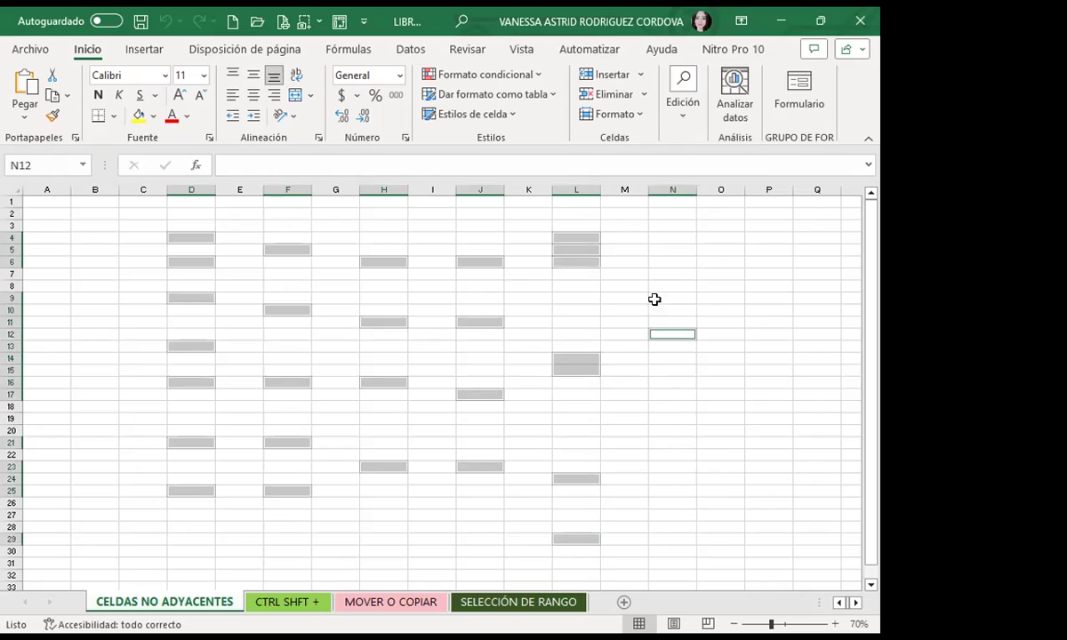
pyautogui.keyDown('ctrl'); pyautogui.click(768, 298); pyautogui.keyUp('ctrl')
pyautogui.keyDown('ctrl'); pyautogui.click(764, 513); pyautogui.keyUp('ctrl')
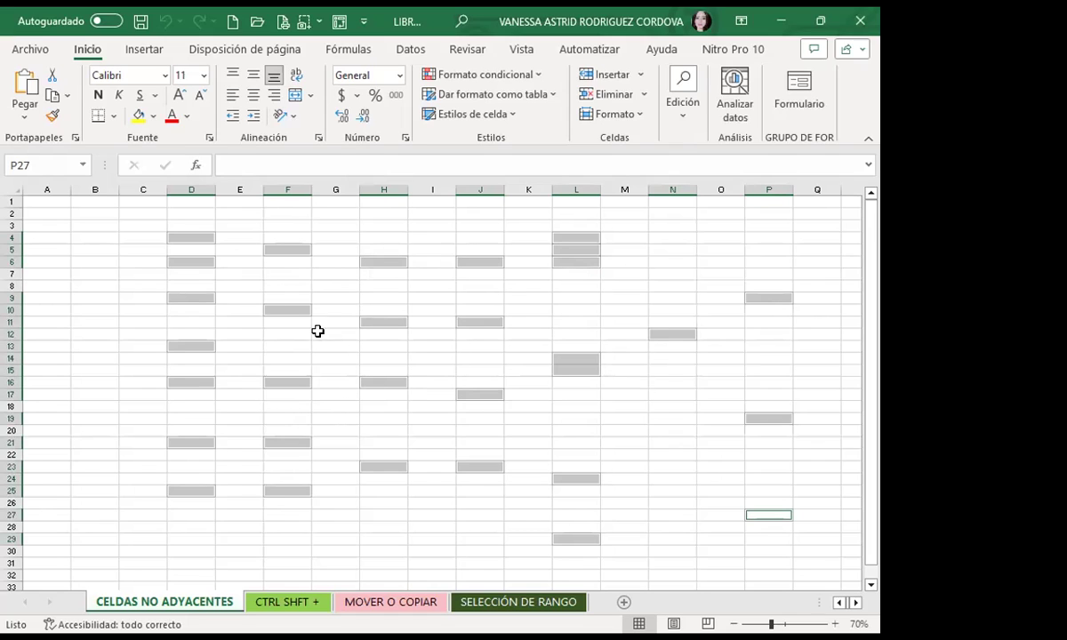
# Select only cell E12 to drop the scattered multi-cell selection.
pyautogui.click(251, 331)
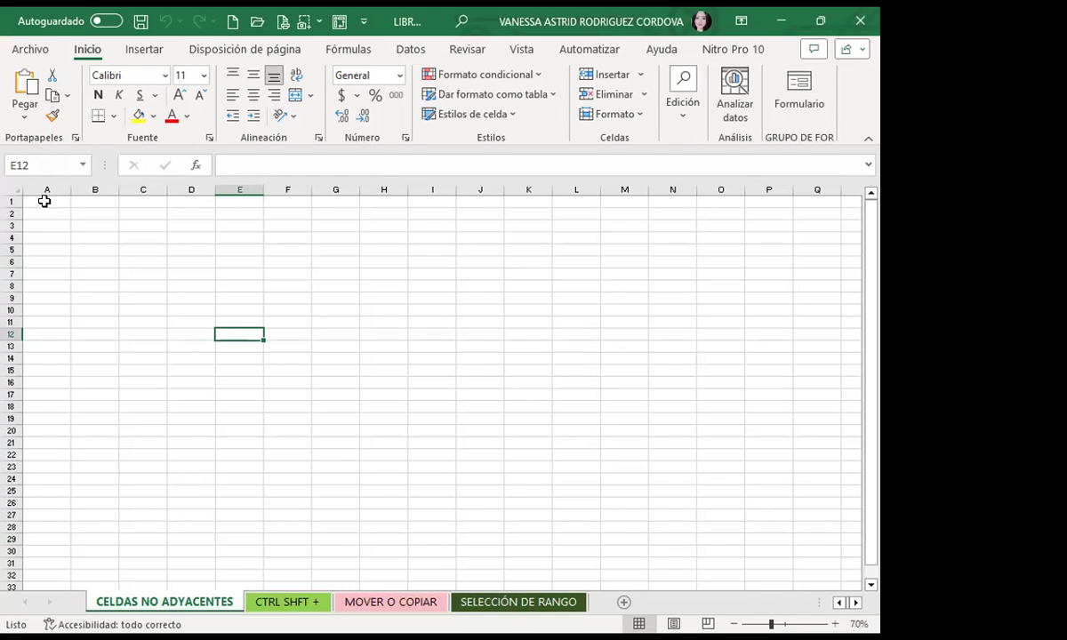
# Select A1:A20, B10, C1:C20 for the H and columns E–G outlining the O.
pyautogui.click(44, 202)
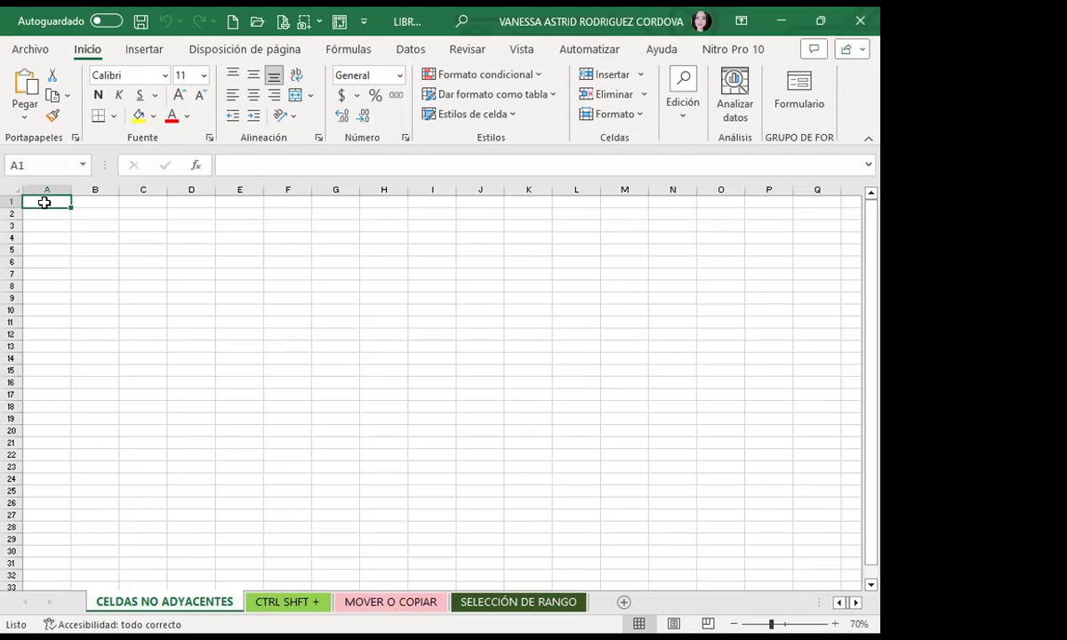
pyautogui.moveTo(43, 201); pyautogui.dragTo(41, 427)
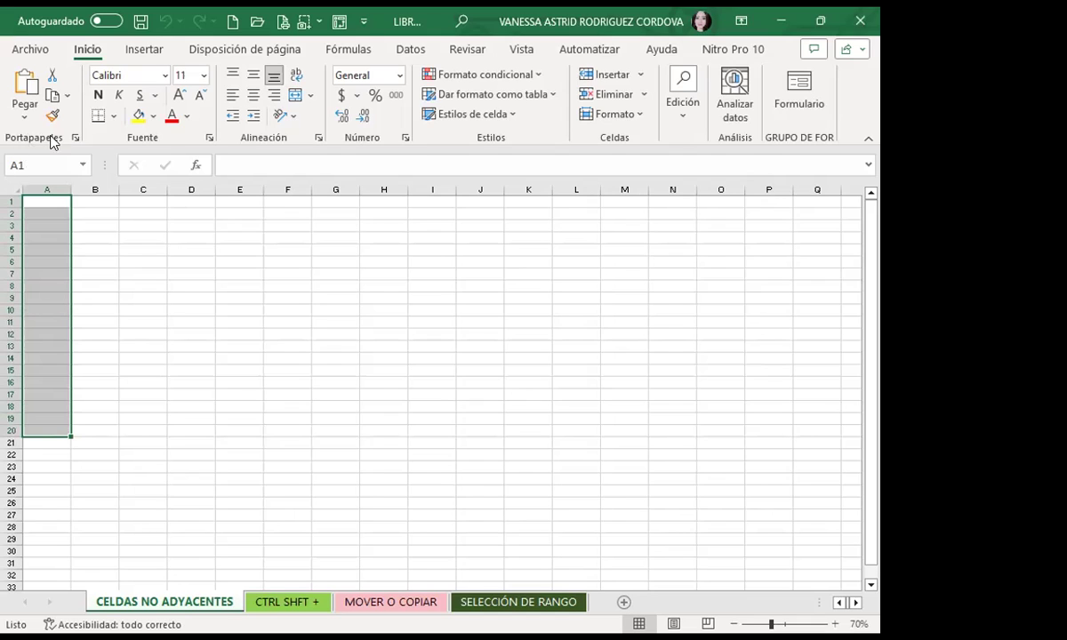
pyautogui.keyDown('ctrl'); pyautogui.click(92, 308); pyautogui.keyUp('ctrl')
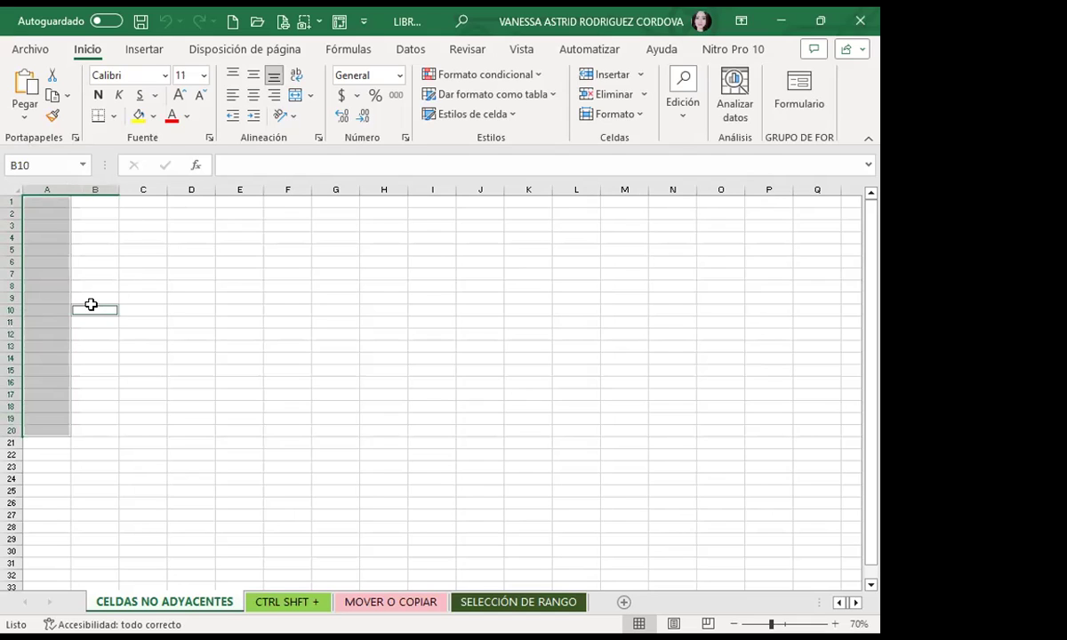
pyautogui.moveTo(143, 201); pyautogui.dragTo(129, 428)
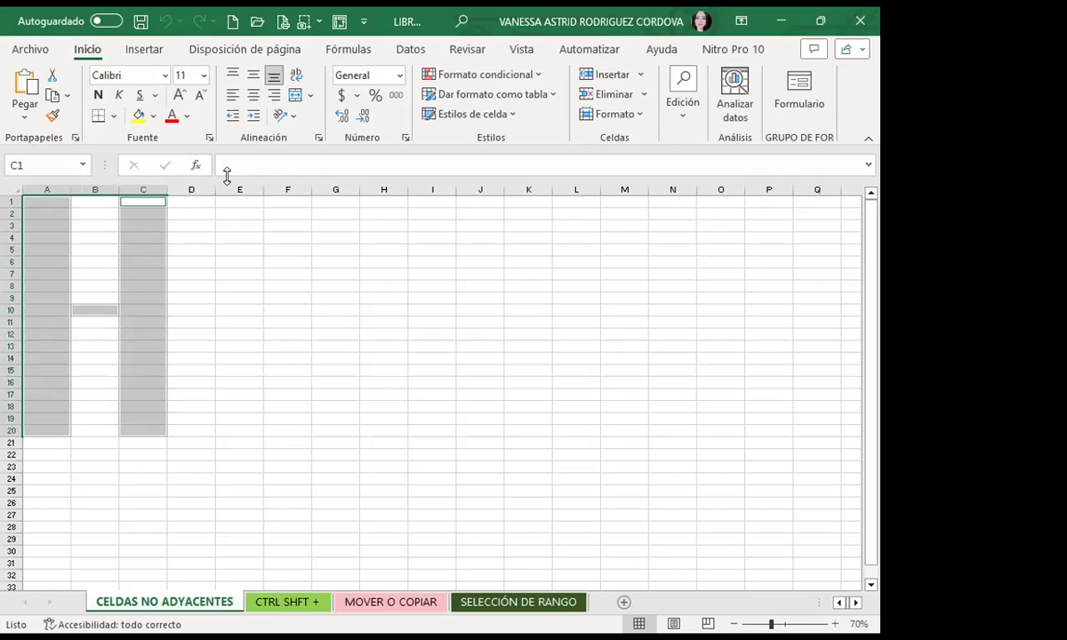
pyautogui.moveTo(233, 203); pyautogui.dragTo(231, 426)
pyautogui.keyDown('ctrl'); pyautogui.click(287, 427); pyautogui.keyUp('ctrl')
pyautogui.moveTo(335, 418); pyautogui.dragTo(331, 201)
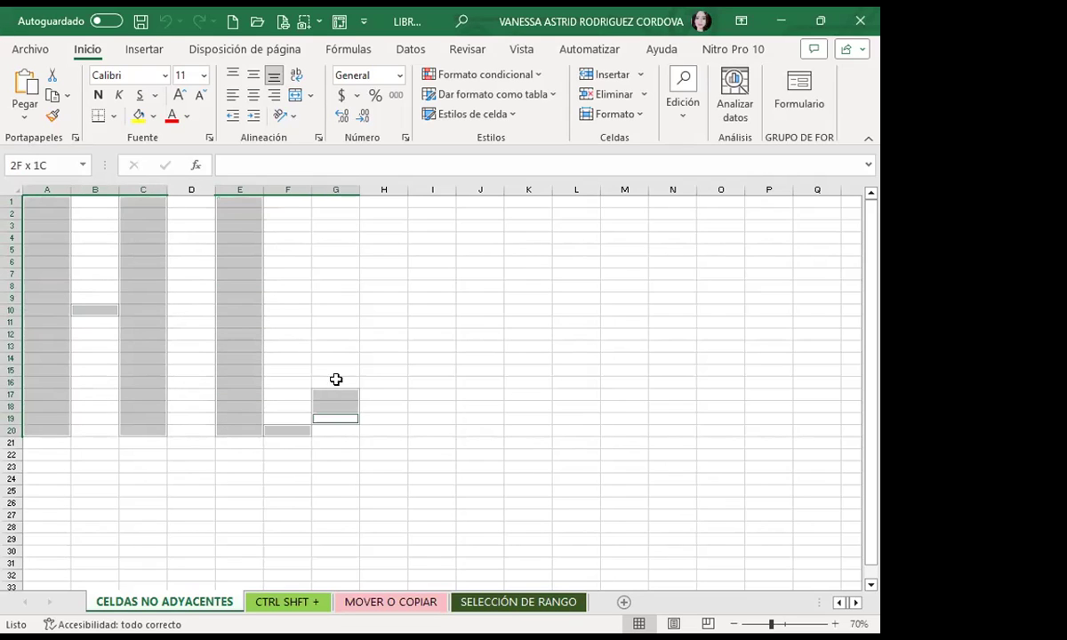
pyautogui.keyDown('ctrl'); pyautogui.click(286, 199); pyautogui.keyUp('ctrl')
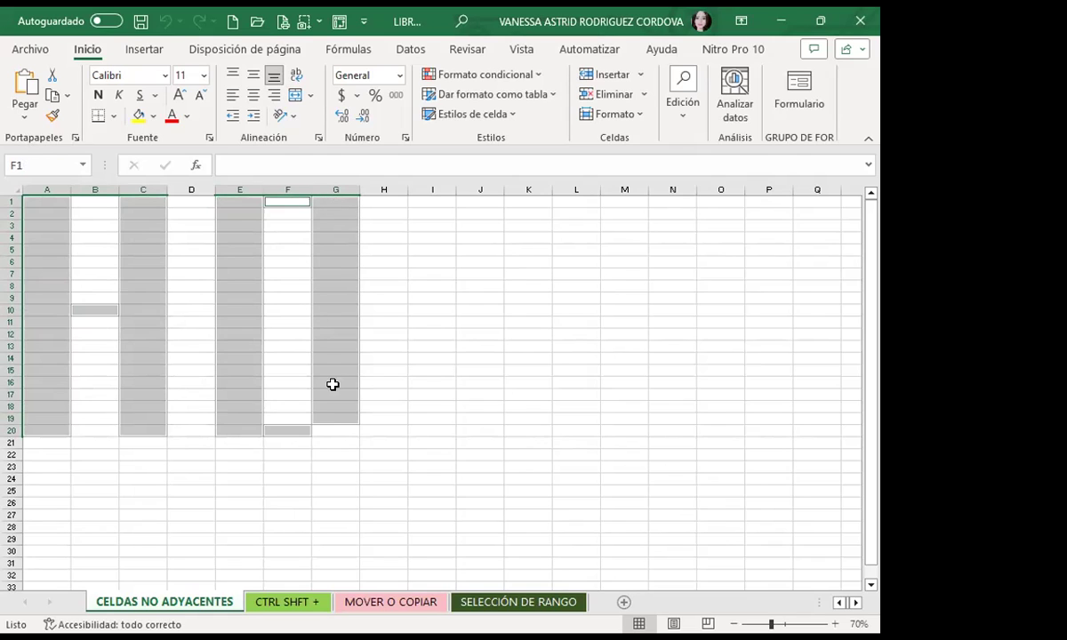
pyautogui.keyDown('ctrl'); pyautogui.click(327, 428); pyautogui.keyUp('ctrl')
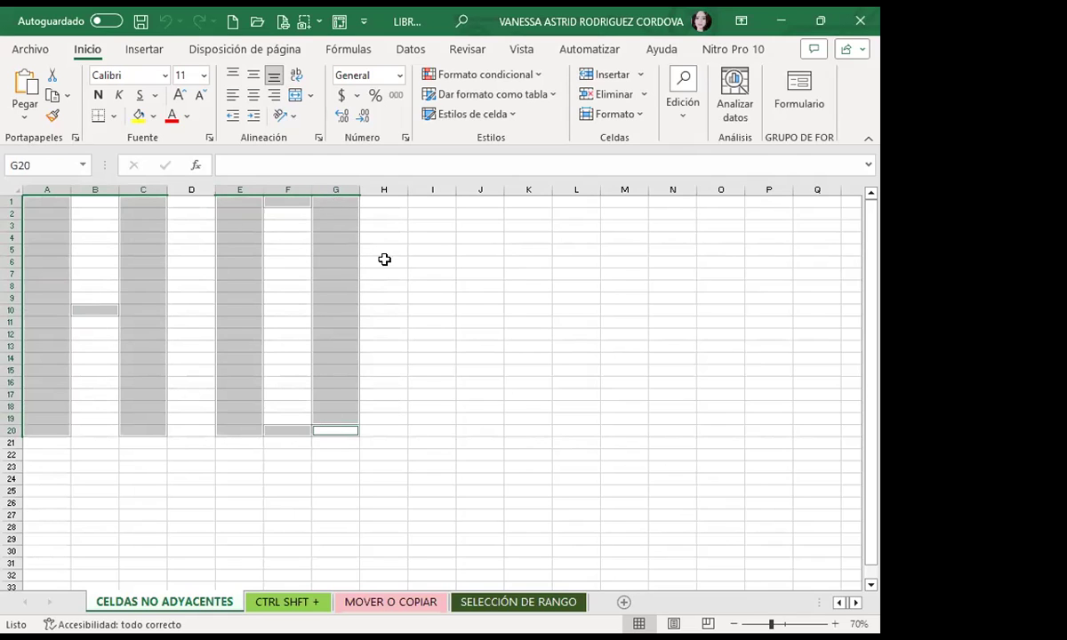
# Add columns I–J for the L, and L1:L20, M1, N1:N20, M10 for the A.
pyautogui.moveTo(432, 201)
pyautogui.mouseDown()
pyautogui.moveTo(431, 428)
pyautogui.moveTo(484, 427)
pyautogui.mouseUp()
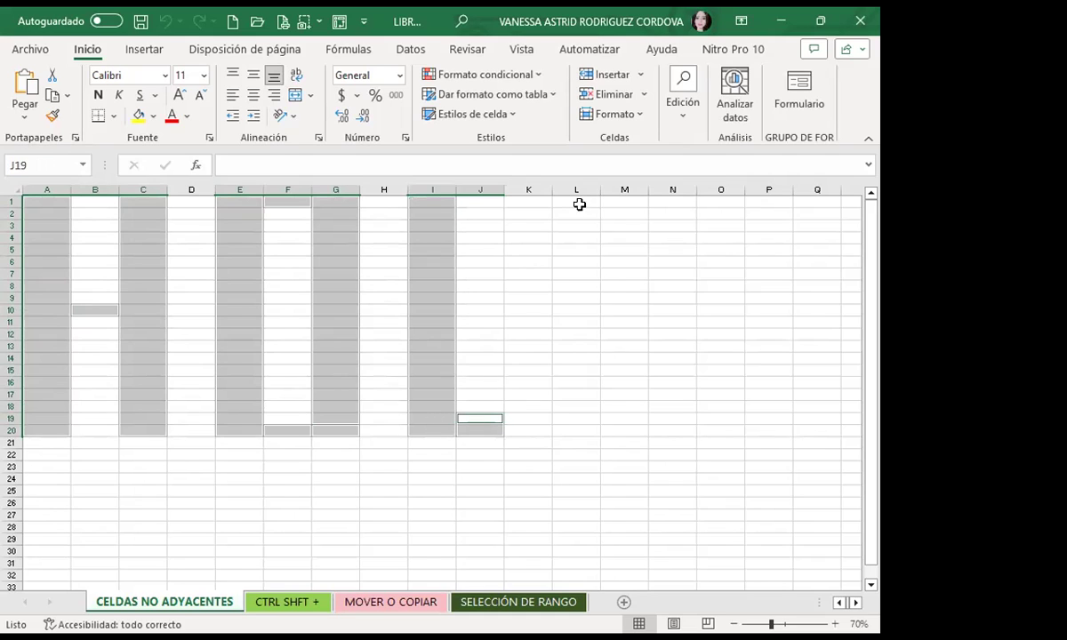
pyautogui.keyDown('ctrl'); pyautogui.moveTo(578, 202); pyautogui.dragTo(578, 428); pyautogui.keyUp('ctrl')
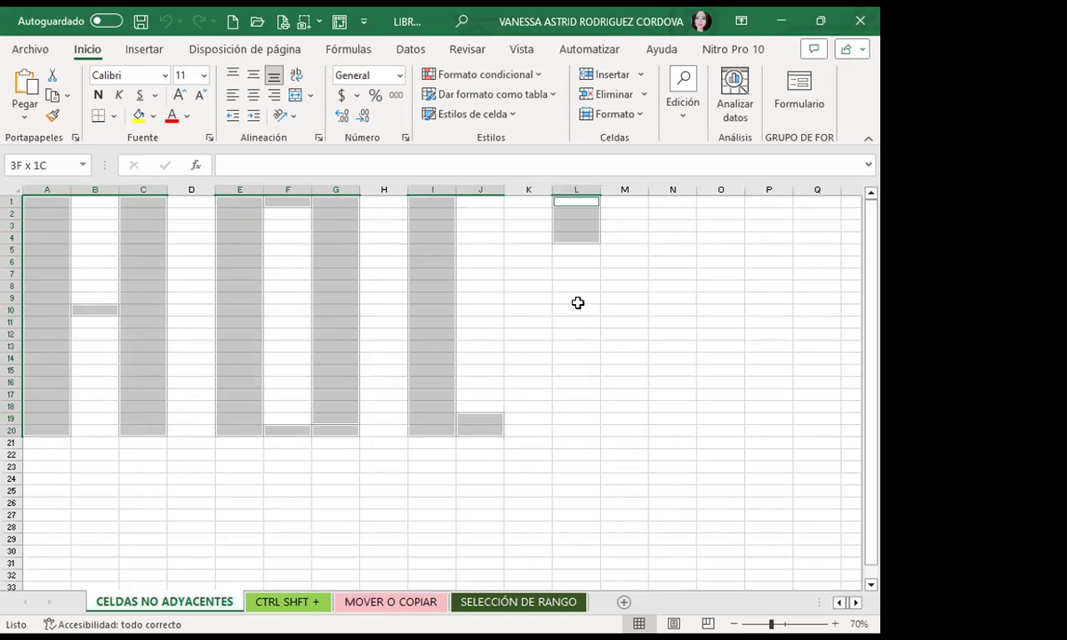
pyautogui.keyDown('ctrl'); pyautogui.click(622, 202); pyautogui.keyUp('ctrl')
pyautogui.keyDown('ctrl'); pyautogui.click(666, 201); pyautogui.keyUp('ctrl')
pyautogui.keyDown('ctrl'); pyautogui.moveTo(671, 213); pyautogui.dragTo(673, 426); pyautogui.keyUp('ctrl')
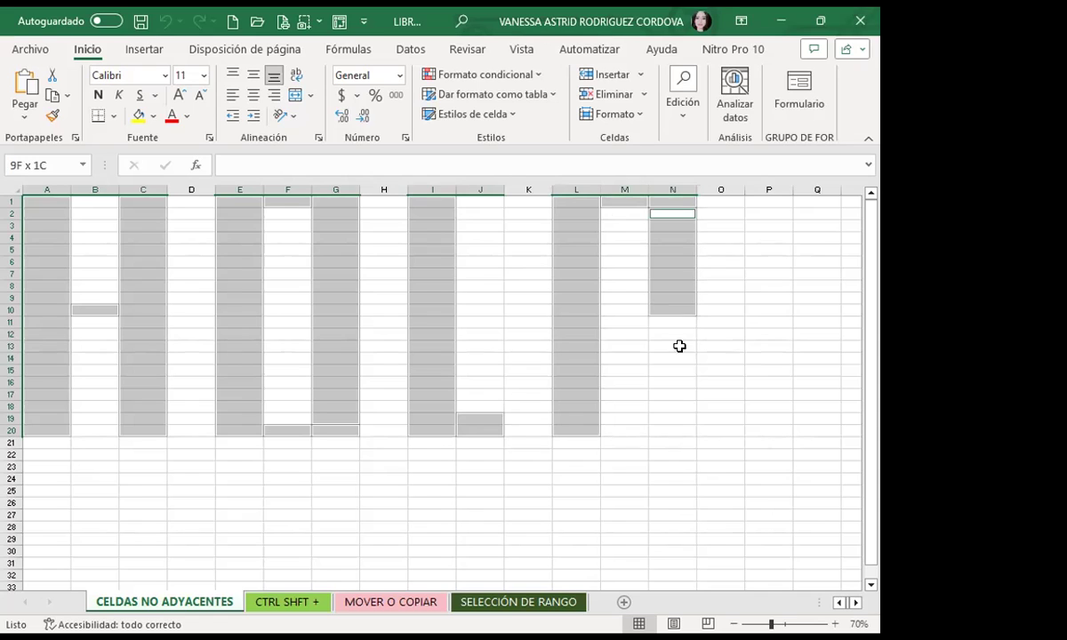
pyautogui.keyDown('ctrl'); pyautogui.click(622, 310); pyautogui.keyUp('ctrl')
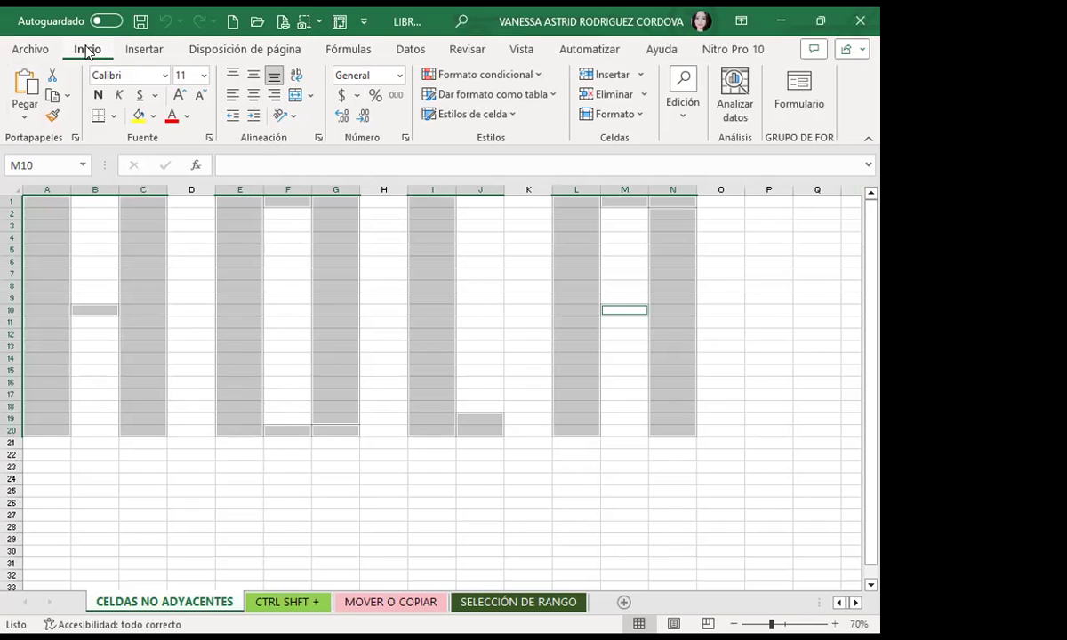
# Fill the HOLA letter cells orange, then change the fill colour to green.
pyautogui.click(153, 118)
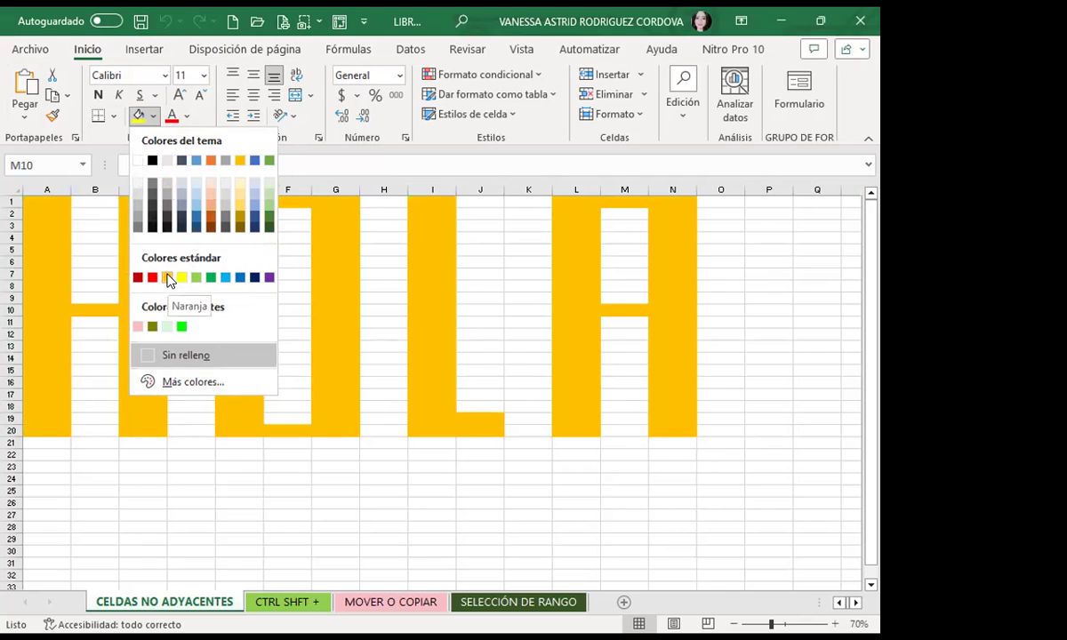
pyautogui.click(169, 278)
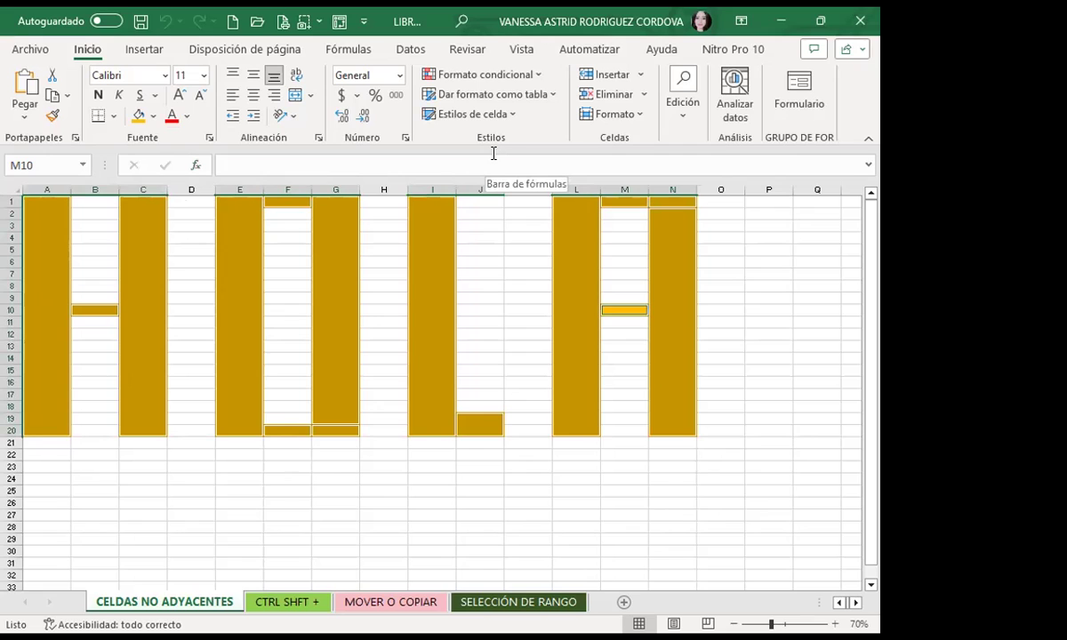
pyautogui.click(153, 118)
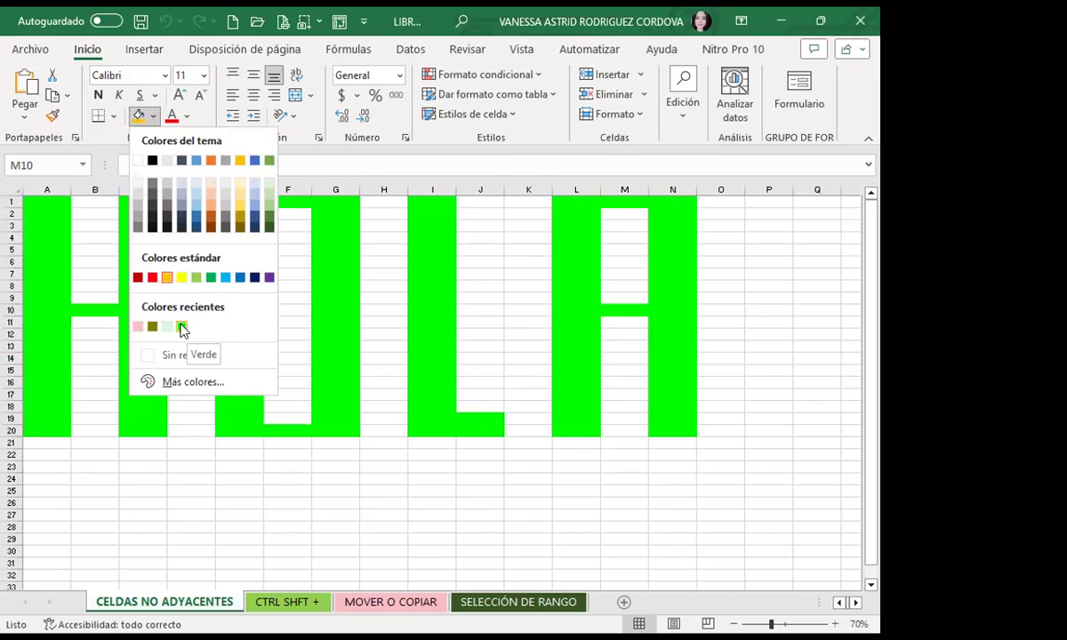
pyautogui.click(181, 326)
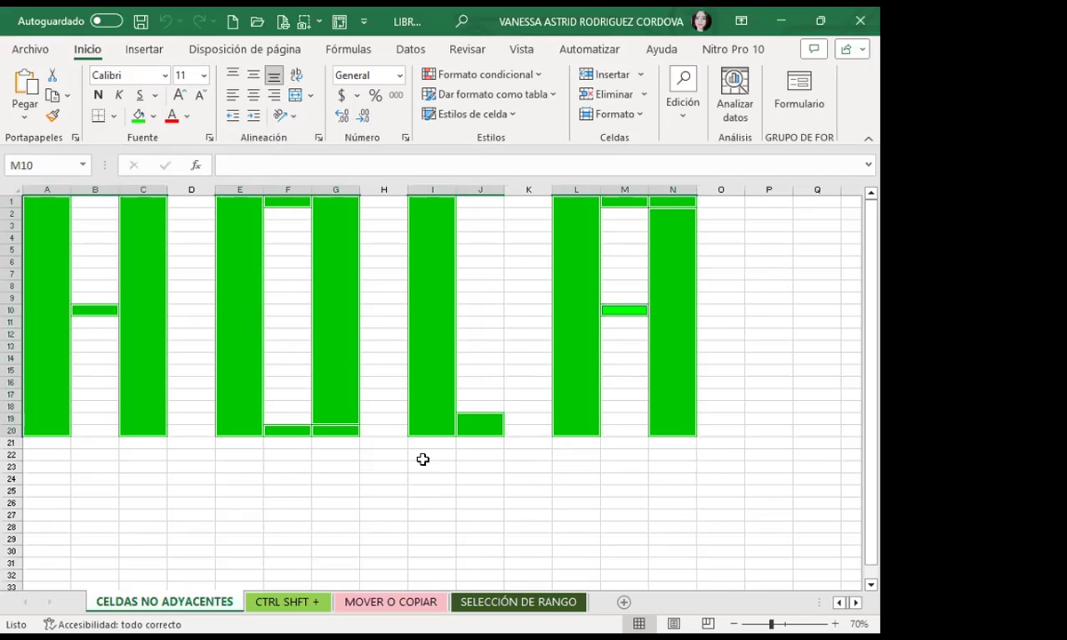
# Deselect the ranges so the green HOLA letters show in plain colour.
pyautogui.click(381, 466)
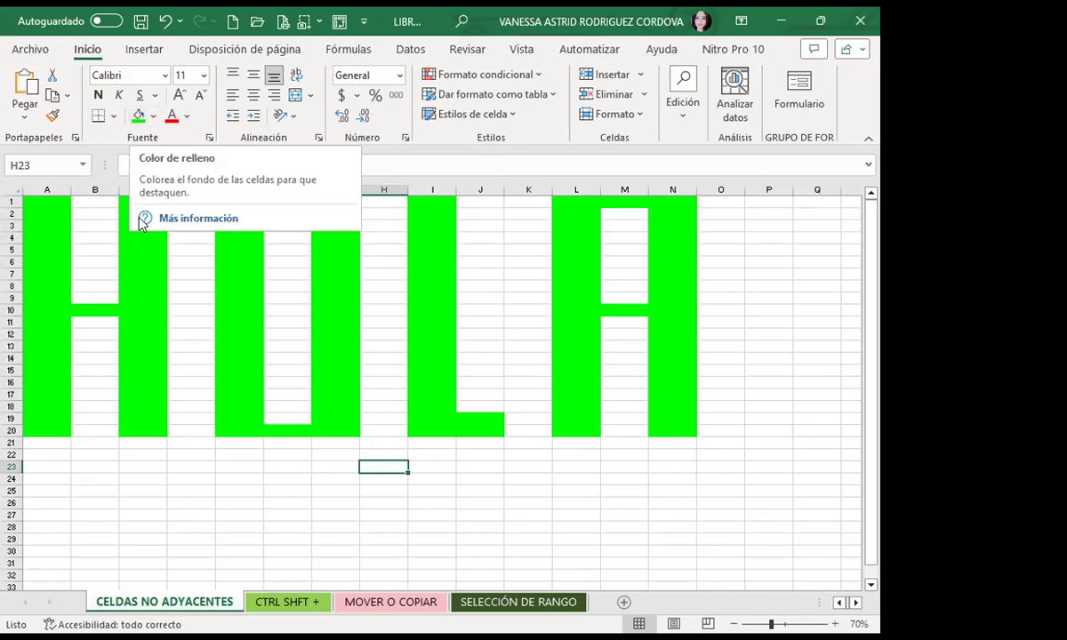
pyautogui.click(151, 357)
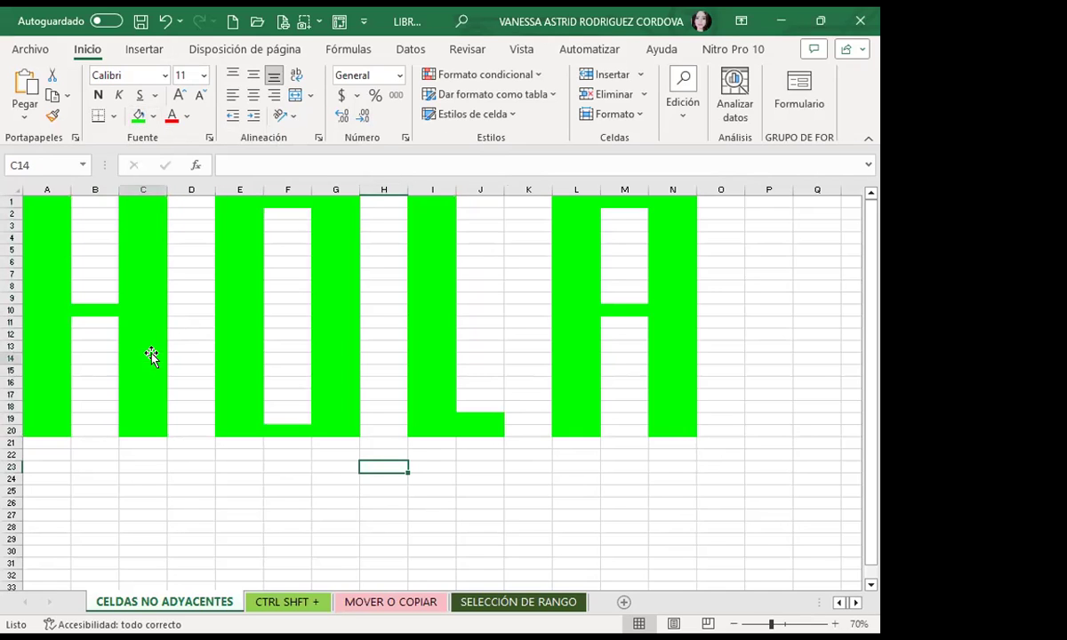
pyautogui.click(557, 464)
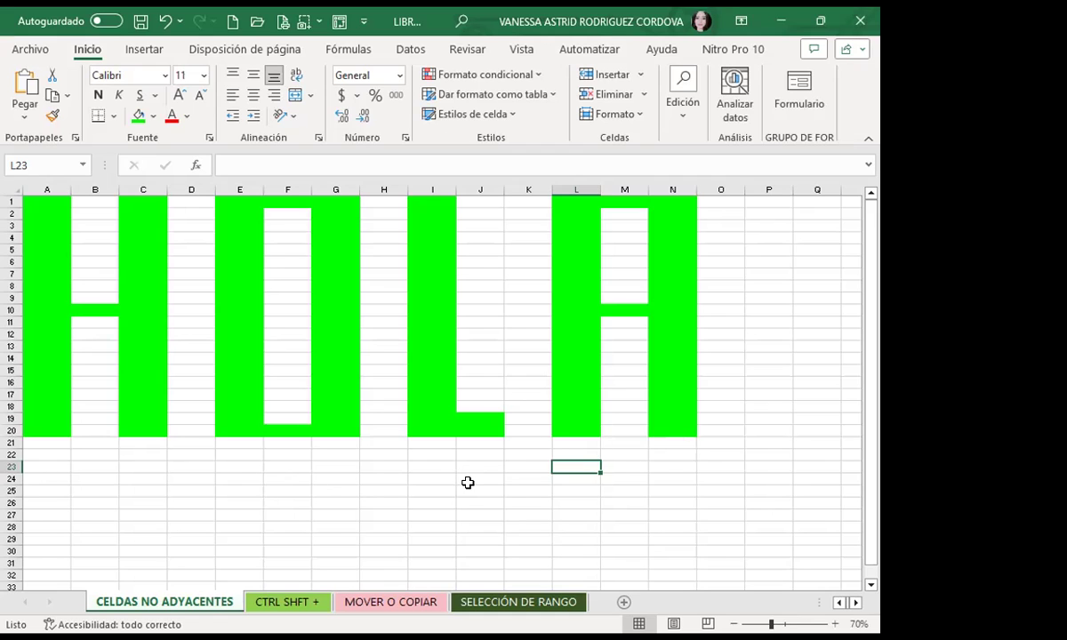
pyautogui.click(467, 482)
pyautogui.click(365, 491)
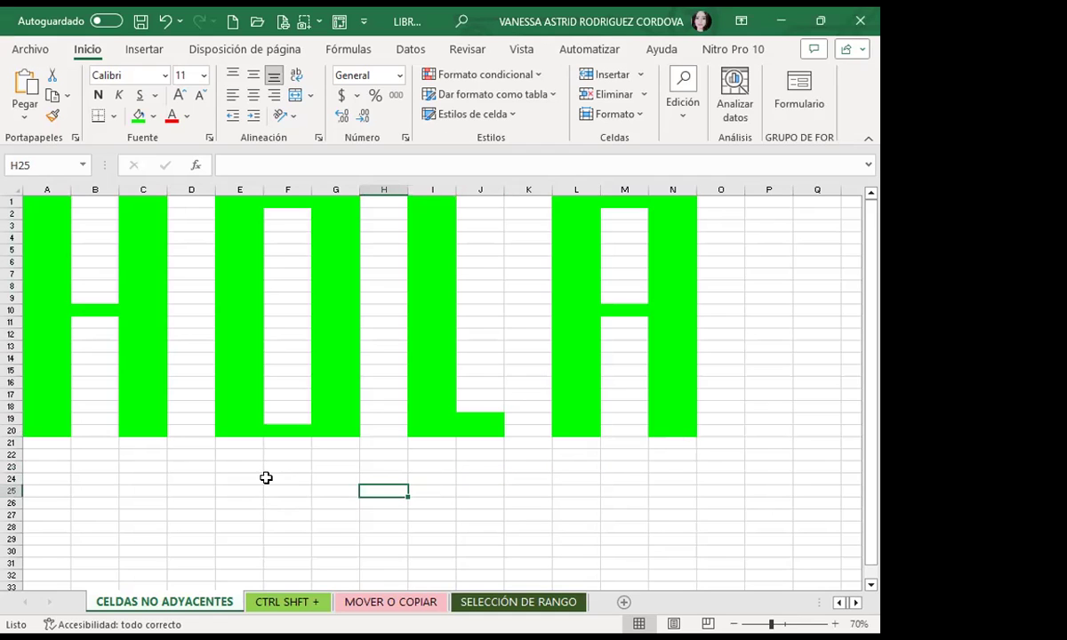
# Uncheck Líneas de cuadrícula under Vista > Mostrar to hide the sheet's gridlines.
pyautogui.click(521, 49)
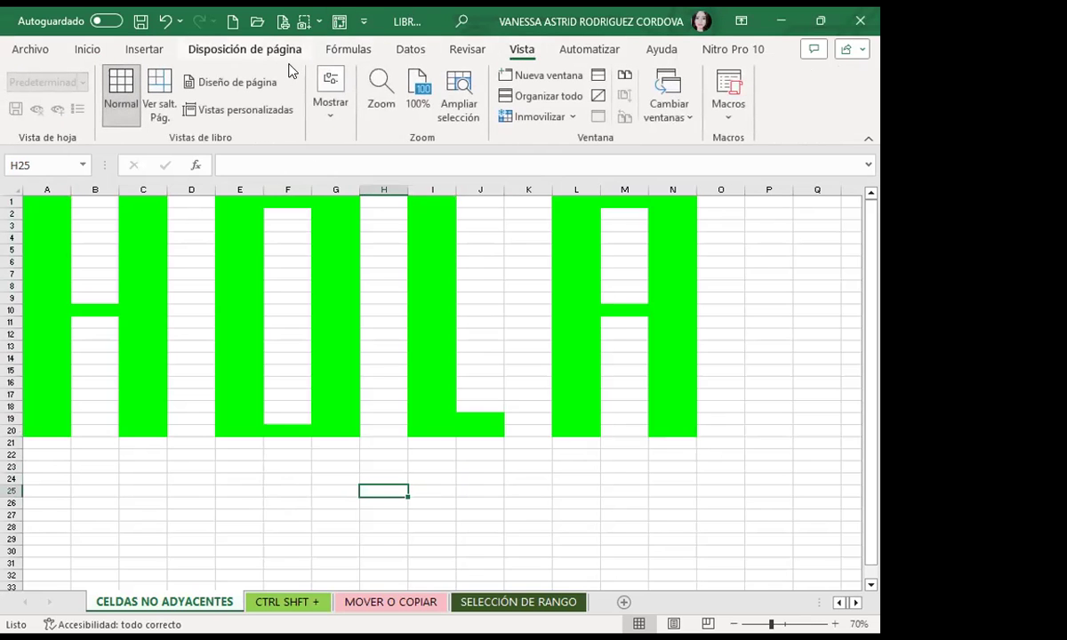
pyautogui.click(329, 120)
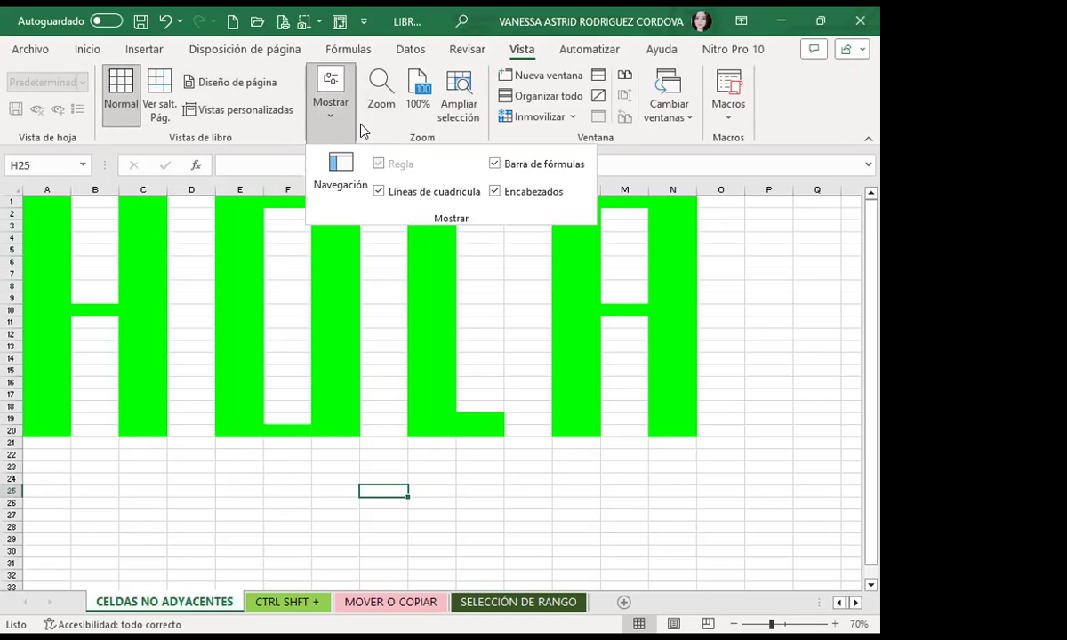
pyautogui.click(378, 195)
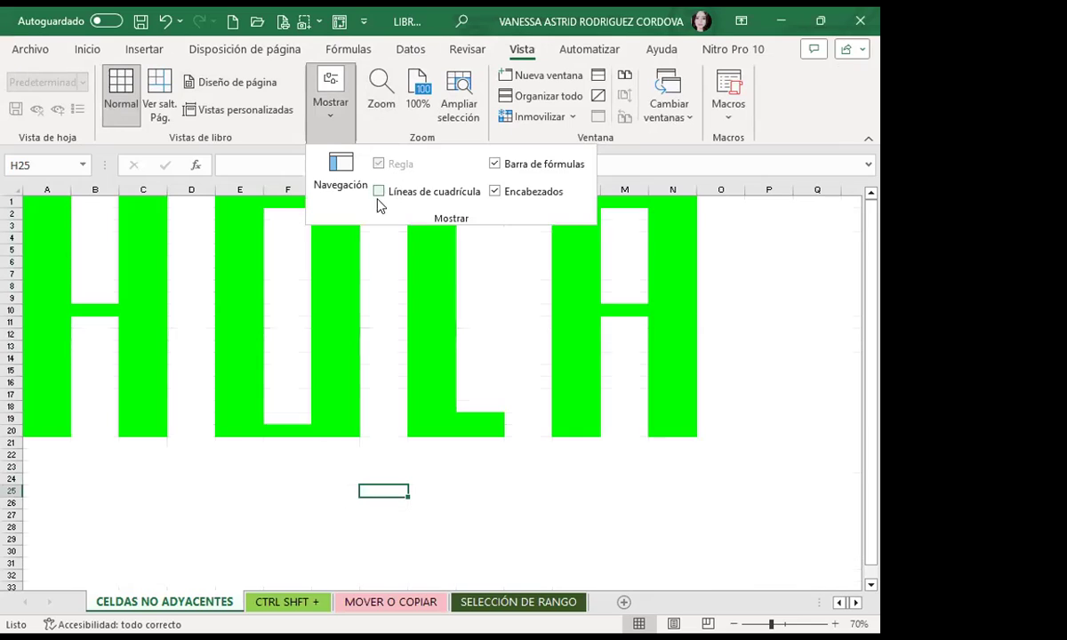
pyautogui.click(432, 504)
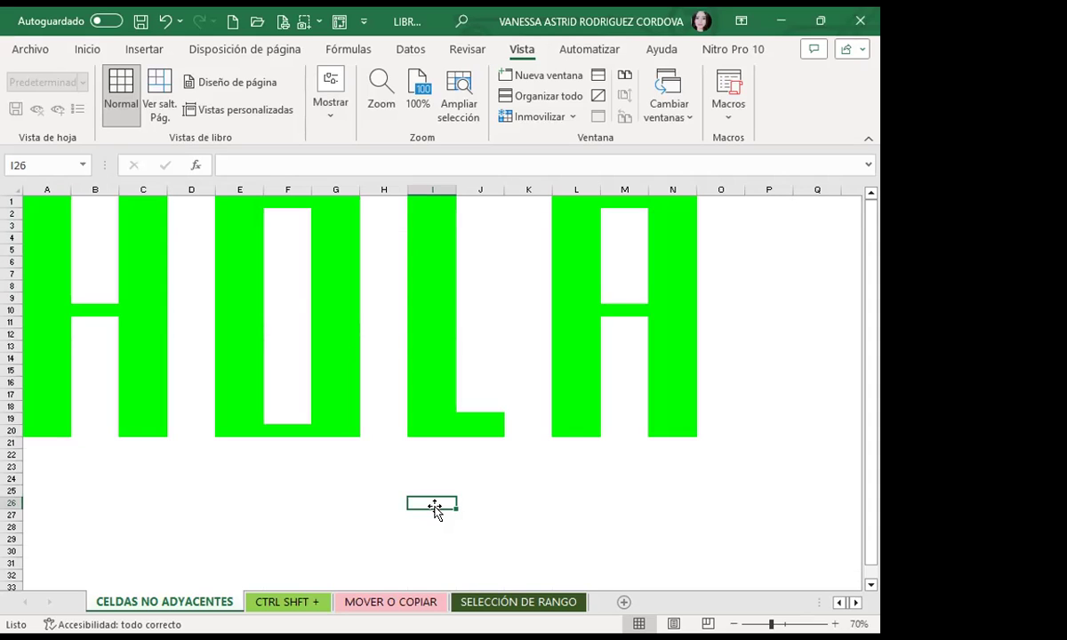
pyautogui.scroll(-1, 355, 480)
pyautogui.click(95, 456)
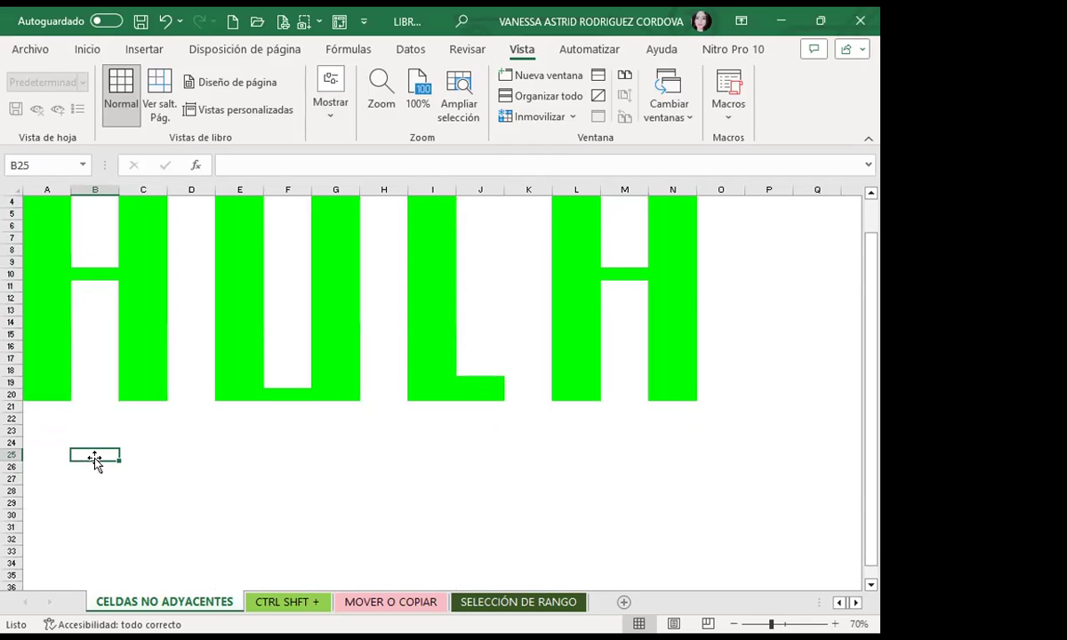
pyautogui.scroll(1, 123, 300)
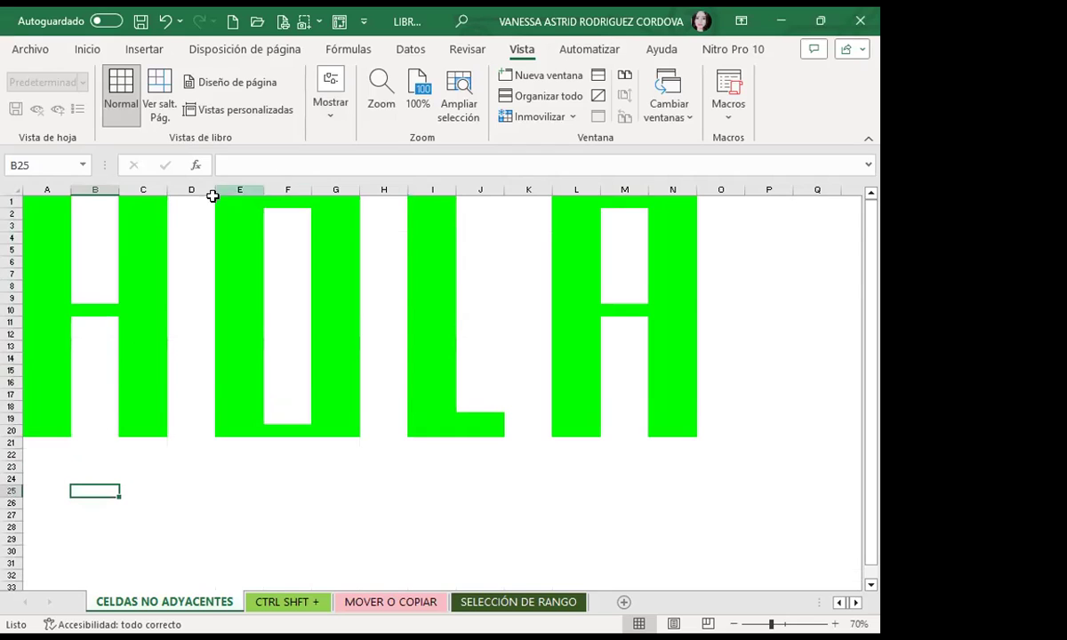
pyautogui.click(179, 219)
pyautogui.click(198, 514)
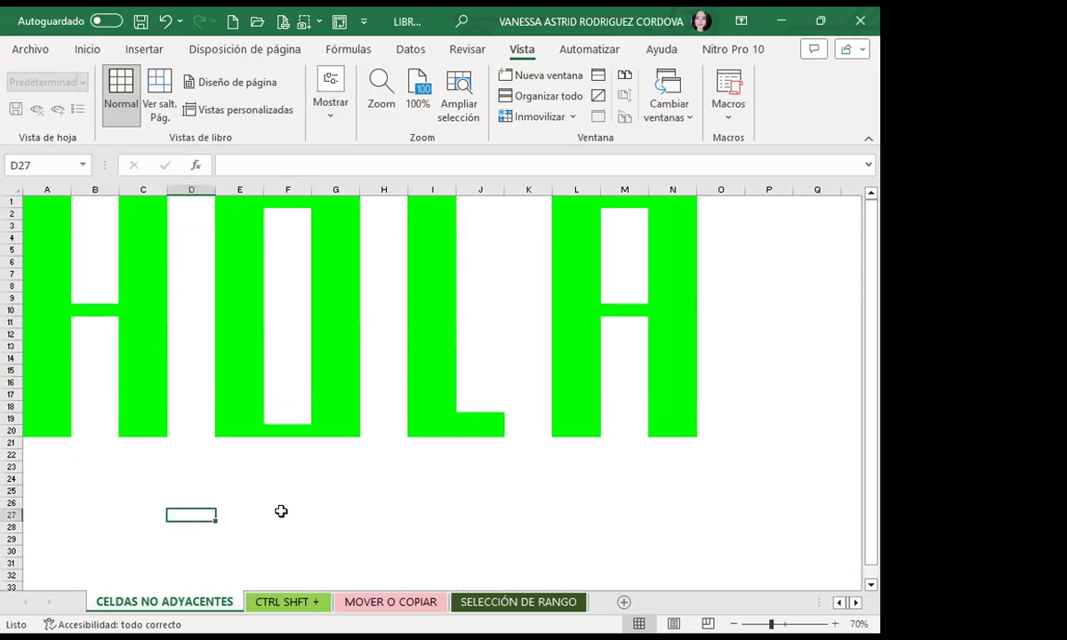
pyautogui.scroll(-1, 342, 495)
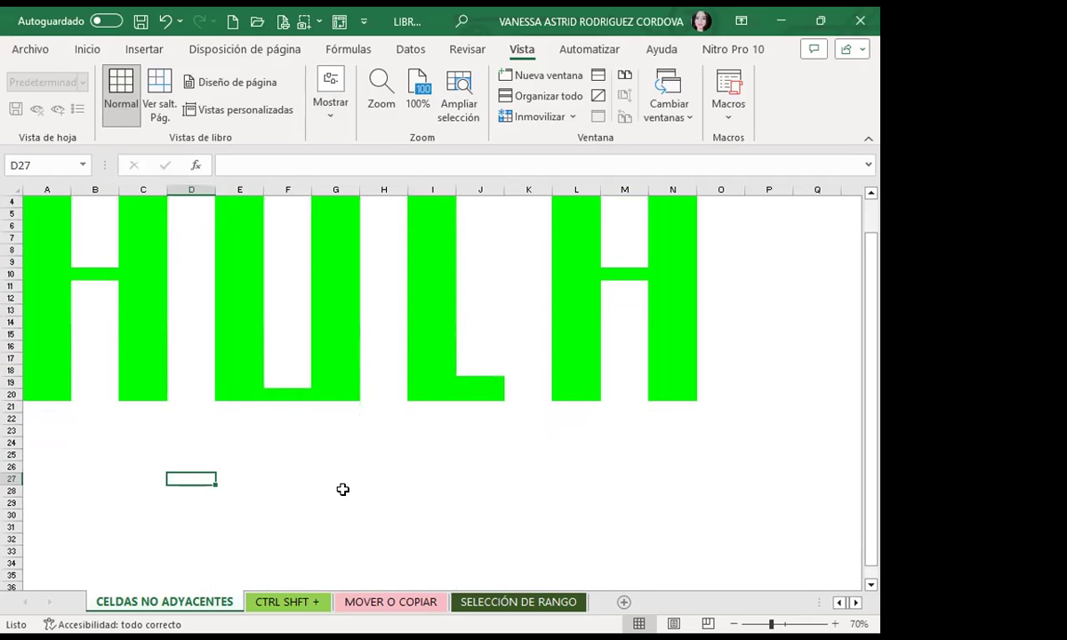
pyautogui.scroll(1, 343, 489)
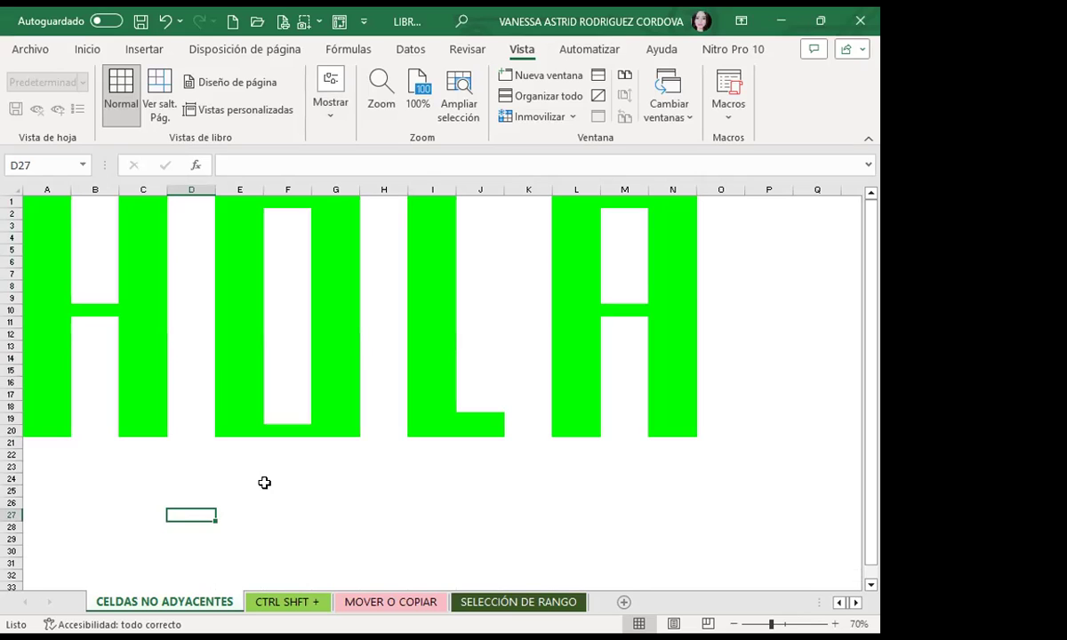
pyautogui.click(281, 491)
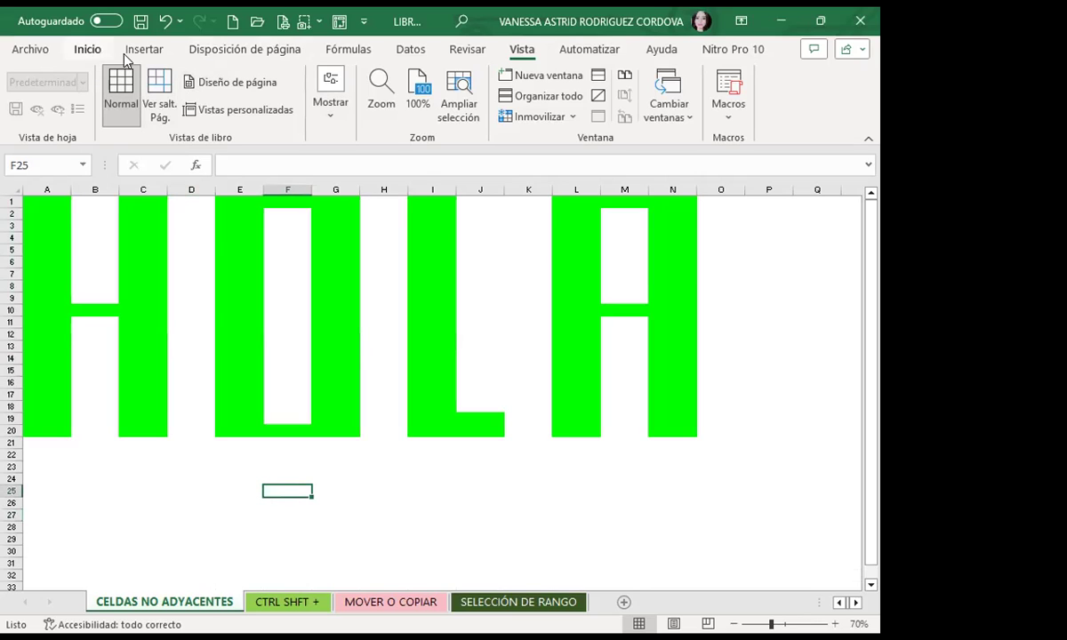
pyautogui.click(139, 489)
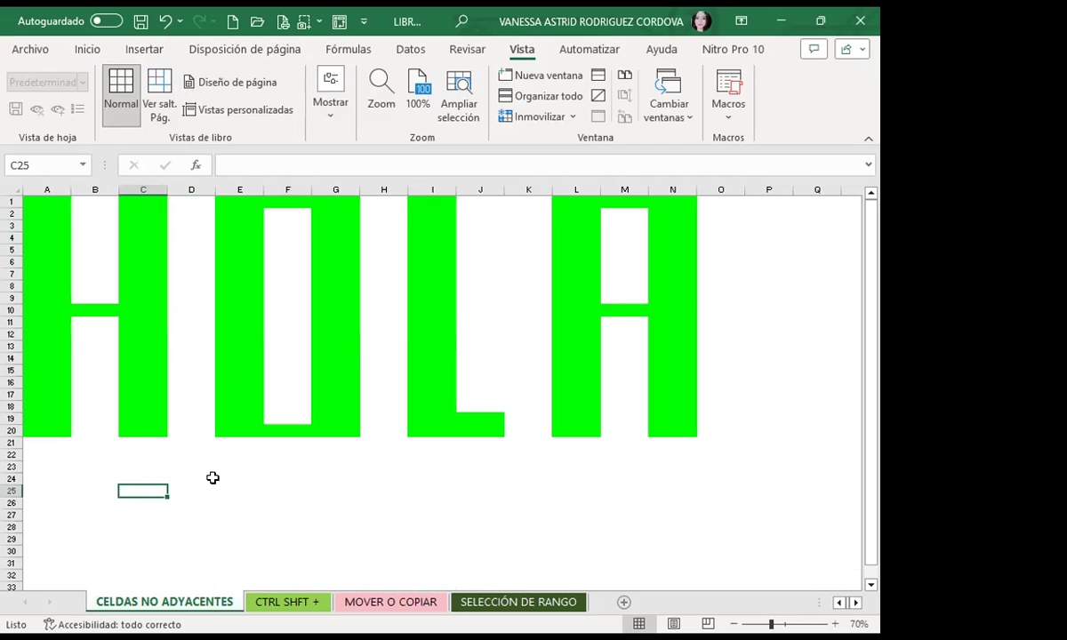
# Set a red 'Fuegos artificiales' photo from Bing image search as the sheet background.
pyautogui.click(211, 50)
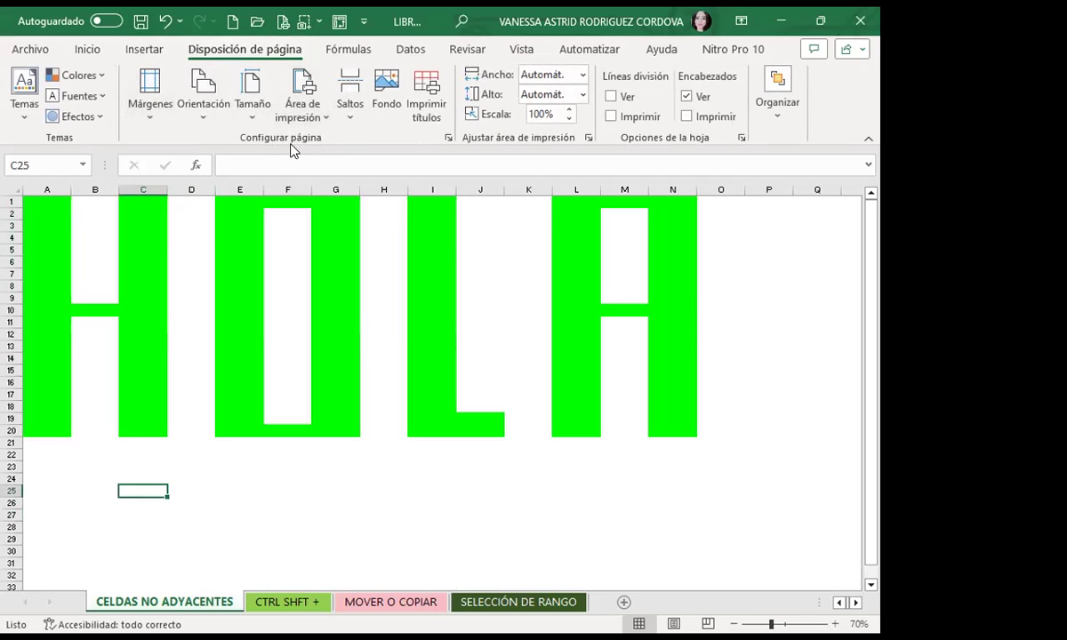
pyautogui.click(380, 107)
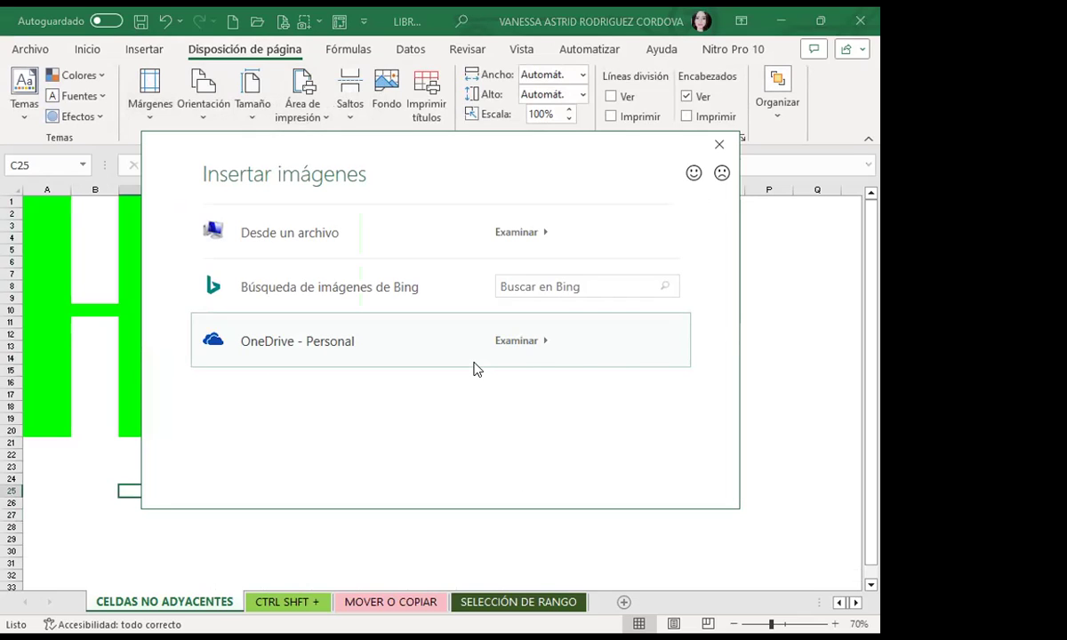
pyautogui.click(354, 286)
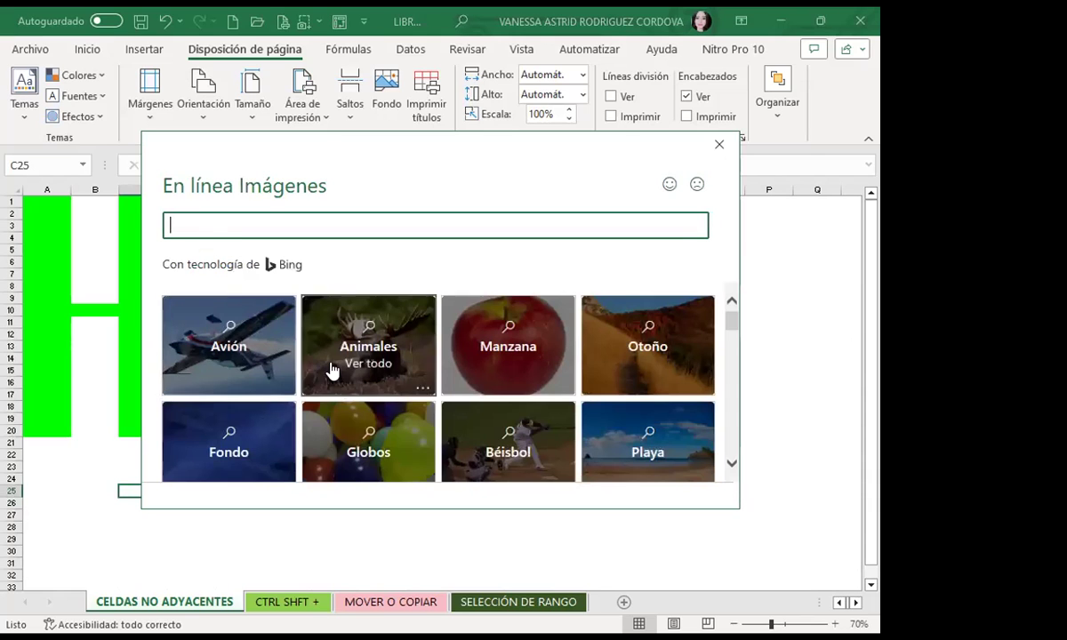
pyautogui.scroll(-2, 427, 435)
pyautogui.scroll(-2, 423, 445)
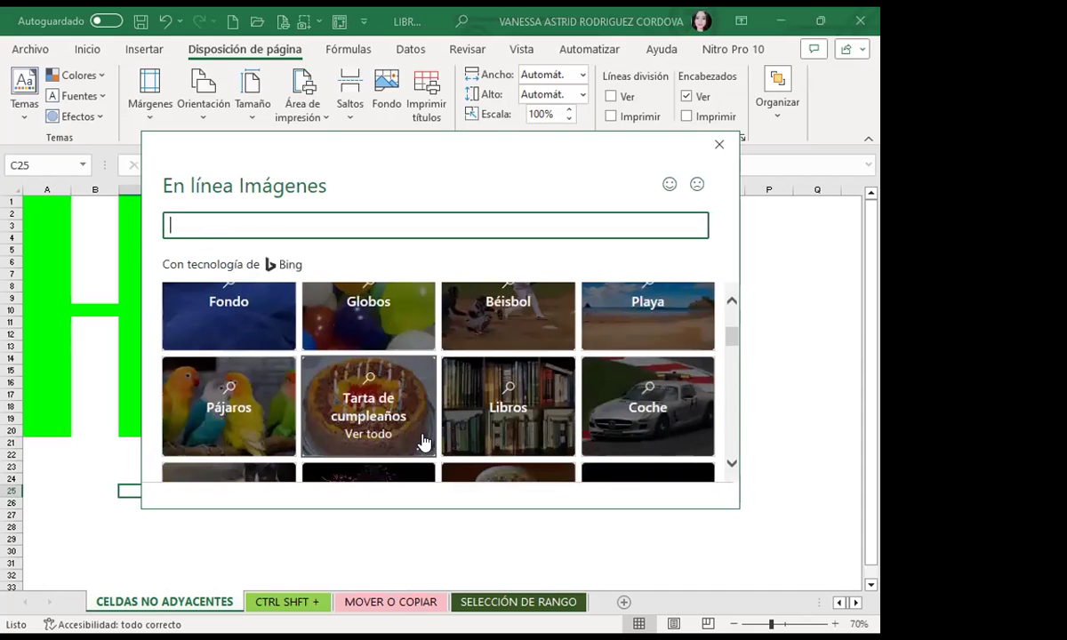
pyautogui.scroll(-2, 423, 445)
pyautogui.scroll(-2, 423, 442)
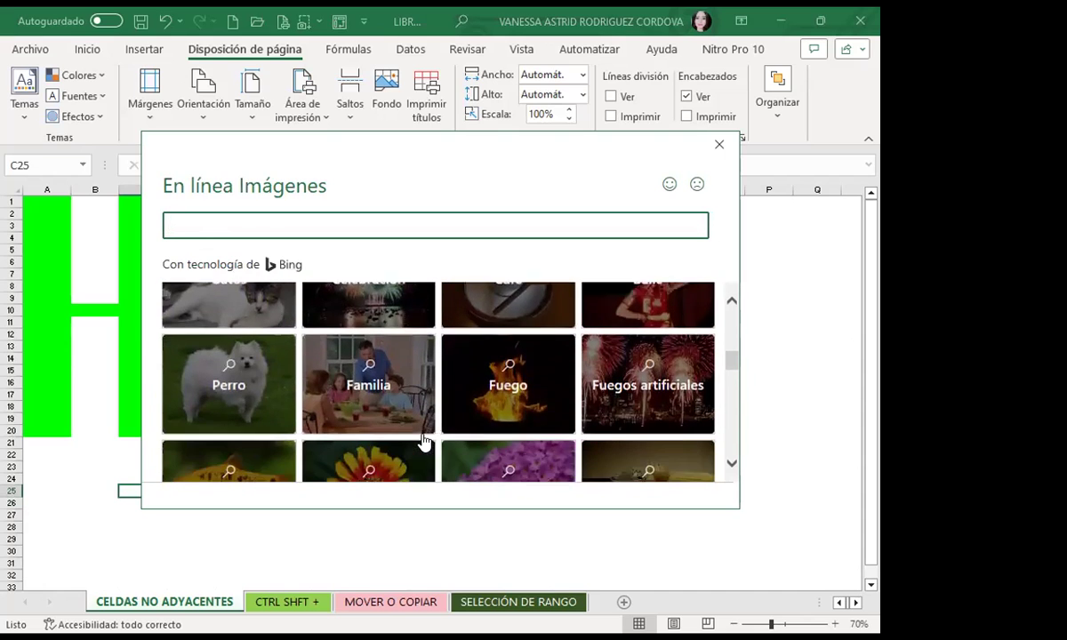
pyautogui.scroll(-1, 422, 435)
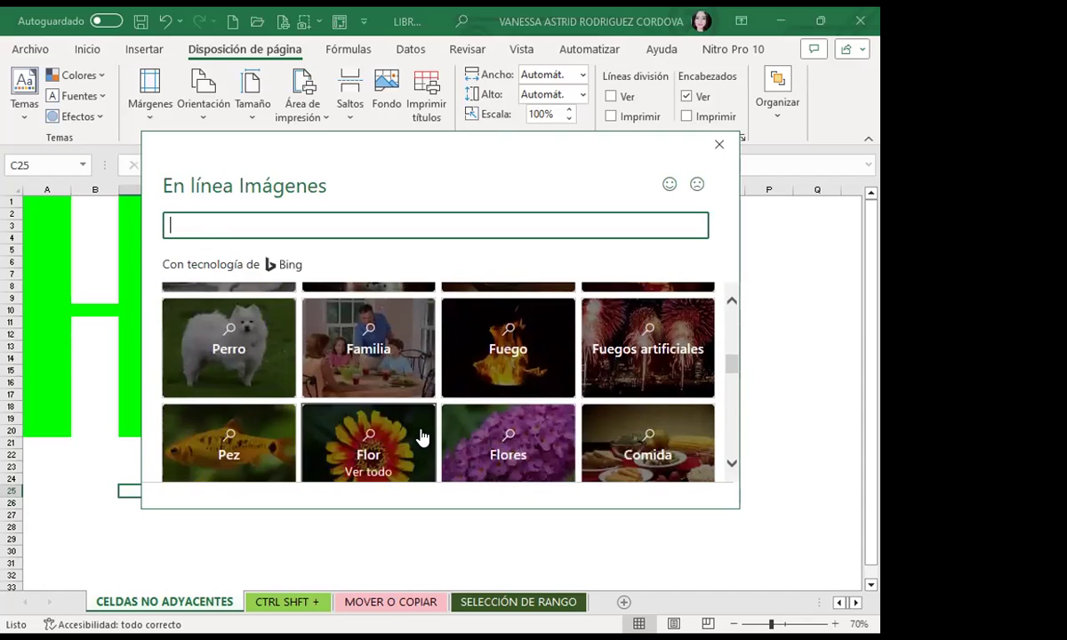
pyautogui.click(588, 347)
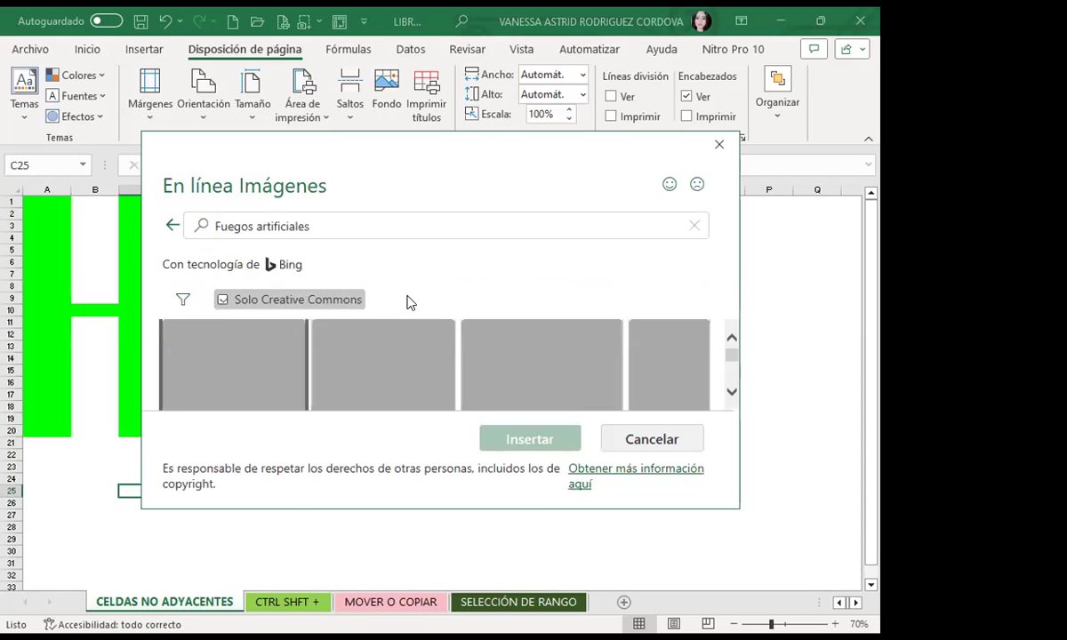
pyautogui.scroll(-3, 398, 407)
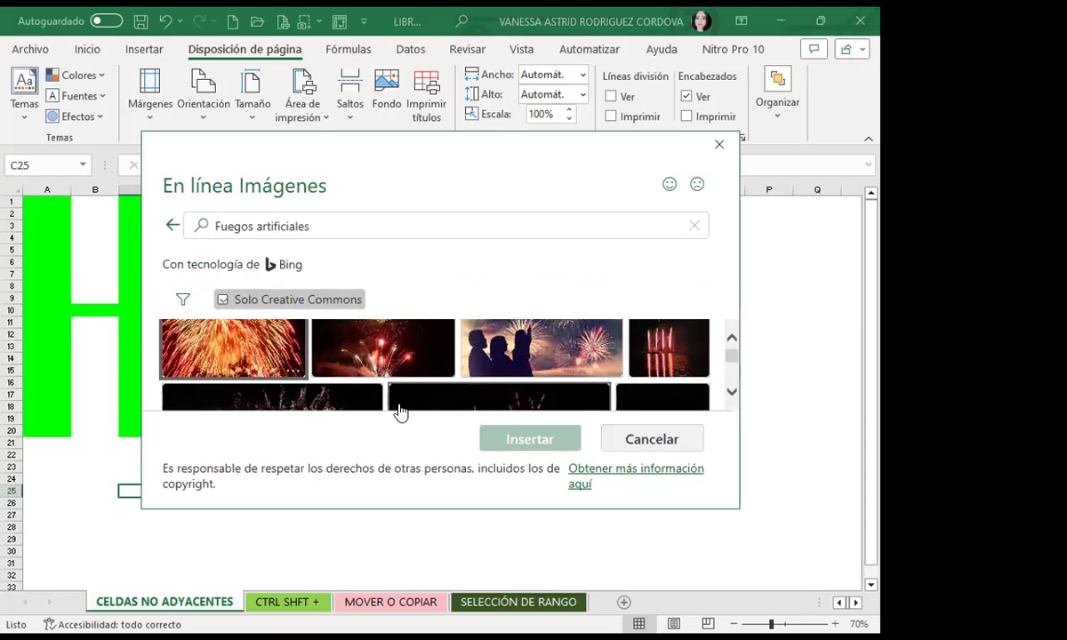
pyautogui.click(421, 348)
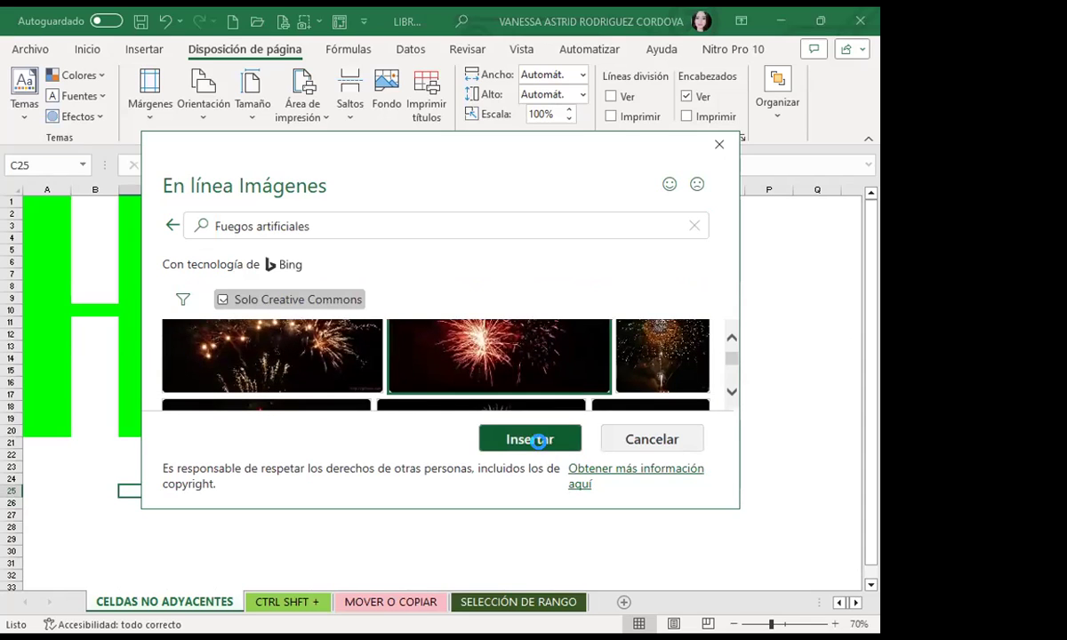
pyautogui.click(533, 441)
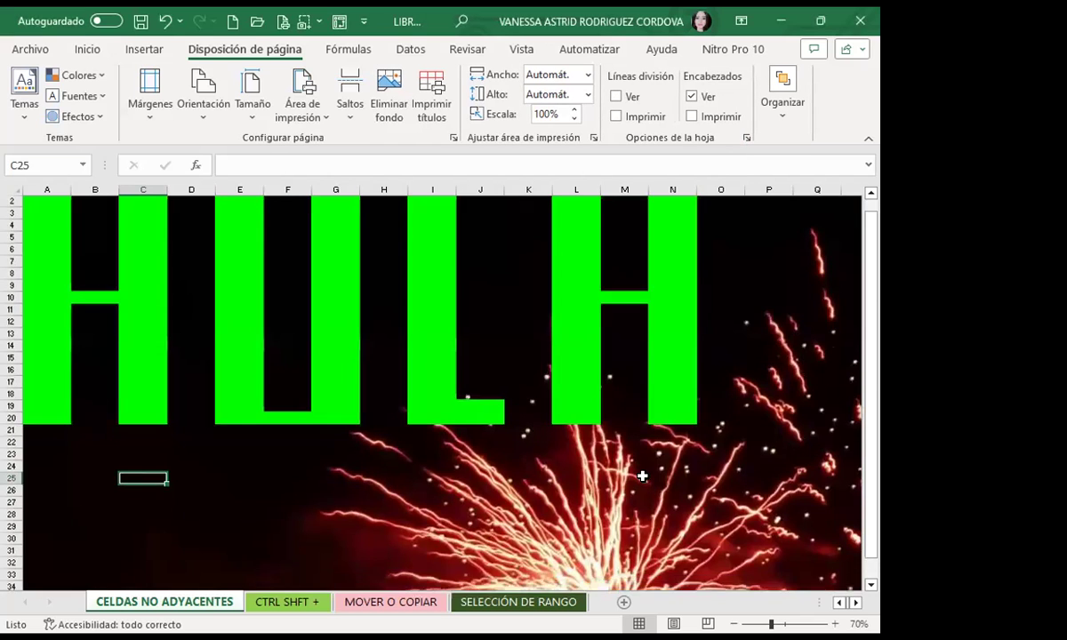
pyautogui.scroll(-10, 735, 475)
pyautogui.scroll(-5, 735, 475)
pyautogui.scroll(-8, 738, 485)
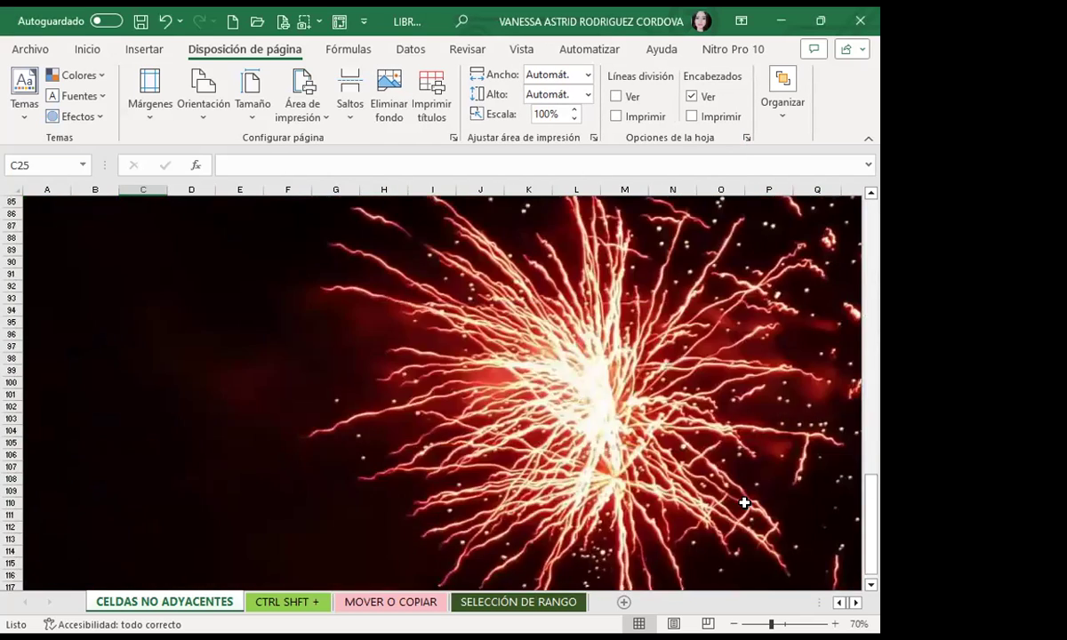
pyautogui.scroll(7, 744, 503)
pyautogui.scroll(10, 744, 503)
pyautogui.scroll(6, 703, 494)
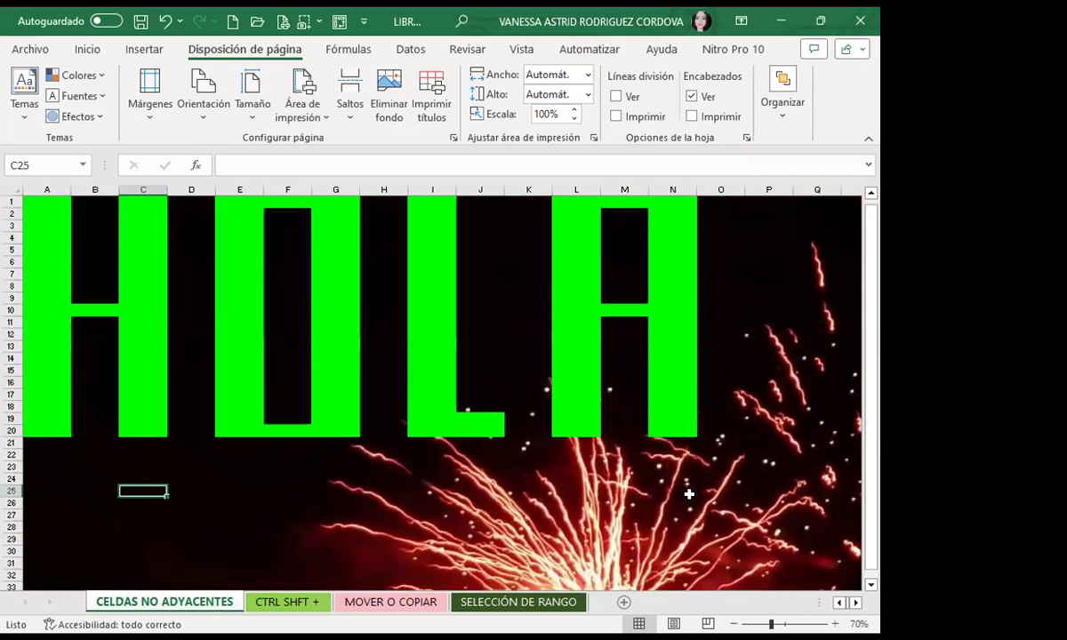
pyautogui.click(484, 504)
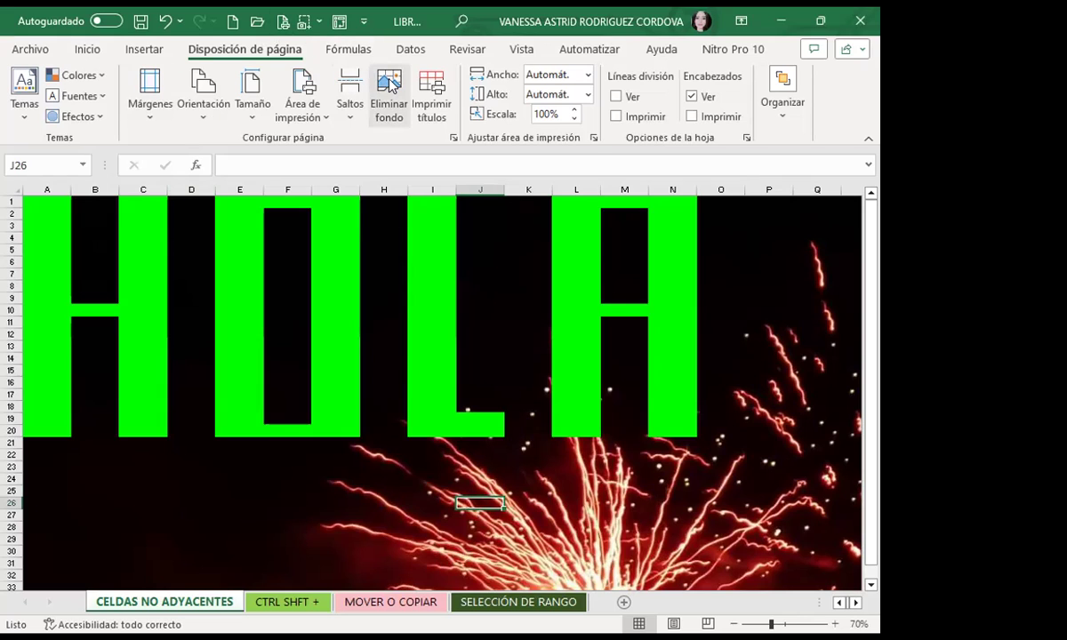
pyautogui.click(377, 391)
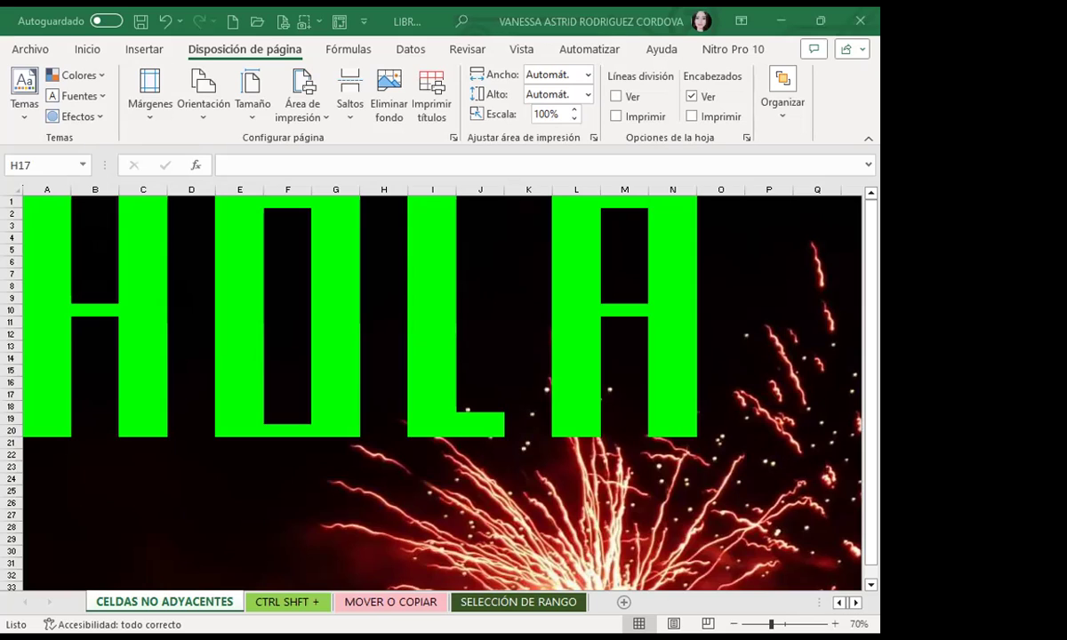
pyautogui.click(300, 514)
pyautogui.click(394, 521)
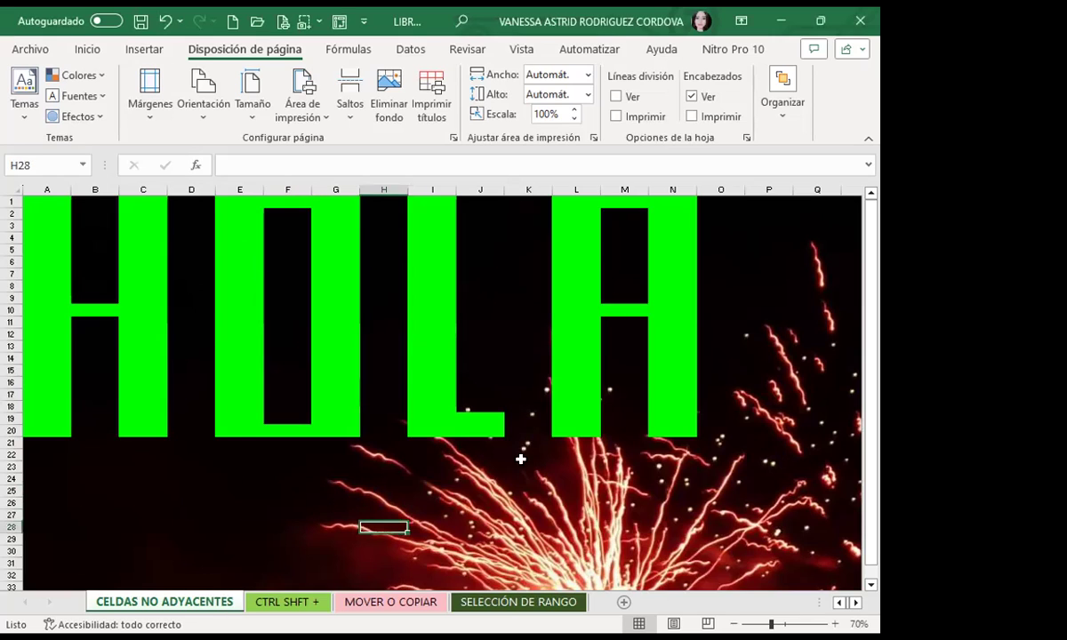
pyautogui.click(531, 501)
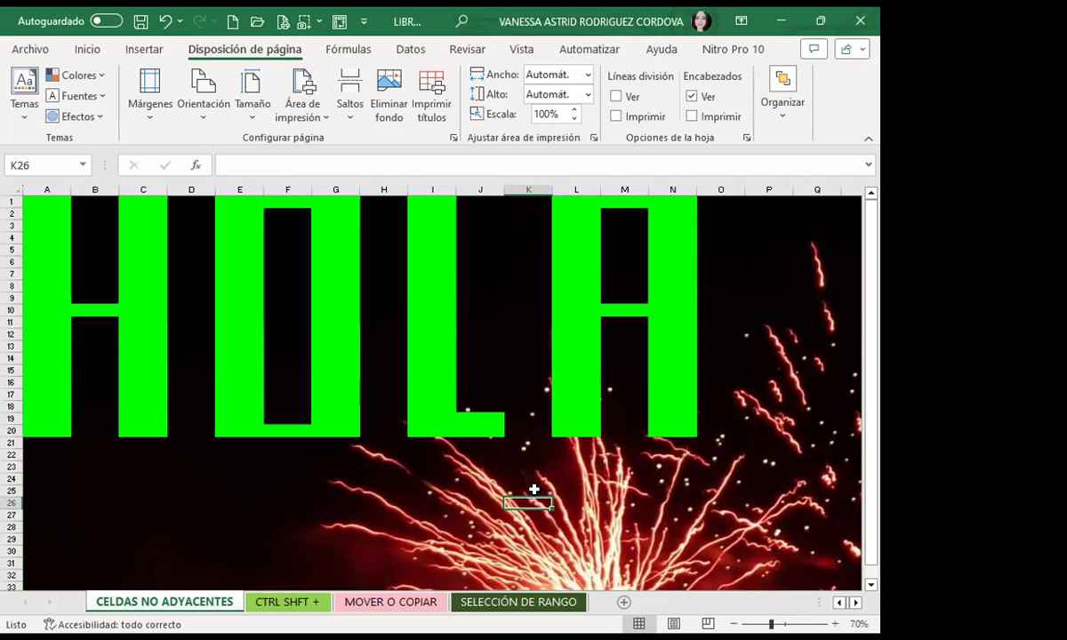
pyautogui.click(602, 495)
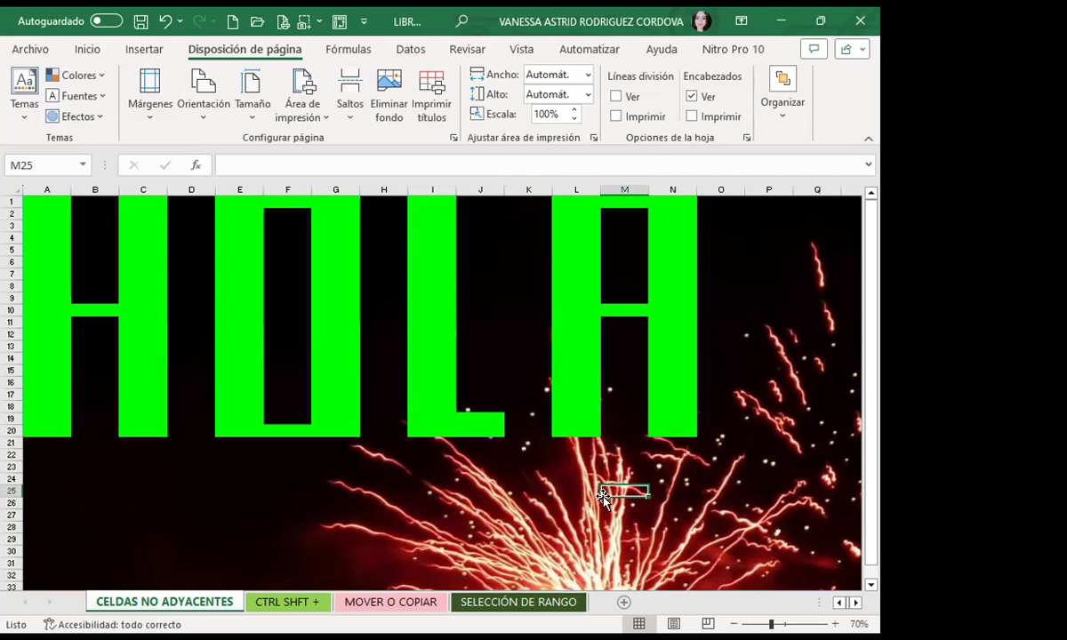
pyautogui.click(316, 394)
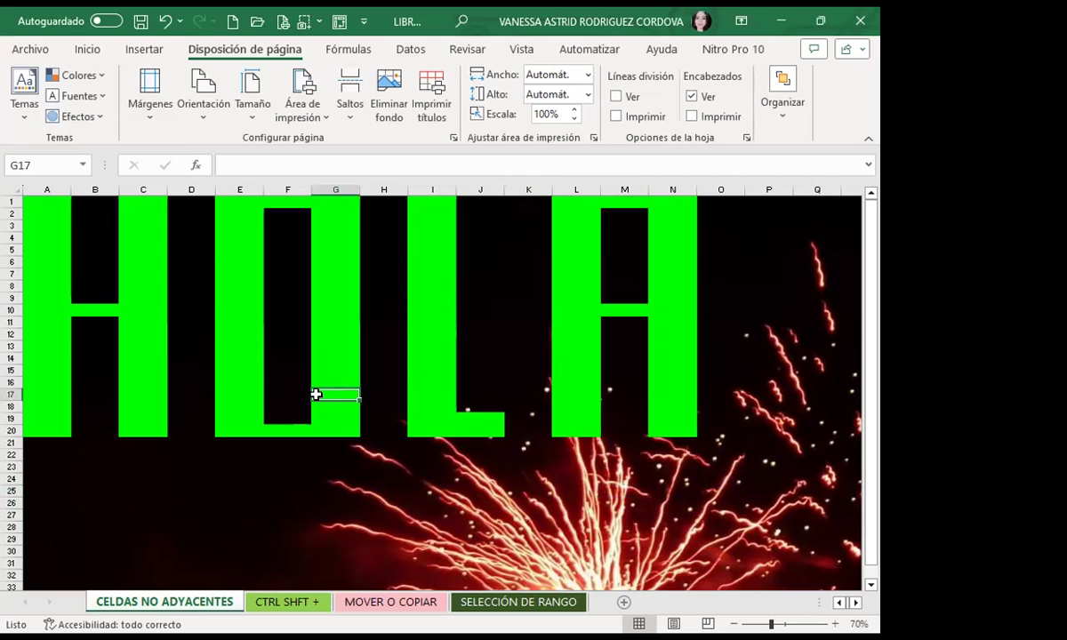
pyautogui.scroll(-2, 376, 476)
pyautogui.scroll(2, 383, 467)
pyautogui.click(384, 478)
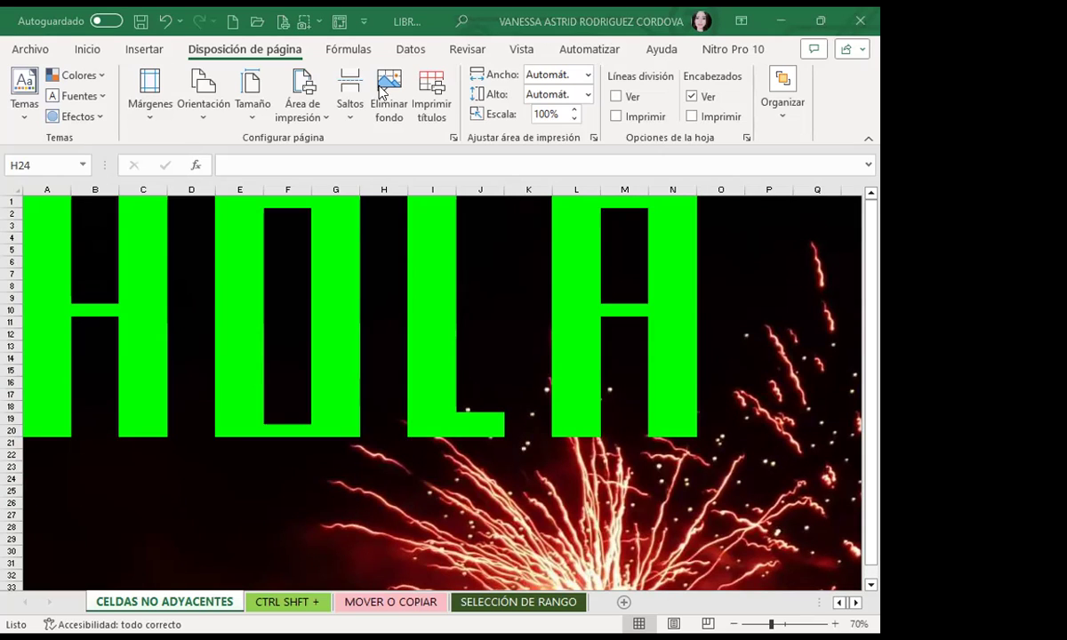
# Remove the fireworks background with Eliminar fondo and select cell G26.
pyautogui.click(384, 88)
pyautogui.click(336, 502)
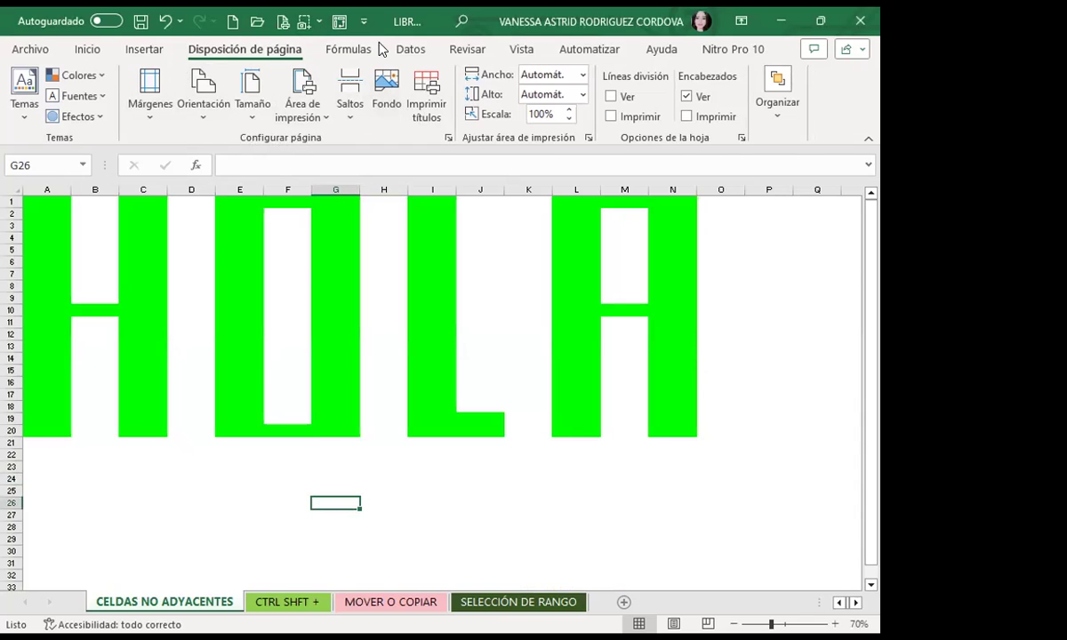
# Search Bing images for a sheet background and browse the Fondo category.
pyautogui.click(385, 85)
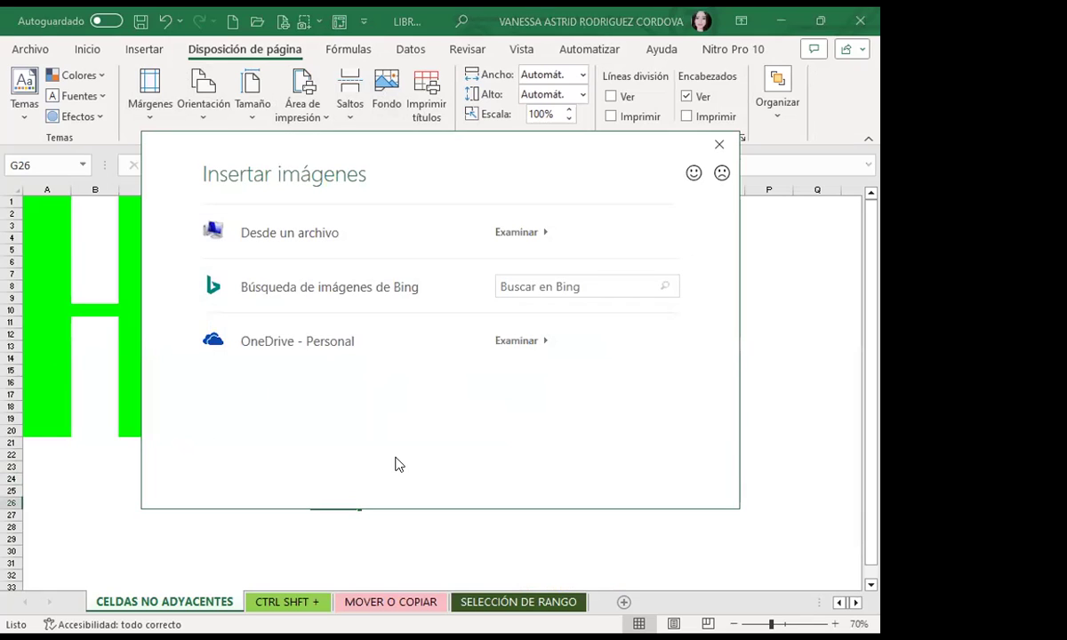
pyautogui.click(336, 296)
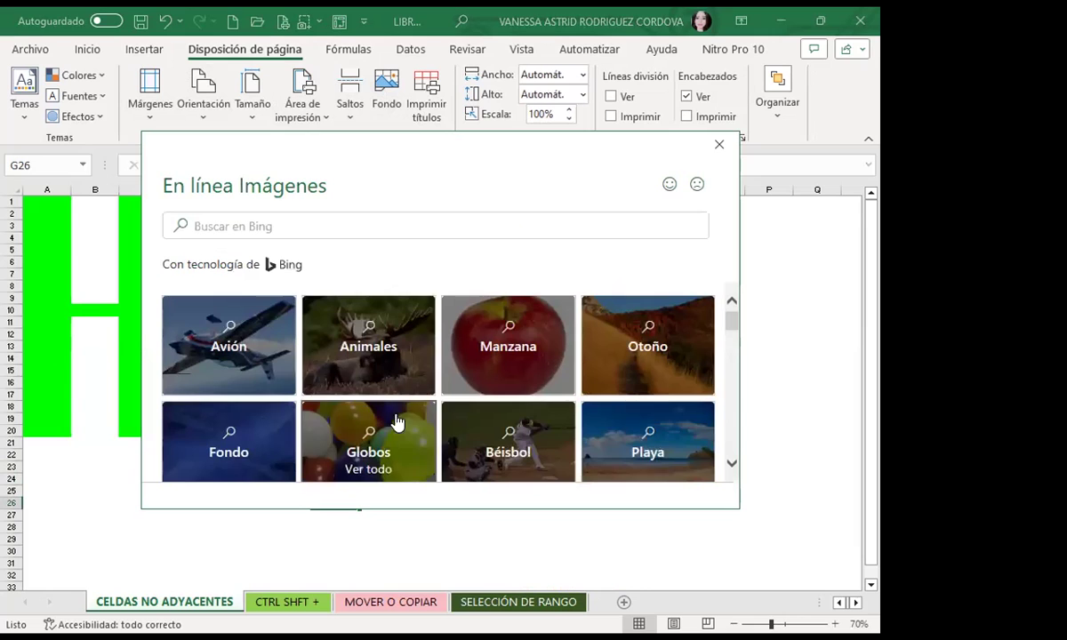
pyautogui.scroll(-1, 397, 422)
pyautogui.scroll(-2, 356, 425)
pyautogui.scroll(-1, 267, 418)
pyautogui.scroll(2, 249, 409)
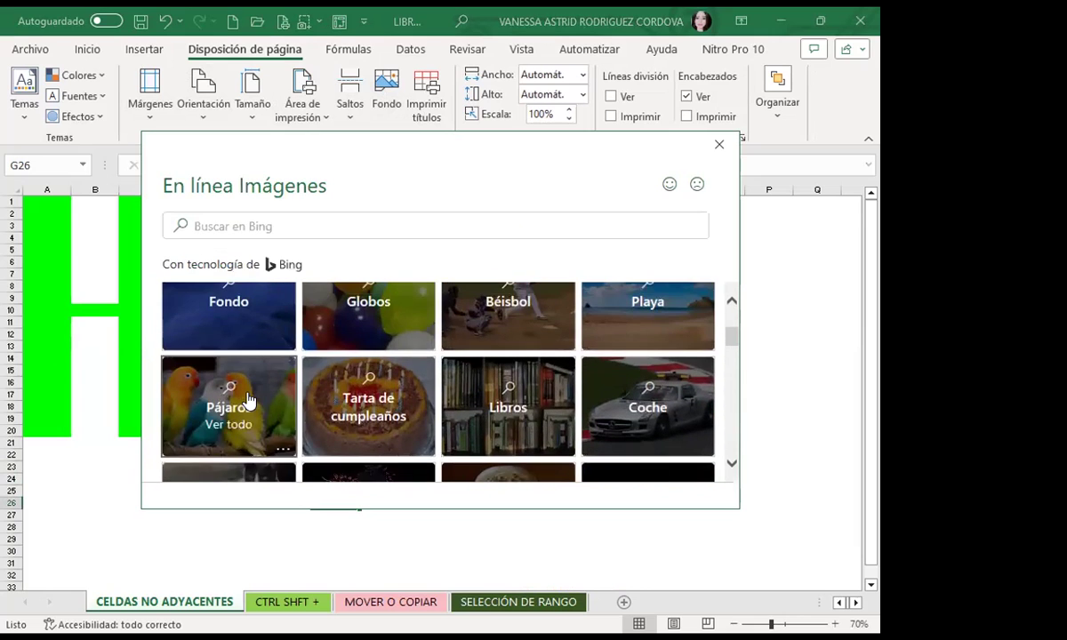
pyautogui.click(256, 312)
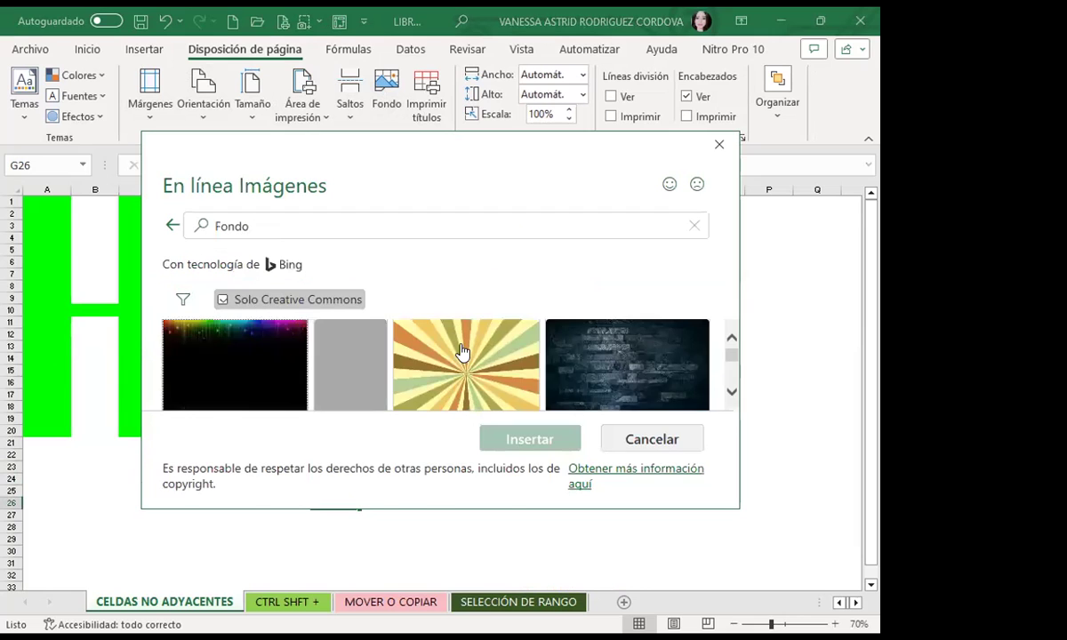
# Insert the dark rainbow-streak Fondo image as the sheet background.
pyautogui.scroll(-1, 364, 377)
pyautogui.scroll(-1, 365, 378)
pyautogui.scroll(2, 286, 338)
pyautogui.scroll(1, 267, 392)
pyautogui.click(263, 398)
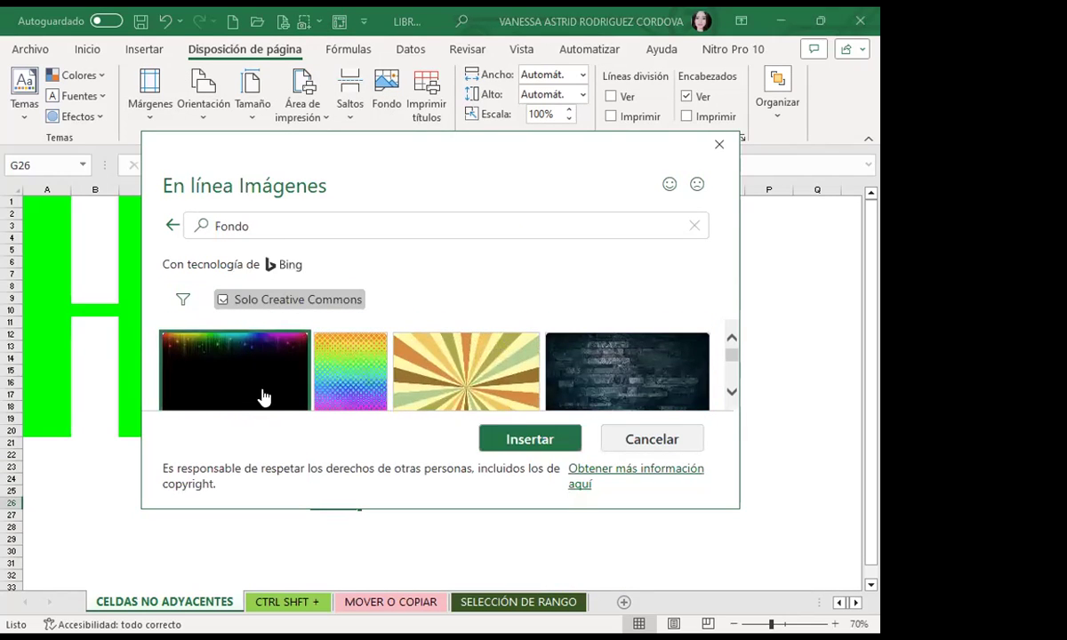
pyautogui.click(544, 439)
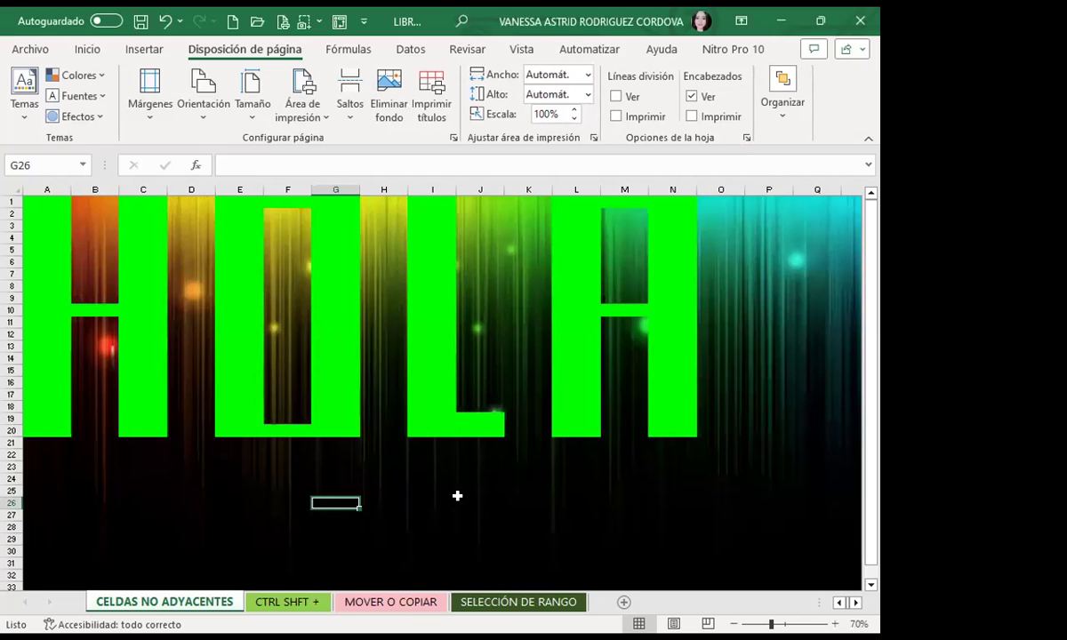
# Undo the new background to restore the fireworks photo behind HOLA.
pyautogui.scroll(-6, 457, 496)
pyautogui.scroll(-5, 462, 492)
pyautogui.scroll(6, 462, 493)
pyautogui.scroll(6, 479, 489)
pyautogui.click(769, 404)
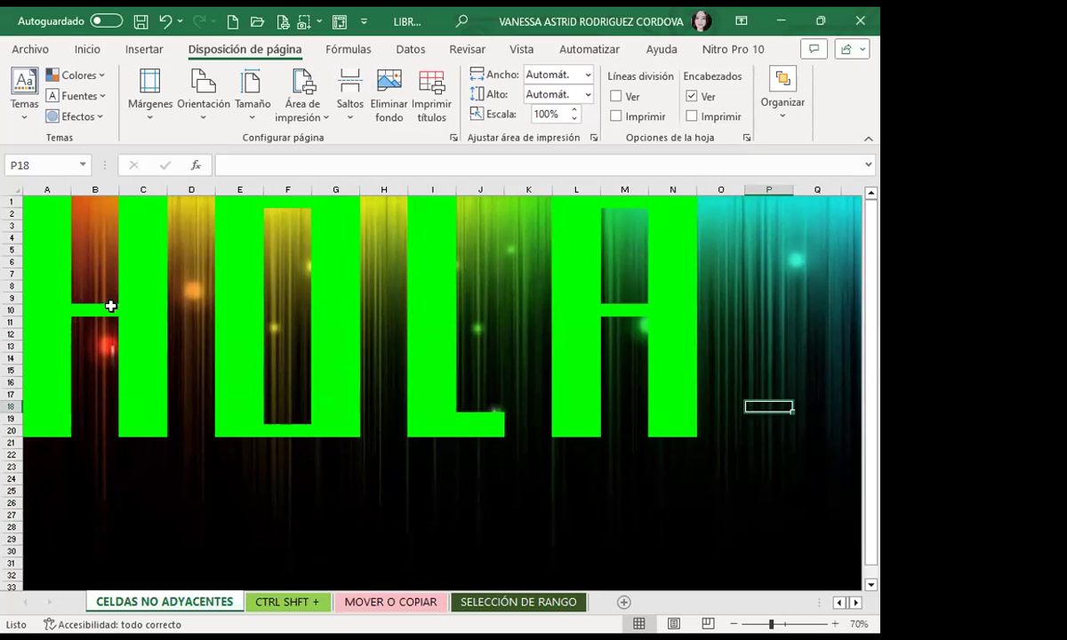
pyautogui.click(165, 20)
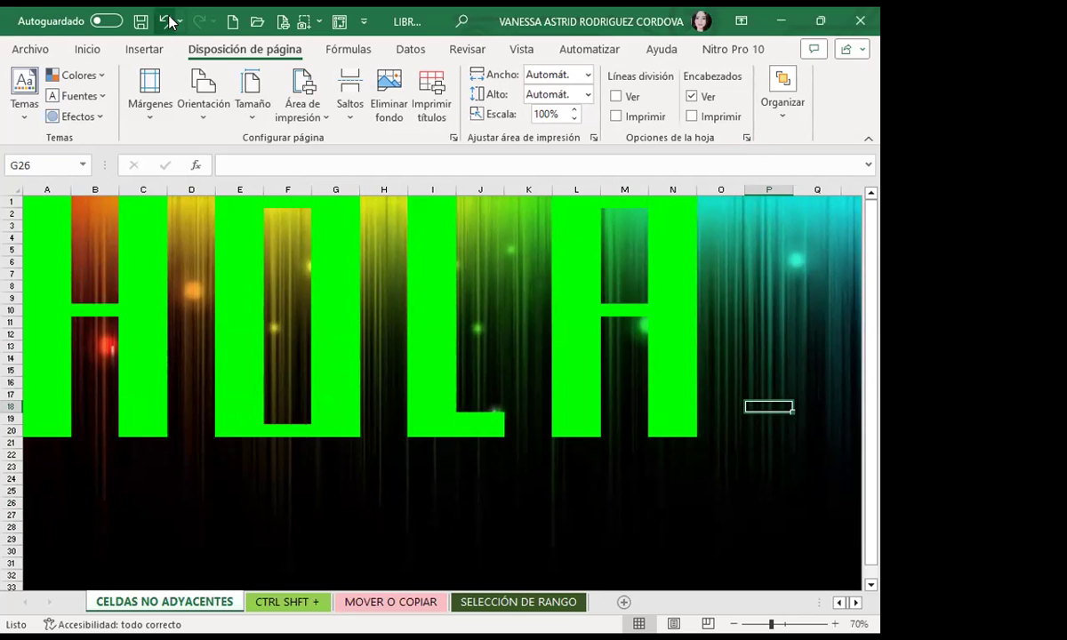
pyautogui.click(378, 513)
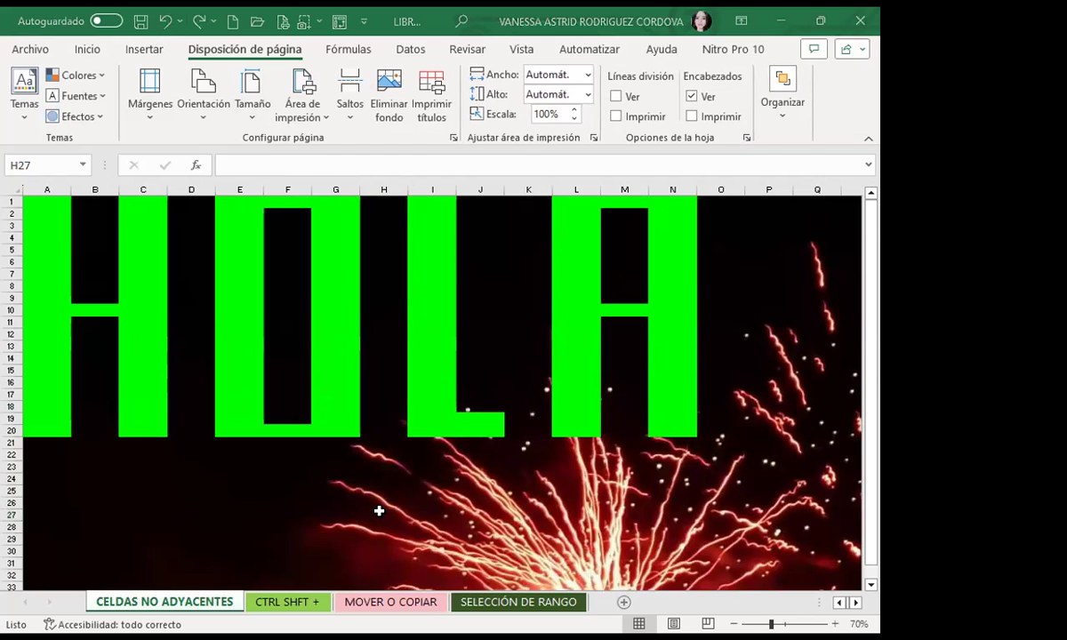
pyautogui.click(379, 511)
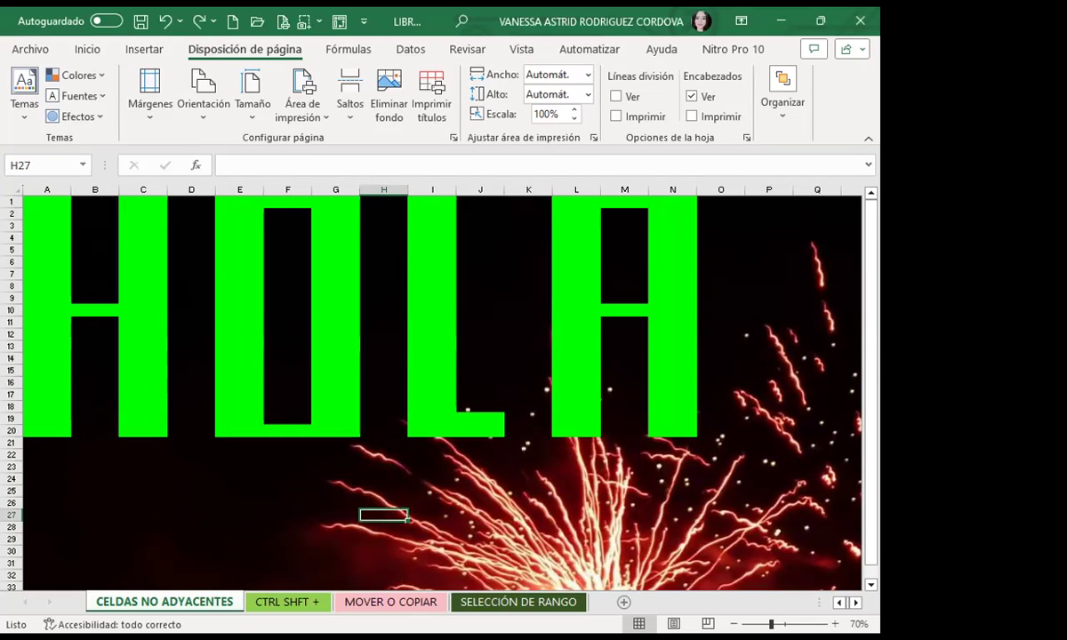
pyautogui.click(193, 609)
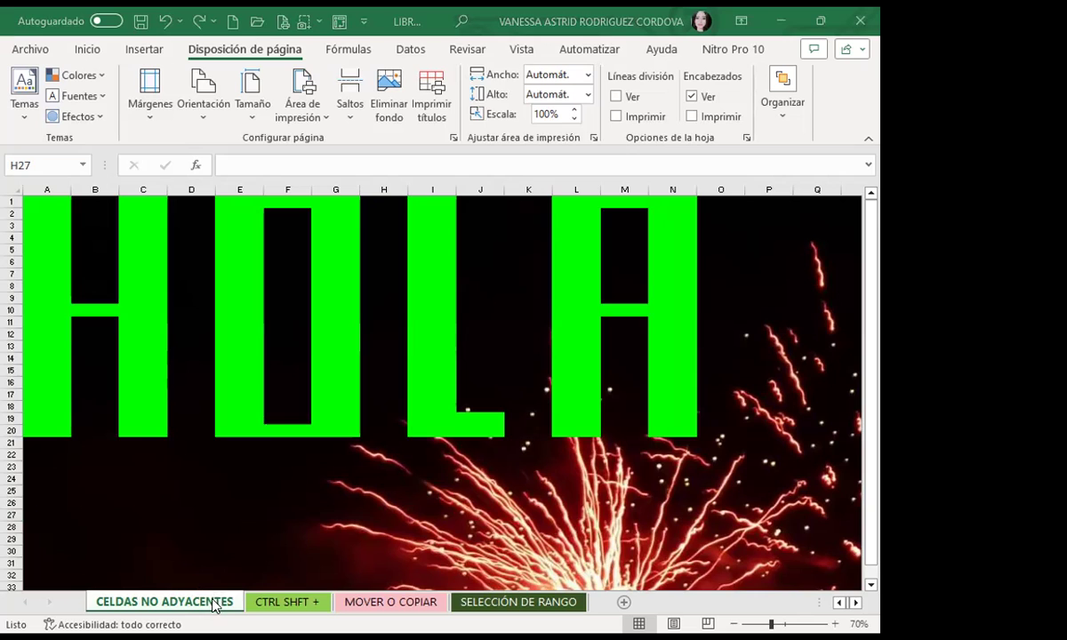
# Go to the MOVER O COPIAR sheet and copy EL SALVADOR from cell A1.
pyautogui.click(282, 604)
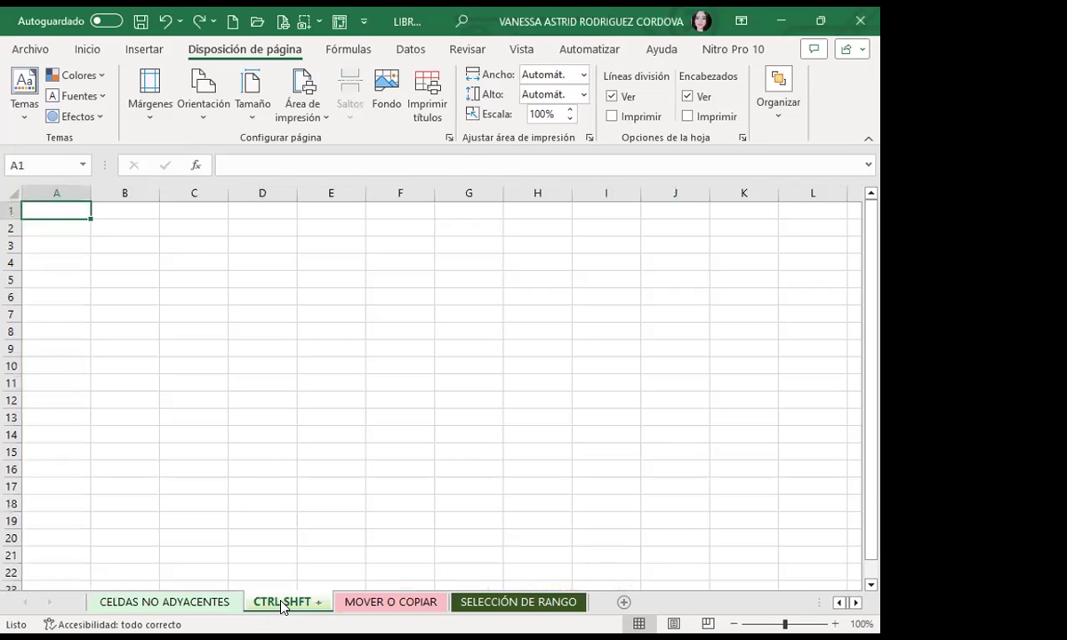
pyautogui.click(374, 600)
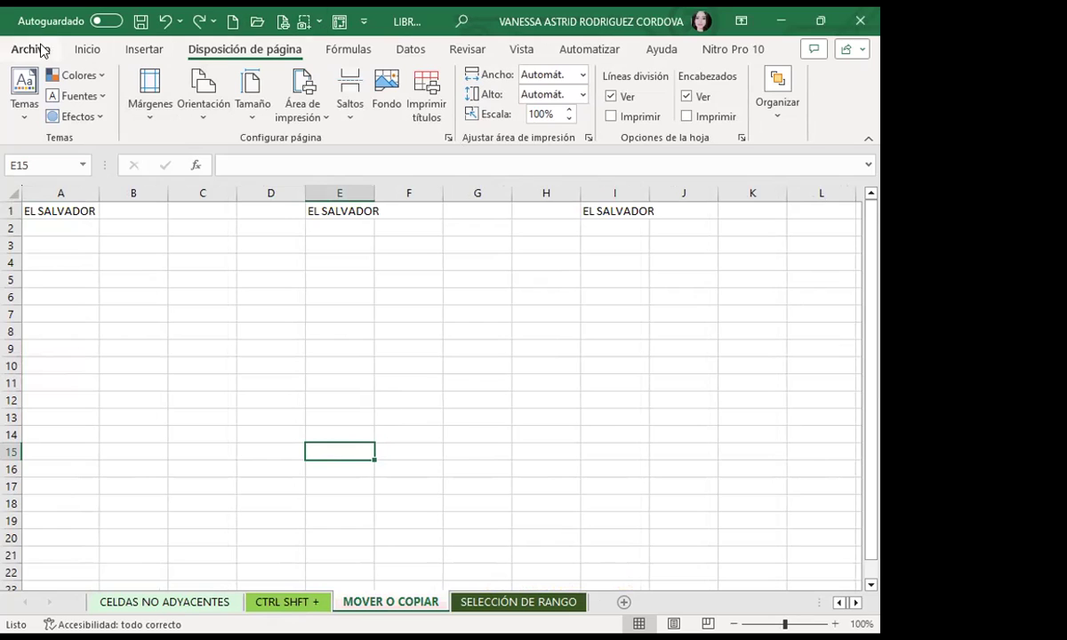
pyautogui.click(87, 49)
pyautogui.click(110, 346)
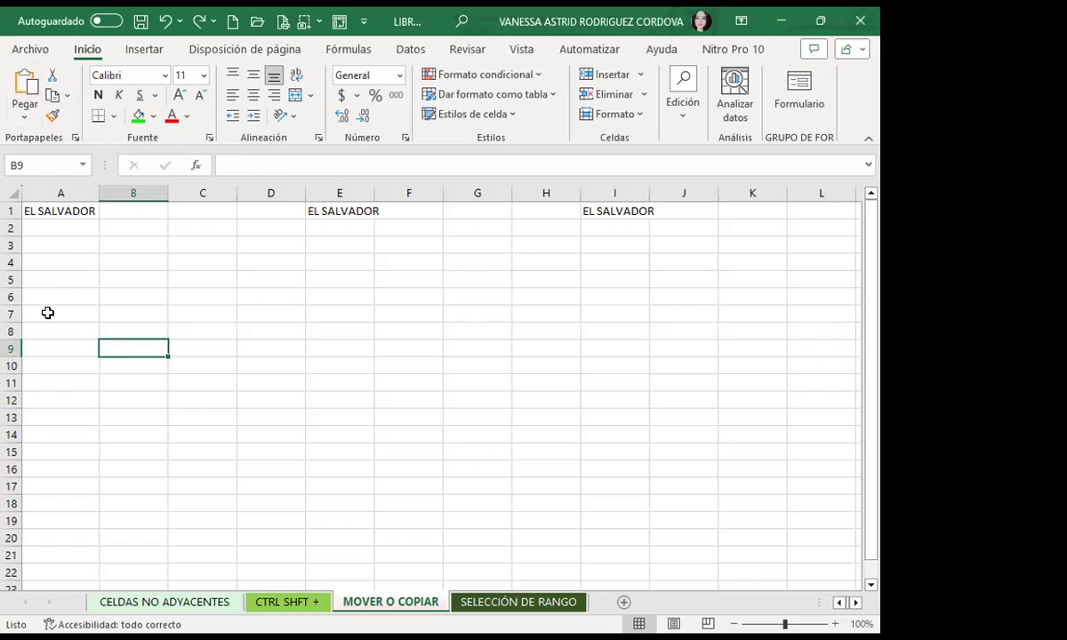
pyautogui.click(60, 210)
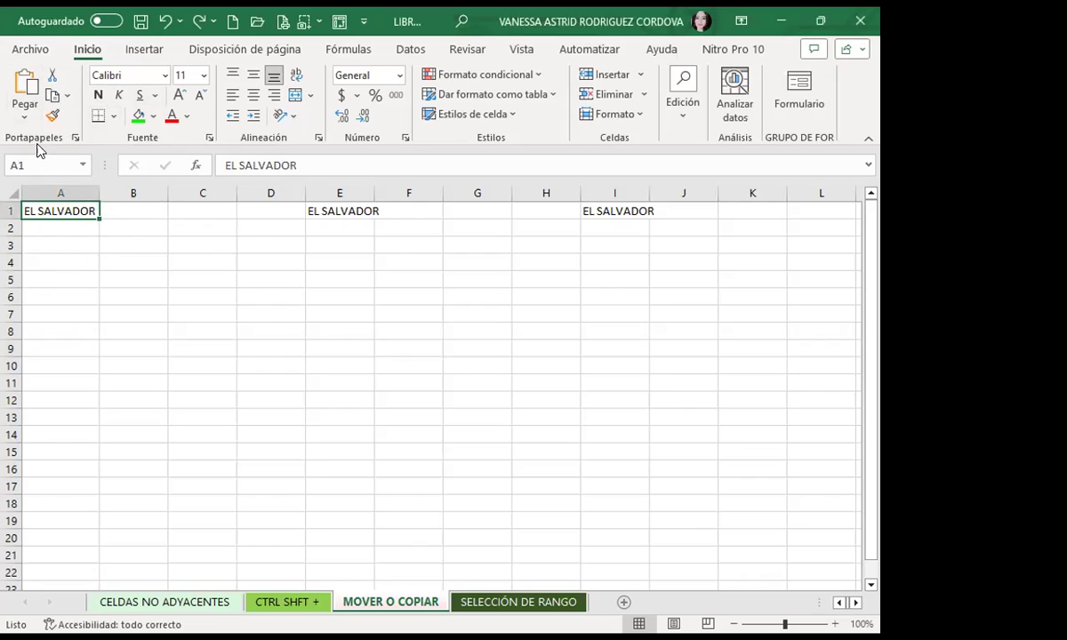
pyautogui.click(49, 95)
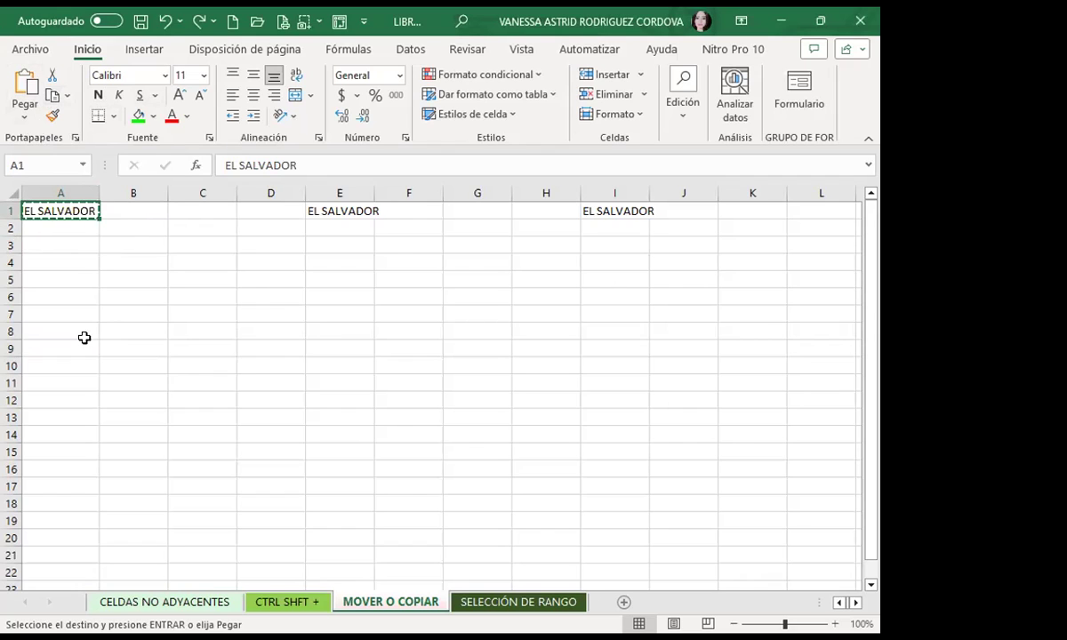
# Paste EL SALVADOR into C5, C9:C15 and E8:E16.
pyautogui.click(189, 280)
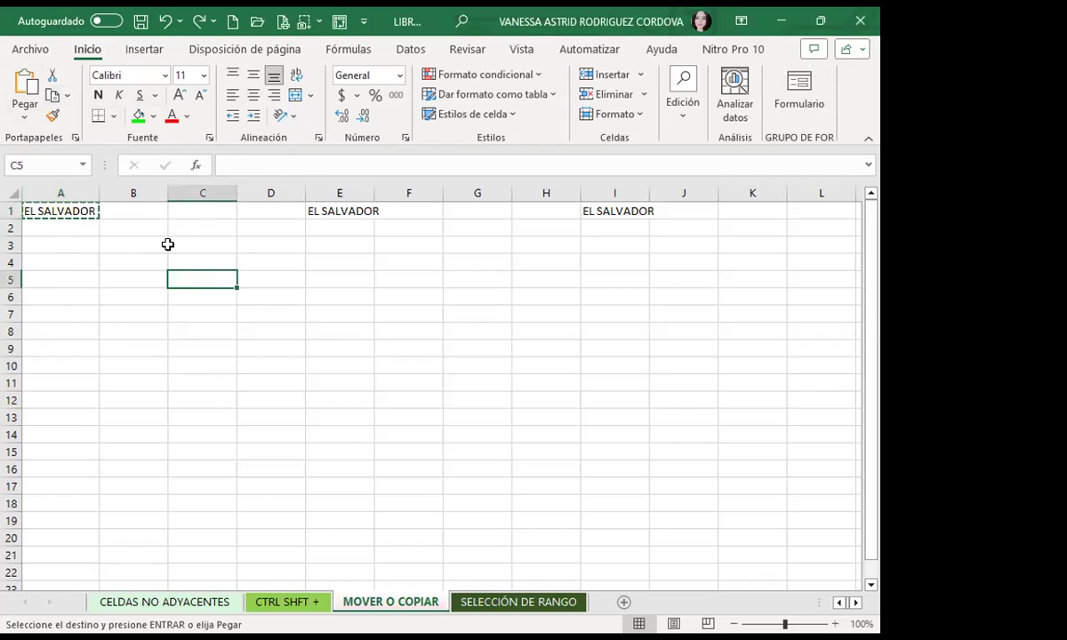
pyautogui.click(24, 86)
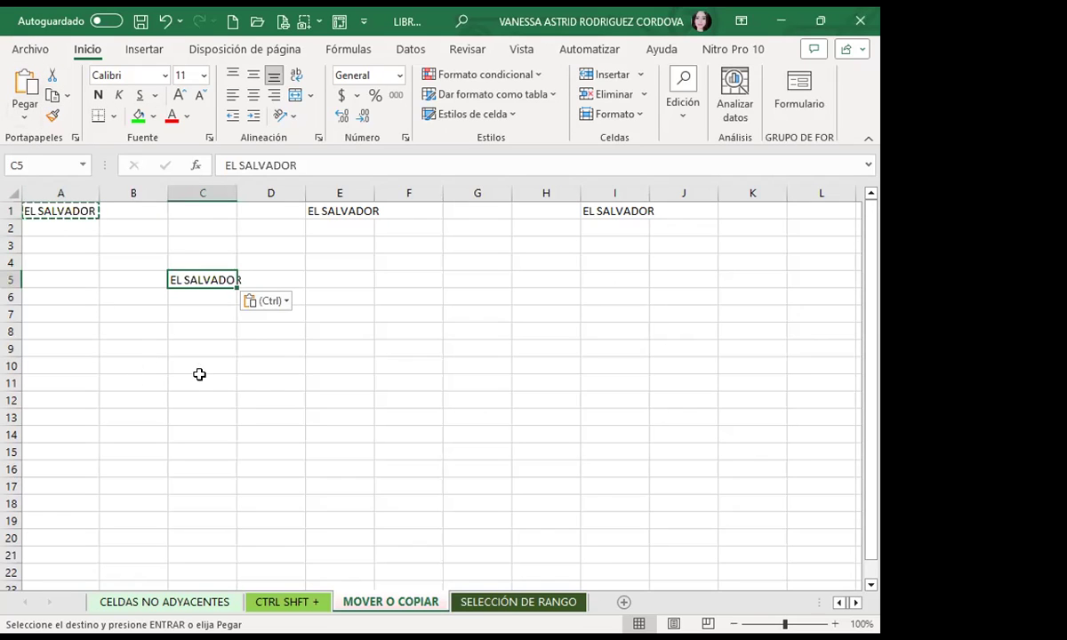
pyautogui.moveTo(200, 347); pyautogui.dragTo(201, 456)
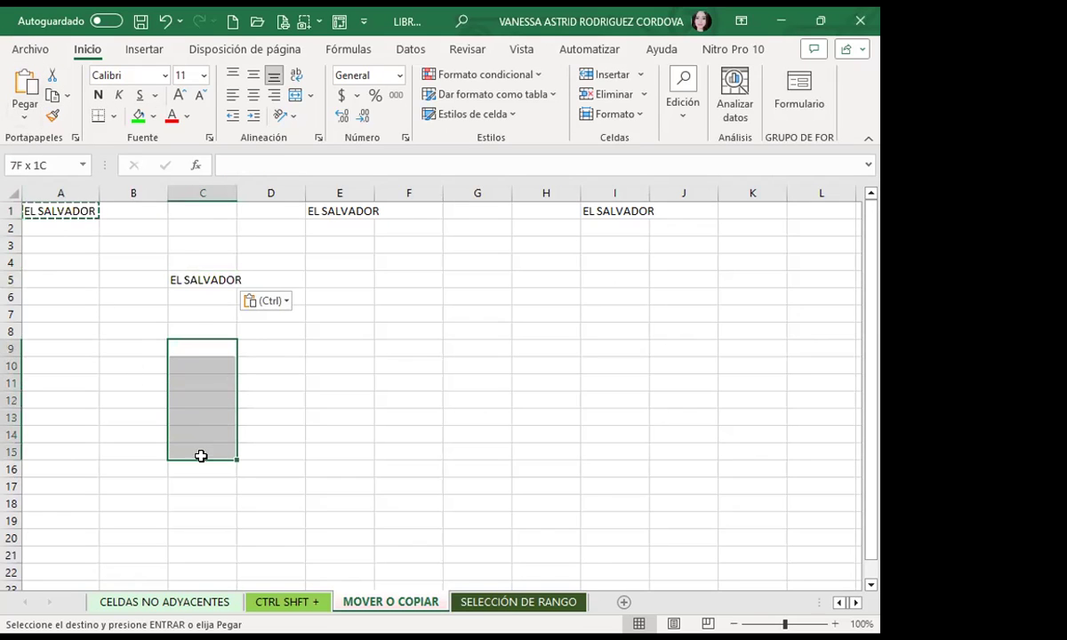
pyautogui.click(24, 82)
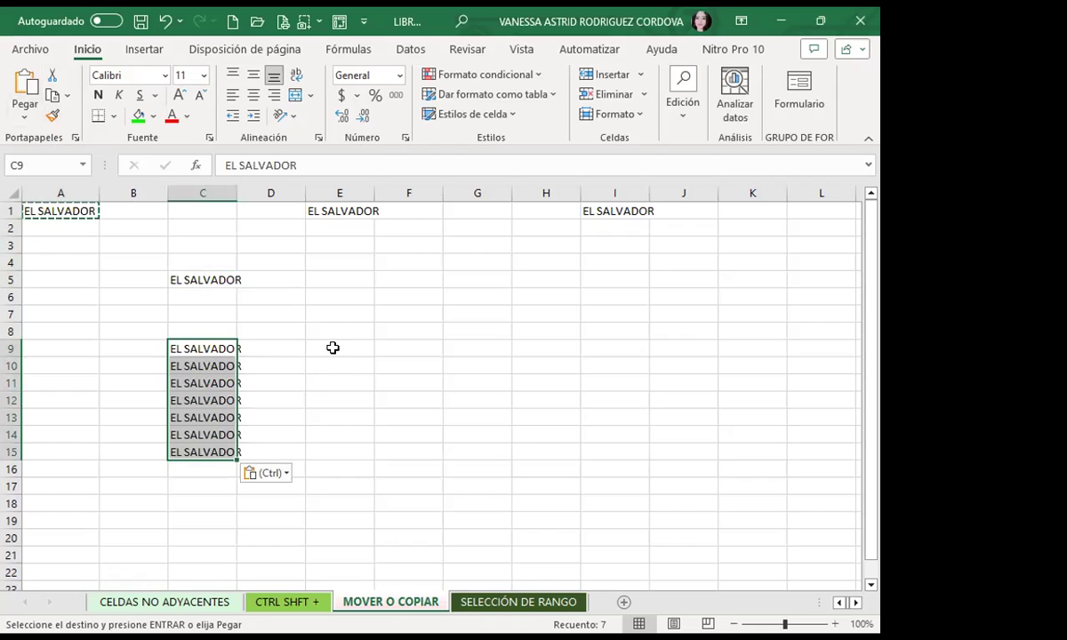
pyautogui.moveTo(336, 331); pyautogui.dragTo(333, 467)
pyautogui.click(24, 85)
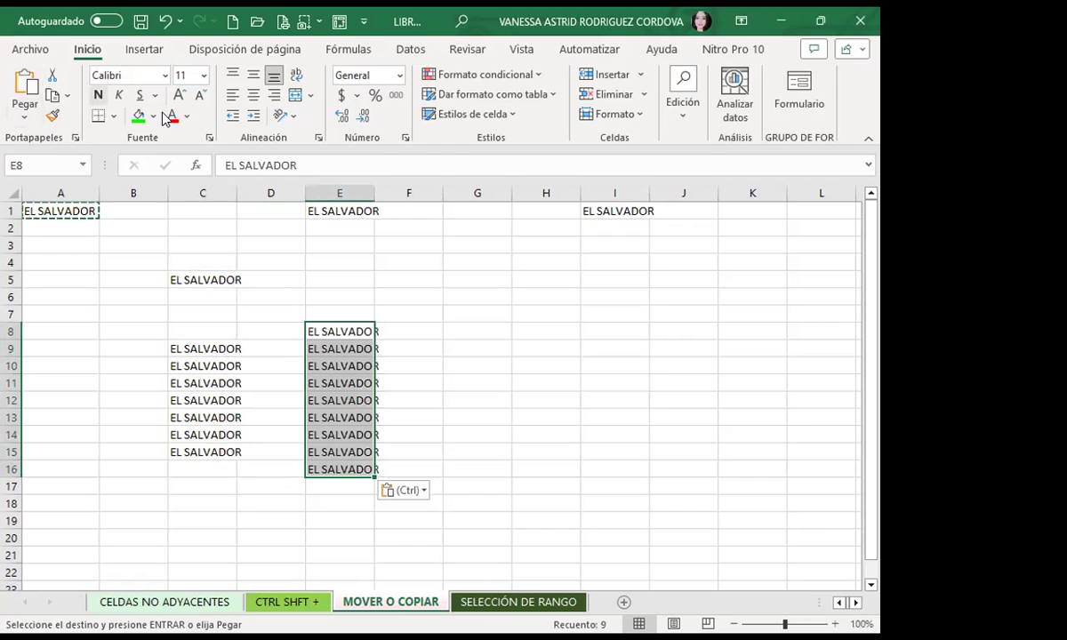
# Widen columns E and C, then paste EL SALVADOR into G8 and G11:G17.
pyautogui.moveTo(374, 193); pyautogui.dragTo(414, 193)
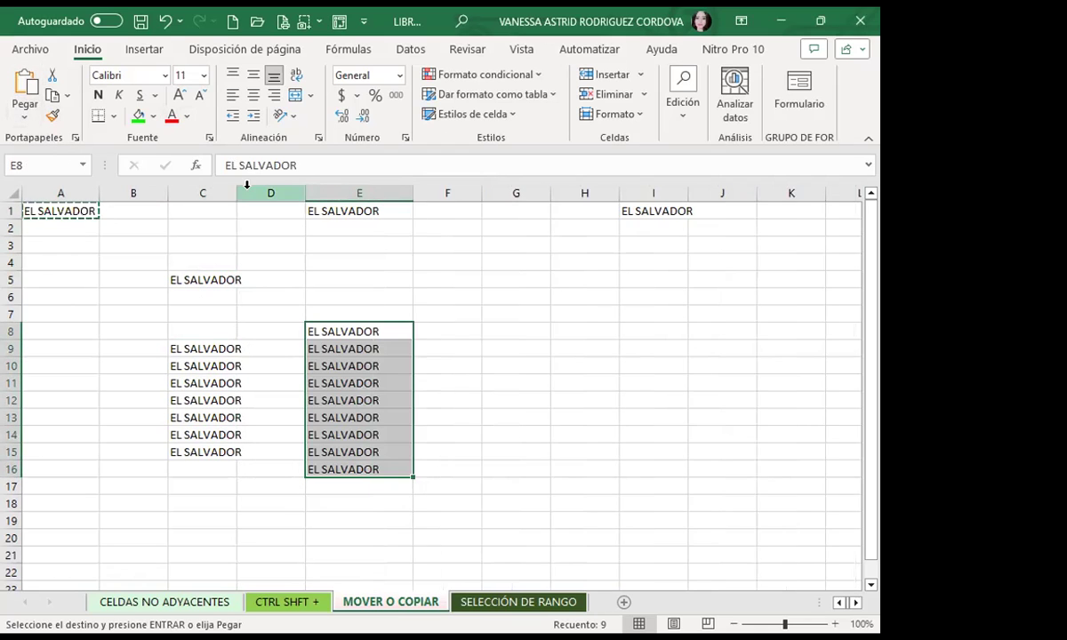
pyautogui.moveTo(238, 189); pyautogui.dragTo(249, 189)
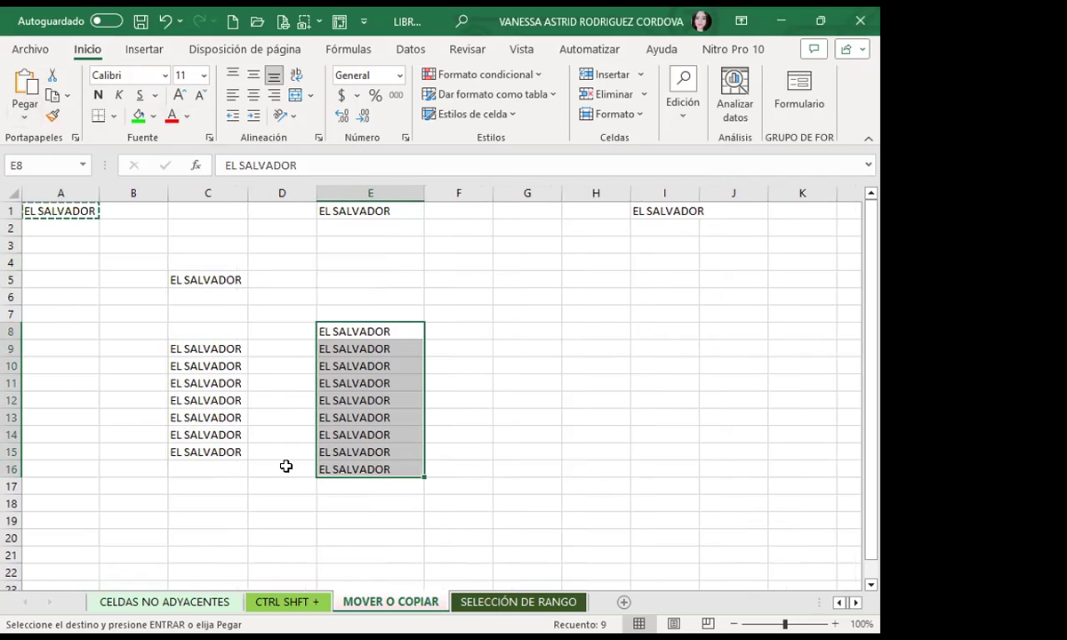
pyautogui.click(521, 329)
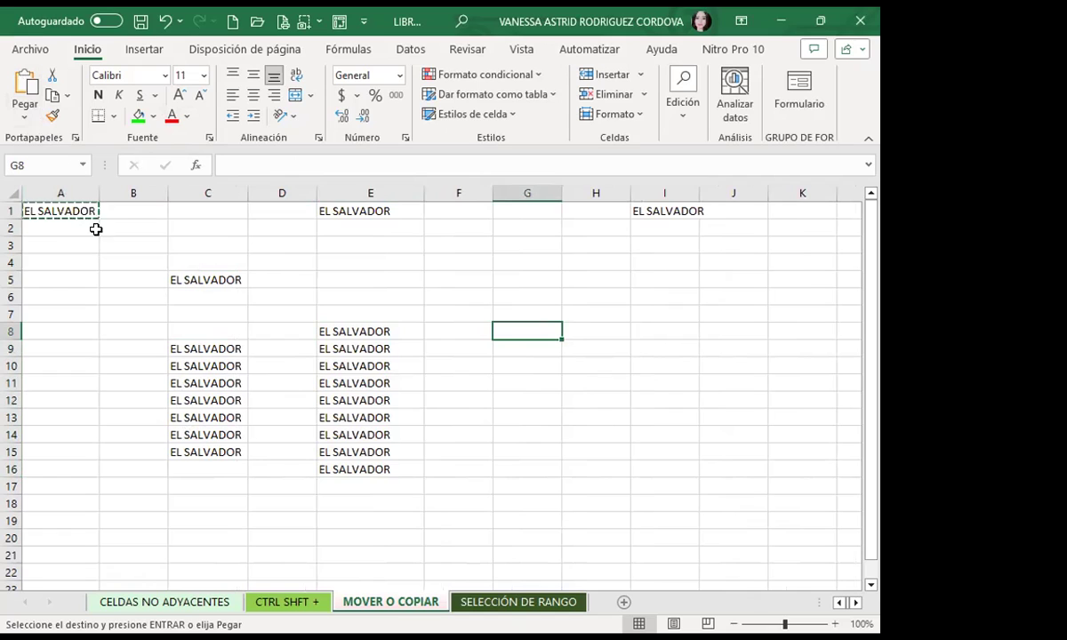
pyautogui.click(27, 99)
pyautogui.moveTo(526, 379); pyautogui.dragTo(526, 486)
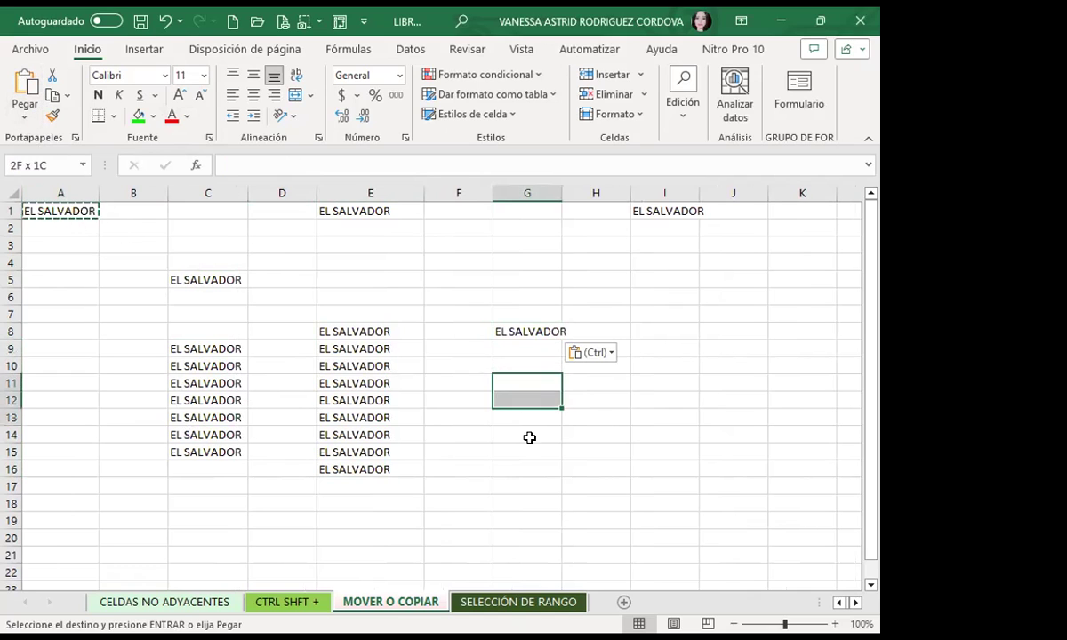
pyautogui.click(22, 89)
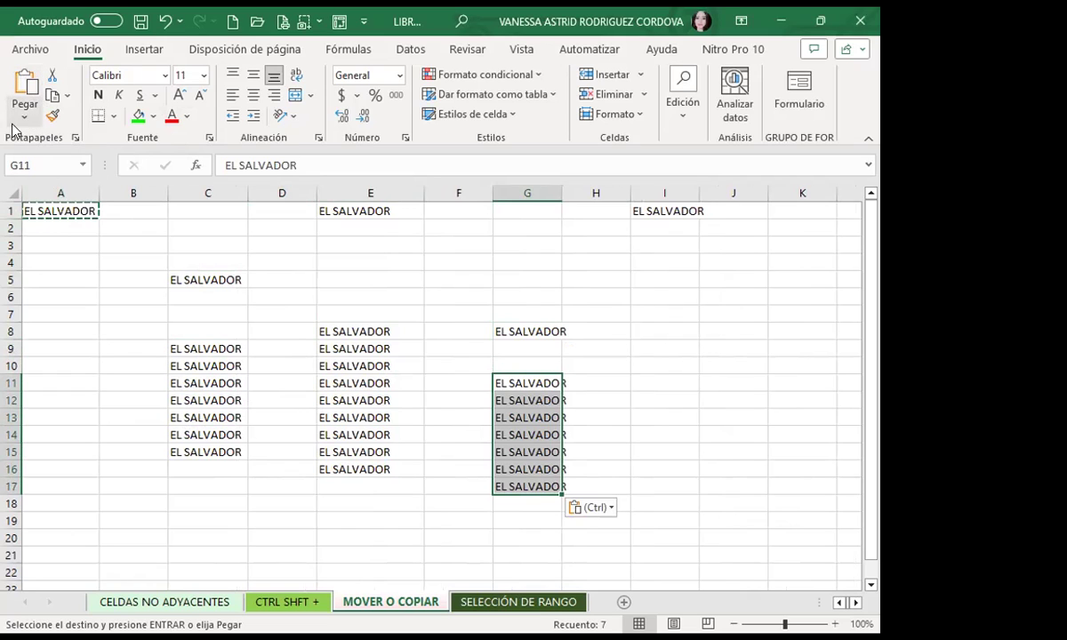
pyautogui.press('Escape')
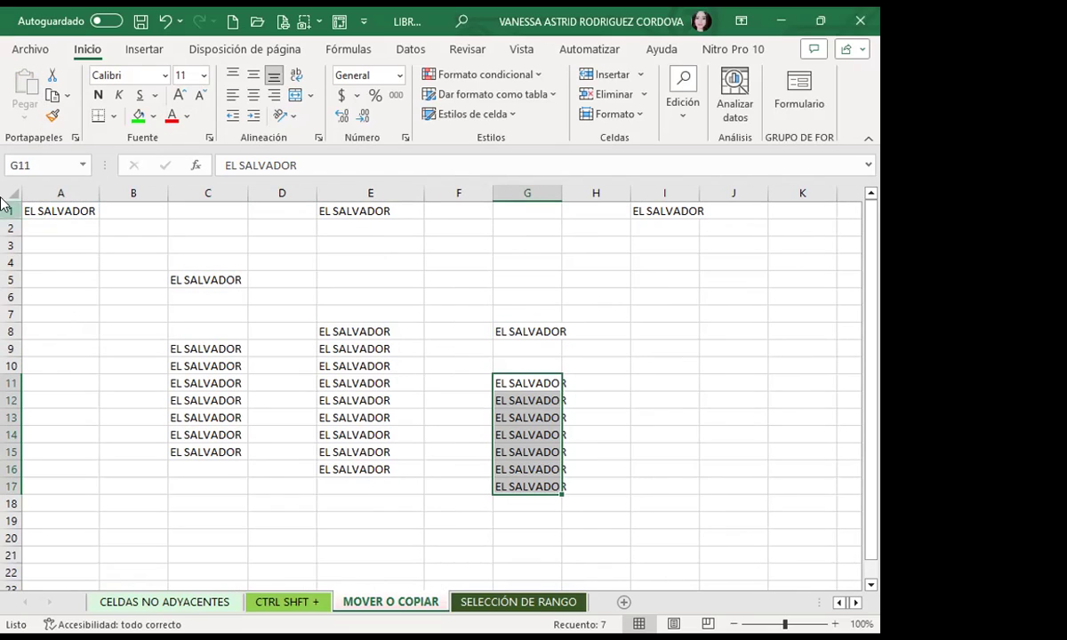
# Cut EL SALVADOR from E1 into G1, widen column G, then drag it back to E1.
pyautogui.click(55, 211)
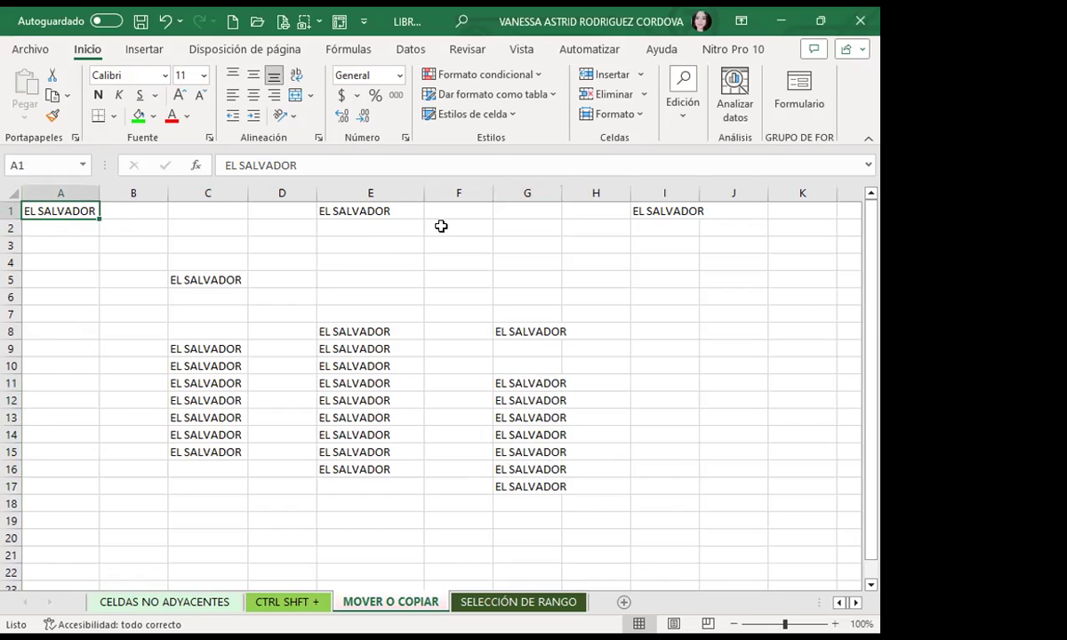
pyautogui.click(378, 210)
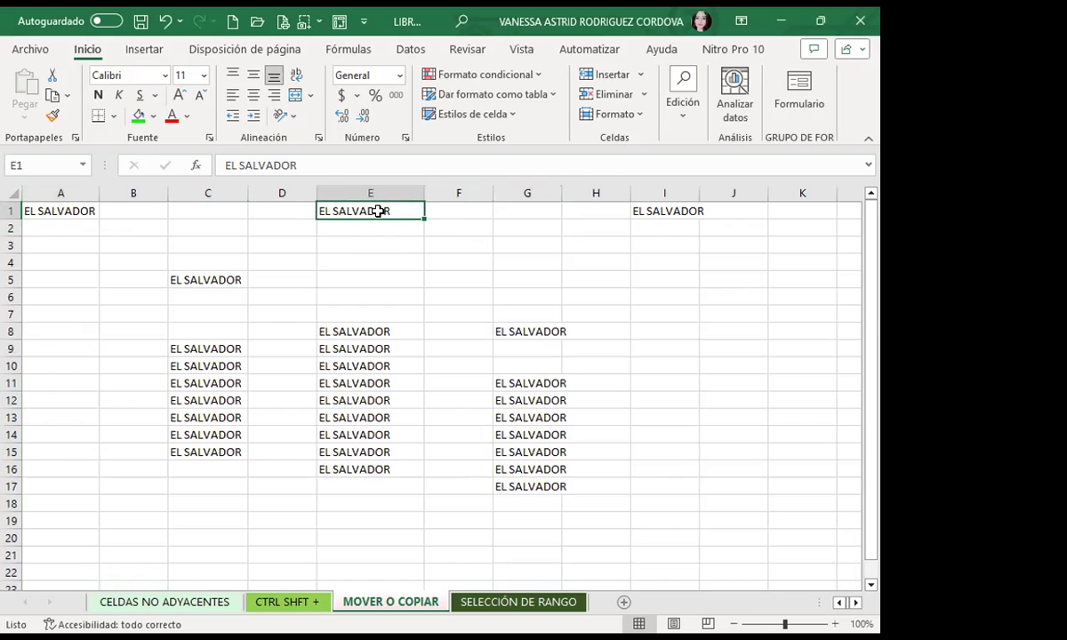
pyautogui.click(52, 78)
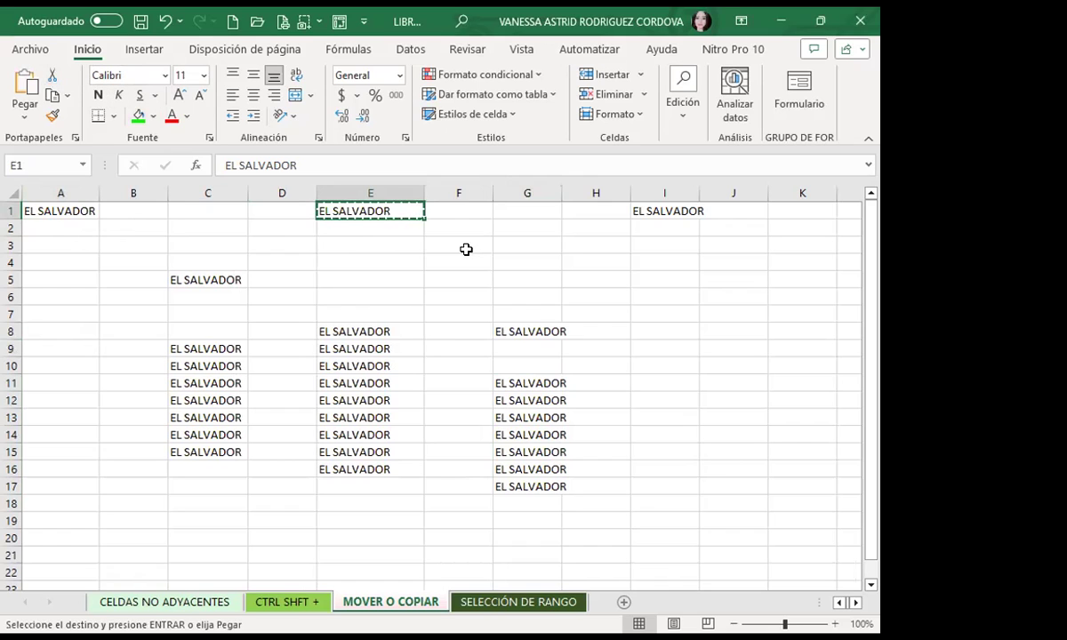
pyautogui.click(516, 210)
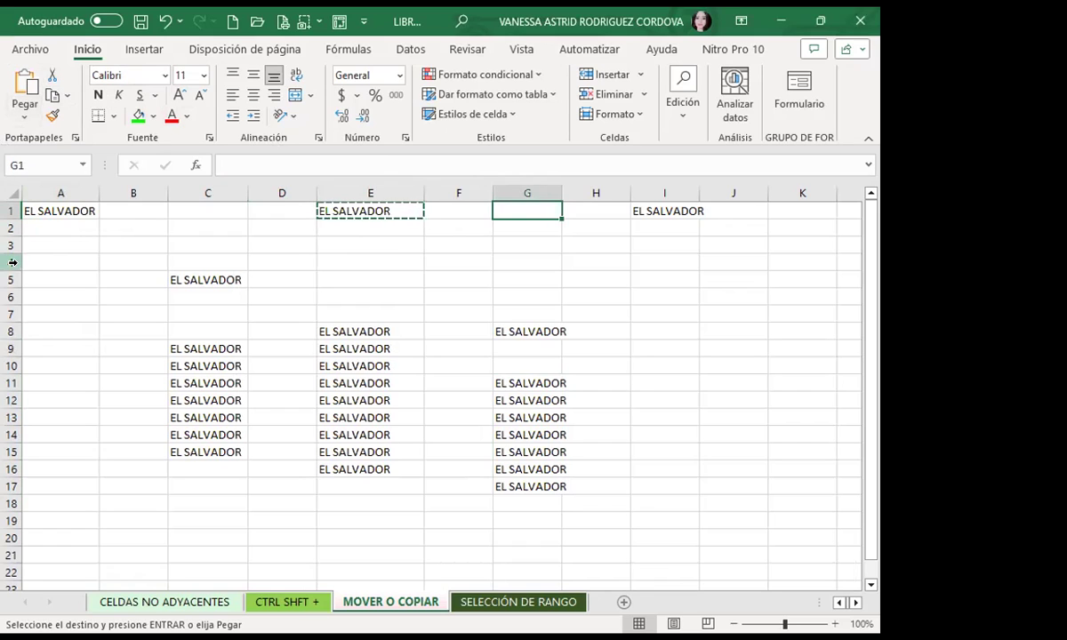
pyautogui.click(22, 89)
pyautogui.moveTo(562, 193)
pyautogui.mouseDown()
pyautogui.moveTo(556, 221)
pyautogui.moveTo(576, 233)
pyautogui.mouseUp()
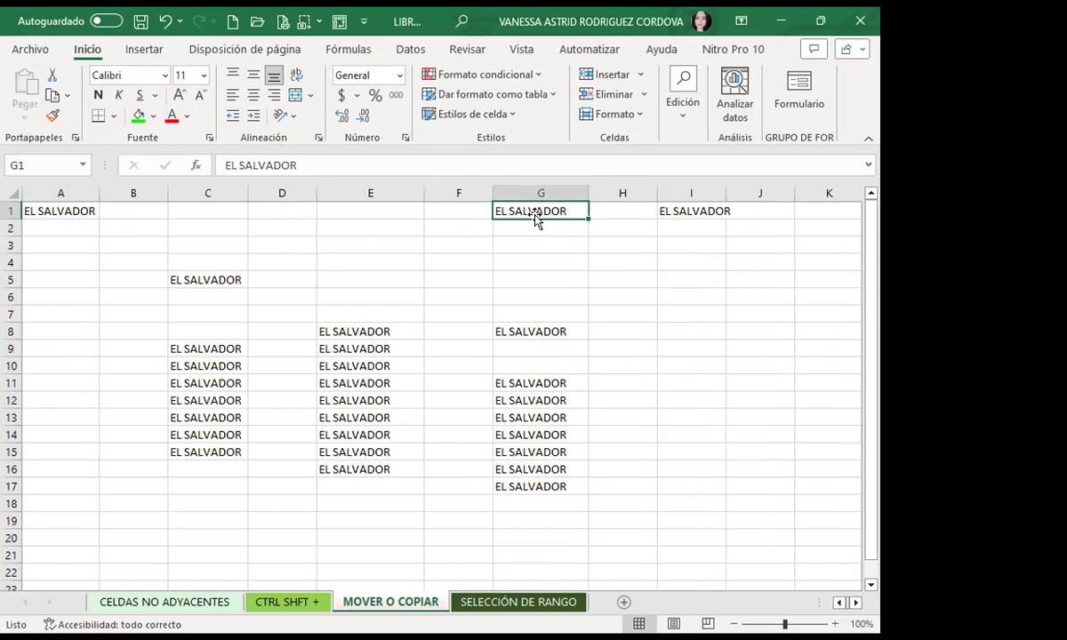
pyautogui.moveTo(537, 220); pyautogui.dragTo(367, 212)
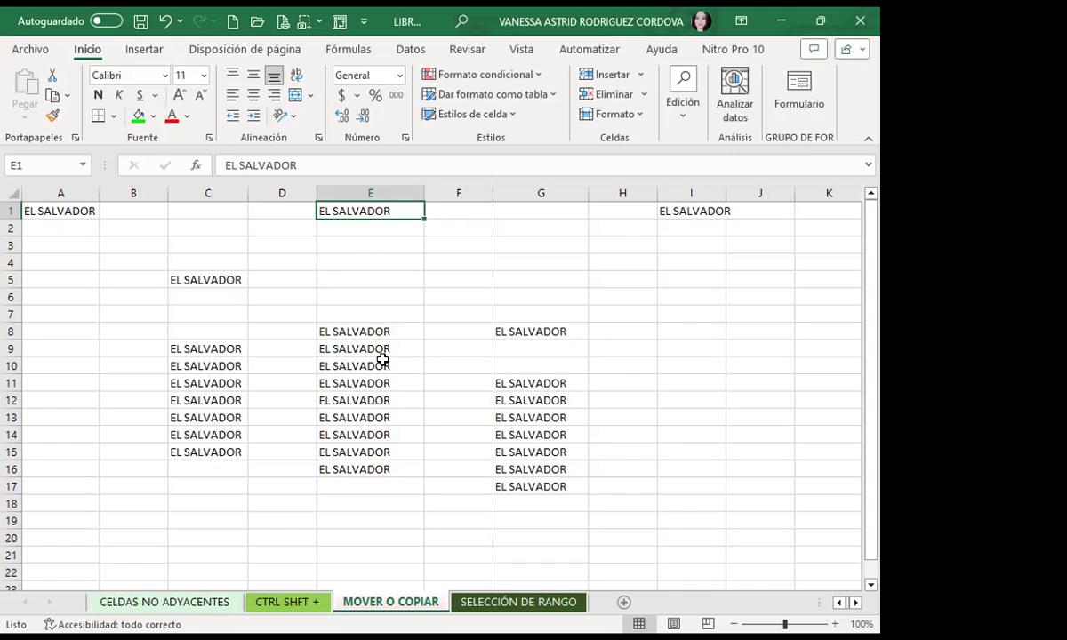
# Try moving the E8:E16 block to column F, undo it, and widen column I.
pyautogui.moveTo(371, 333); pyautogui.dragTo(380, 487)
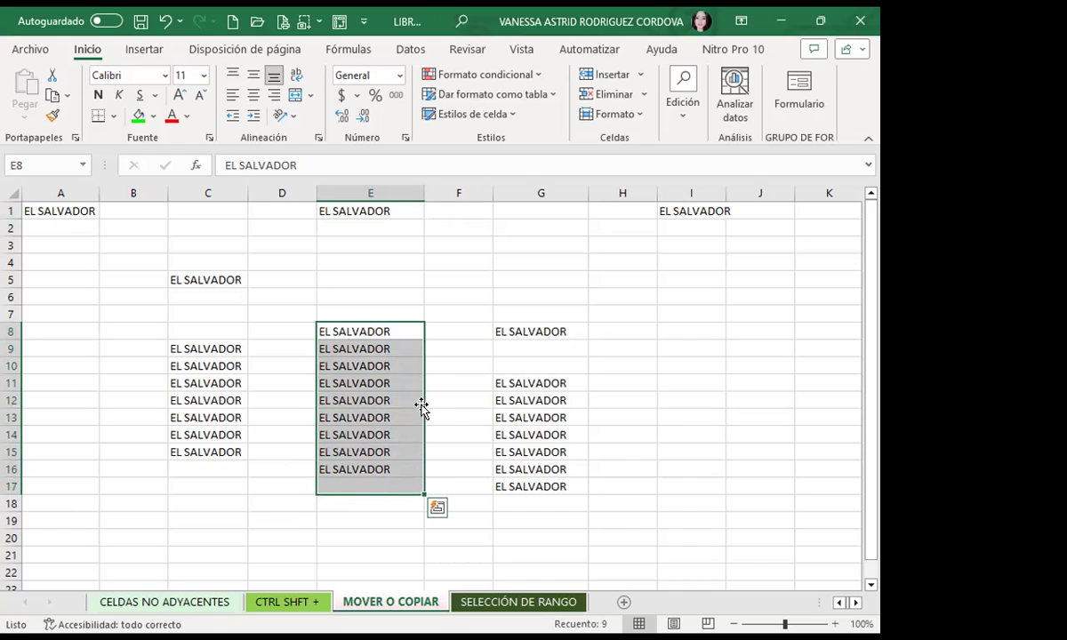
pyautogui.moveTo(424, 404); pyautogui.dragTo(475, 400)
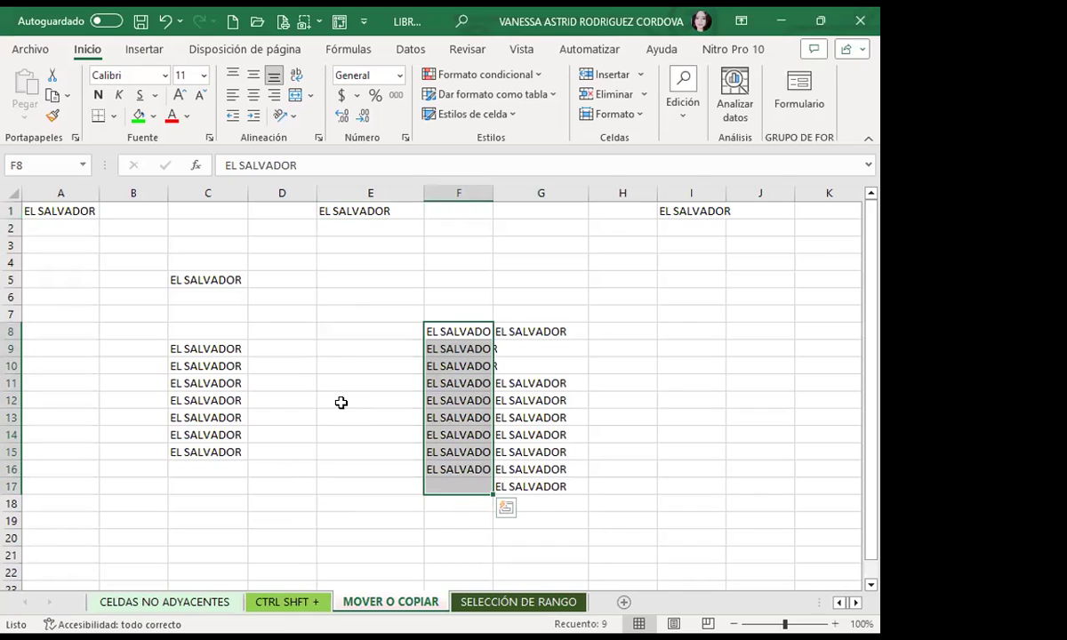
pyautogui.hotkey('ctrl', 'z')
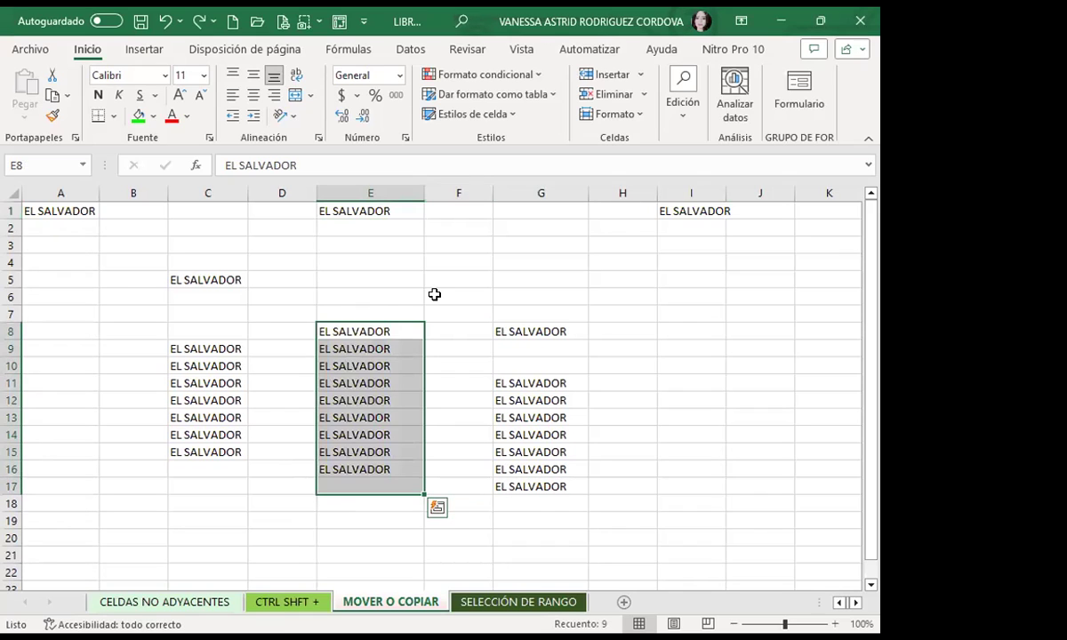
pyautogui.click(485, 262)
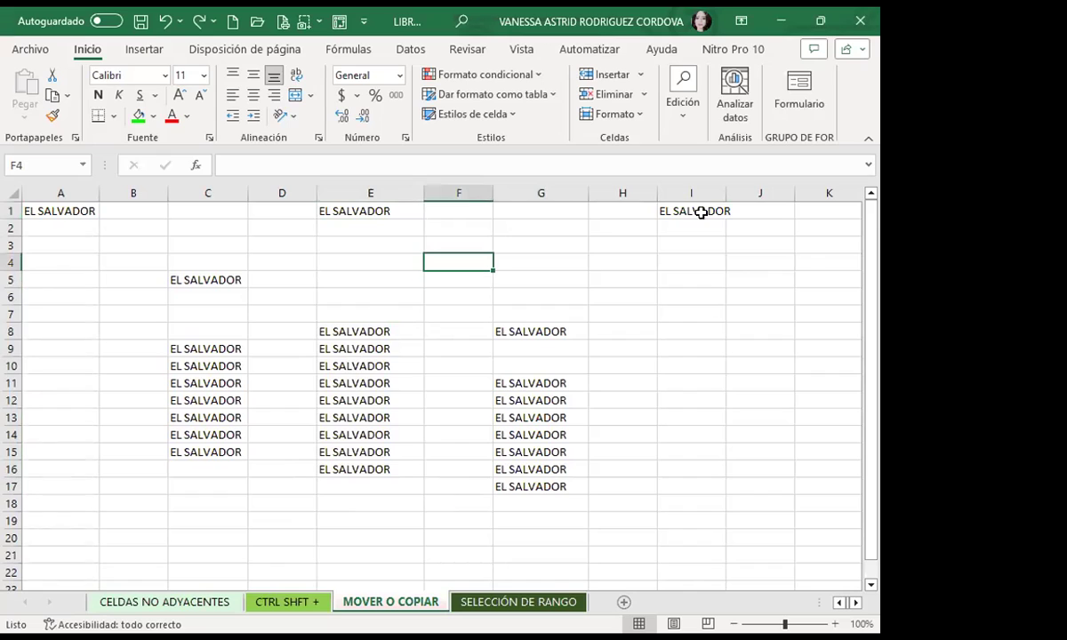
pyautogui.moveTo(727, 192); pyautogui.dragTo(756, 192)
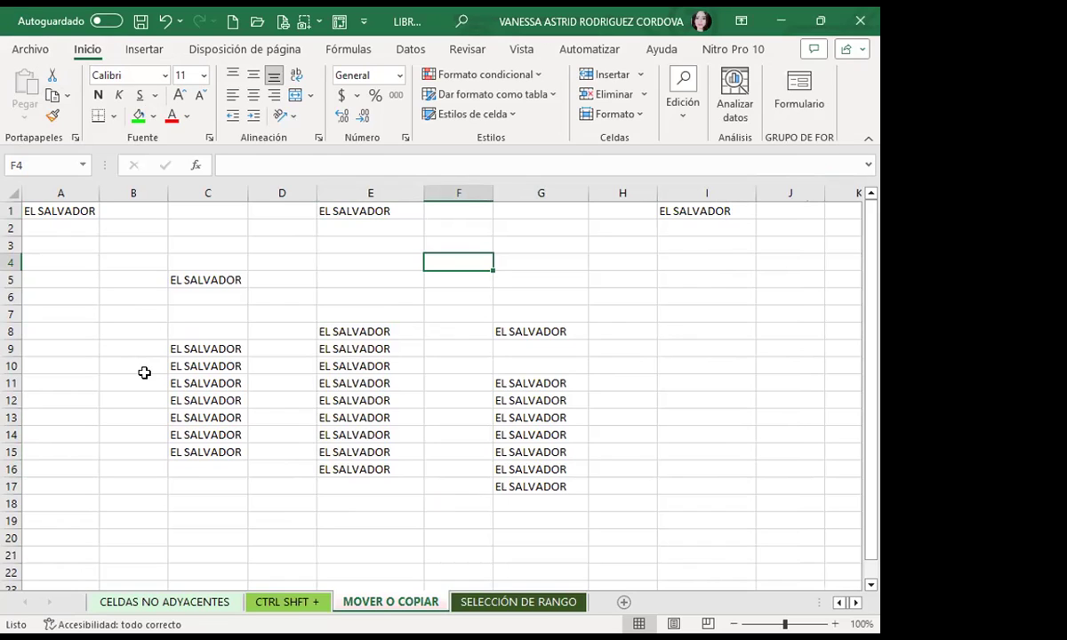
# Fill EL SALVADOR from I1 down to I14 and select the I1:I14 range.
pyautogui.click(682, 367)
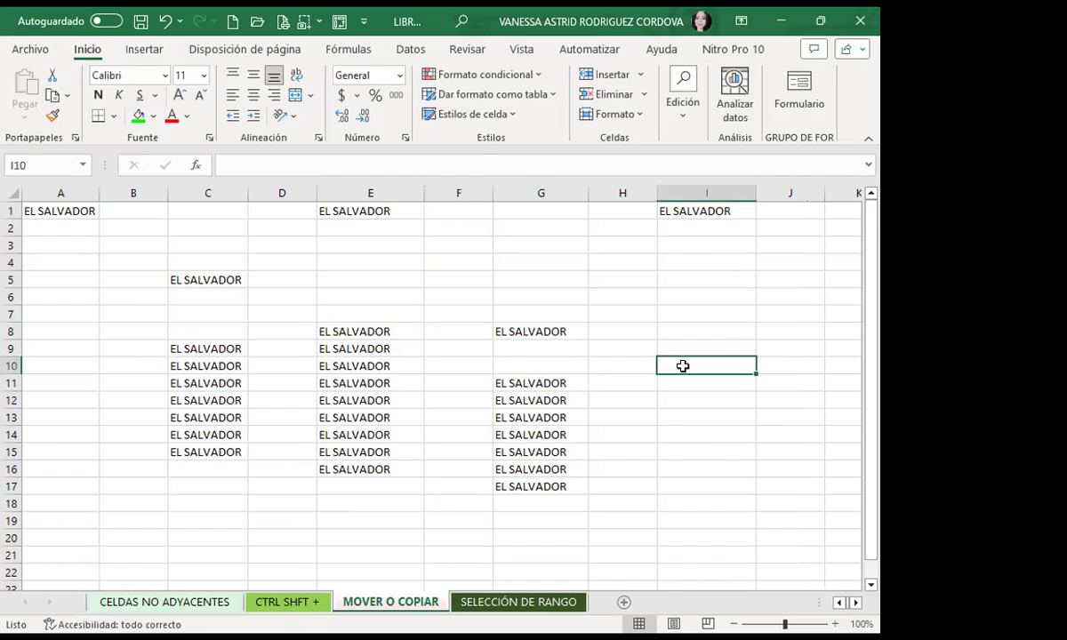
pyautogui.click(697, 210)
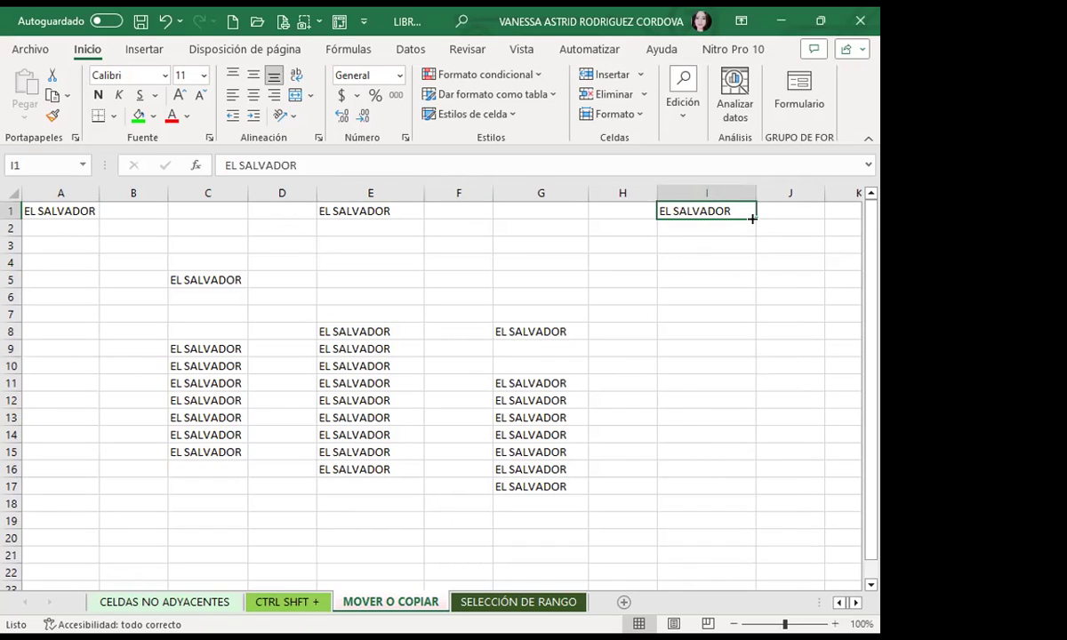
pyautogui.moveTo(752, 218); pyautogui.dragTo(755, 217)
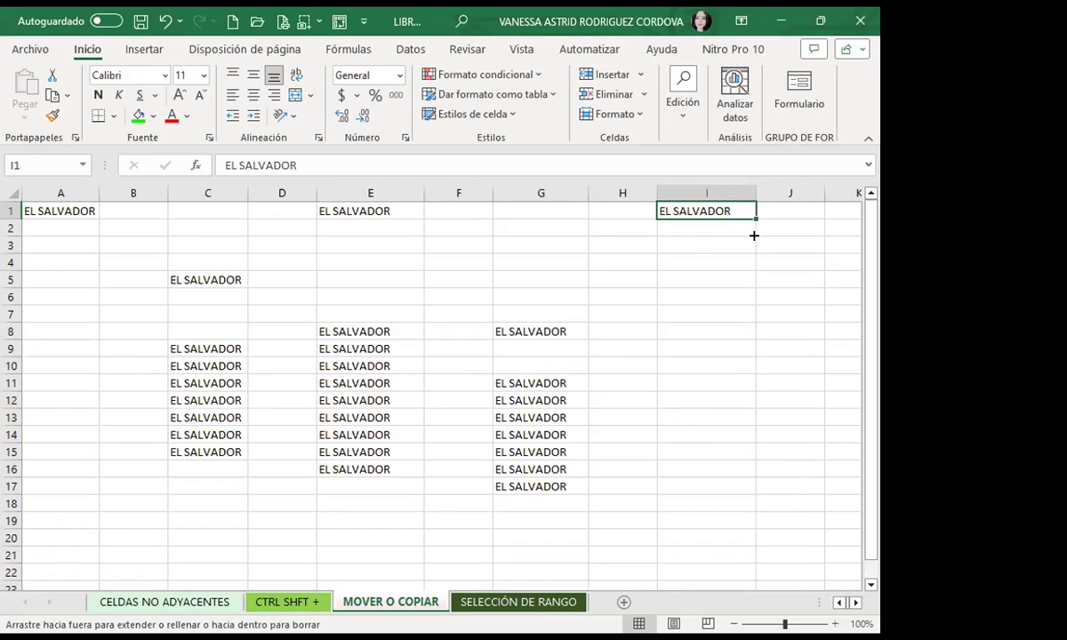
pyautogui.moveTo(739, 436); pyautogui.dragTo(739, 436)
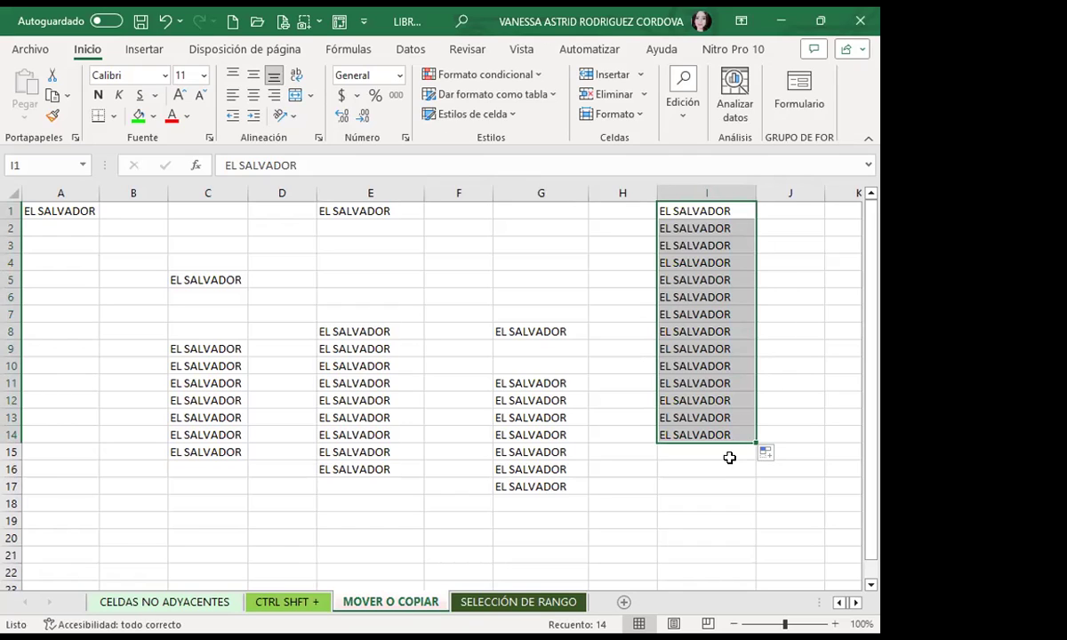
pyautogui.click(725, 451)
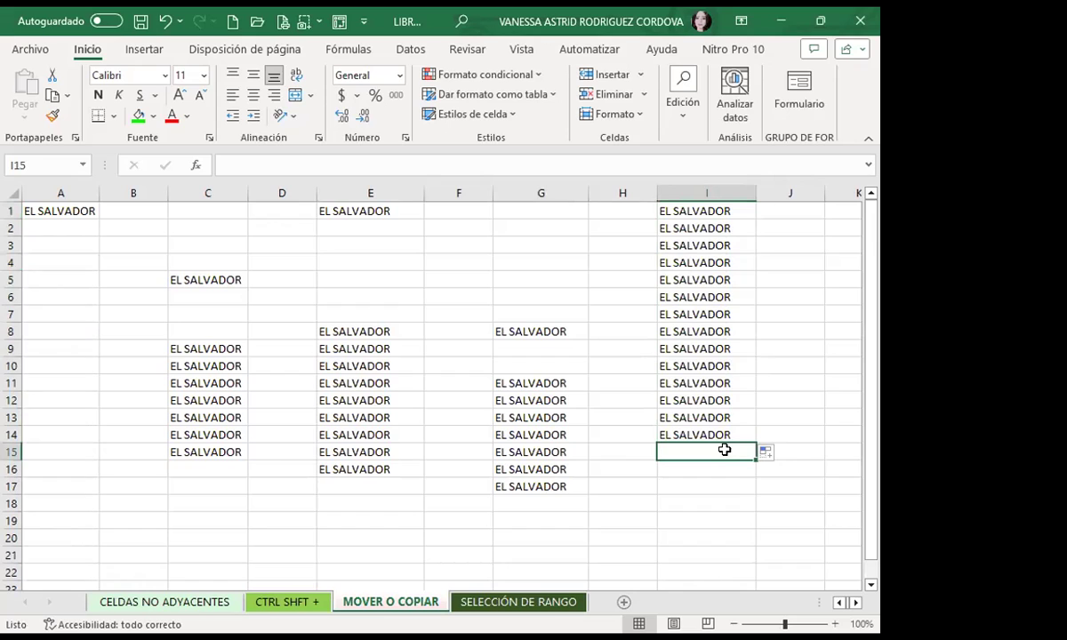
pyautogui.moveTo(676, 213); pyautogui.dragTo(684, 430)
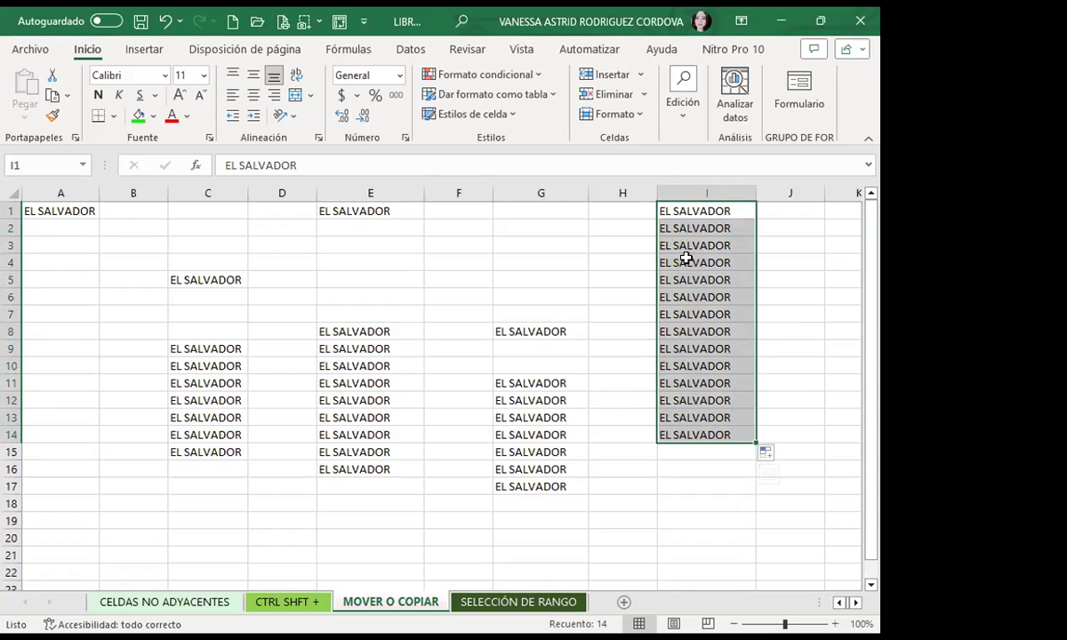
# Copy the I1:I14 EL SALVADOR block and paste it starting at A16.
pyautogui.rightClick(687, 258)
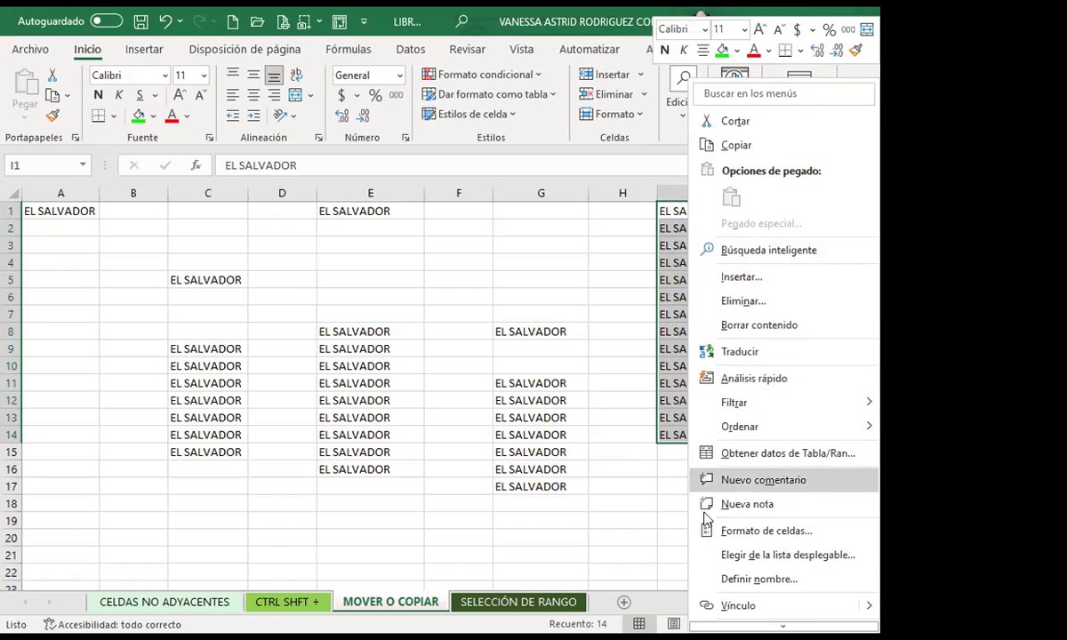
pyautogui.click(736, 145)
pyautogui.scroll(-1, 38, 432)
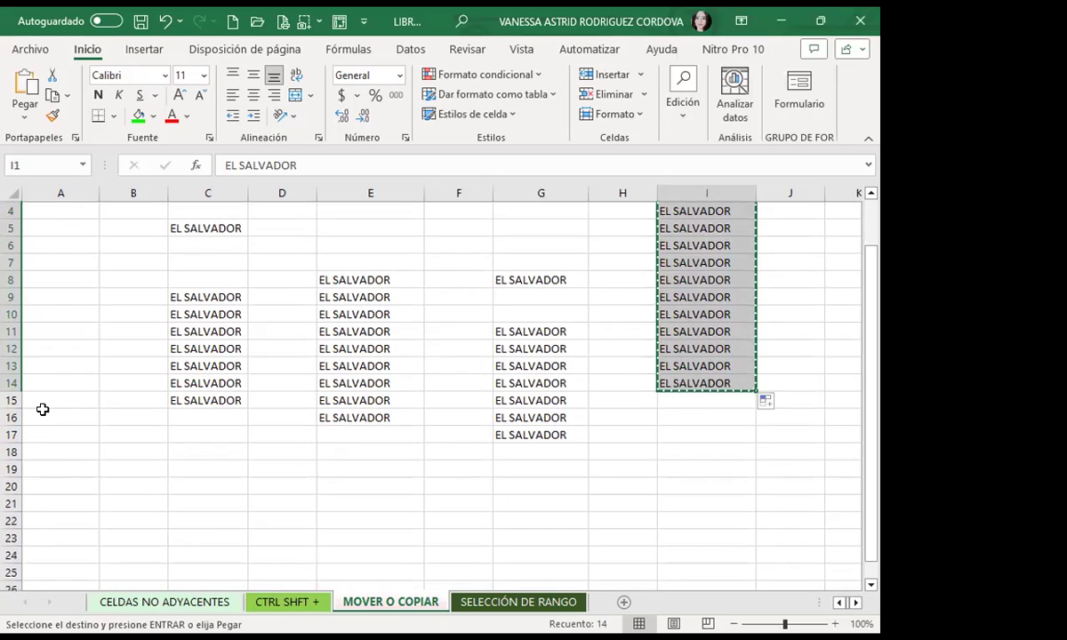
pyautogui.click(43, 416)
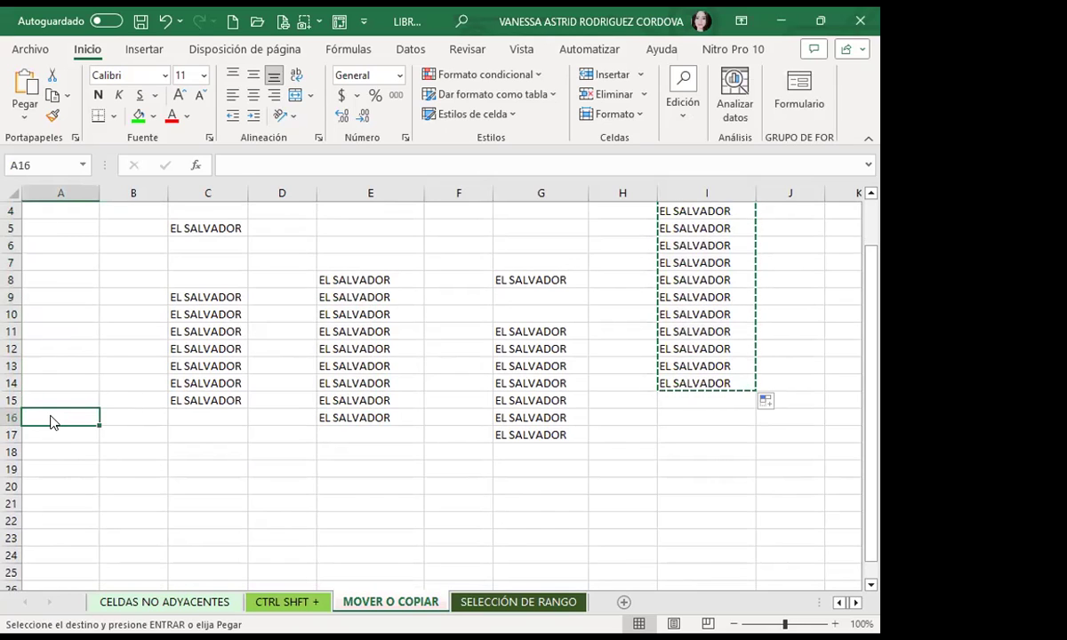
pyautogui.rightClick(52, 415)
pyautogui.moveTo(65, 403)
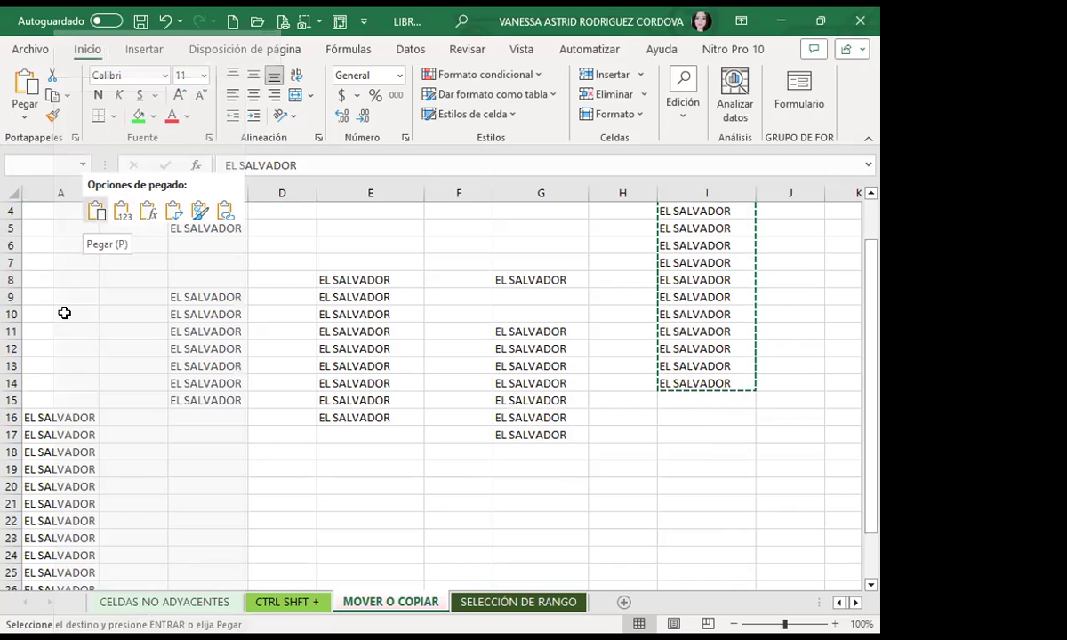
pyautogui.press('Return')
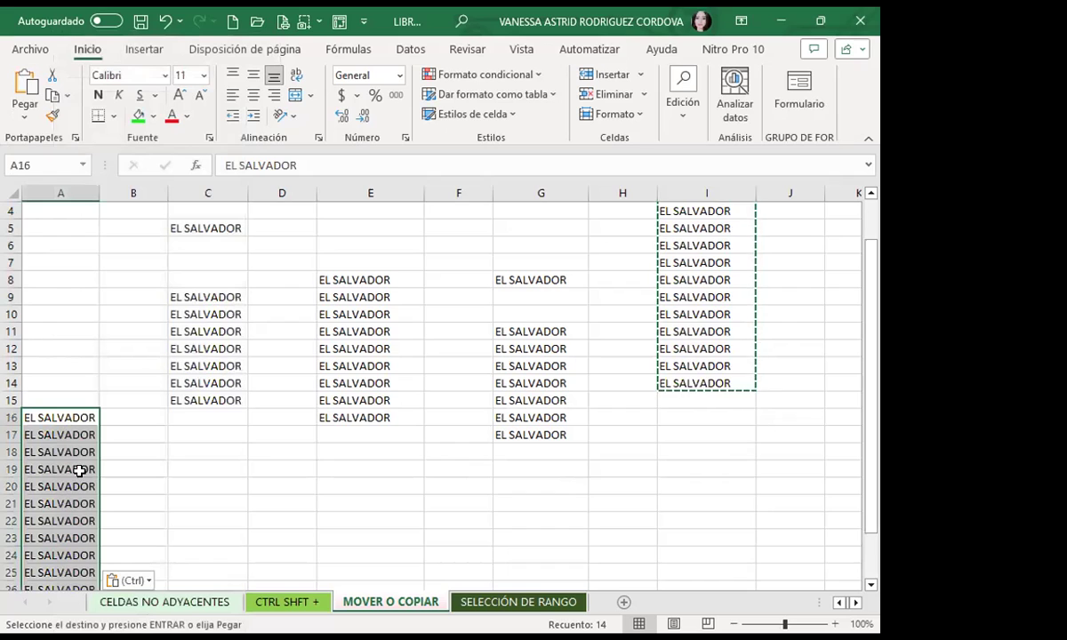
# Paste the same block at E19 and G19, then clear the copy marquee.
pyautogui.click(344, 468)
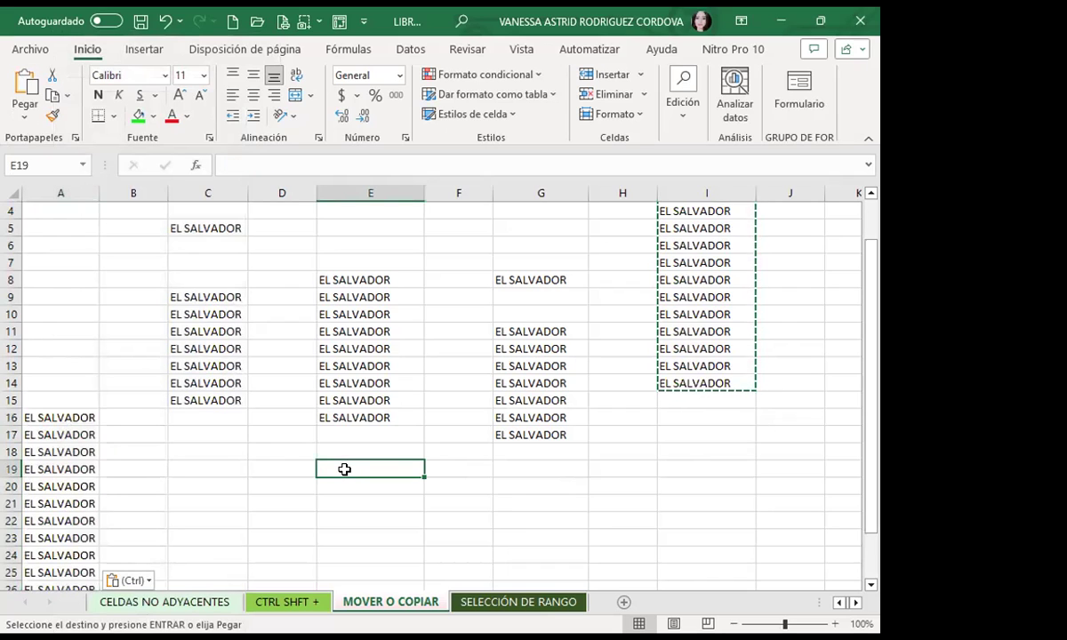
pyautogui.rightClick(345, 469)
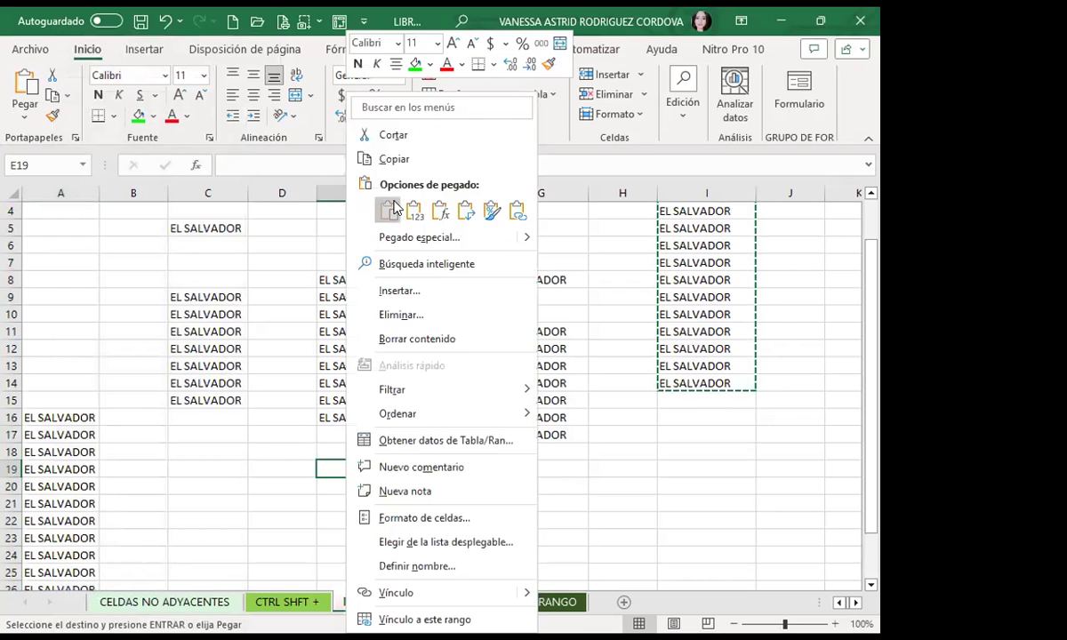
pyautogui.click(394, 208)
pyautogui.click(515, 470)
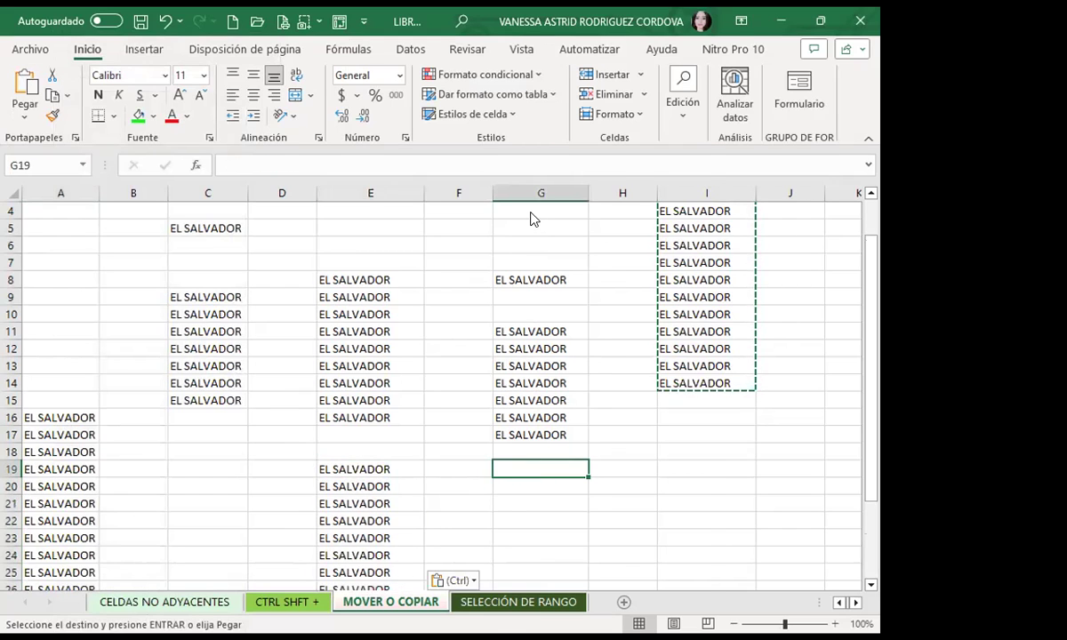
pyautogui.hotkey('shift', 'F10')
pyautogui.click(561, 213)
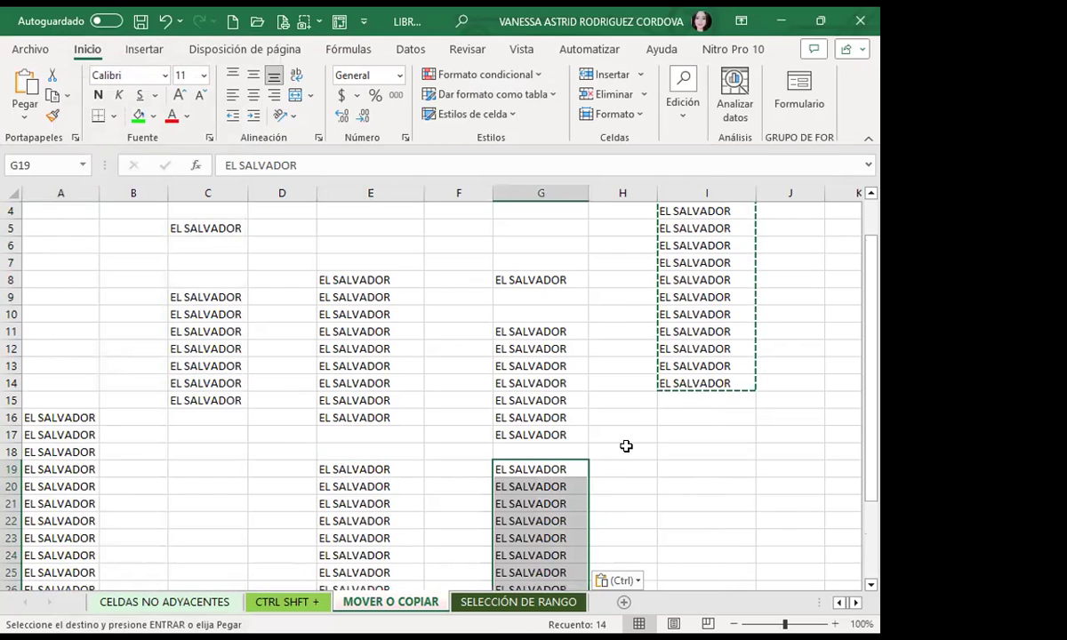
pyautogui.press('Escape')
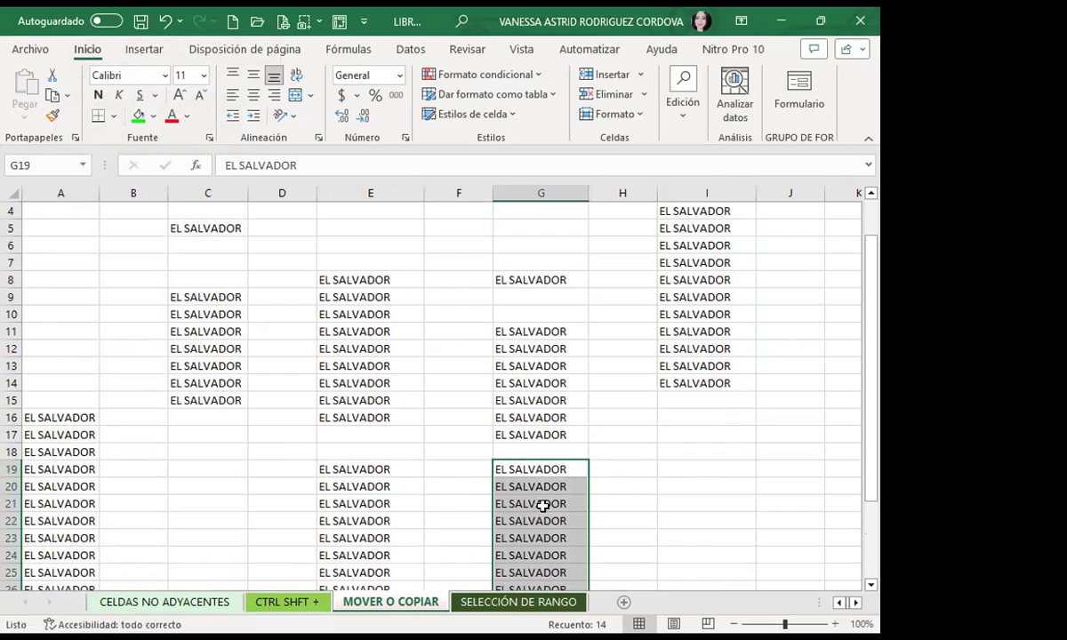
pyautogui.scroll(-2, 436, 477)
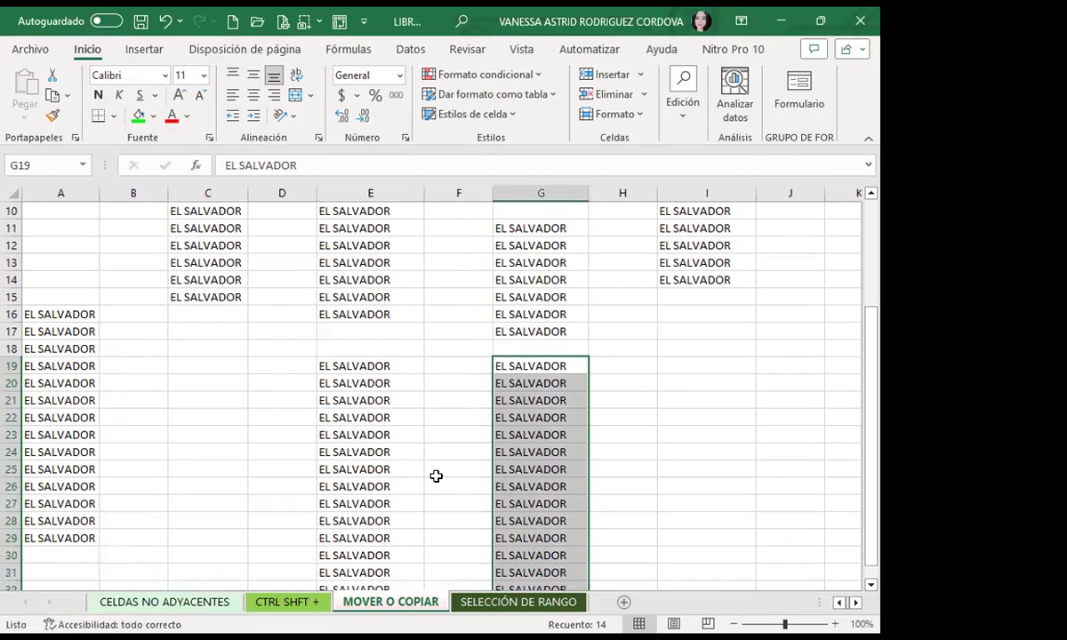
# Move the G19:G32 EL SALVADOR entries into C19:C32 by cutting and dragging.
pyautogui.rightClick(529, 391)
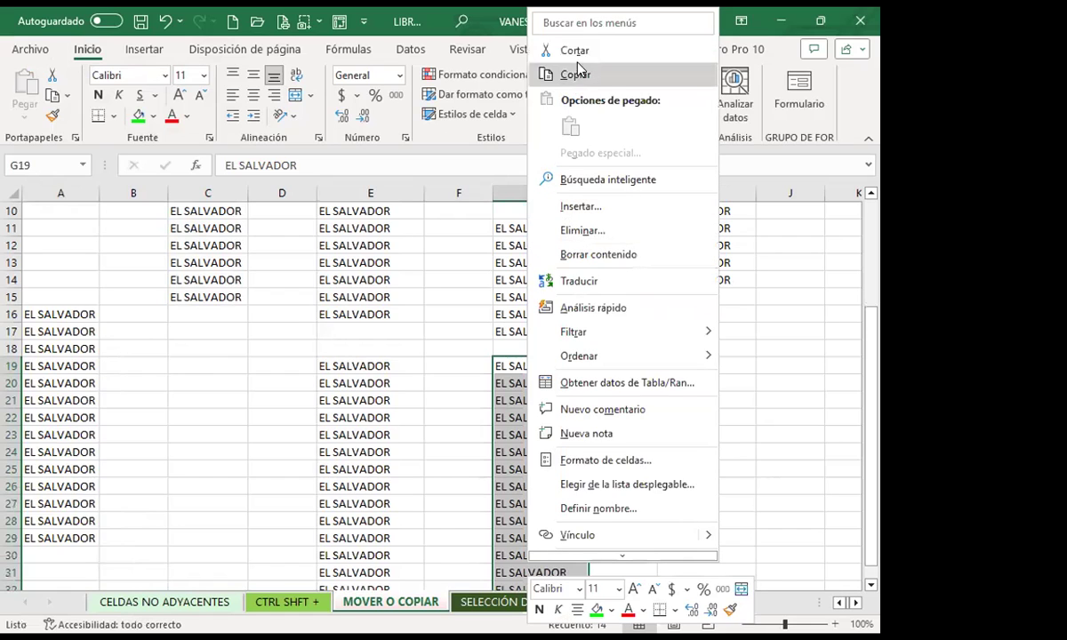
pyautogui.click(576, 51)
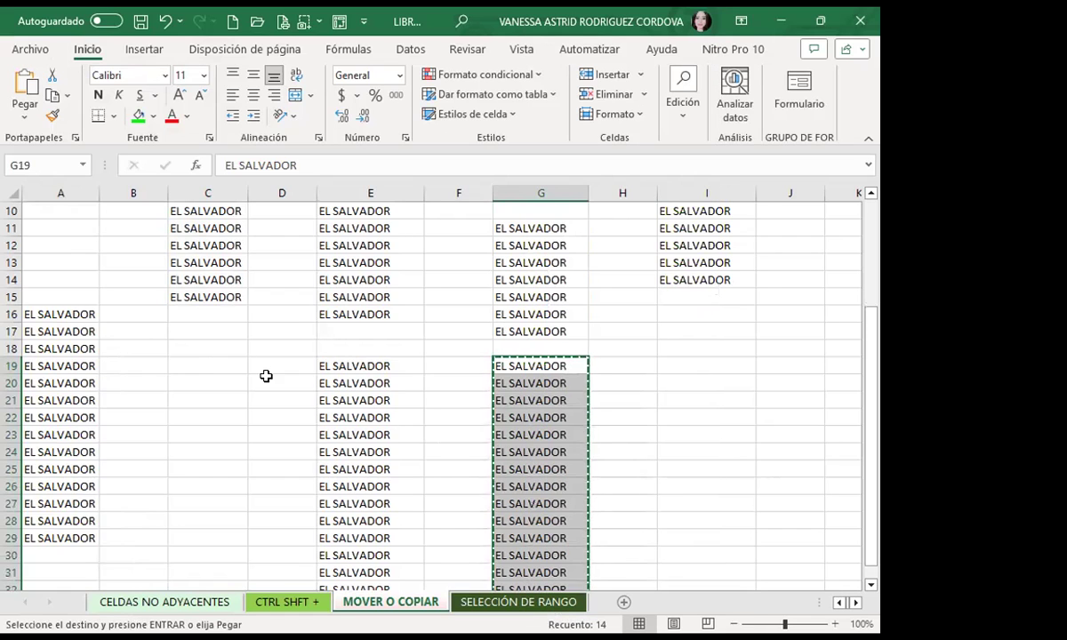
pyautogui.click(183, 366)
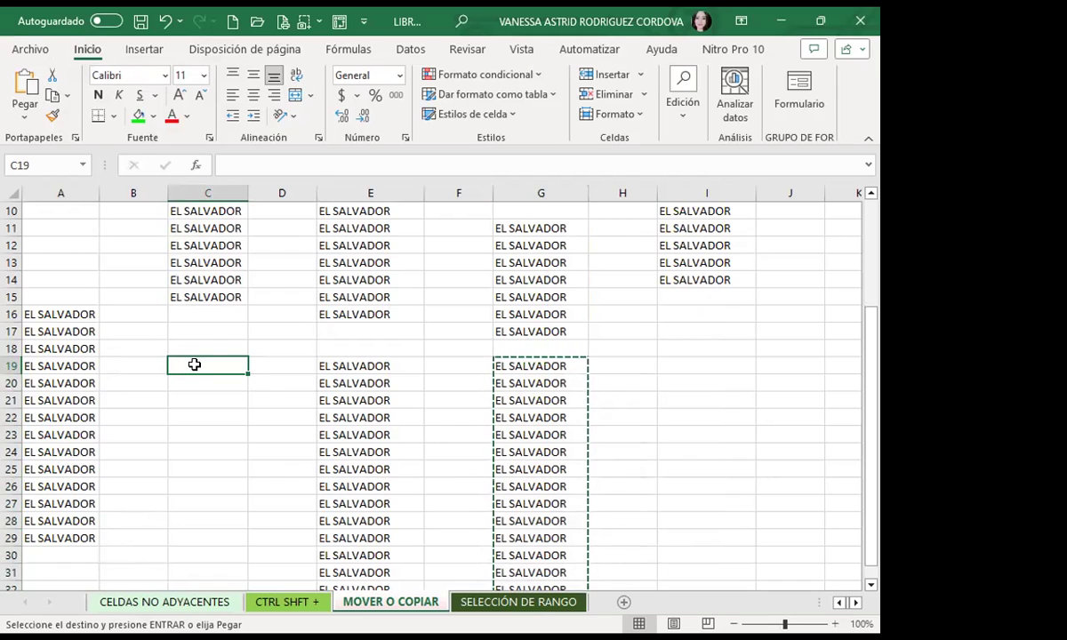
pyautogui.rightClick(198, 372)
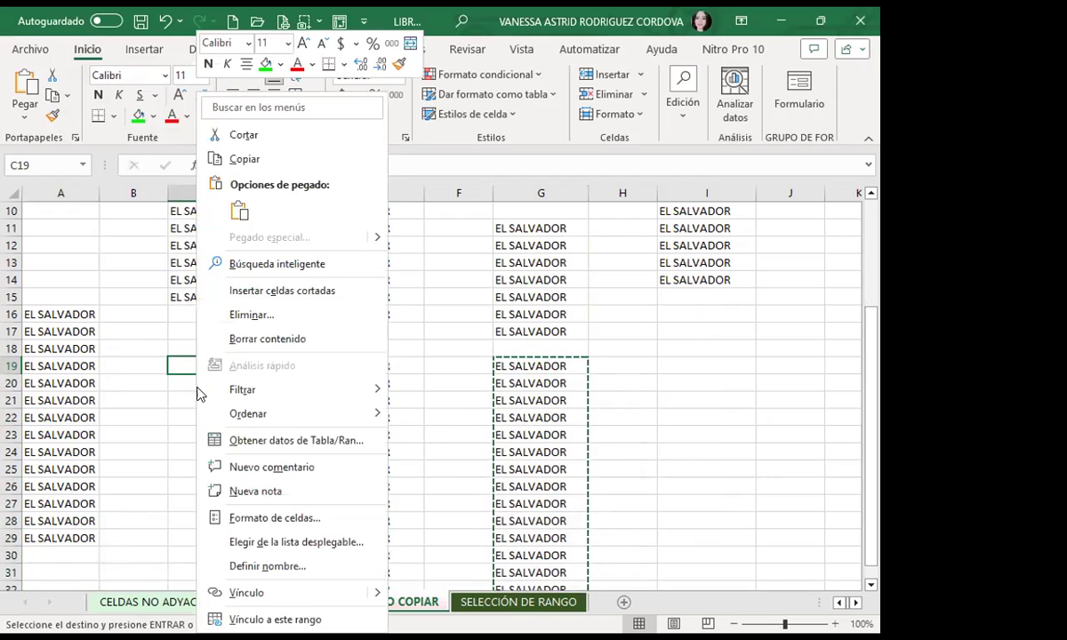
pyautogui.click(240, 212)
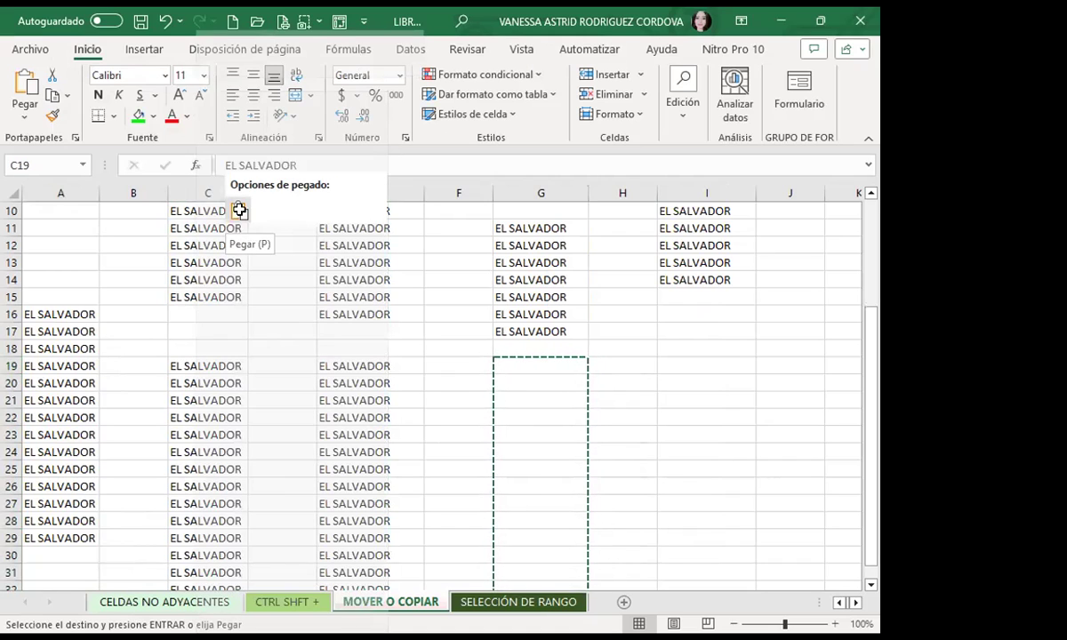
pyautogui.moveTo(248, 427); pyautogui.dragTo(563, 430)
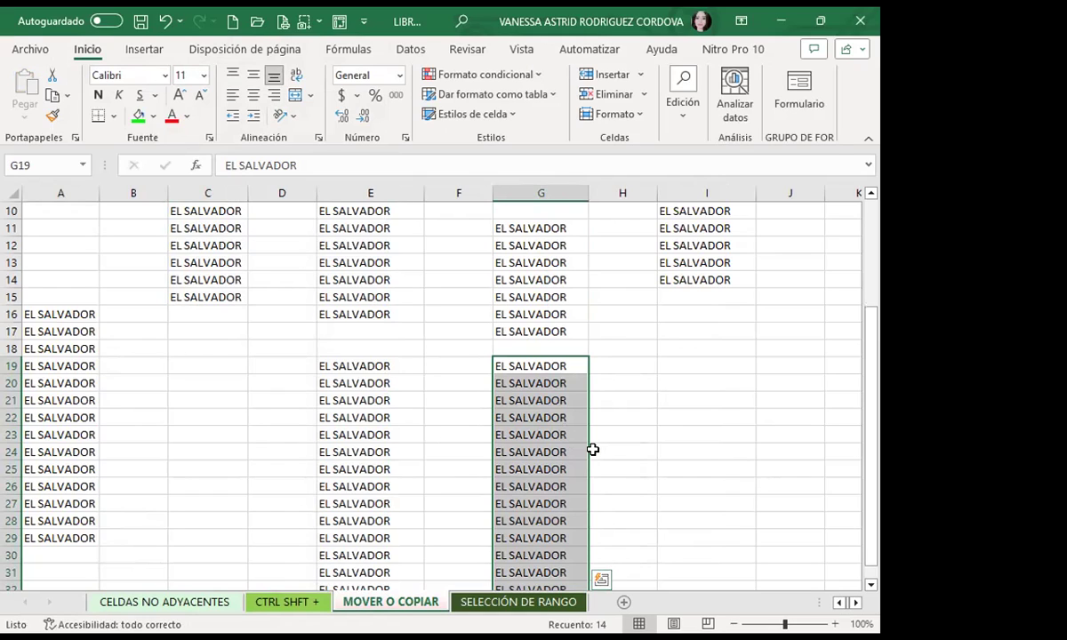
pyautogui.moveTo(587, 459)
pyautogui.mouseDown()
pyautogui.moveTo(203, 444)
pyautogui.moveTo(199, 453)
pyautogui.mouseUp()
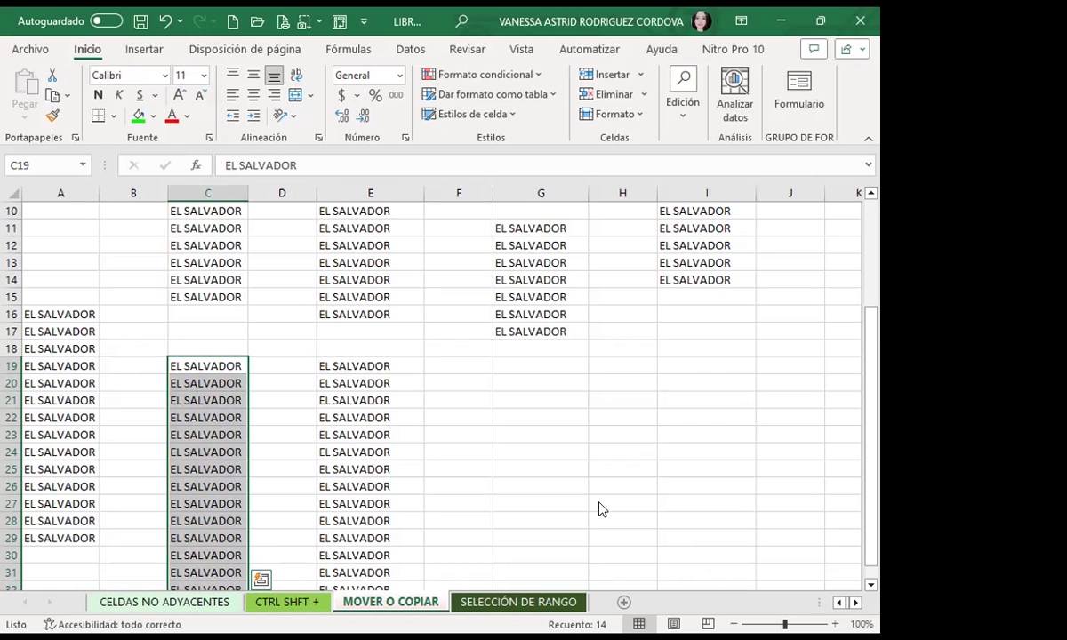
# Insert a new worksheet and keep its name Hoja1.
pyautogui.click(428, 603)
pyautogui.click(552, 603)
pyautogui.hotkey('shift', 'F11')
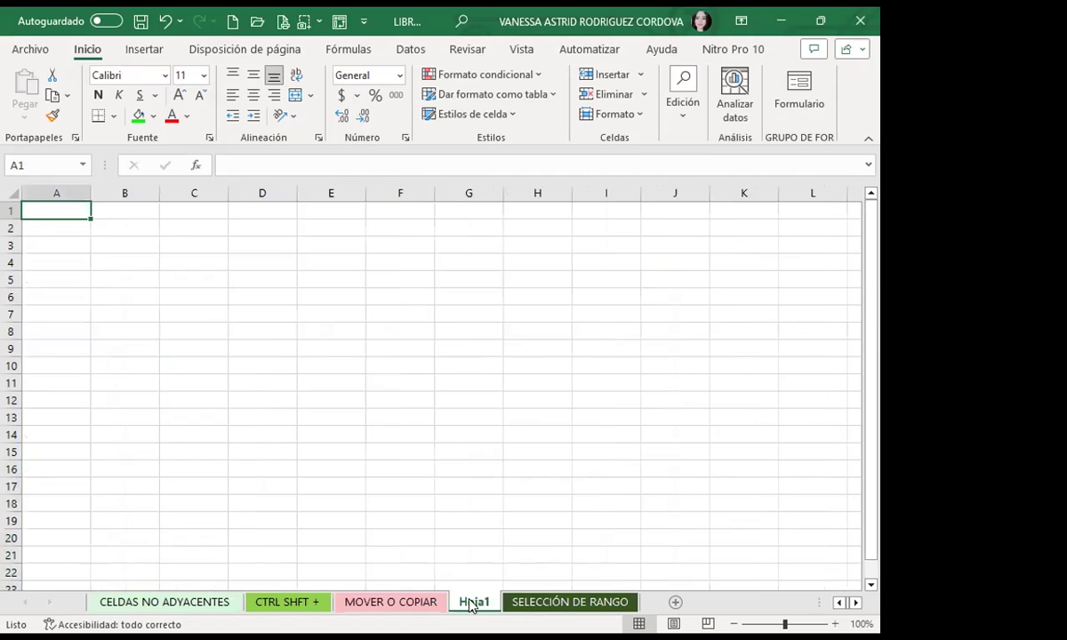
pyautogui.doubleClick(472, 602)
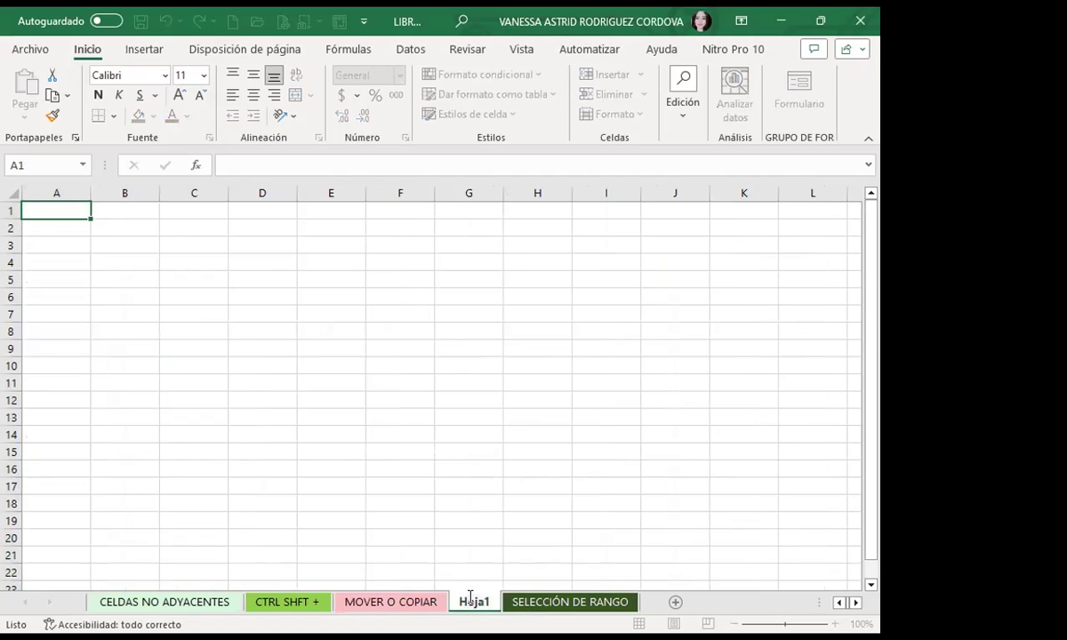
pyautogui.click(449, 572)
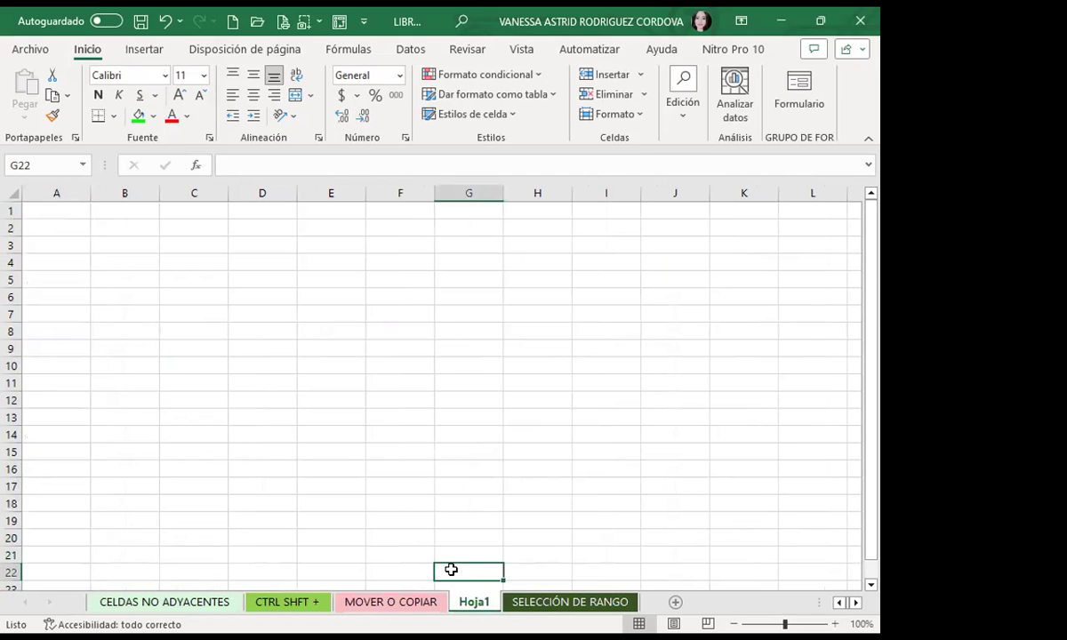
# Select the entire MOVER O COPIAR sheet and copy it.
pyautogui.click(370, 602)
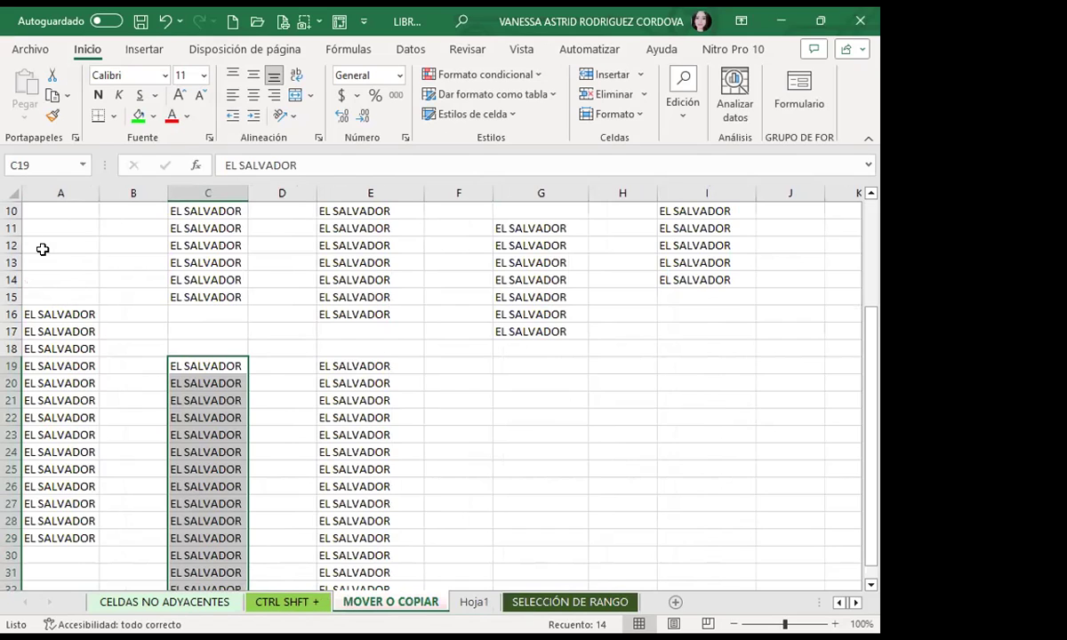
pyautogui.click(12, 191)
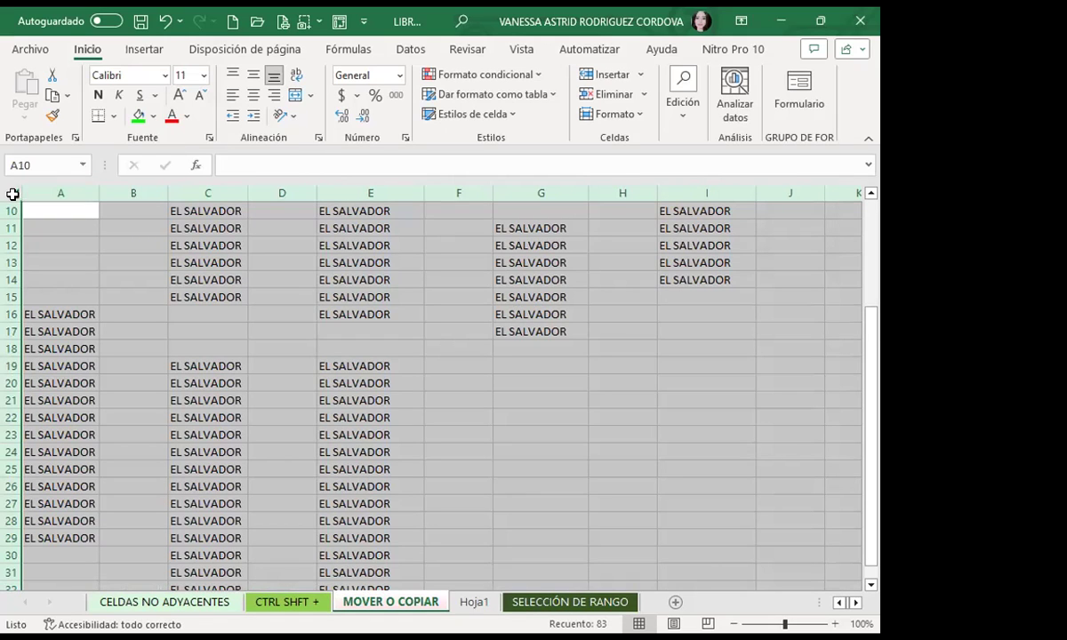
pyautogui.click(77, 260)
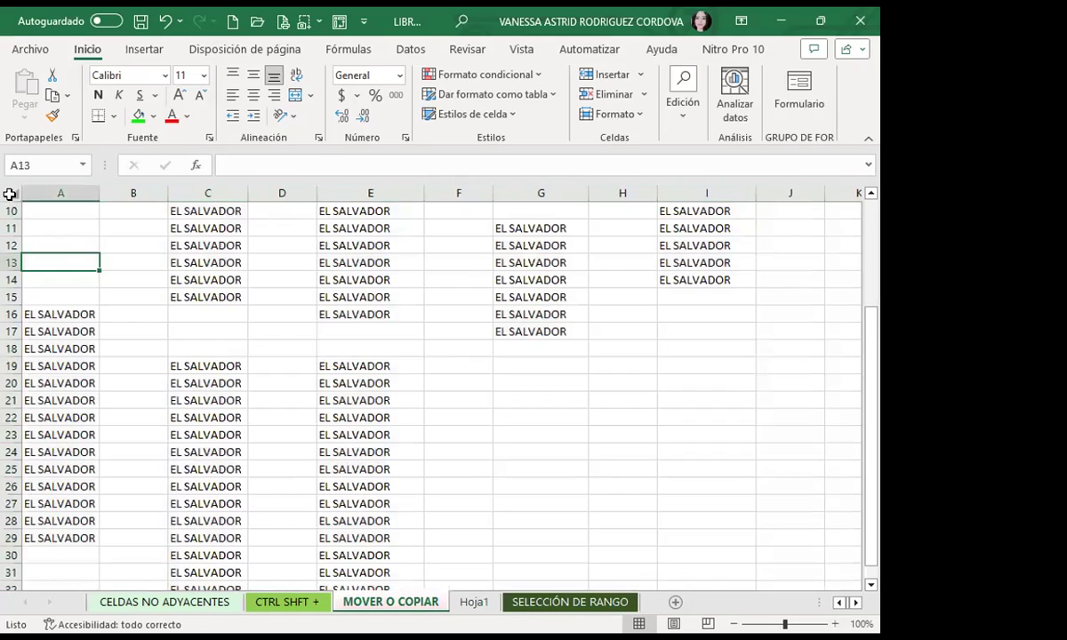
pyautogui.click(9, 192)
pyautogui.click(105, 242)
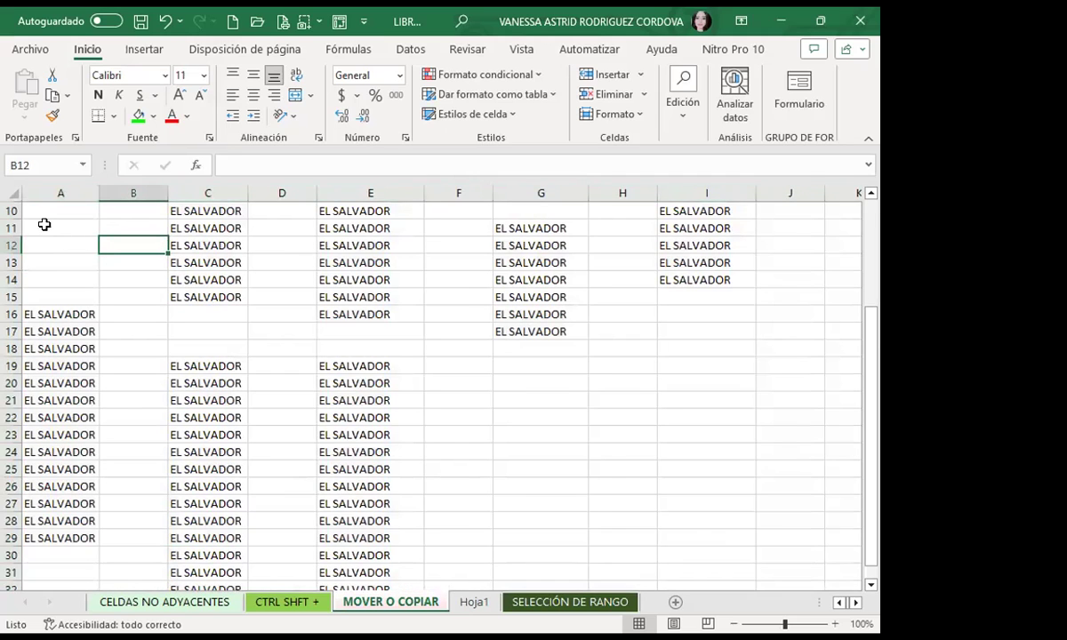
pyautogui.hotkey('ctrl', 'a')
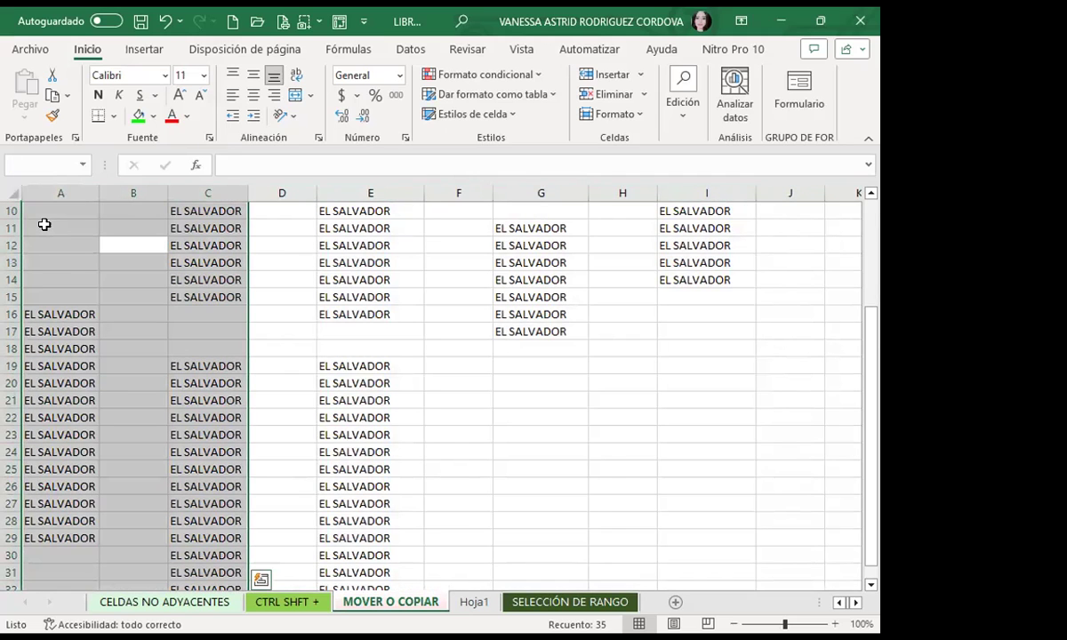
pyautogui.press('Left')
pyautogui.click(34, 208)
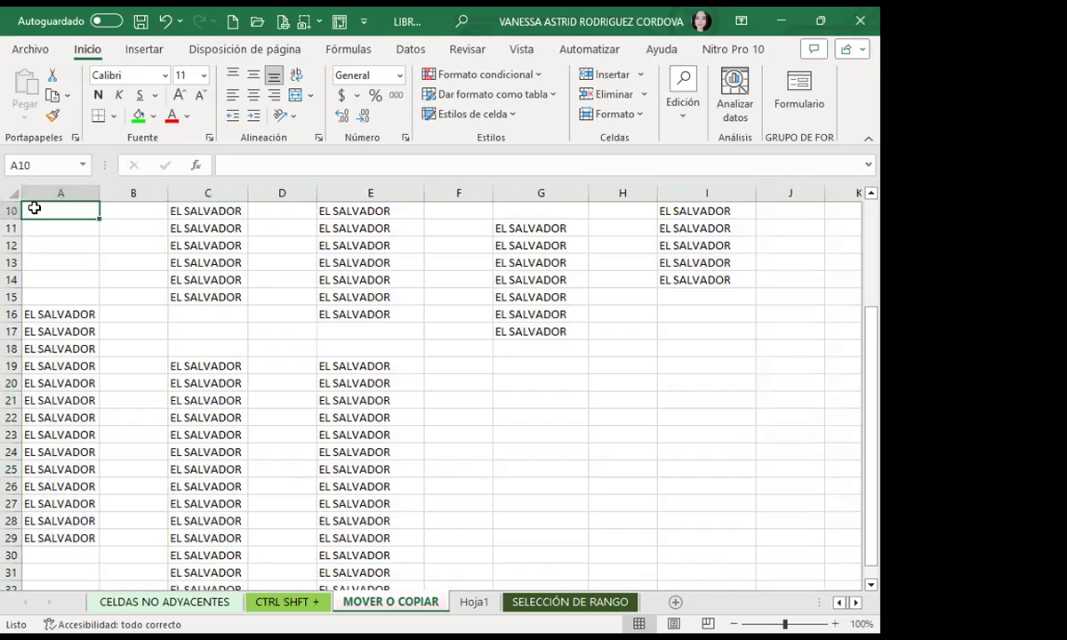
pyautogui.hotkey('ctrl', 'a')
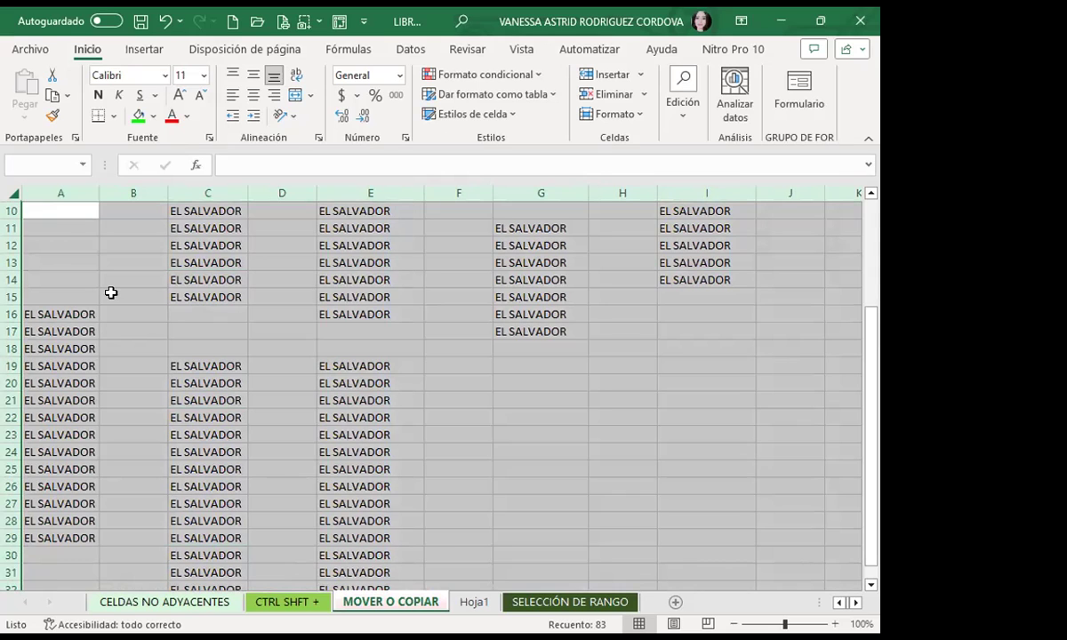
pyautogui.click(89, 242)
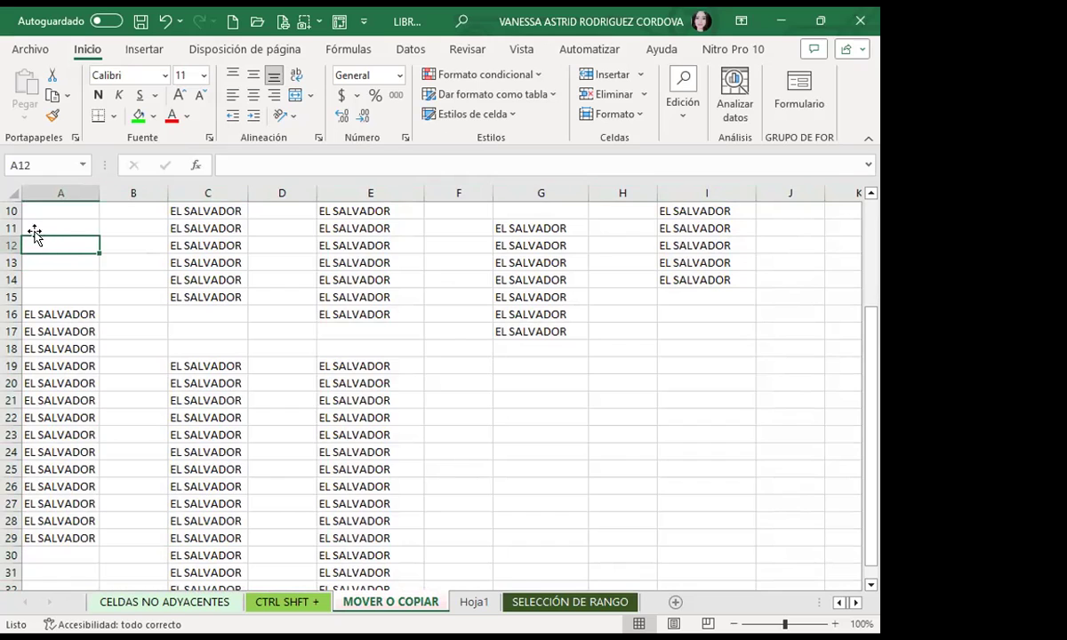
pyautogui.click(11, 190)
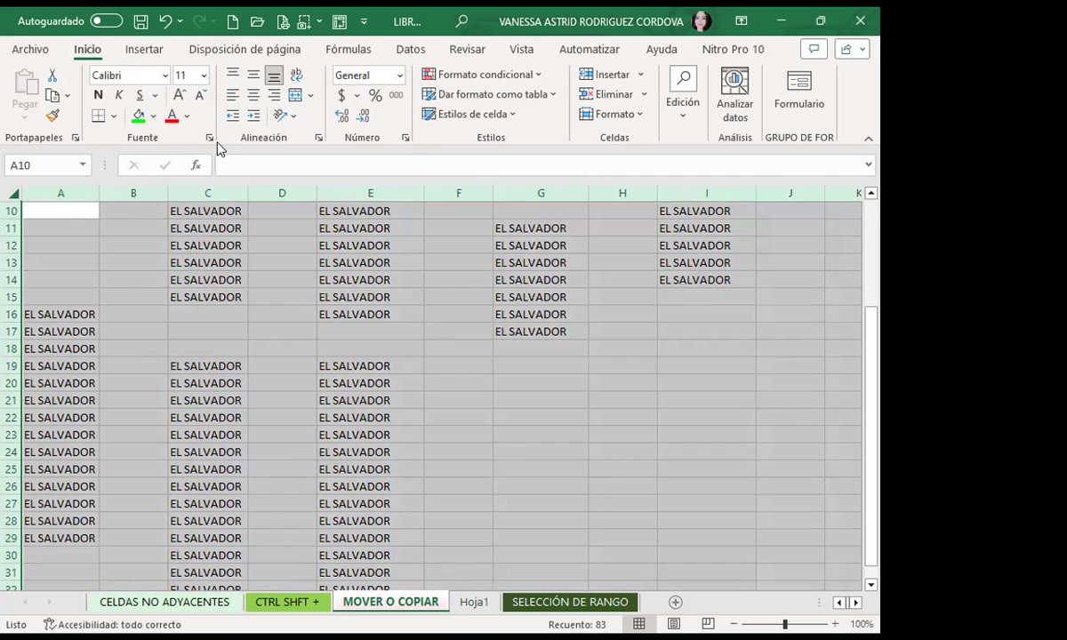
pyautogui.click(51, 98)
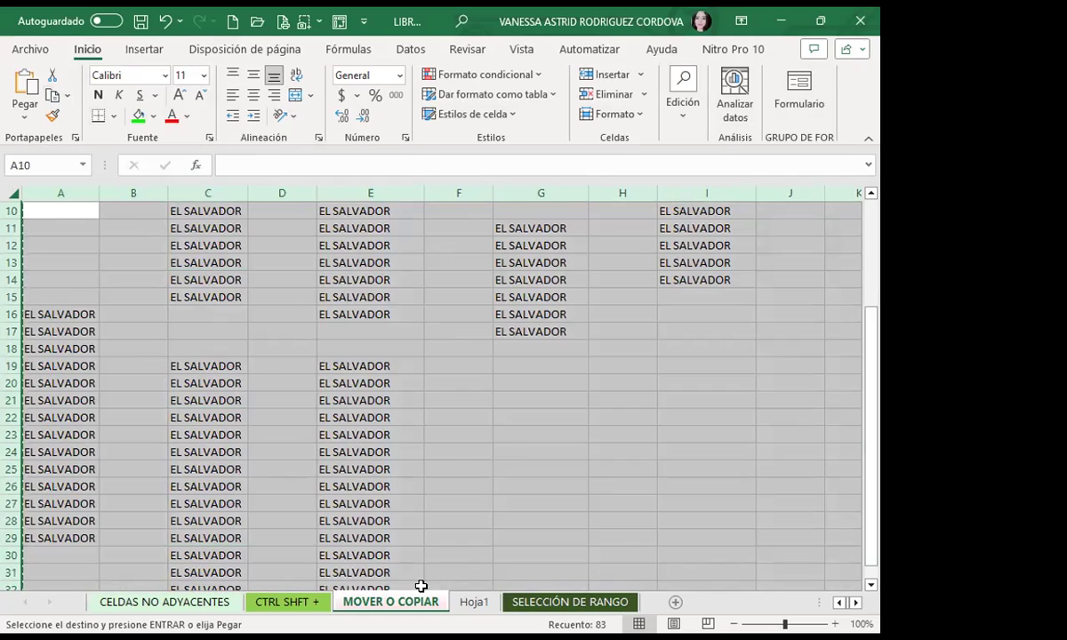
# Paste the copied MOVER O COPIAR contents over all of Hoja1.
pyautogui.click(474, 602)
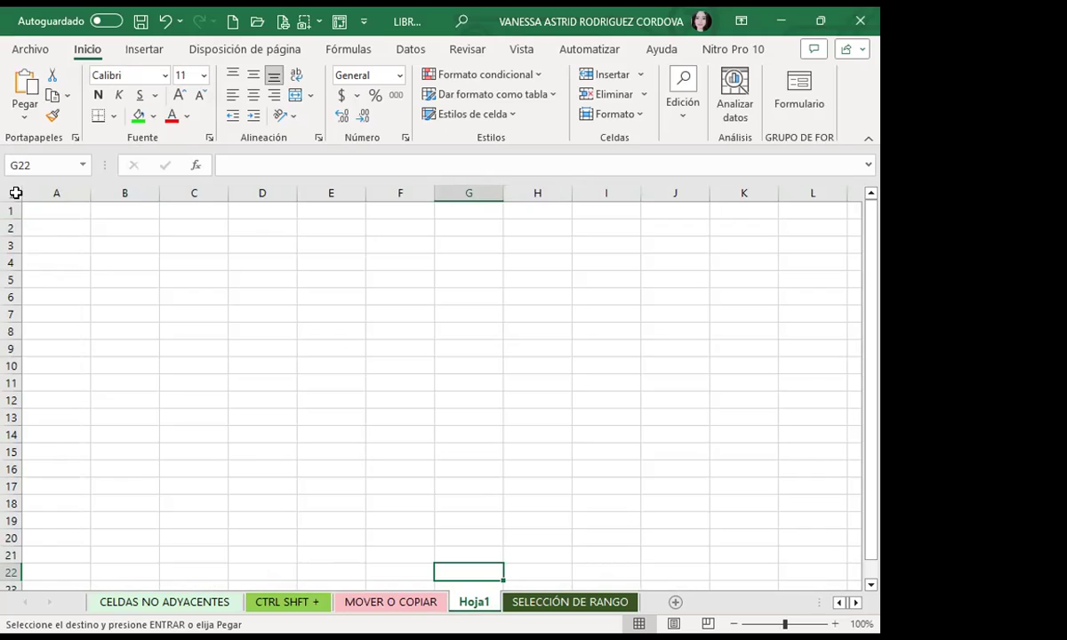
pyautogui.click(15, 193)
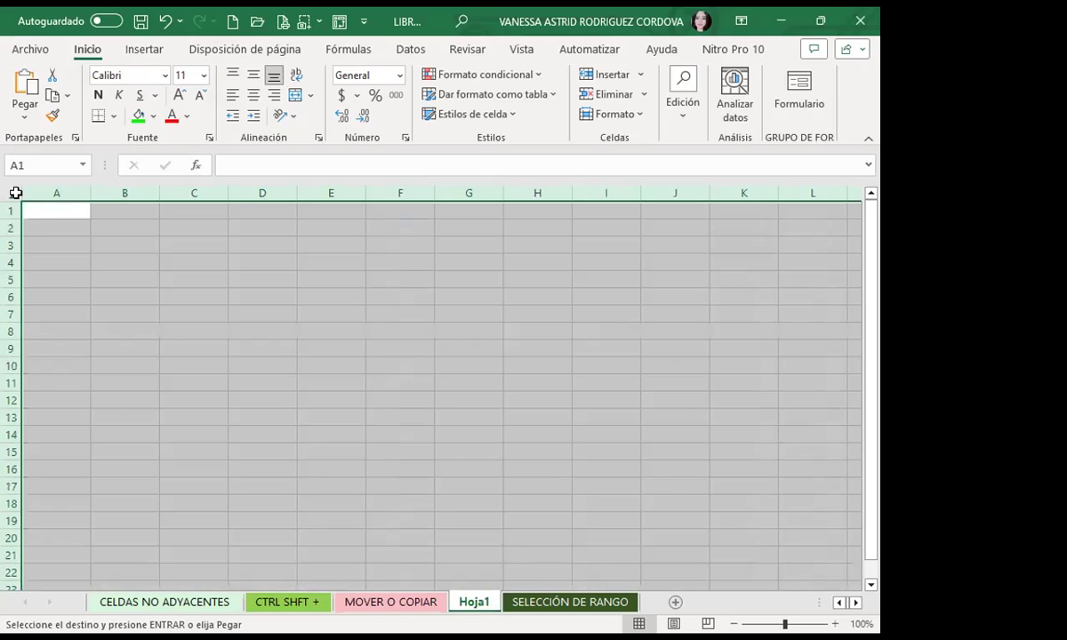
pyautogui.click(28, 83)
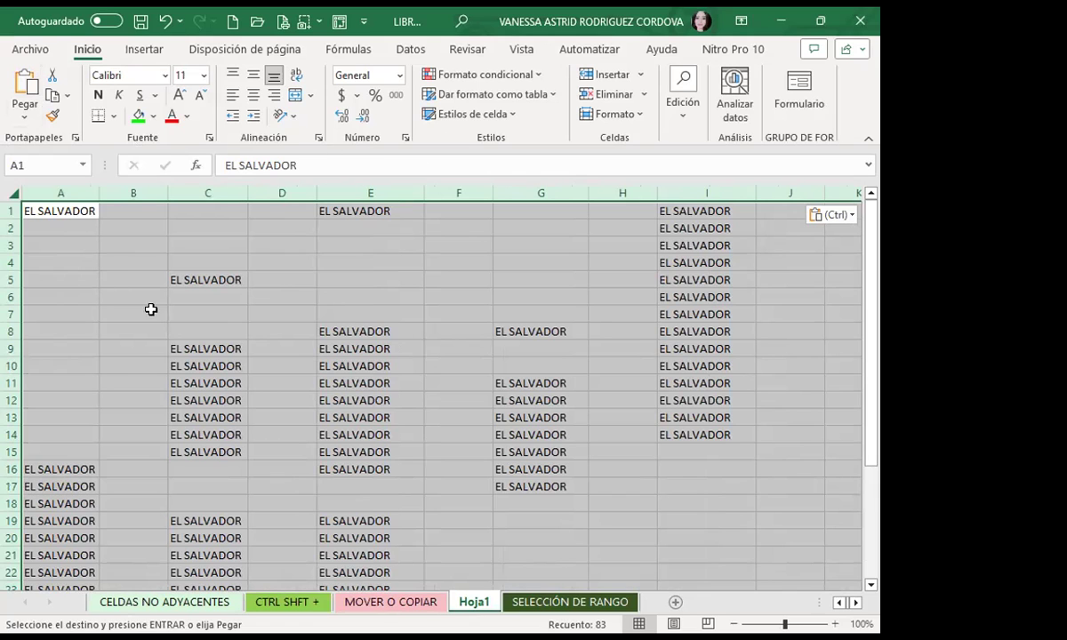
pyautogui.click(338, 310)
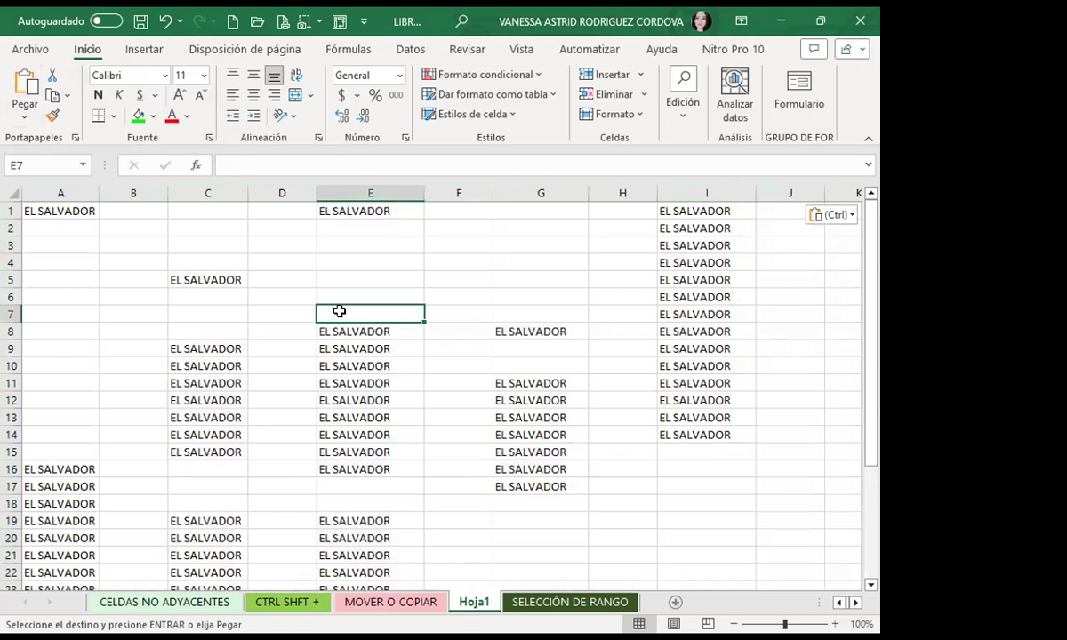
# Add a new sheet Hoja2 and select all cells on CELDAS NO ADYACENTES.
pyautogui.click(675, 602)
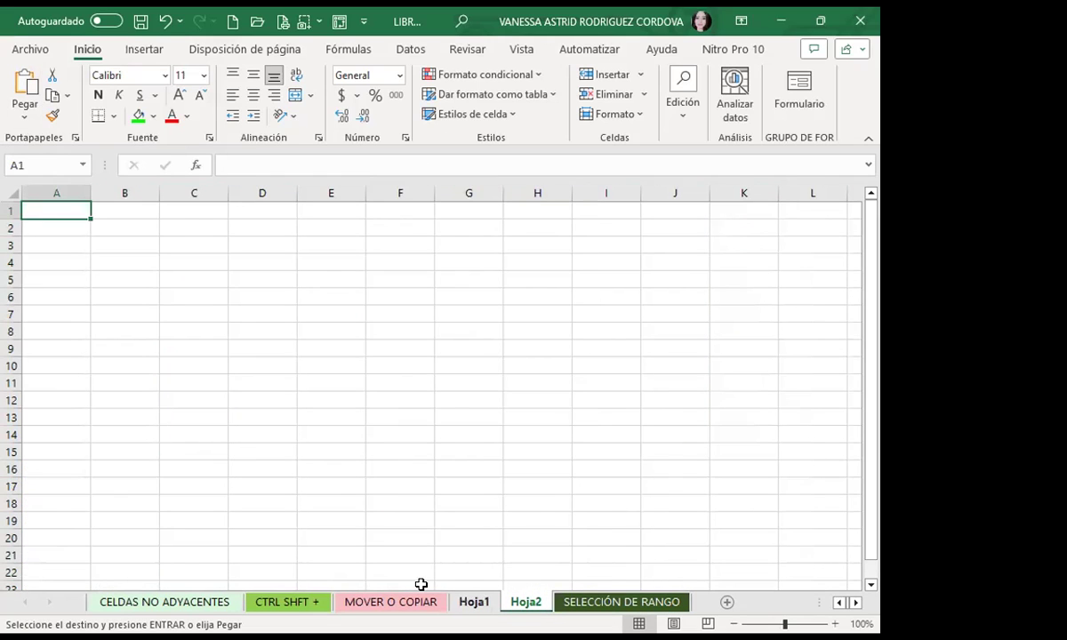
pyautogui.click(174, 604)
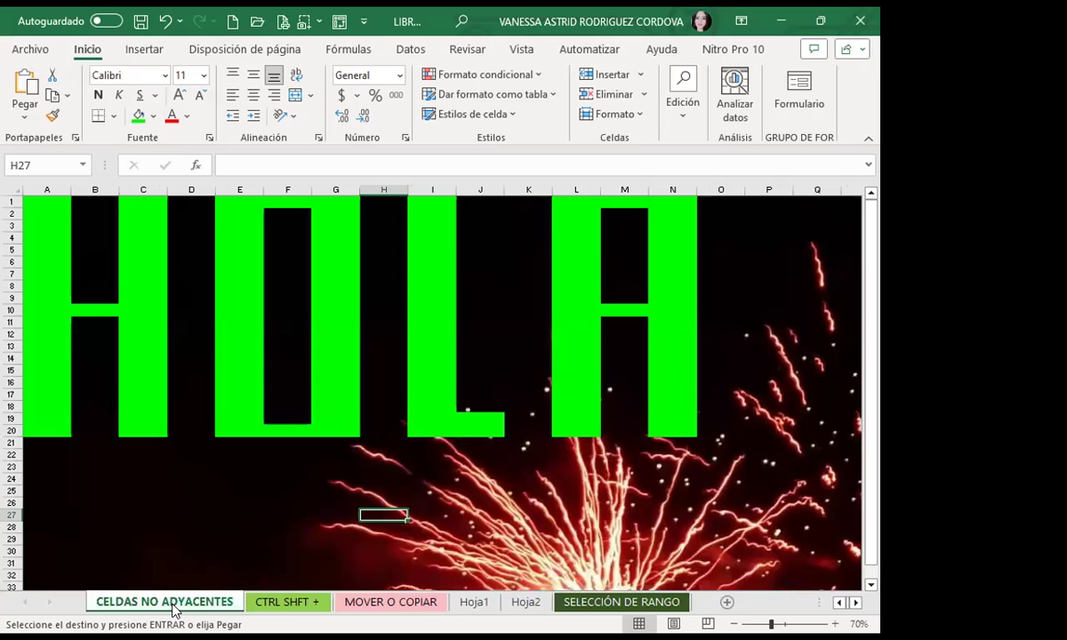
pyautogui.click(13, 189)
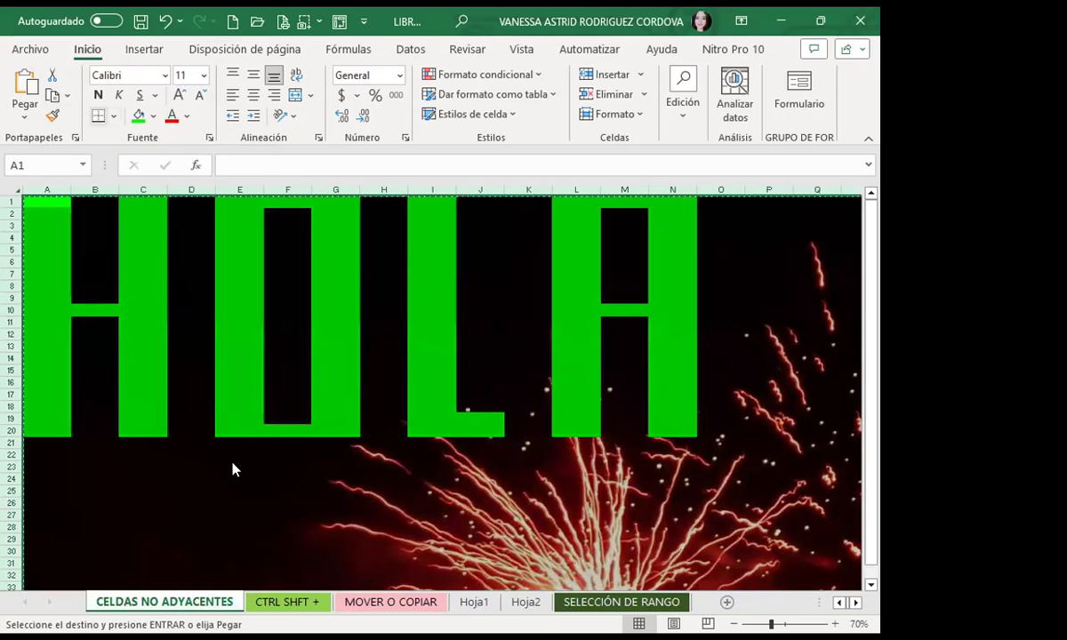
# Paste the copied green HOLA block into the whole of Hoja2.
pyautogui.click(523, 602)
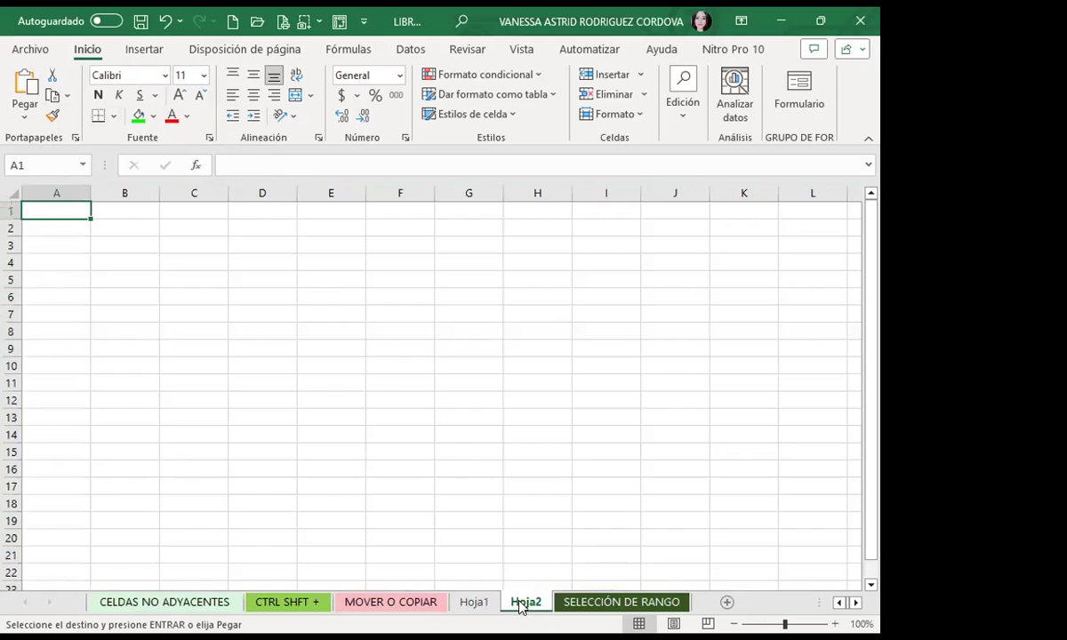
pyautogui.click(17, 194)
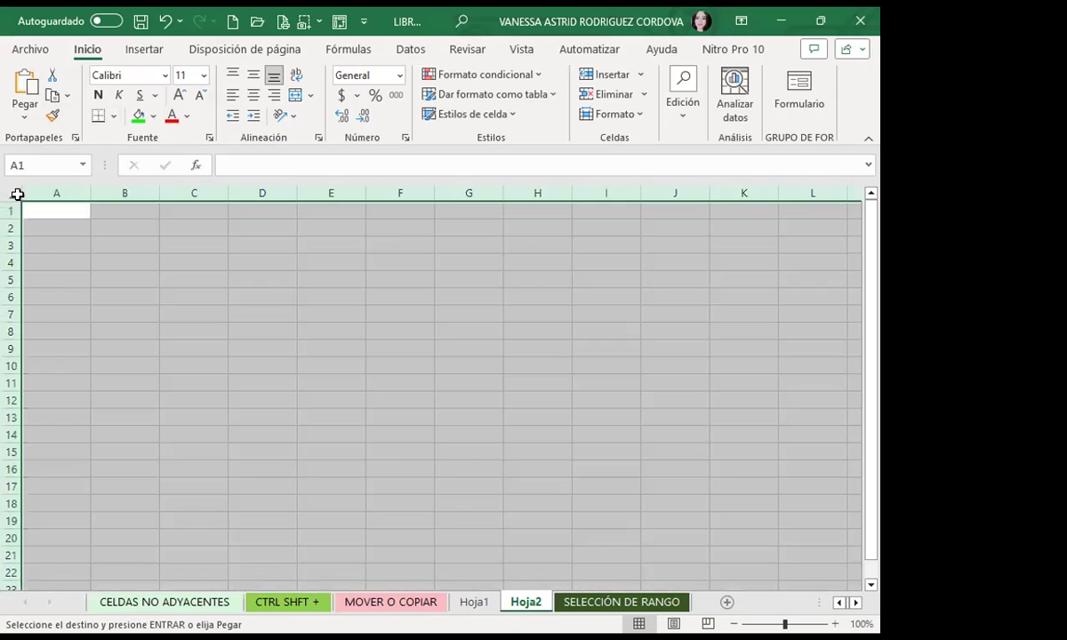
pyautogui.click(27, 80)
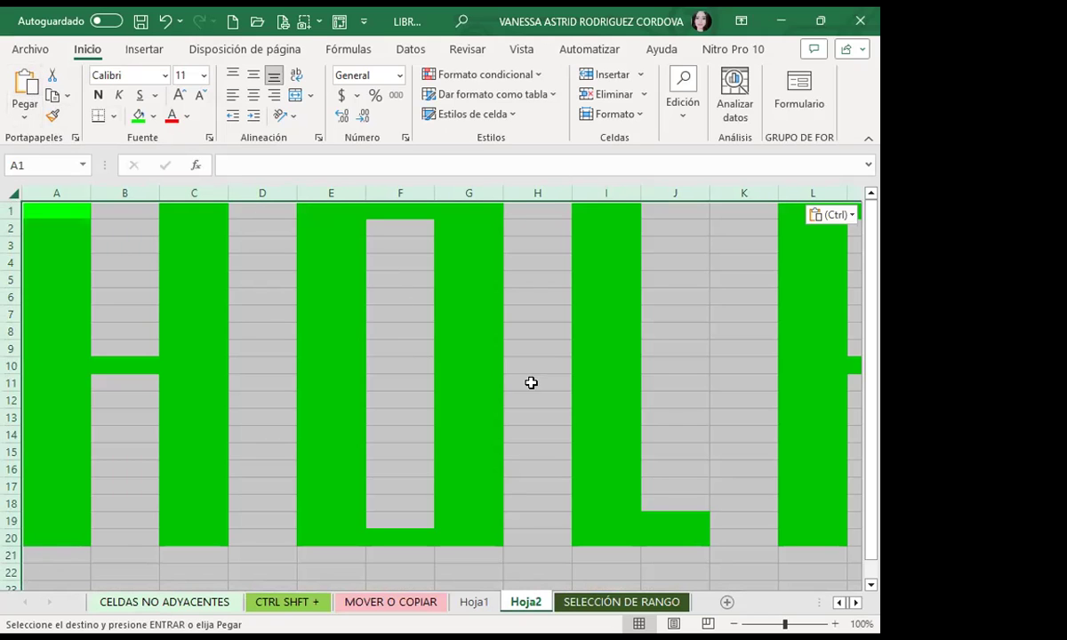
pyautogui.scroll(-1, 531, 386)
pyautogui.scroll(-1, 526, 400)
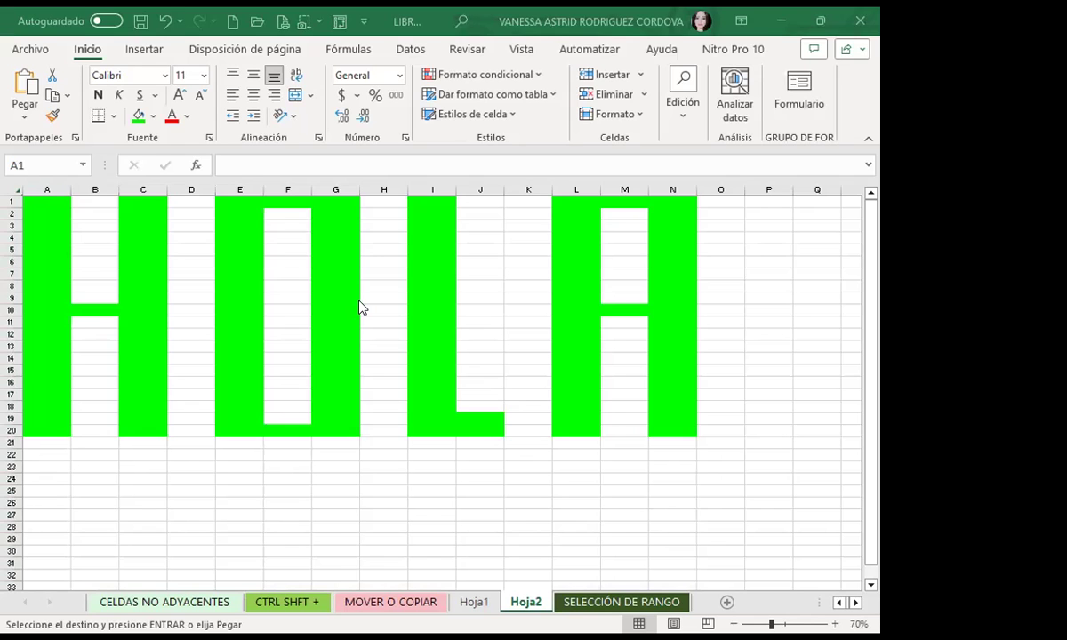
# Select all of Hoja2 with Ctrl+A and undo the HOLA paste with Ctrl+Z.
pyautogui.hotkey('ctrl', 'a')
pyautogui.click(351, 396)
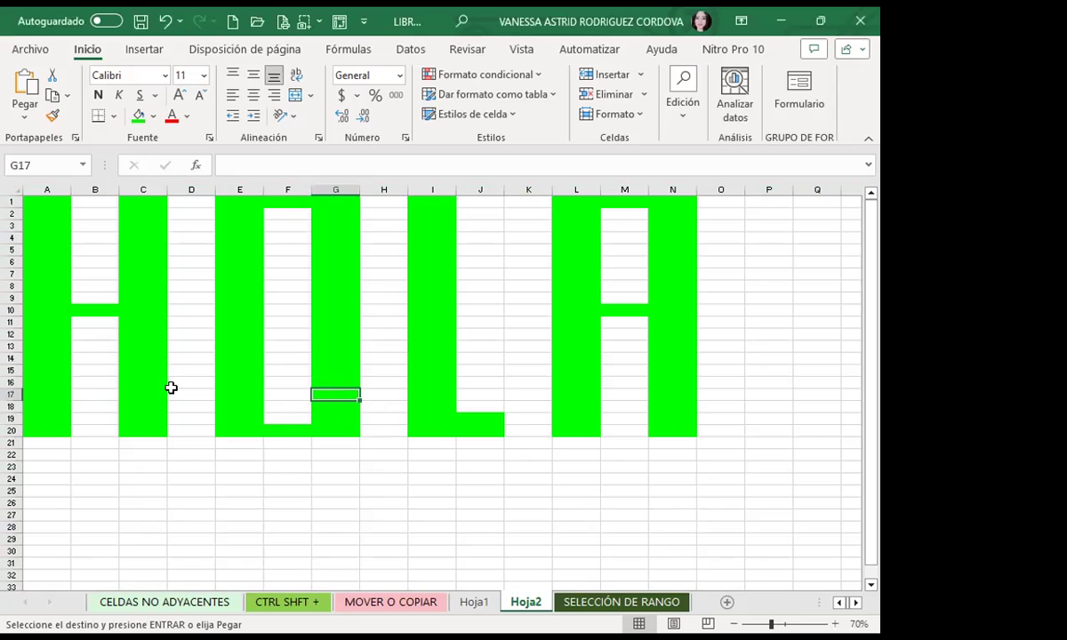
pyautogui.hotkey('ctrl', 'a')
pyautogui.scroll(1, 98, 382)
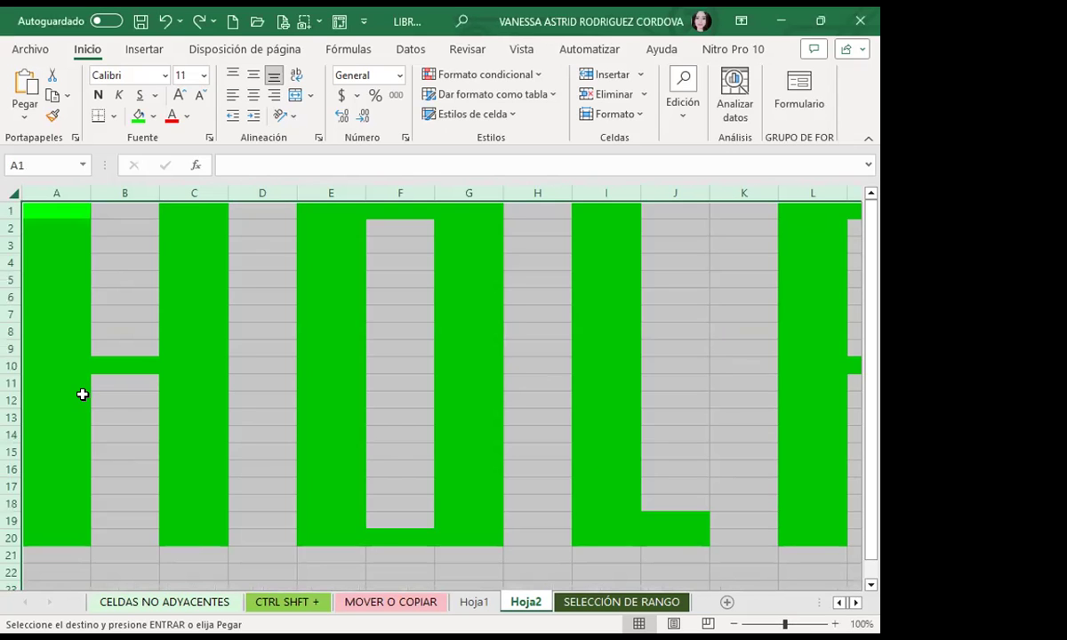
pyautogui.hotkey('ctrl', 'z')
pyautogui.scroll(1, 80, 392)
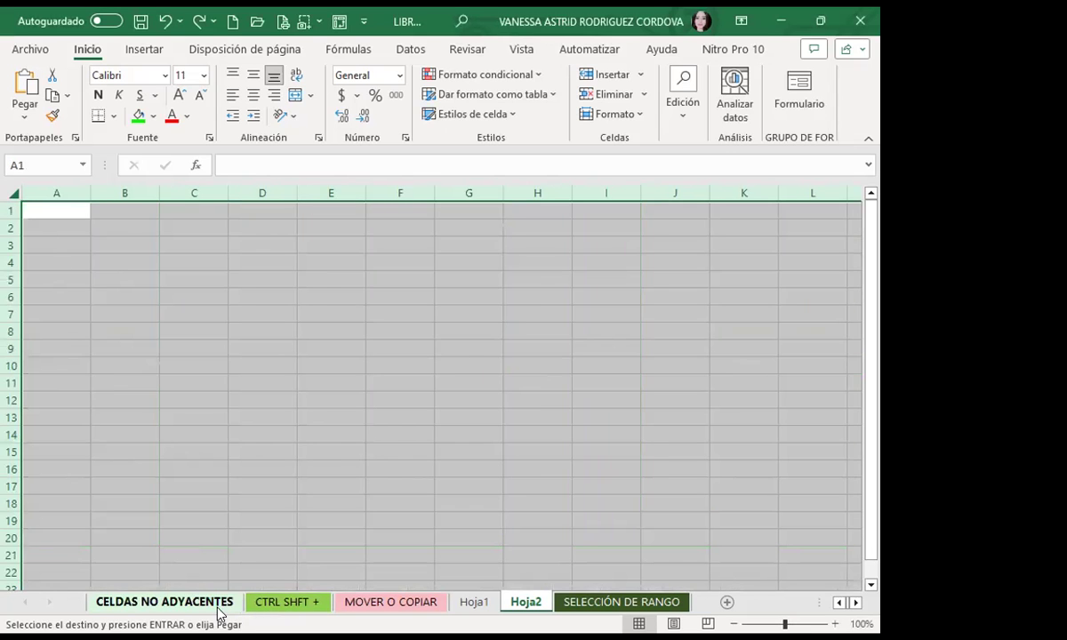
# Copy the HOLA block with Copiar, paste it into Hoja2 with Pegar, then undo.
pyautogui.click(214, 605)
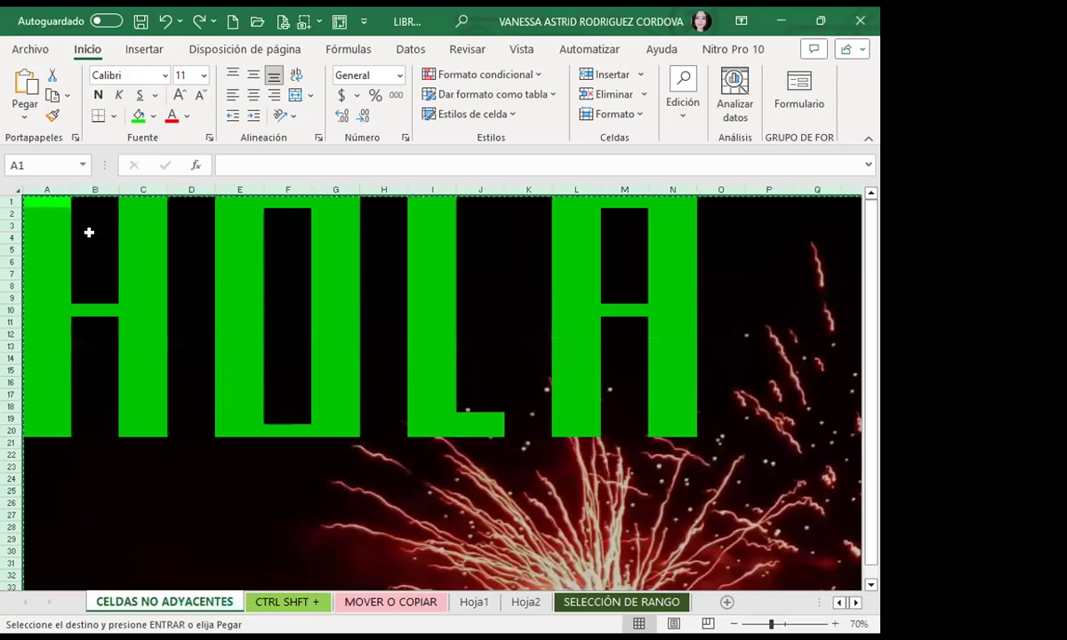
pyautogui.rightClick(97, 289)
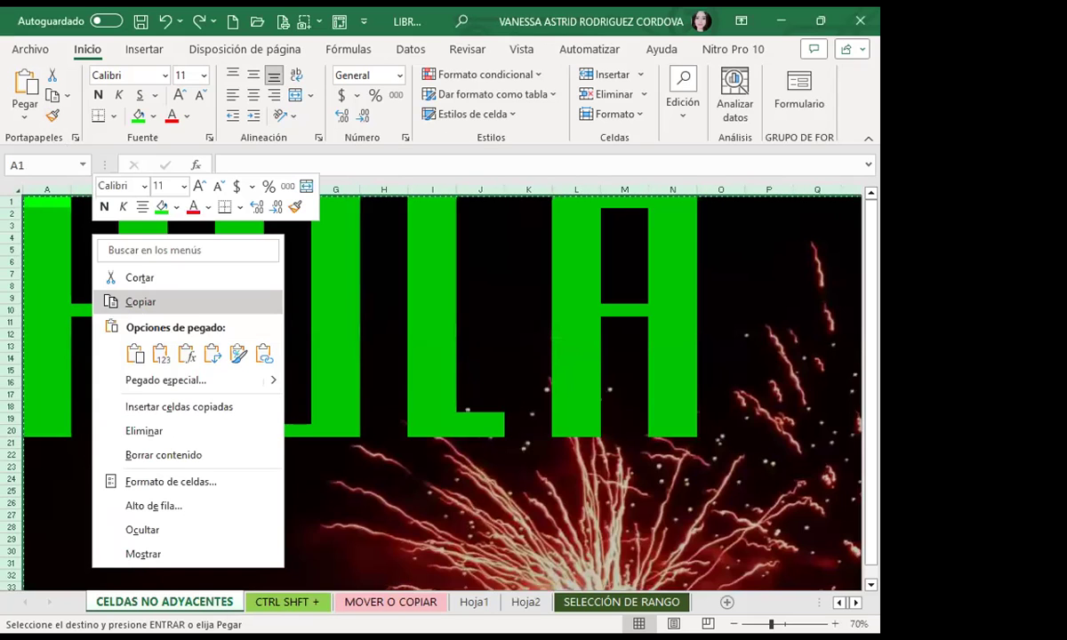
pyautogui.click(133, 302)
pyautogui.click(525, 602)
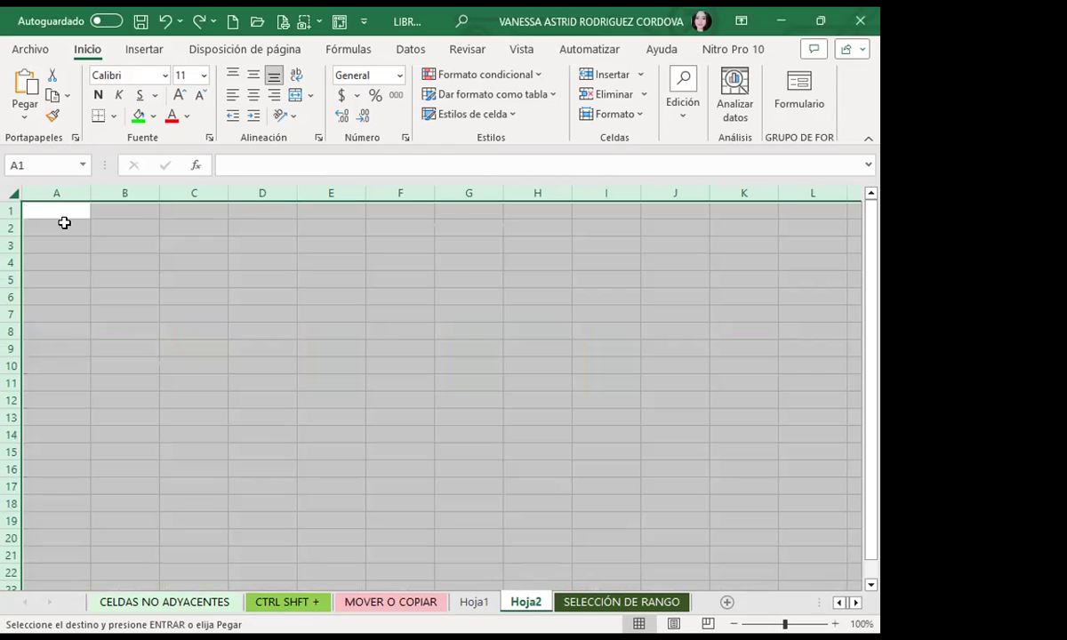
pyautogui.rightClick(86, 282)
pyautogui.click(104, 346)
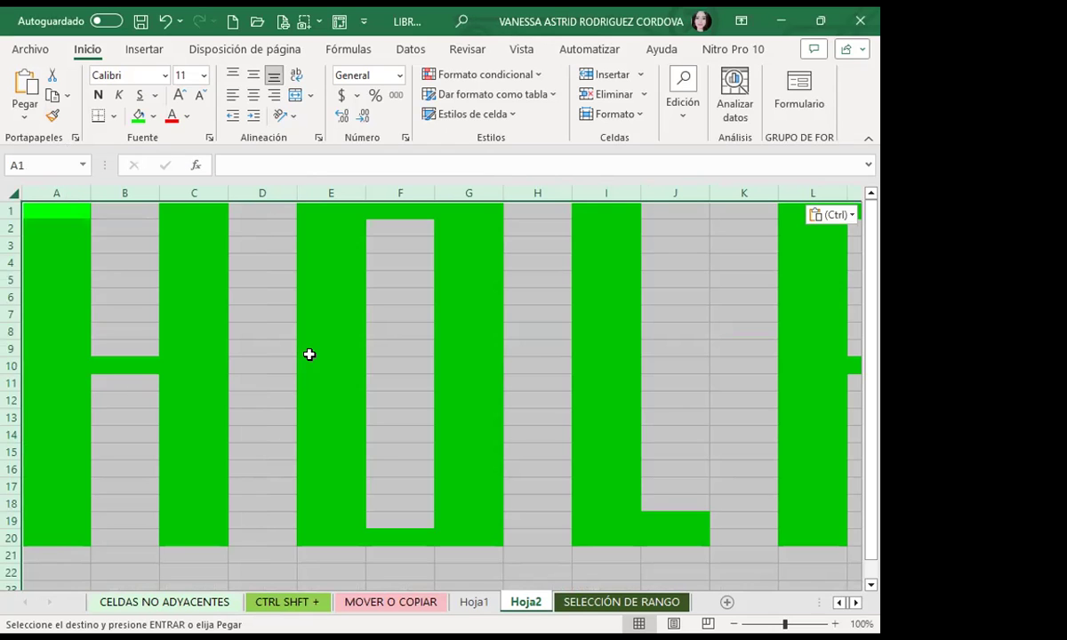
pyautogui.hotkey('ctrl', 'z')
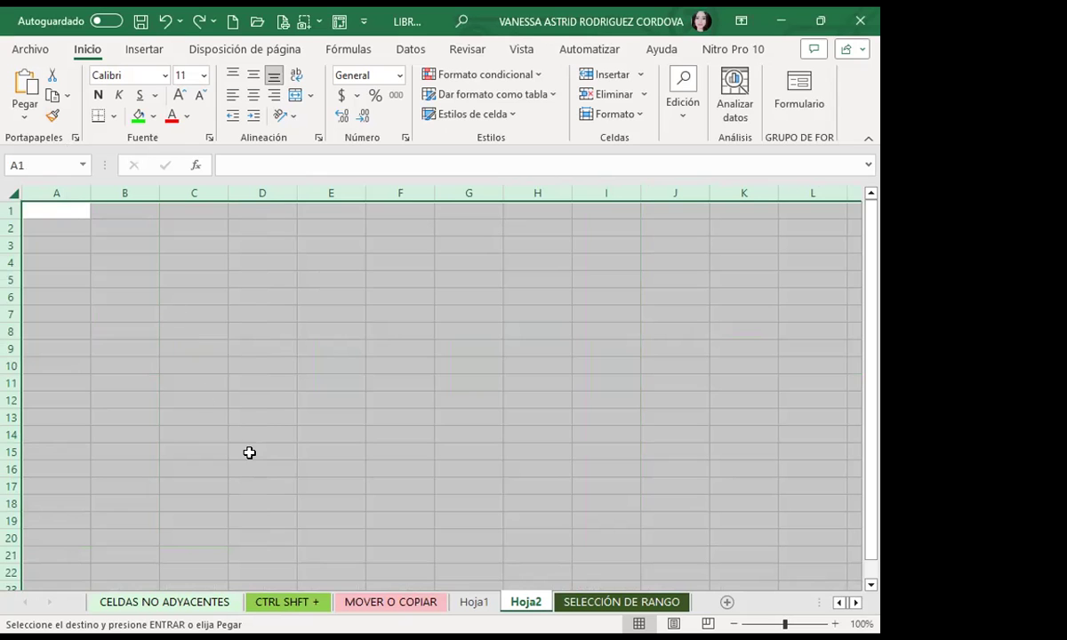
# Paste the copied HOLA block into Hoja2 again with Ctrl+V.
pyautogui.click(190, 605)
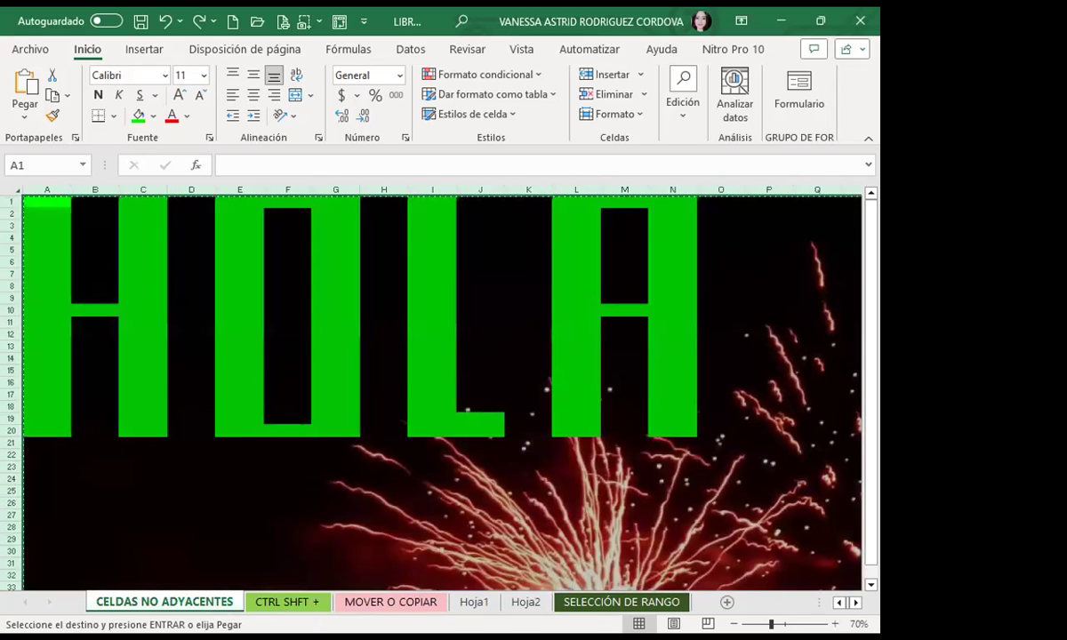
pyautogui.click(514, 604)
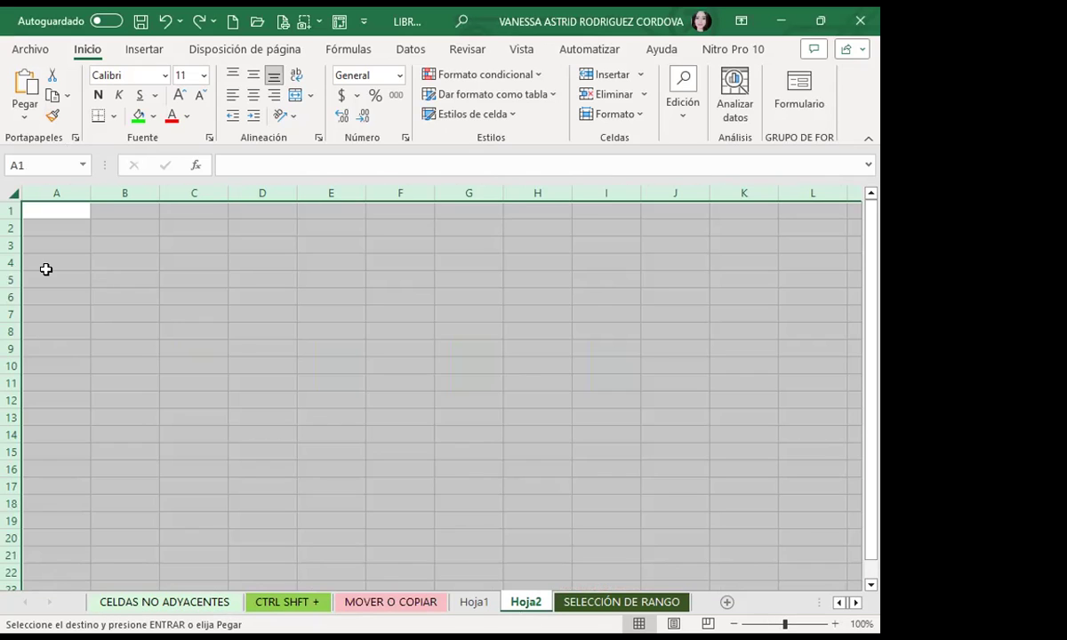
pyautogui.hotkey('ctrl', 'v')
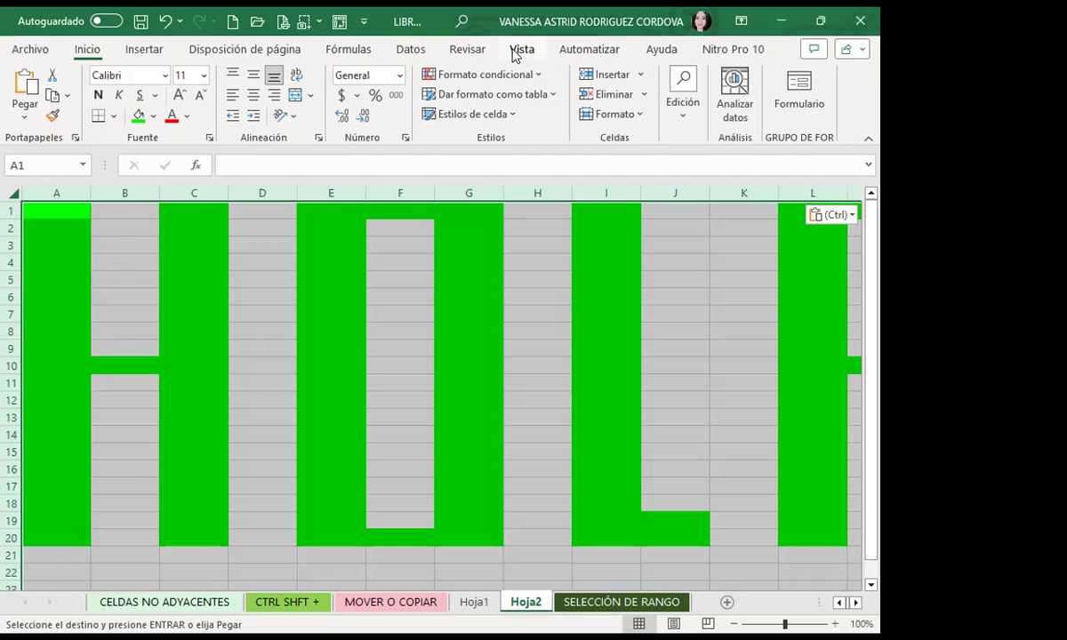
# Open the Vista tab's Mostrar options and close them without changes.
pyautogui.click(521, 49)
pyautogui.click(325, 120)
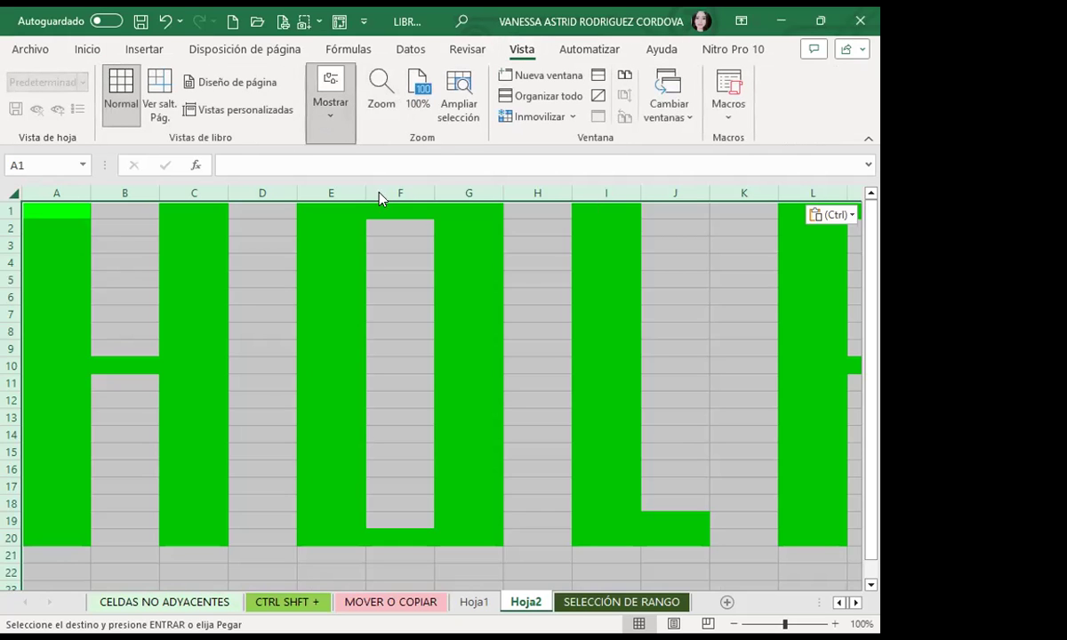
pyautogui.click(384, 326)
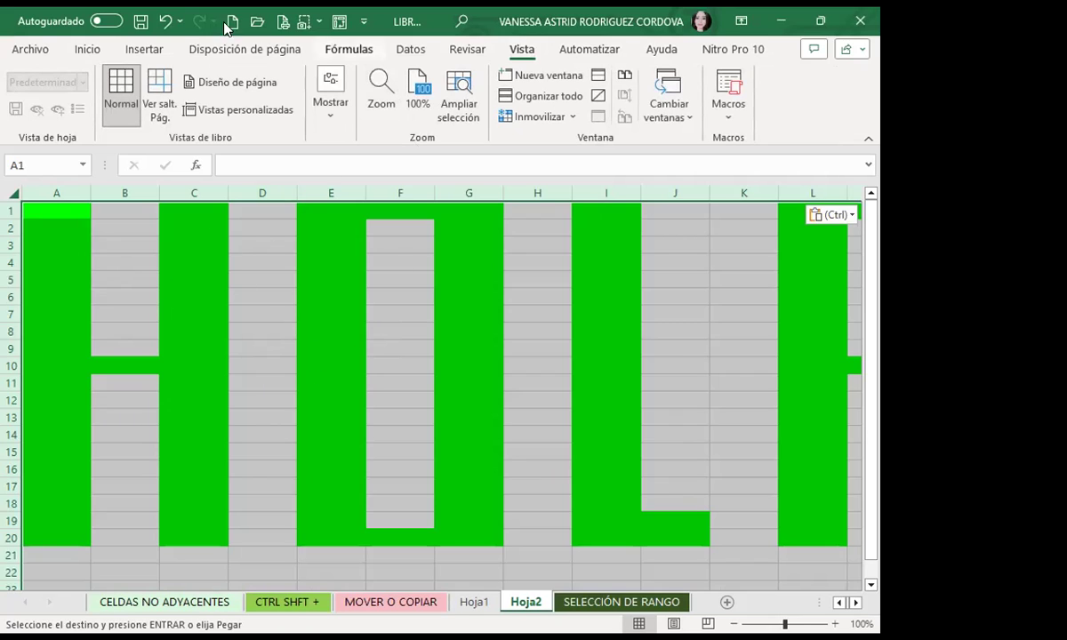
# Undo the HOLA paste on Hoja2 and select cell D8.
pyautogui.click(87, 50)
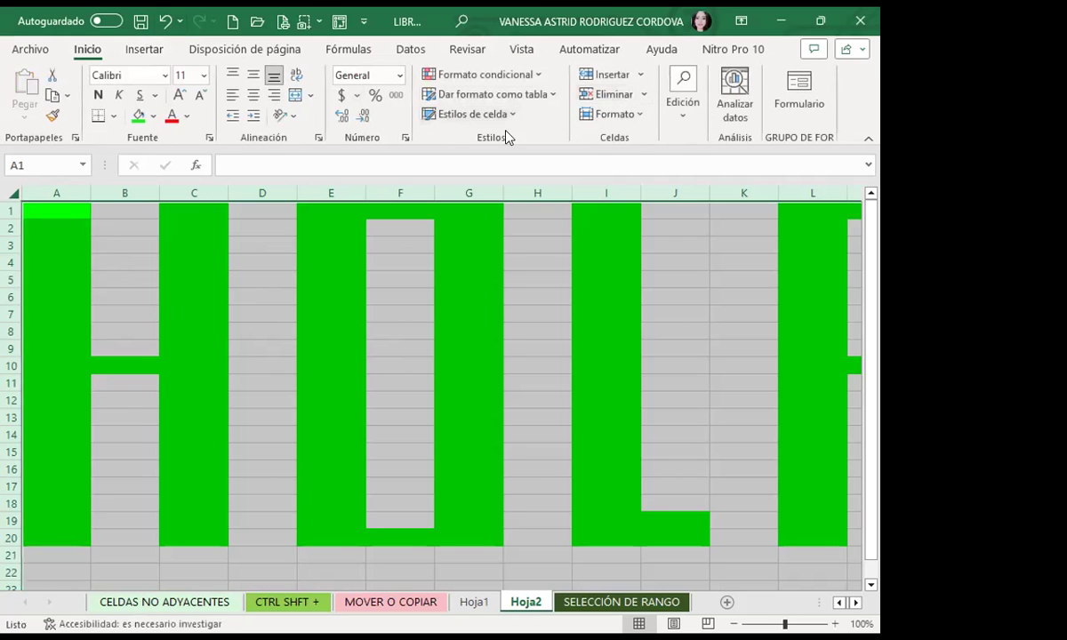
pyautogui.hotkey('ctrl', 'z')
pyautogui.click(292, 328)
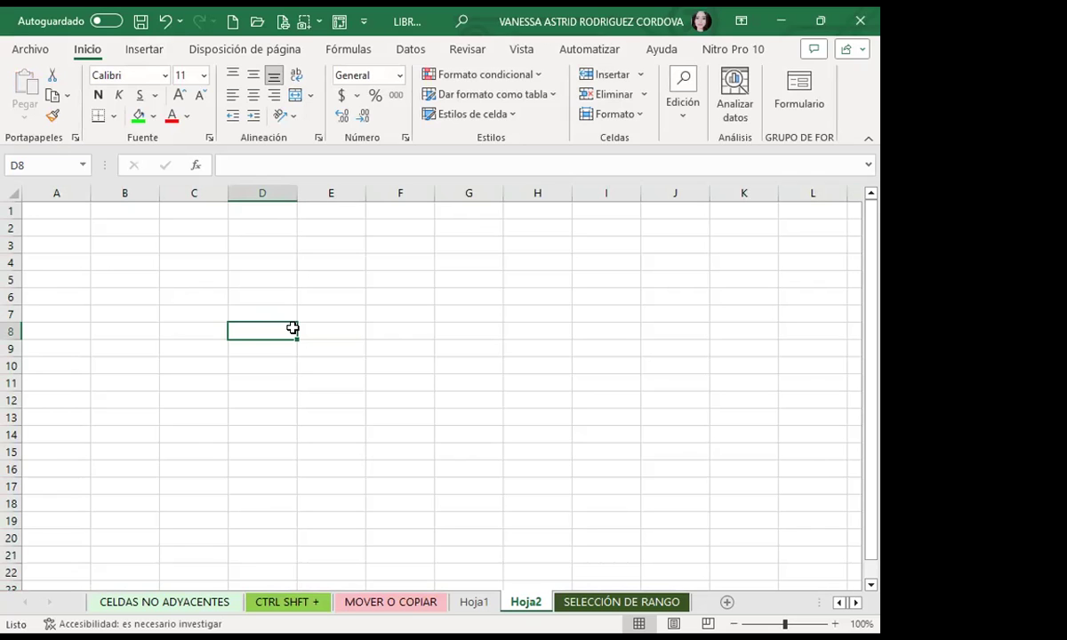
# Return to CELDAS NO ADYACENTES, switch to PowerPoint, and advance the slideshow one slide.
pyautogui.click(182, 608)
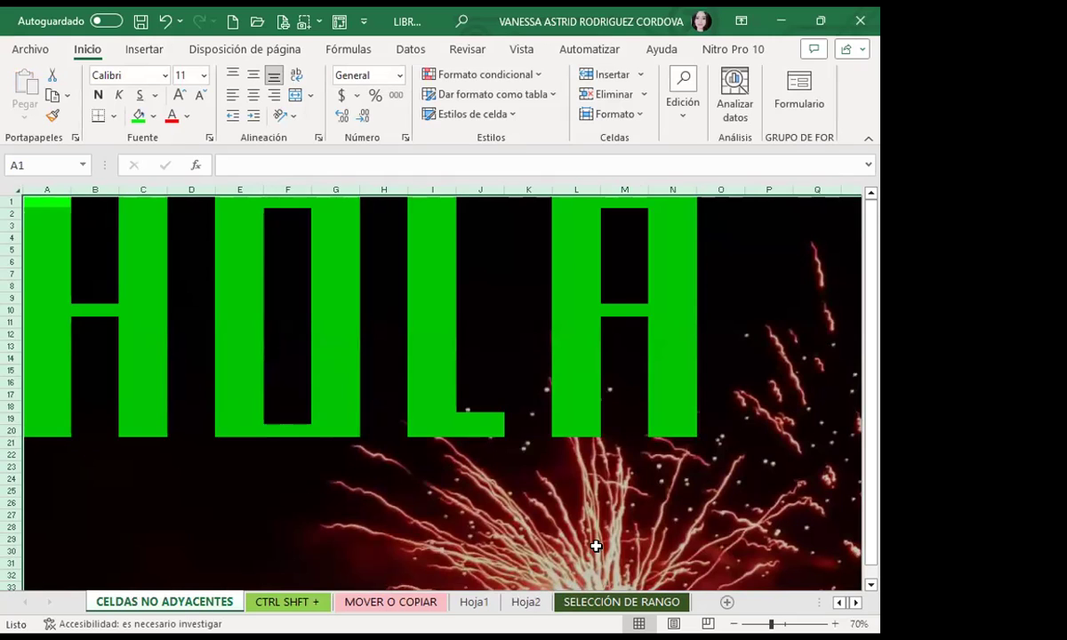
pyautogui.hotkey('ctrl', 'Home')
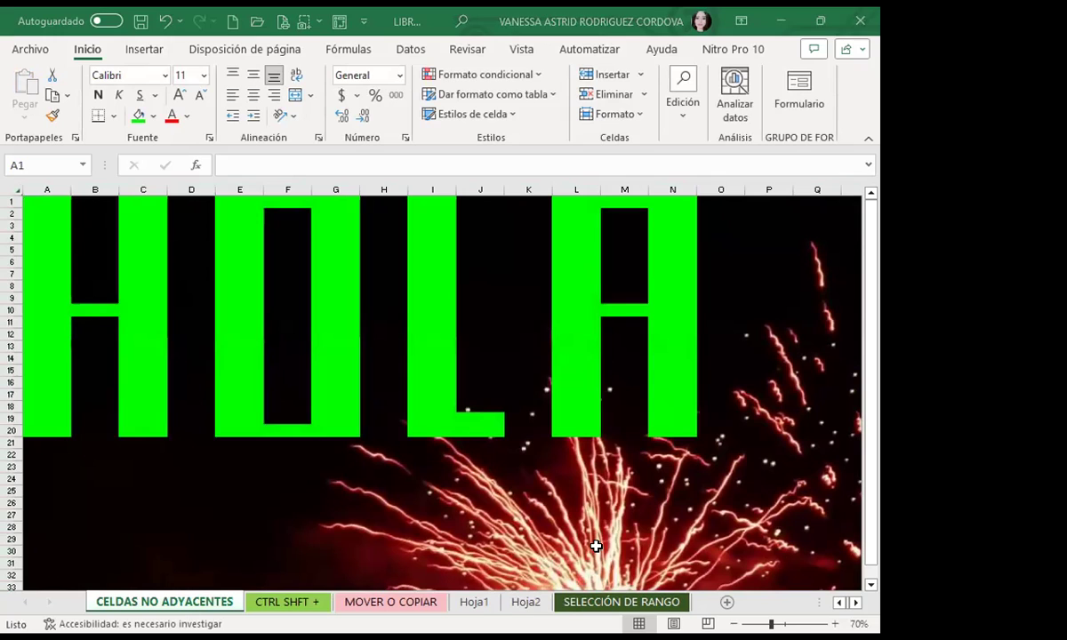
pyautogui.hotkey('alt', 'Tab')
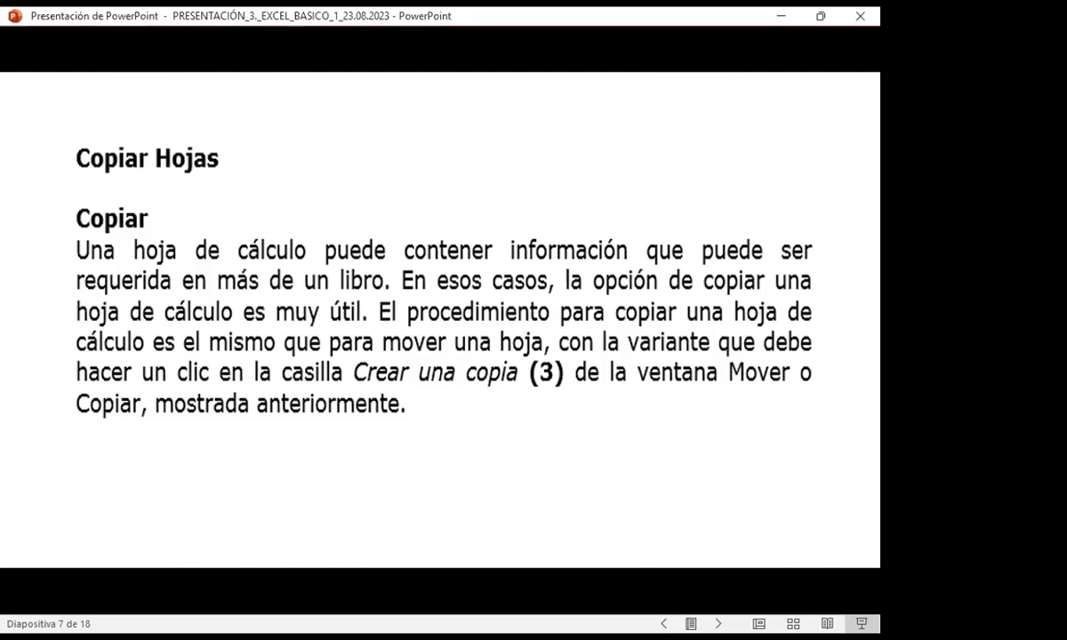
pyautogui.press('Right')
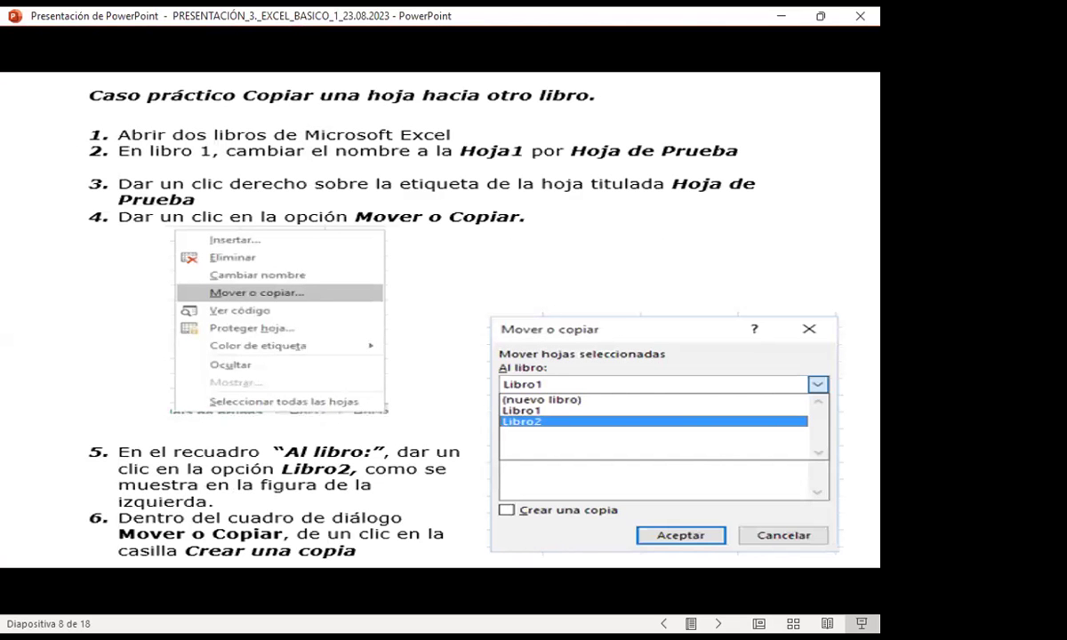
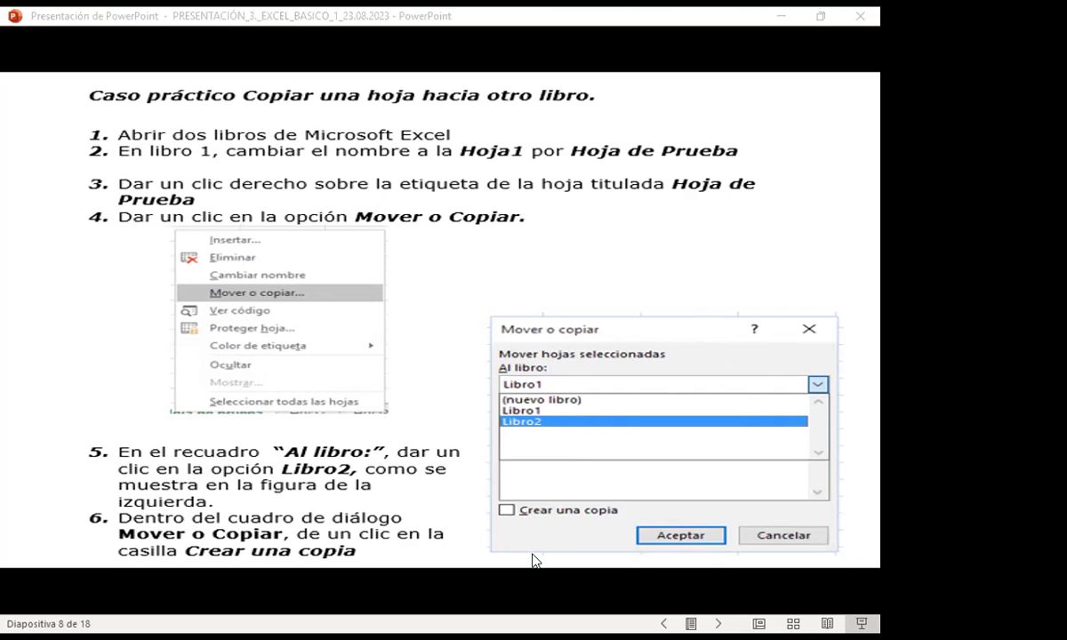
# Leave the PowerPoint slideshow with Alt+Tab and bring the Excel HOLA workbook forward.
pyautogui.hotkey('alt', 'Tab')
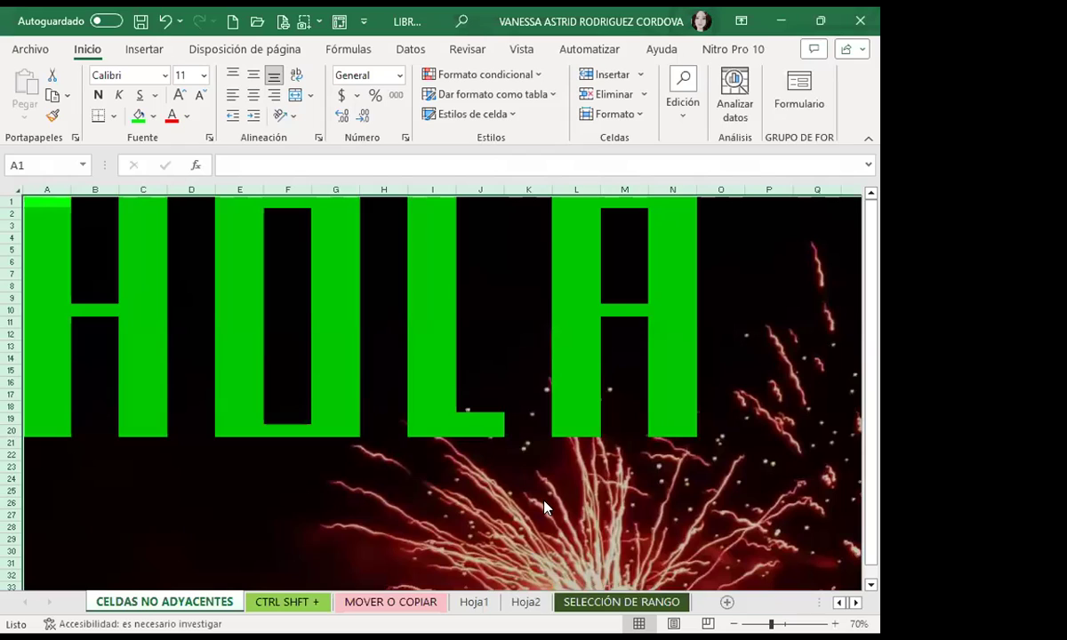
# Look at the CELDAS NO ADYACENTES sheet options, then view the empty Hoja2 sheet.
pyautogui.rightClick(169, 608)
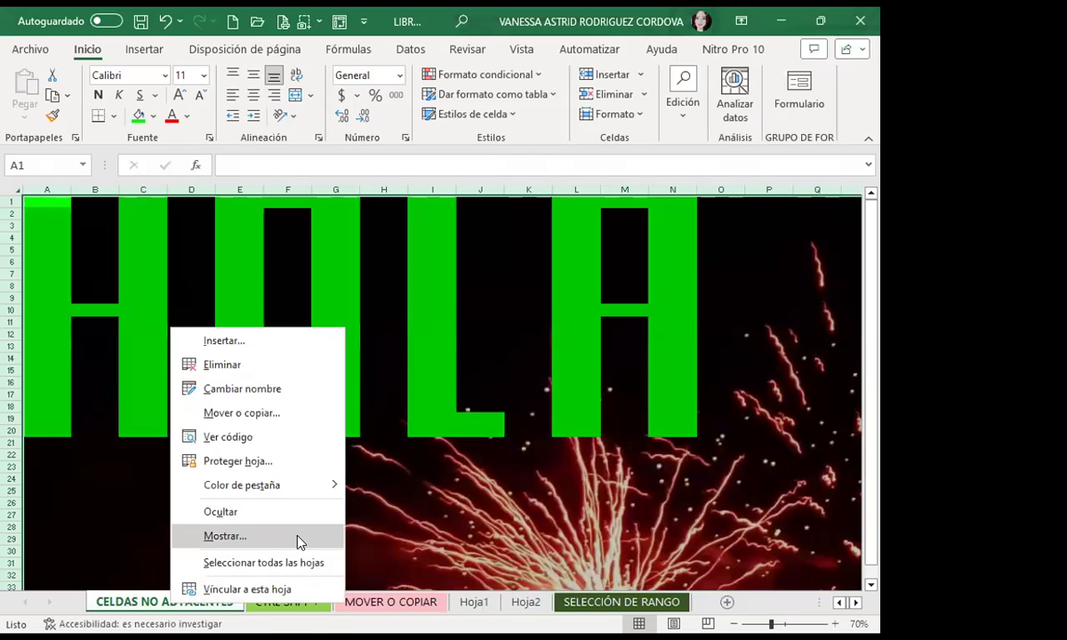
pyautogui.press('Escape')
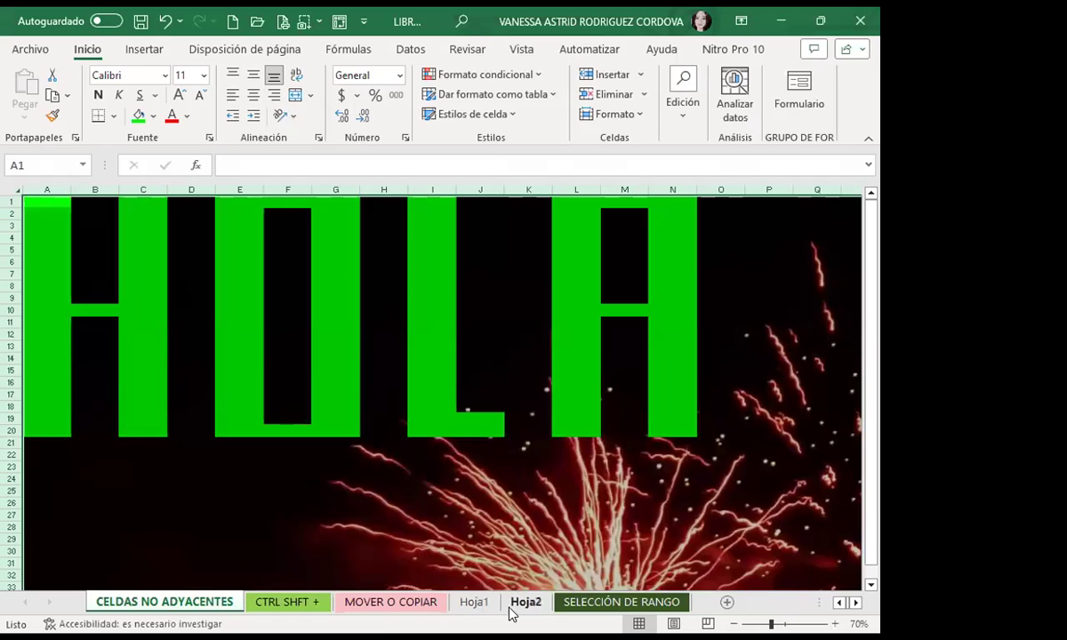
pyautogui.click(526, 603)
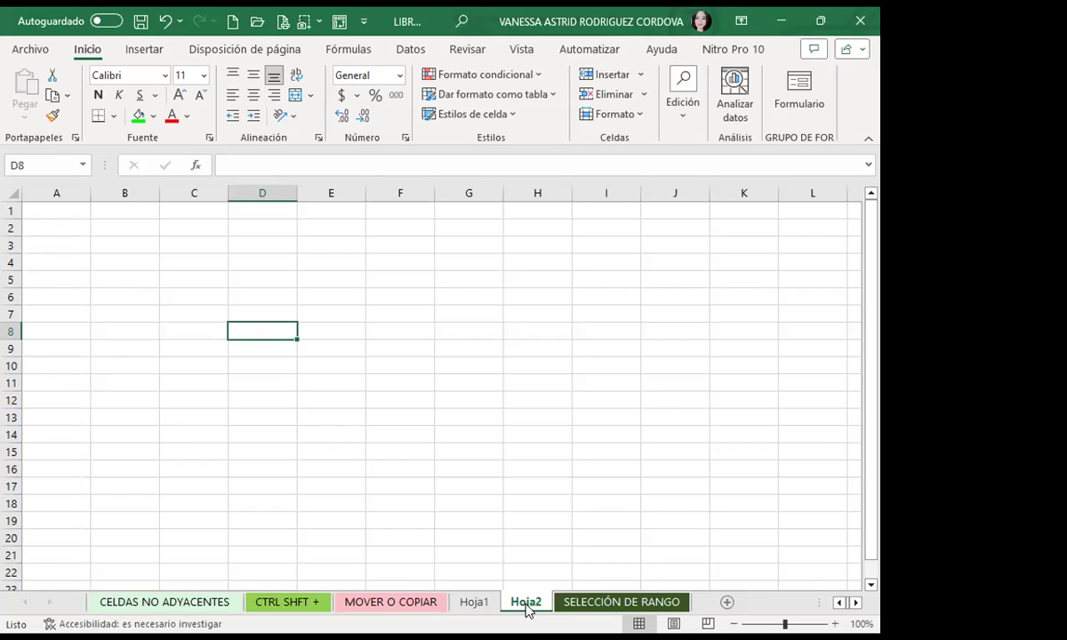
# Copy CELDAS NO ADYACENTES as CELDAS NO ADYACENTES (2) and place it after the original.
pyautogui.rightClick(155, 610)
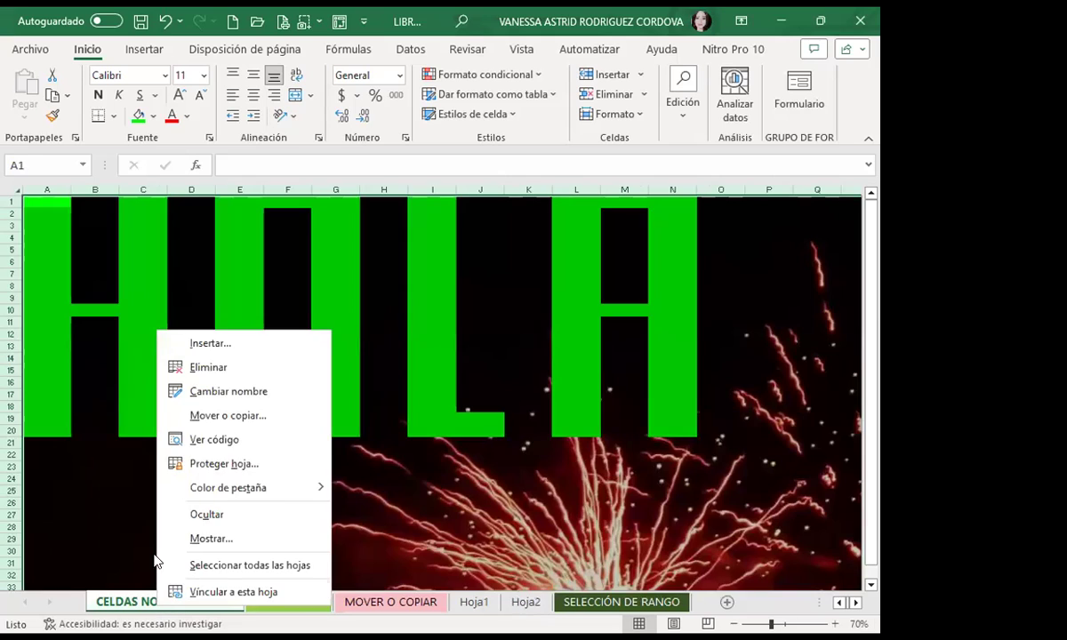
pyautogui.click(228, 416)
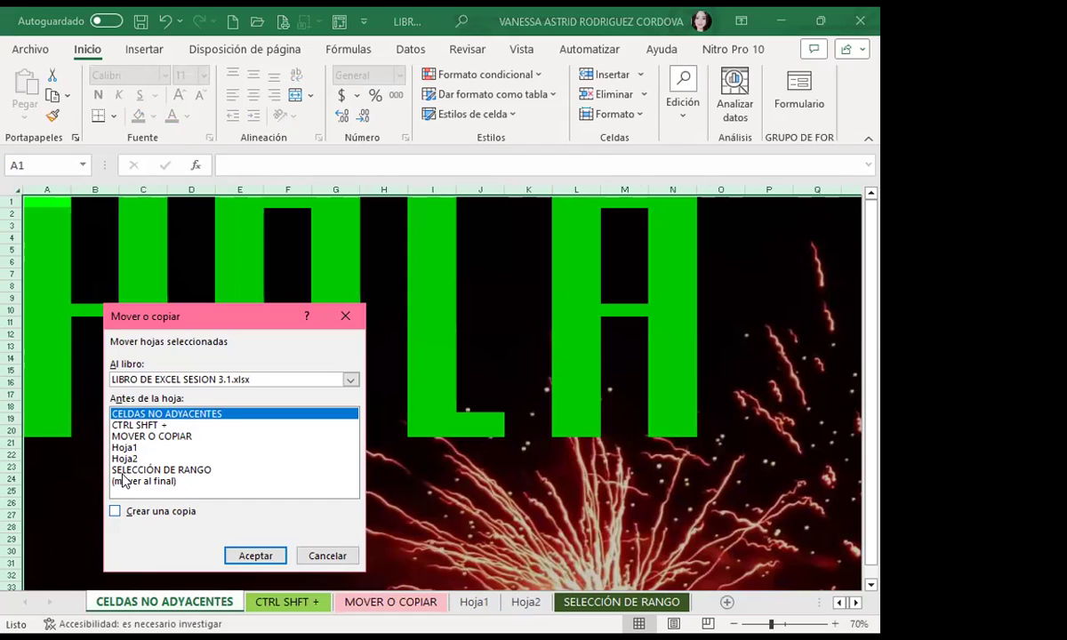
pyautogui.hotkey('alt', 'c')
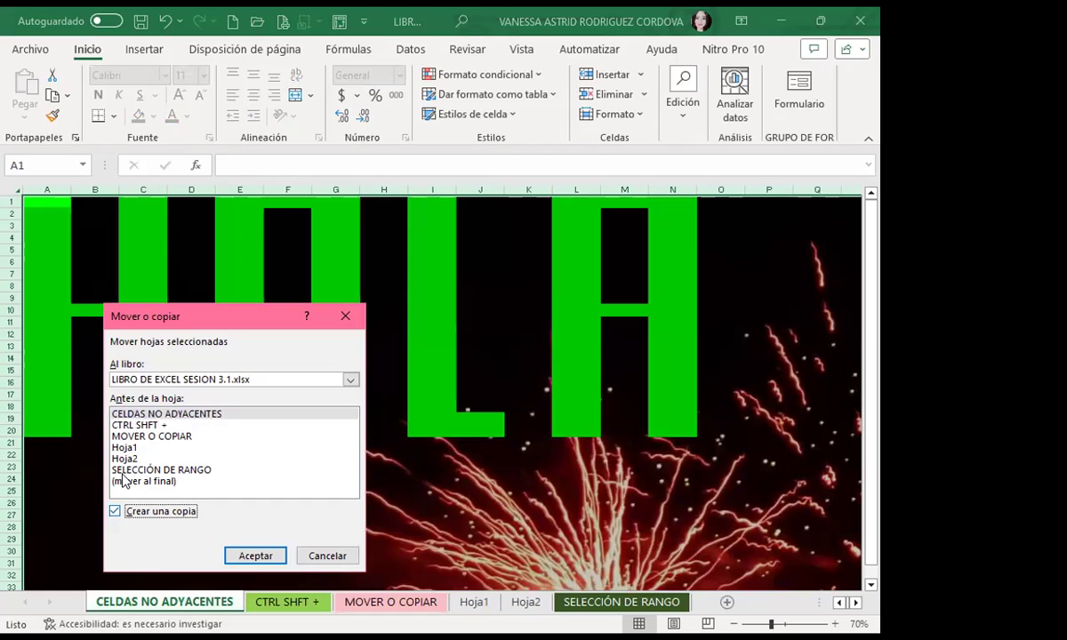
pyautogui.press('Tab')
pyautogui.press('Return')
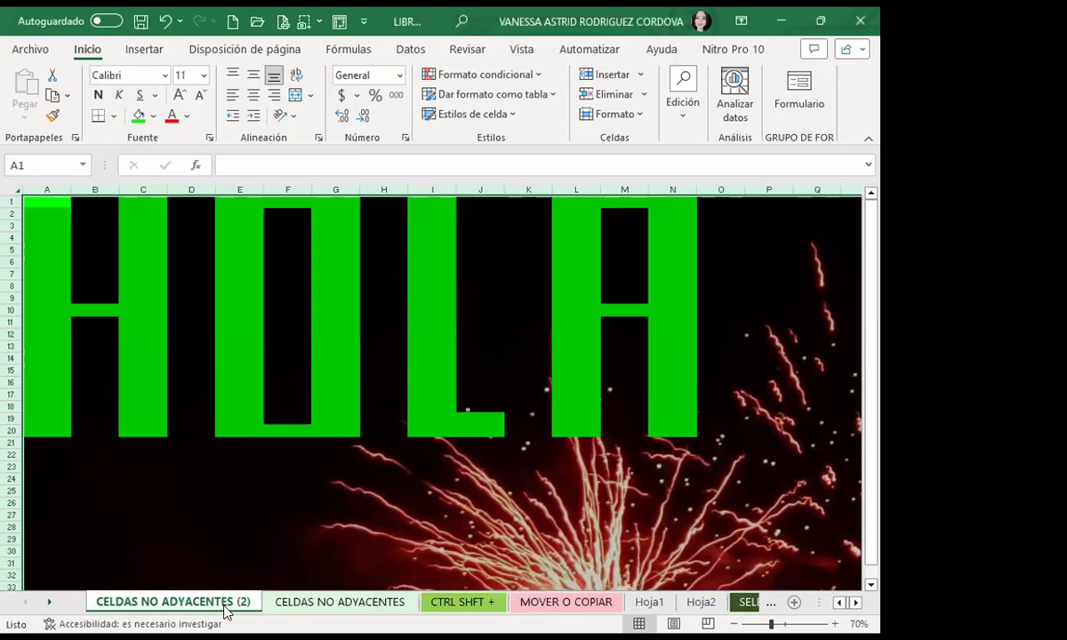
pyautogui.moveTo(430, 591); pyautogui.dragTo(405, 595)
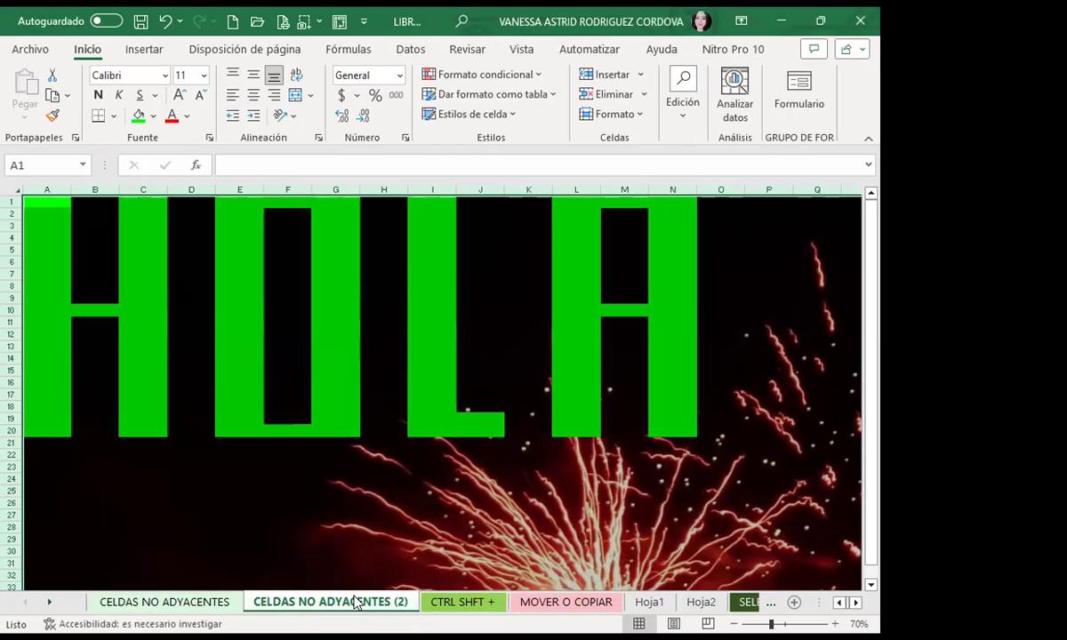
# Drag CELDAS NO ADYACENTES (2) after MOVER O COPIAR, check the tabs, and select O22.
pyautogui.click(184, 605)
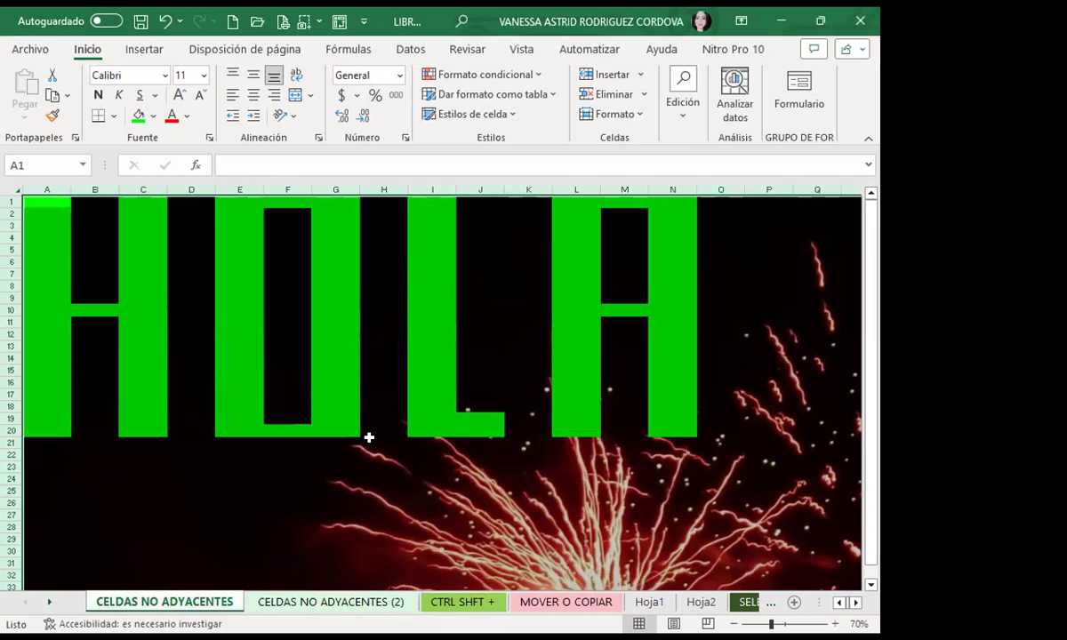
pyautogui.moveTo(331, 602); pyautogui.dragTo(627, 607)
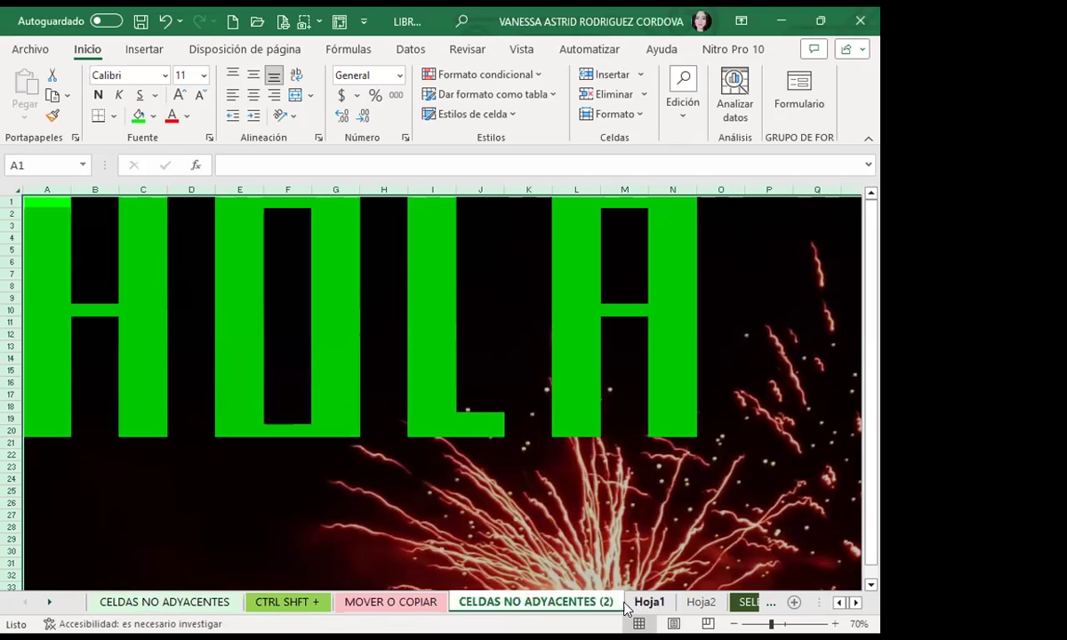
pyautogui.click(214, 603)
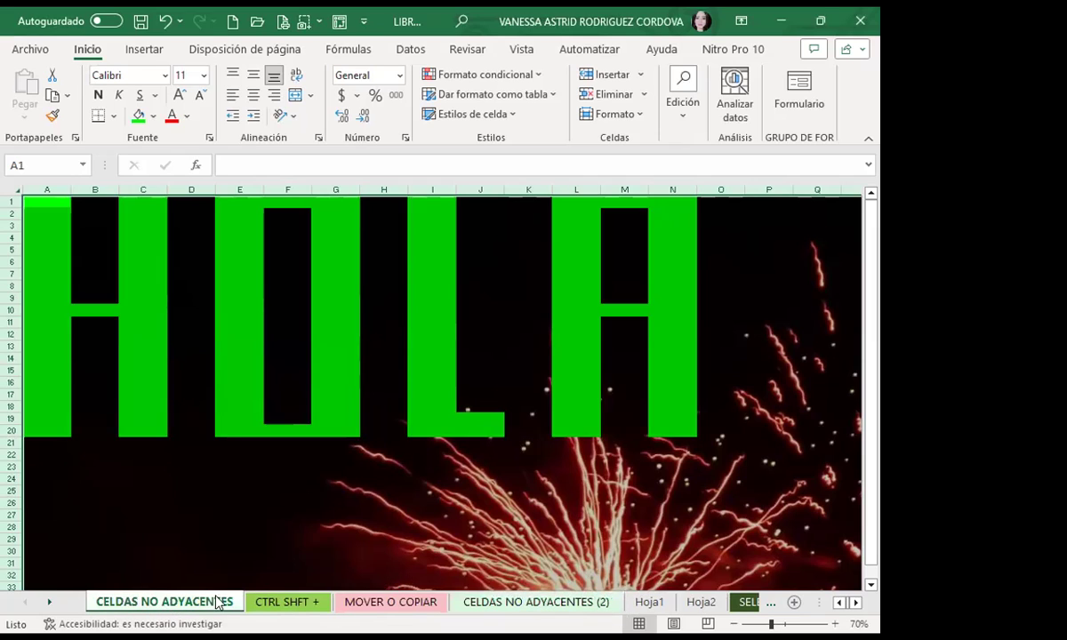
pyautogui.click(271, 602)
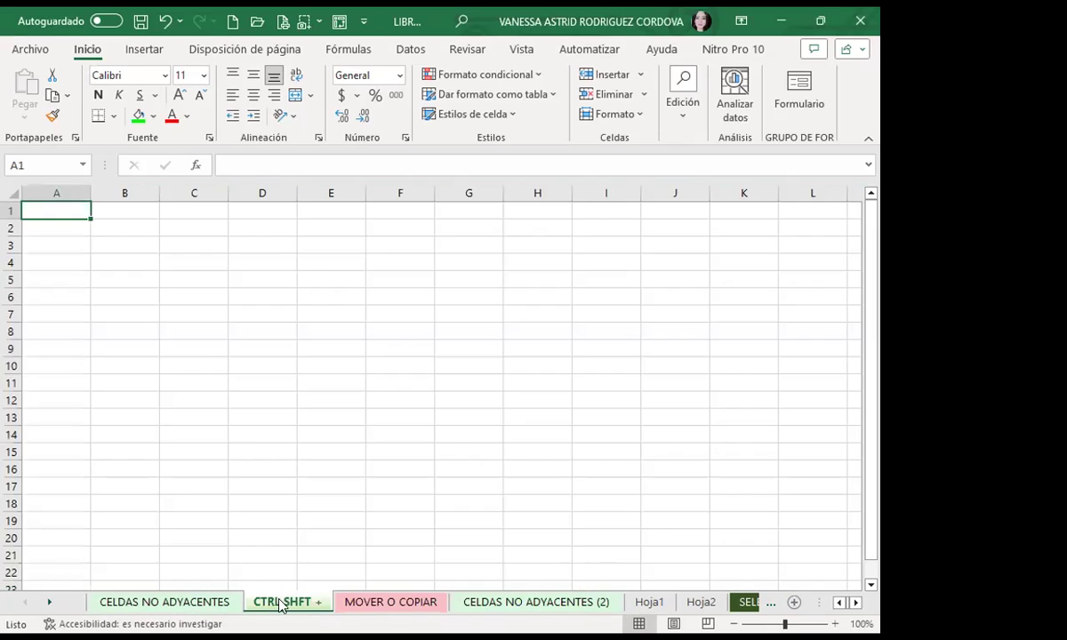
pyautogui.click(537, 607)
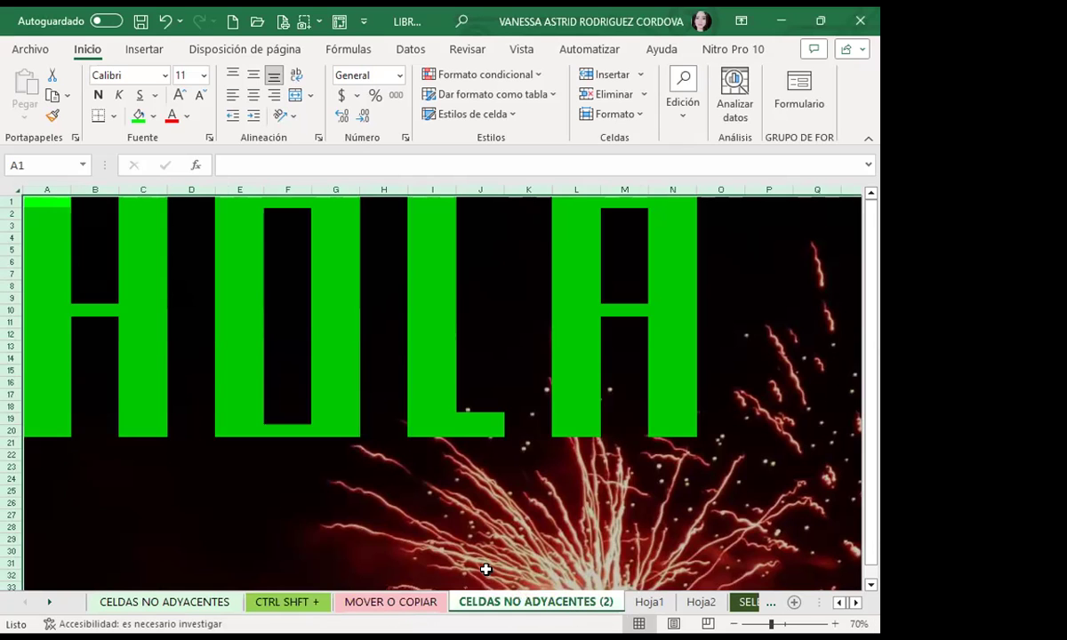
pyautogui.click(729, 452)
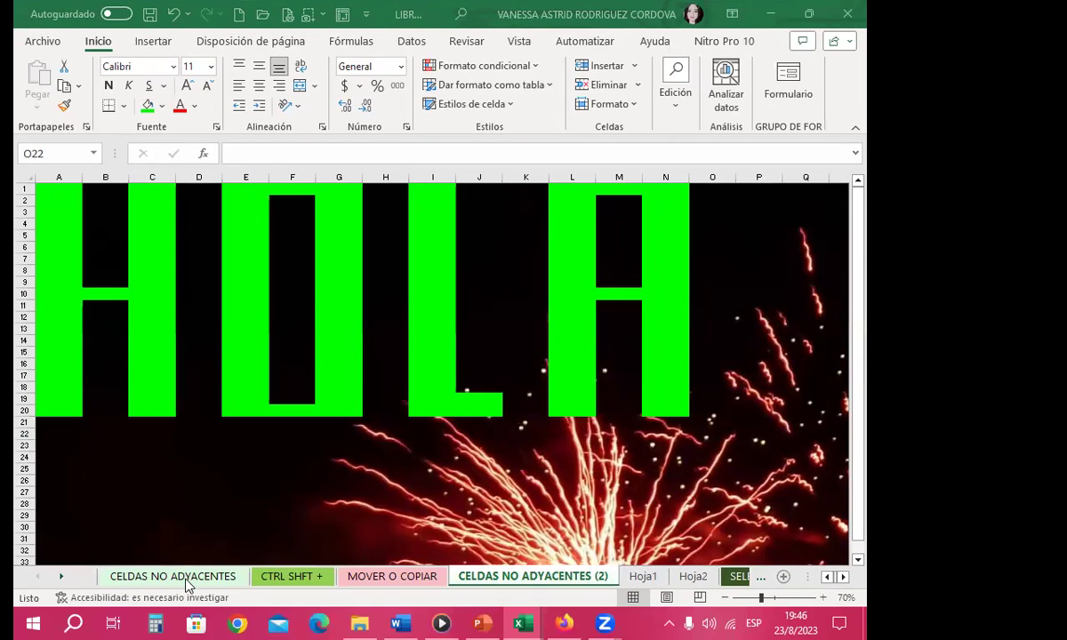
# Copy the CELDAS NO ADYACENTES sheet into a (nuevo libro) workbook via Mover o copiar.
pyautogui.rightClick(186, 578)
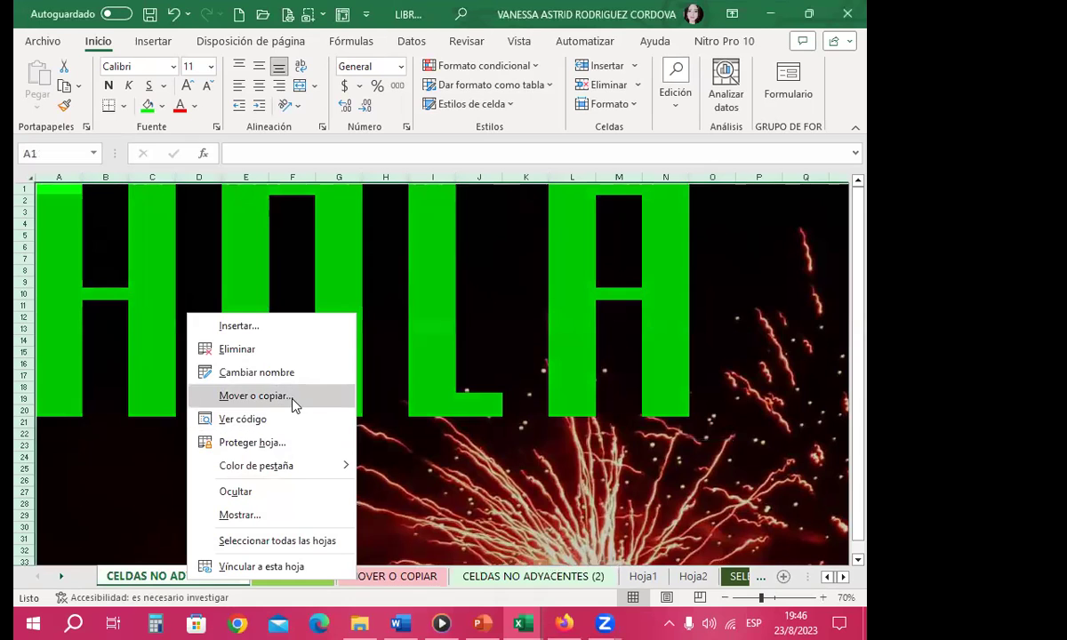
pyautogui.click(289, 409)
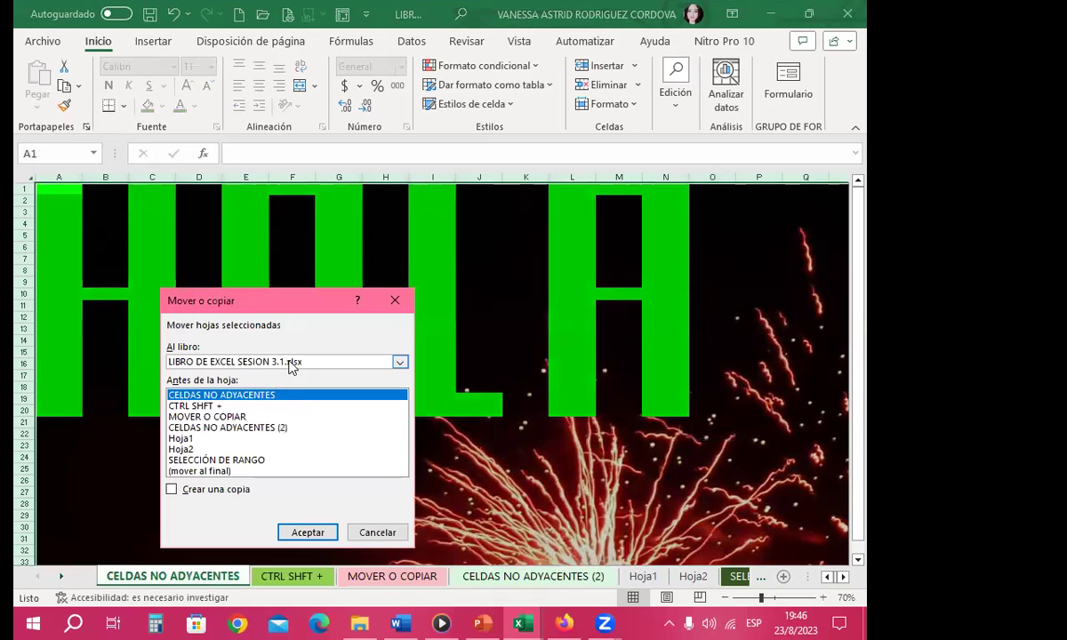
pyautogui.click(297, 365)
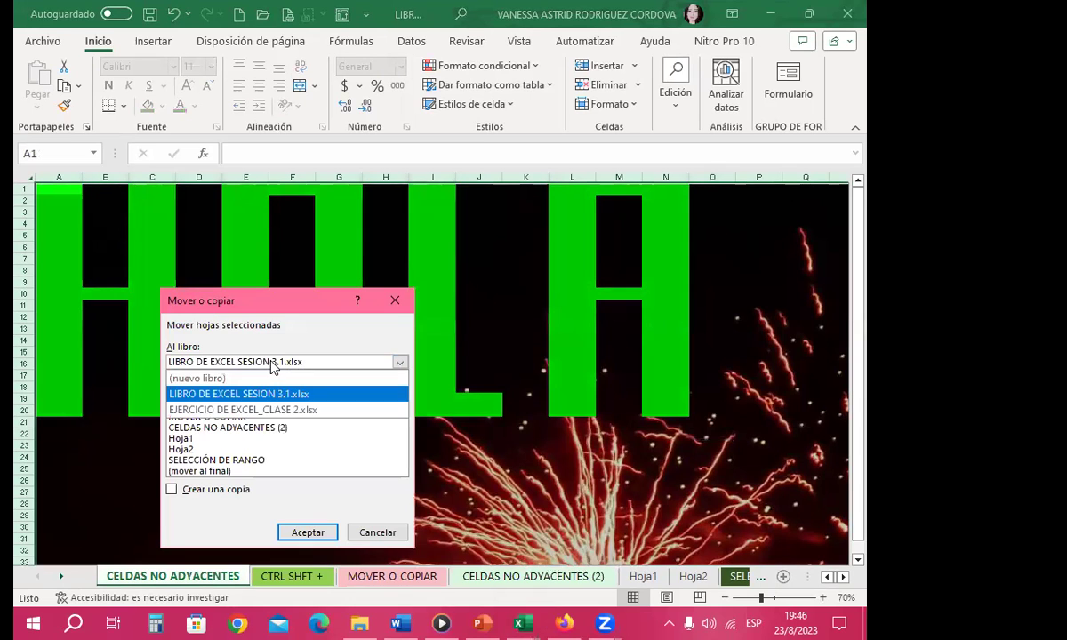
pyautogui.click(214, 375)
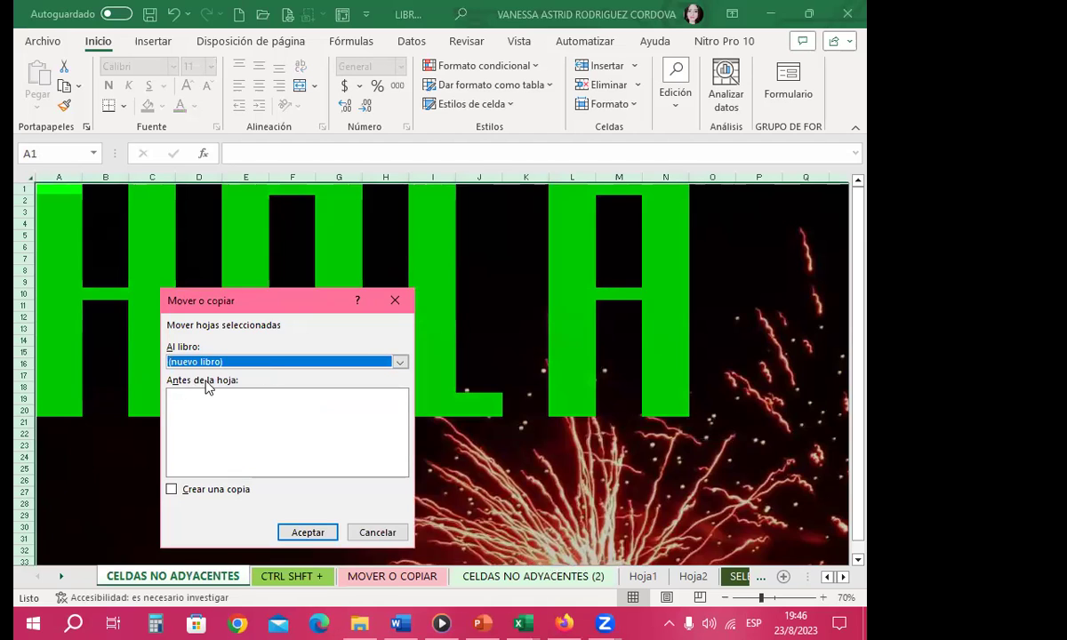
pyautogui.click(171, 490)
pyautogui.click(172, 490)
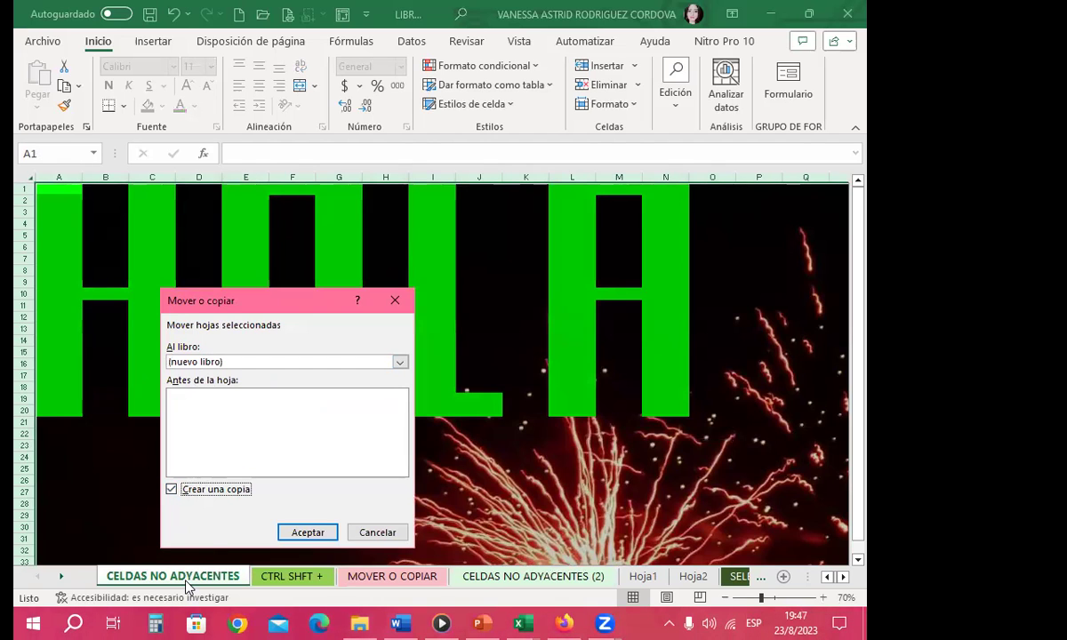
pyautogui.click(305, 533)
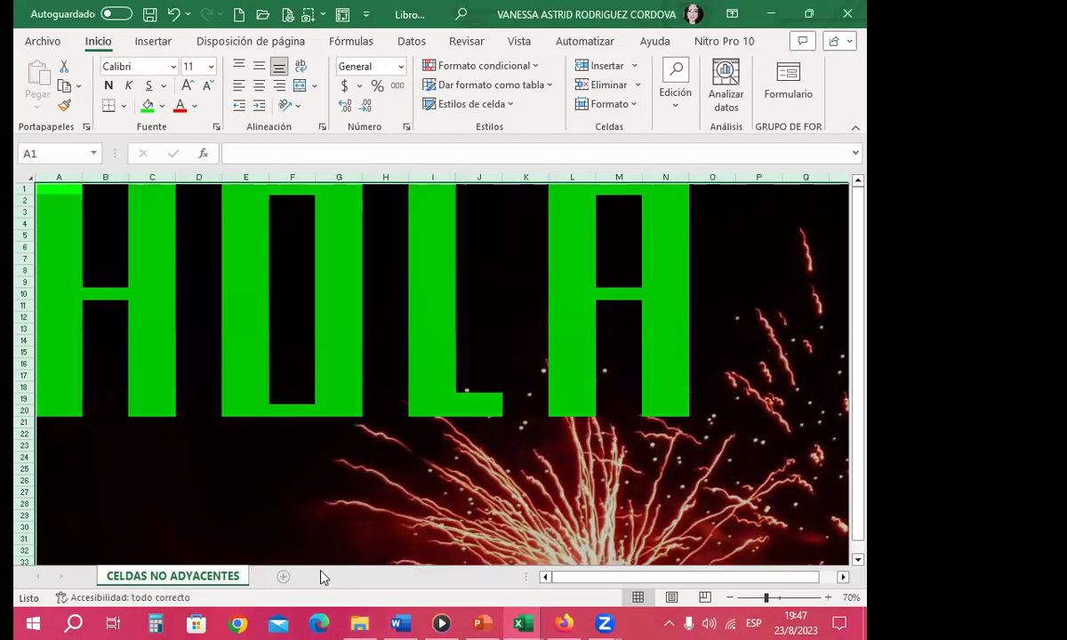
# Return to LIBRO DE EXCEL SESION 3.1, view CTRL SHFT + and Hoja2, then check Libro1.
pyautogui.click(523, 622)
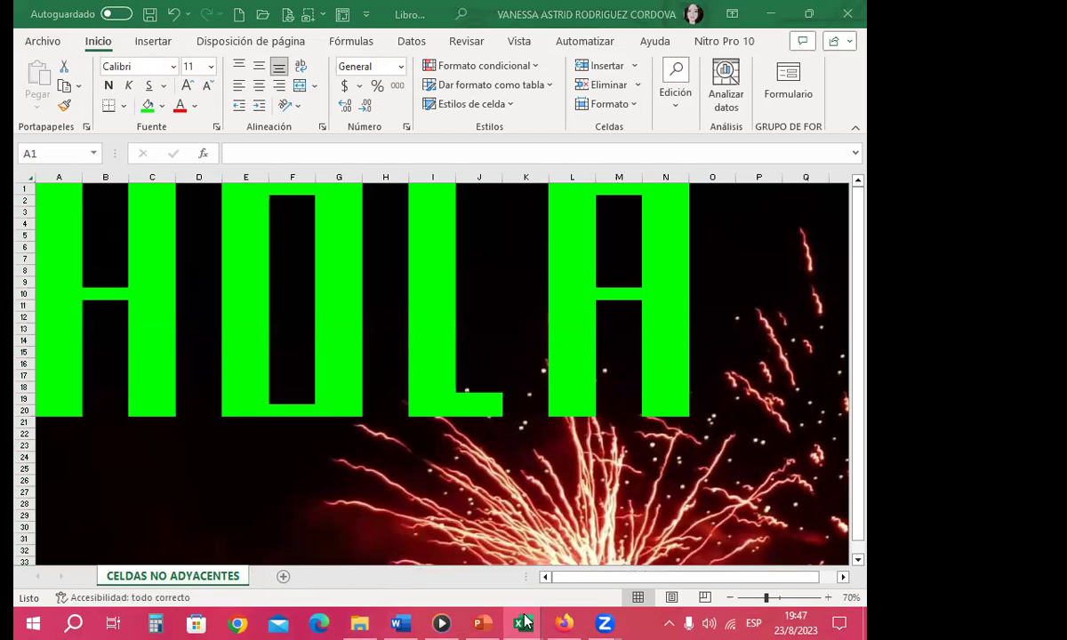
pyautogui.moveTo(523, 622)
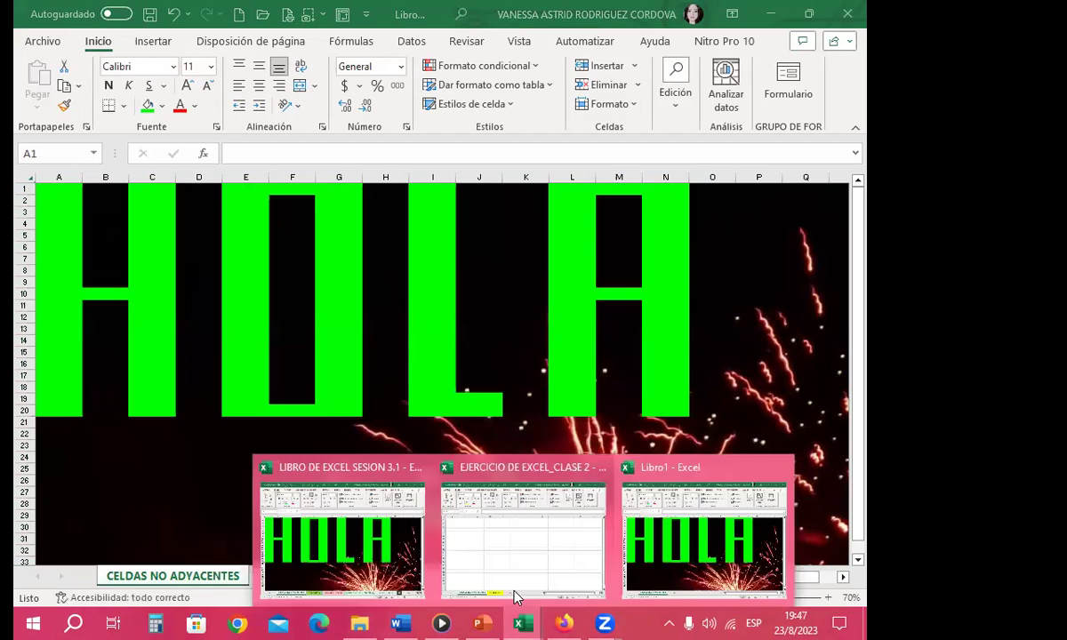
pyautogui.click(329, 572)
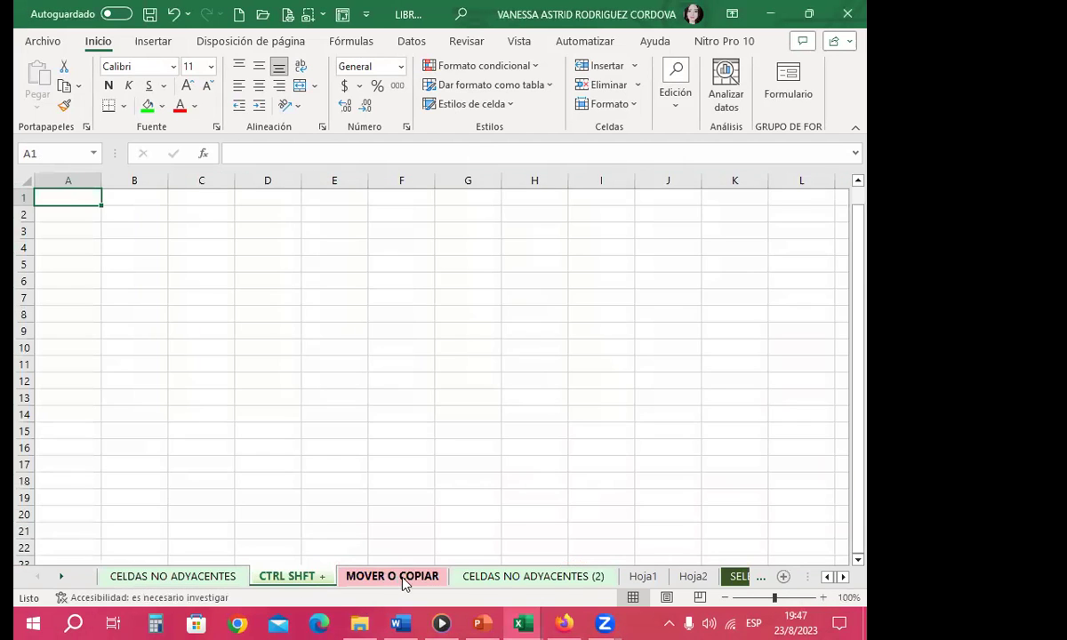
pyautogui.click(503, 577)
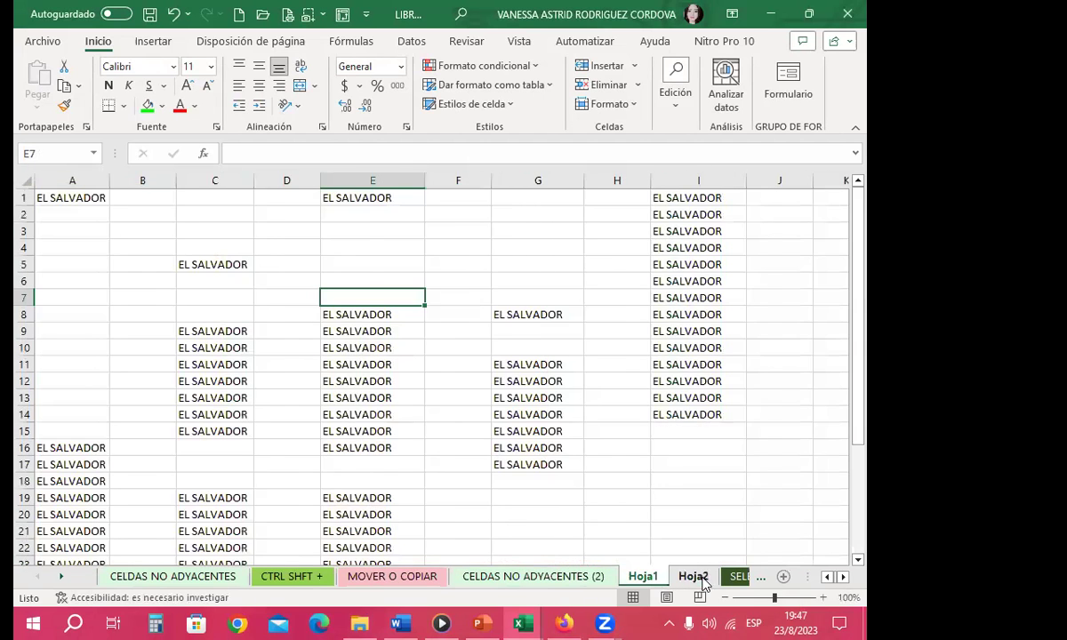
pyautogui.click(694, 578)
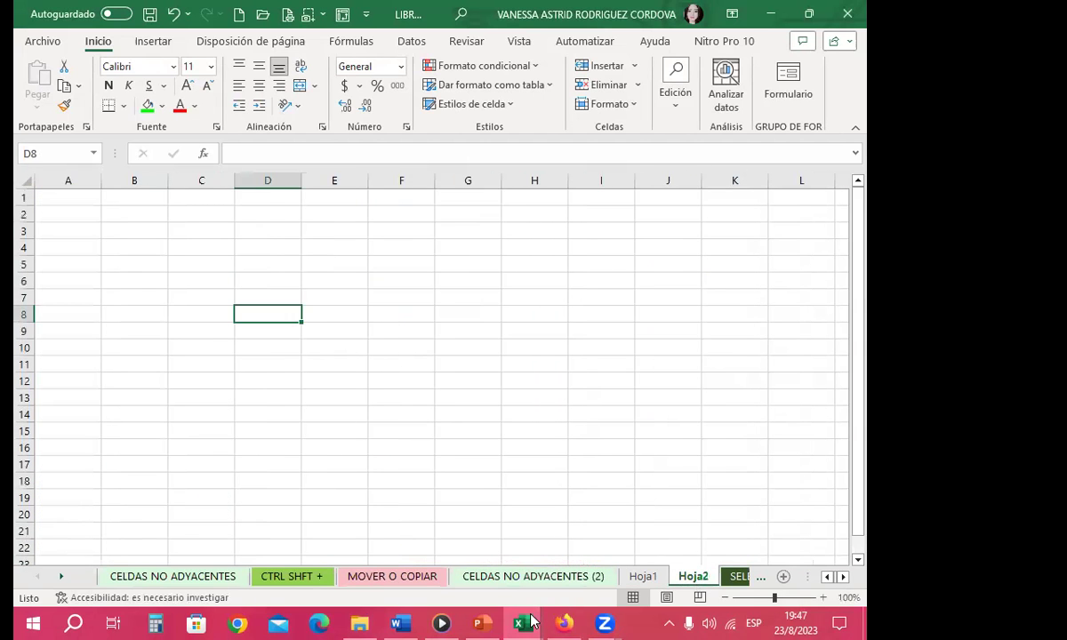
pyautogui.moveTo(523, 623)
pyautogui.click(652, 558)
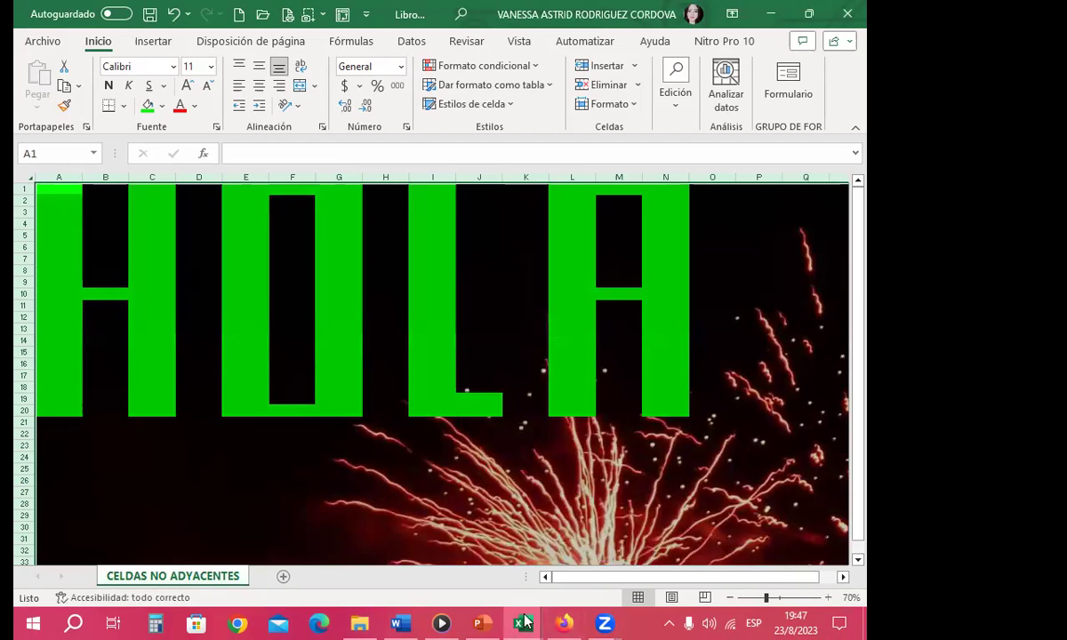
# Back in LIBRO DE EXCEL SESION, group the CTRL SHFT +, MOVER O COPIAR and Hoja1 sheets.
pyautogui.moveTo(524, 623)
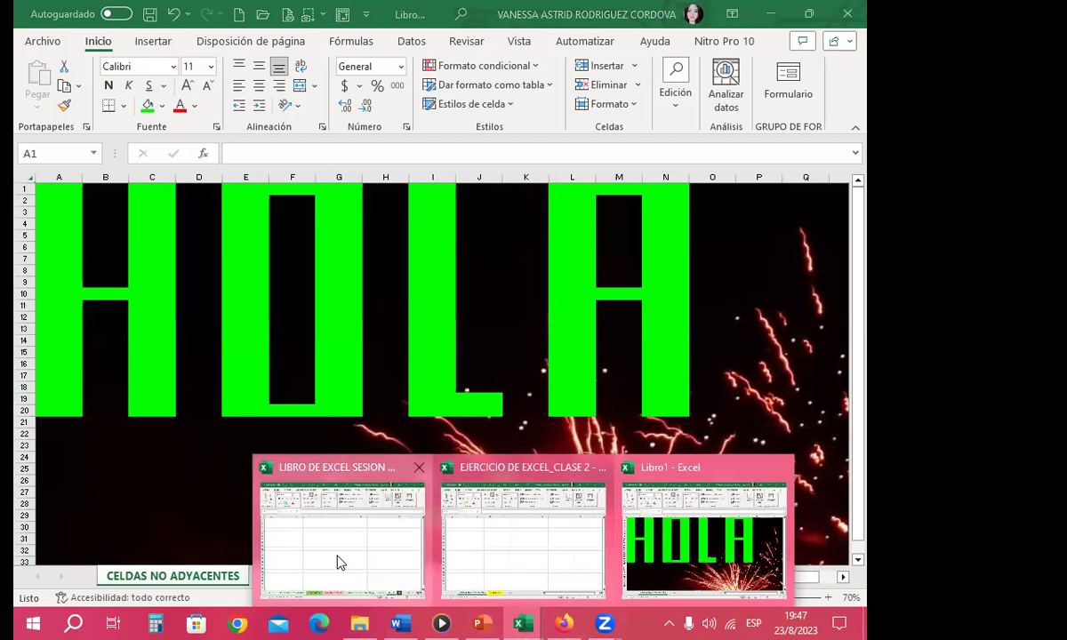
pyautogui.click(302, 574)
pyautogui.click(286, 577)
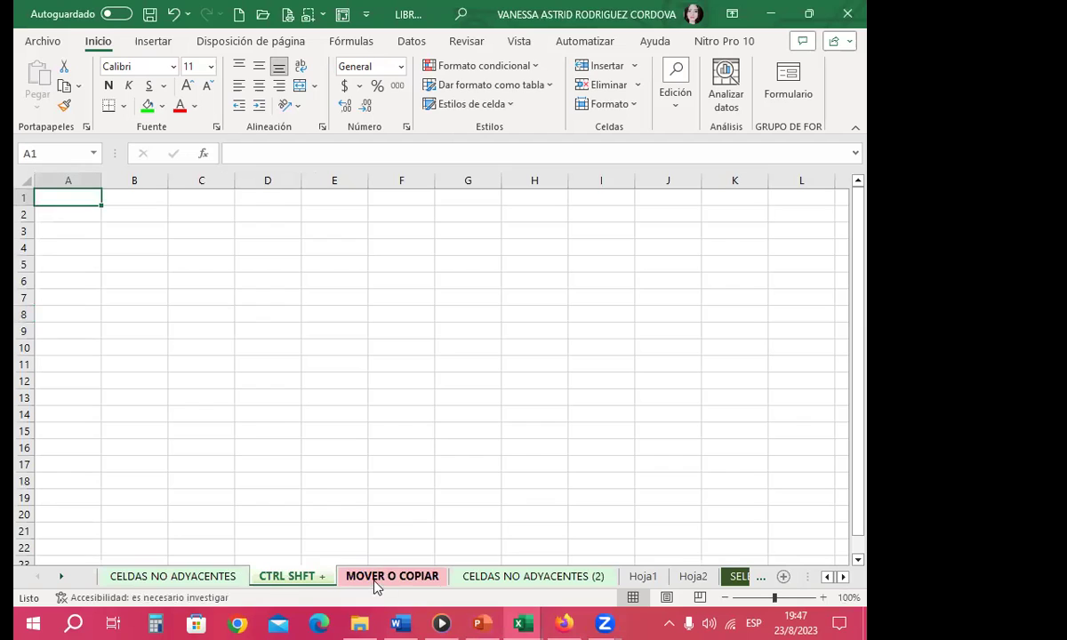
pyautogui.keyDown('ctrl'); pyautogui.click(388, 578); pyautogui.keyUp('ctrl')
pyautogui.keyDown('ctrl'); pyautogui.click(635, 578); pyautogui.keyUp('ctrl')
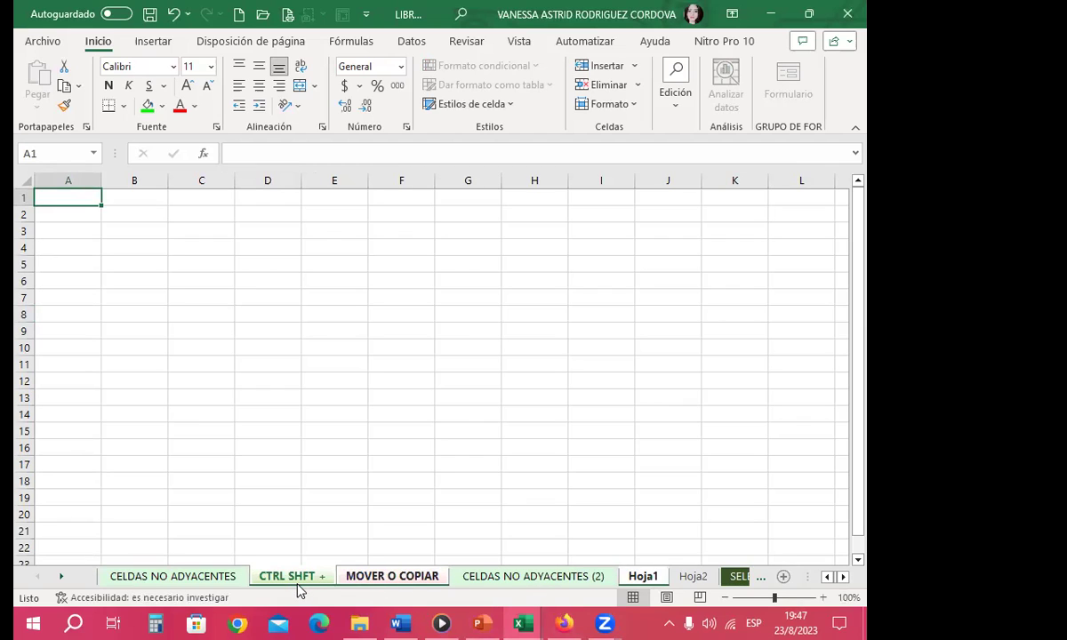
# Copy the three grouped sheets to the end of Libro1 with Crear una copia ticked.
pyautogui.rightClick(408, 581)
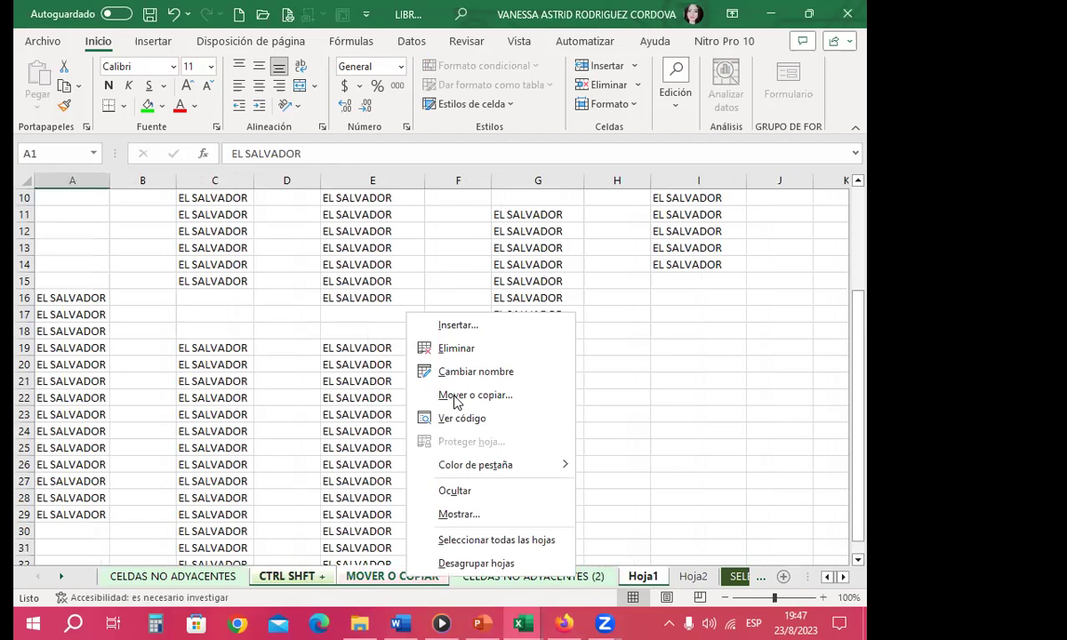
pyautogui.click(456, 396)
pyautogui.click(360, 355)
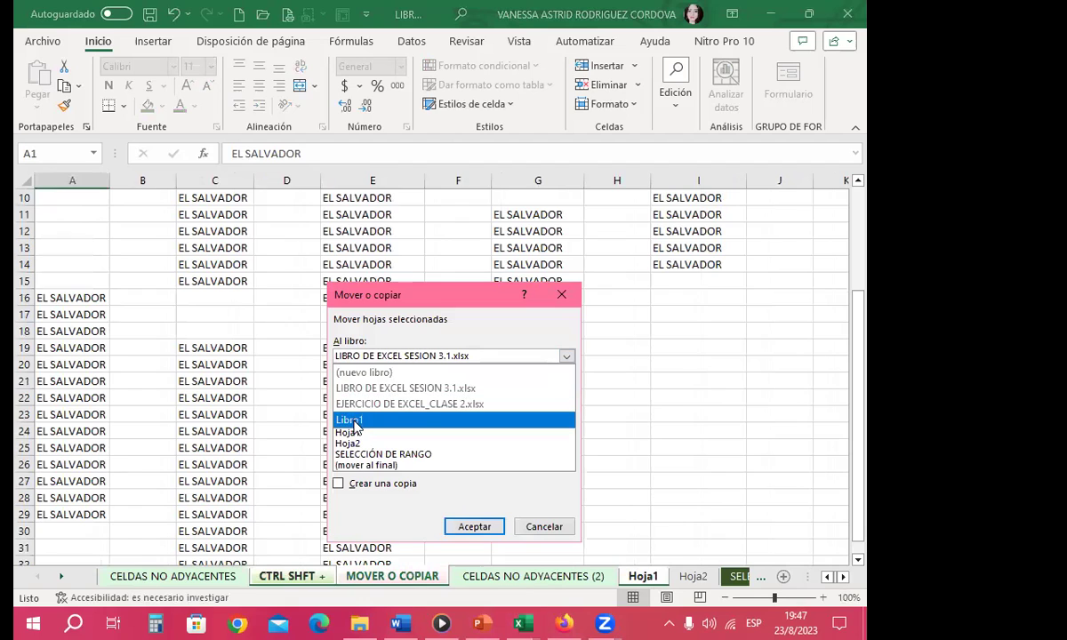
pyautogui.click(353, 422)
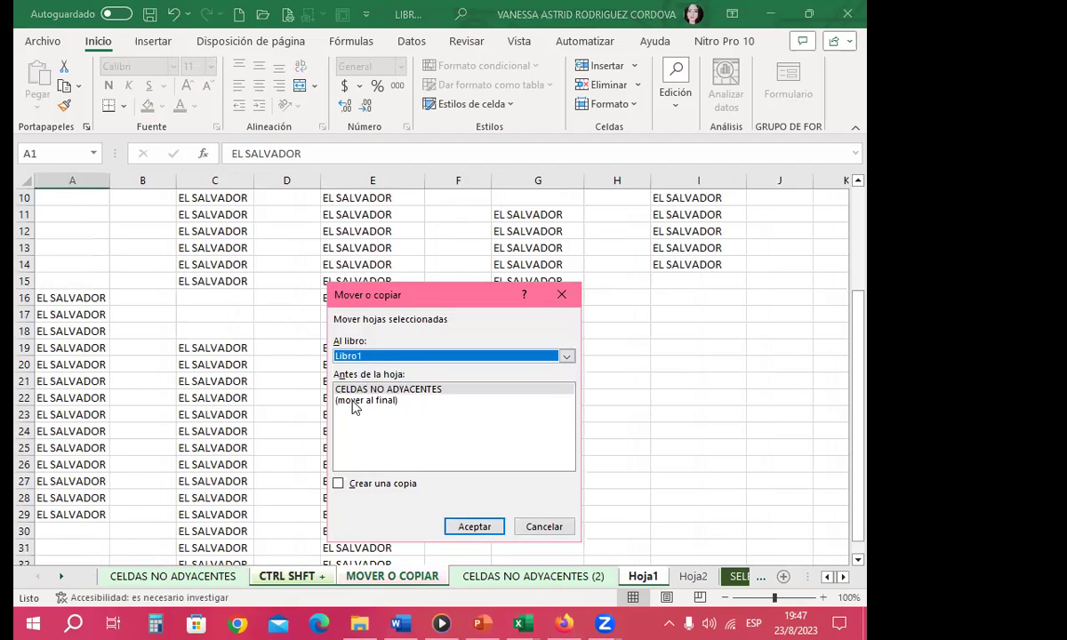
pyautogui.click(354, 402)
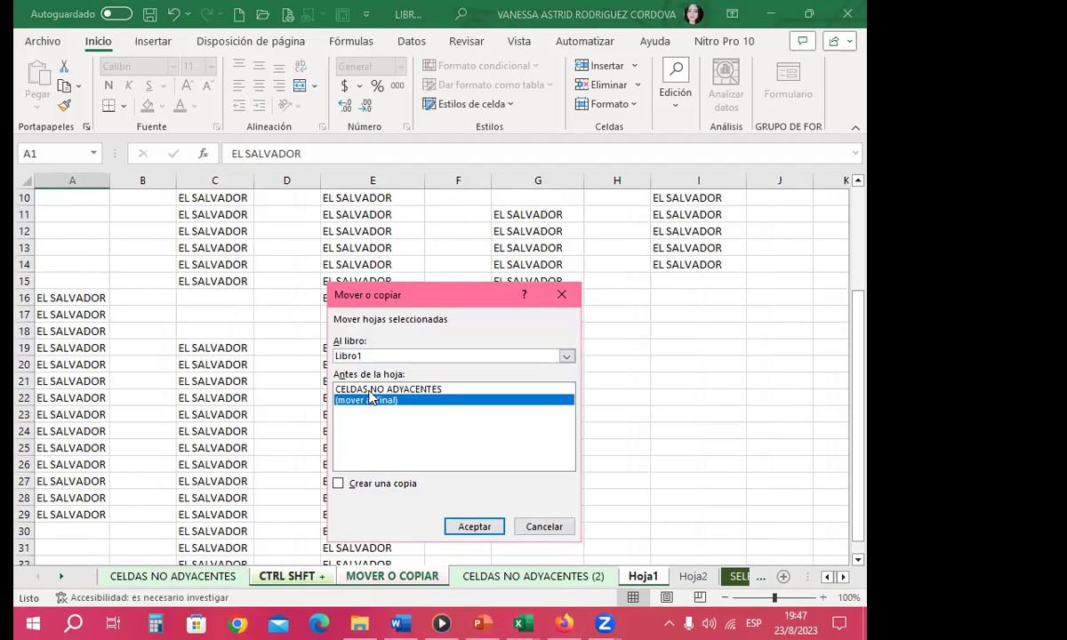
pyautogui.click(386, 480)
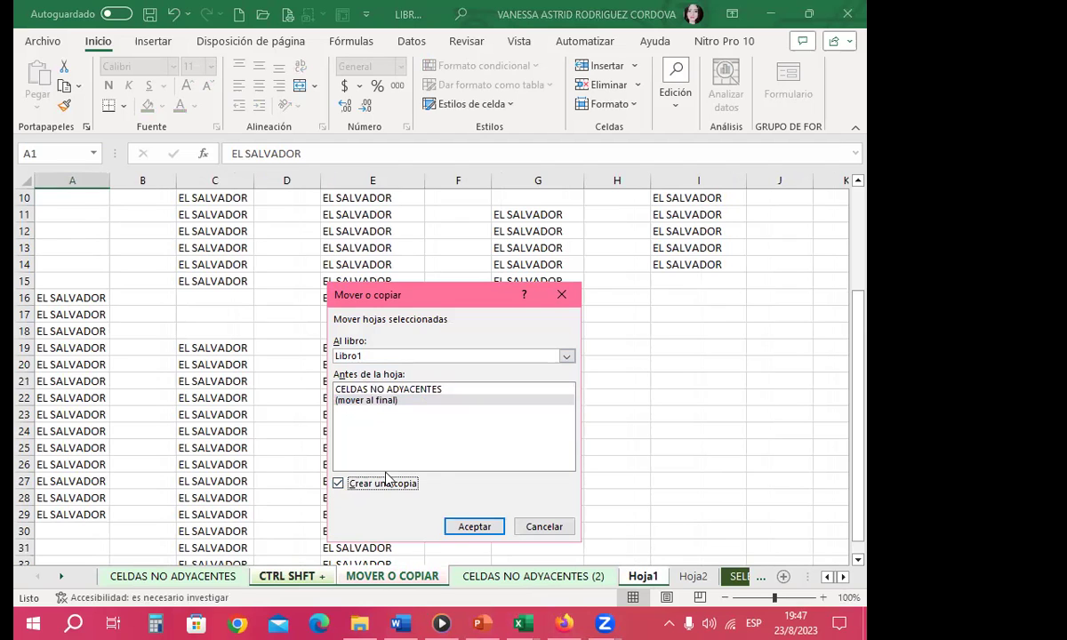
pyautogui.click(457, 525)
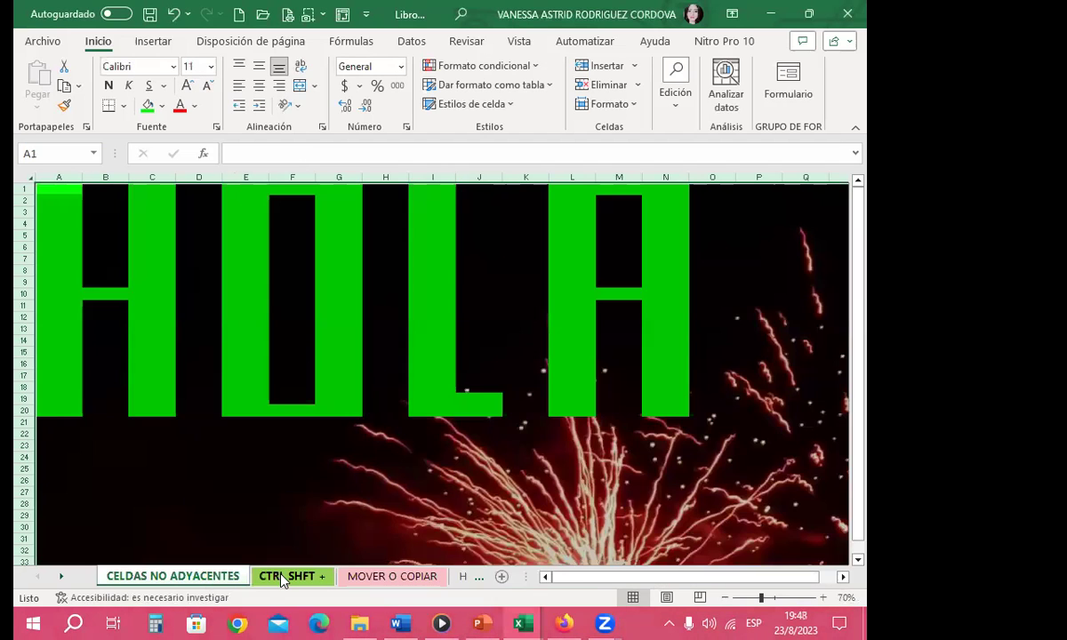
pyautogui.click(286, 576)
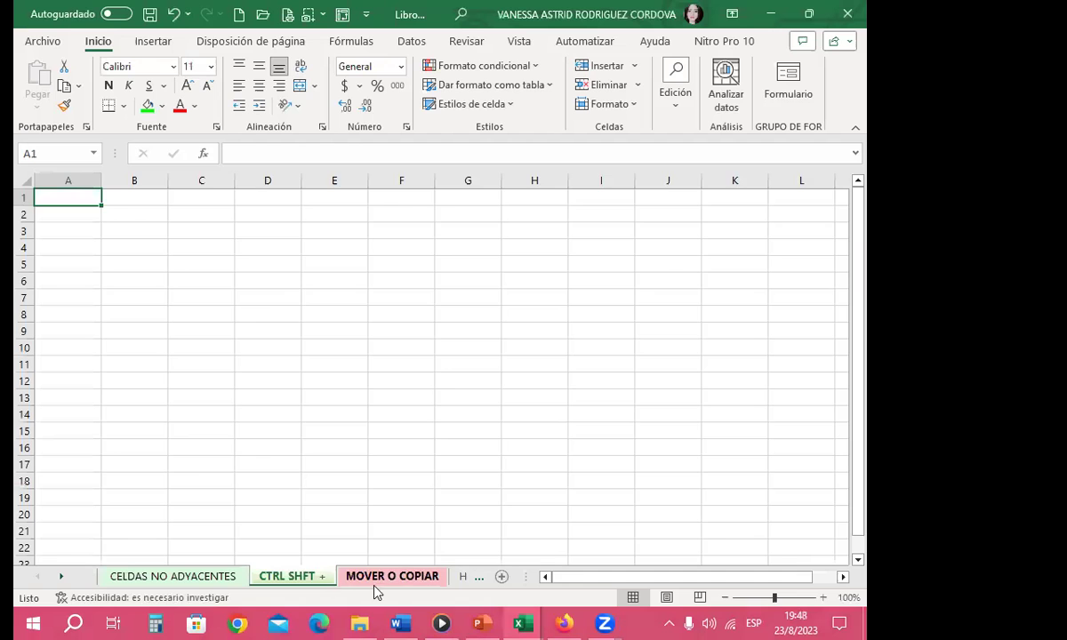
# Cycle through the copied CTRL SHFT +, MOVER O COPIAR and Hoja1 sheets in Libro1.
pyautogui.click(411, 578)
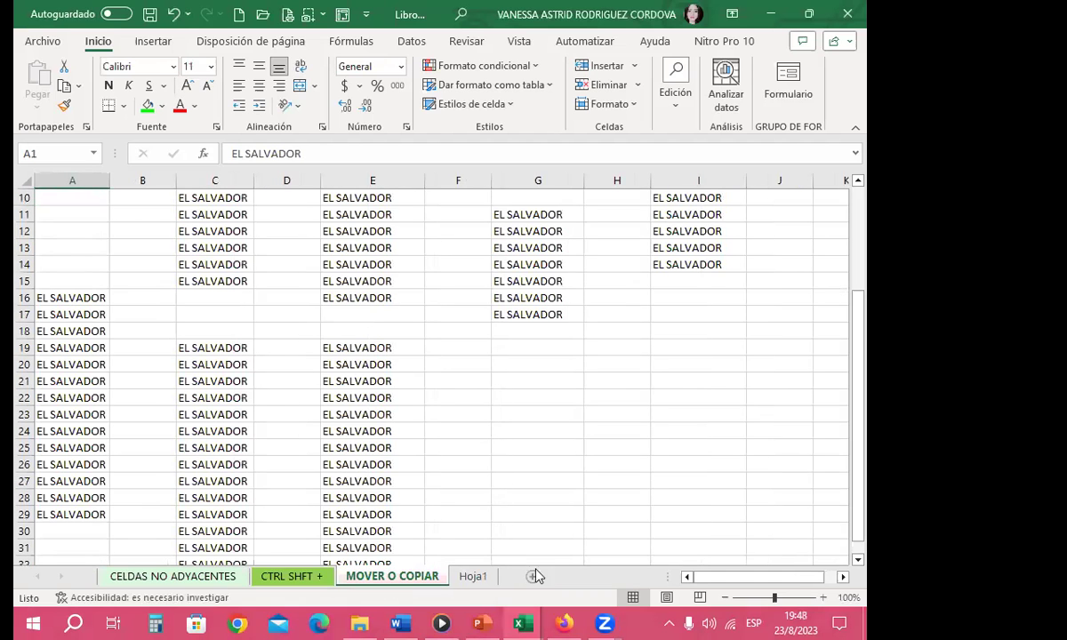
pyautogui.click(478, 578)
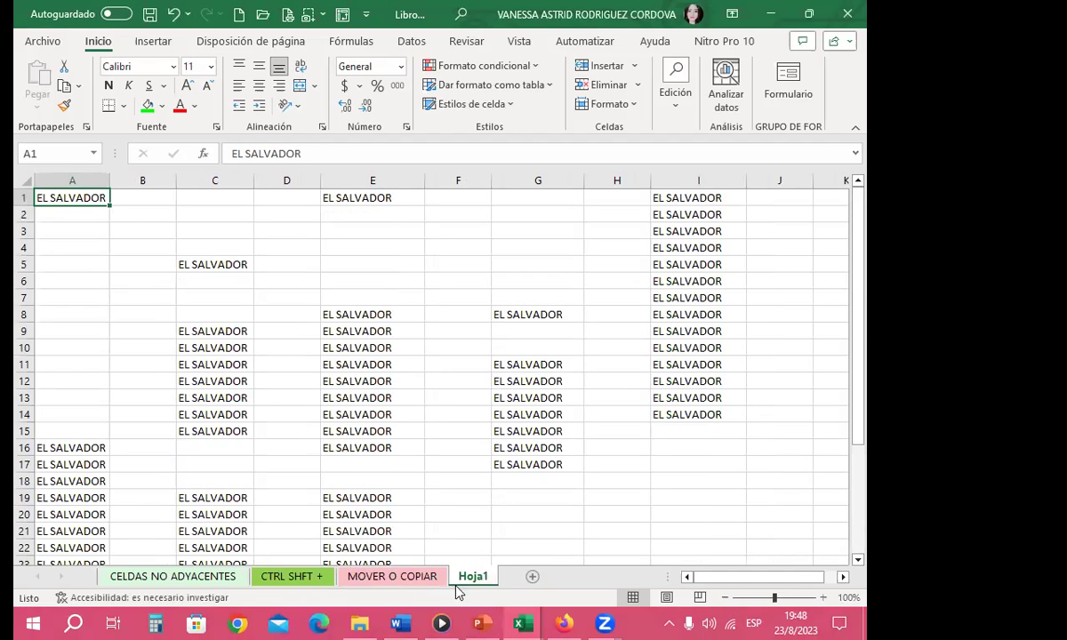
pyautogui.click(156, 578)
pyautogui.click(286, 578)
pyautogui.click(388, 578)
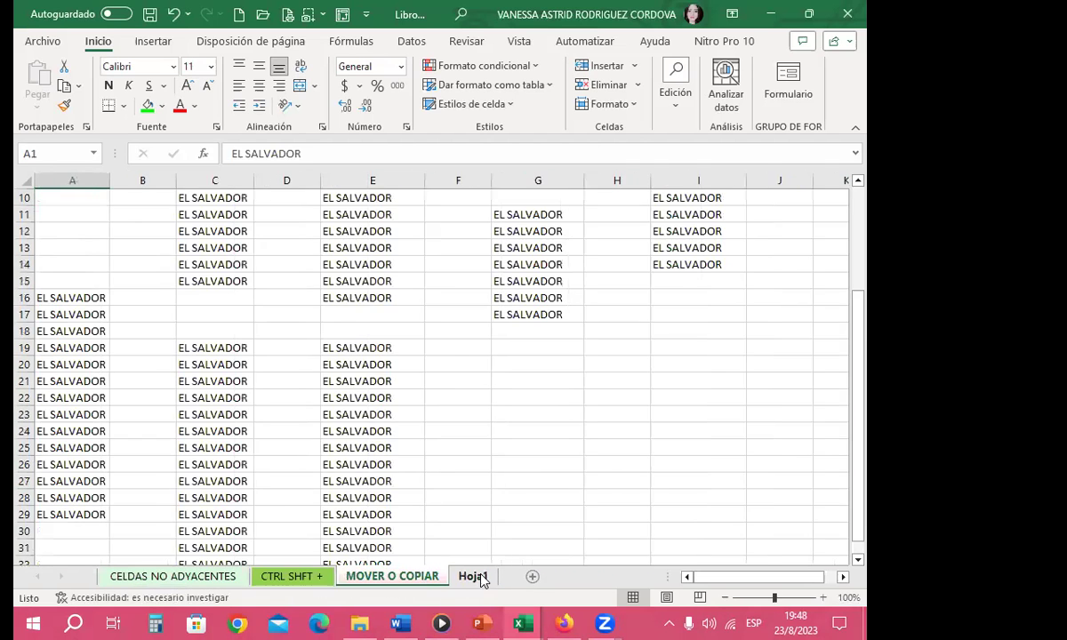
pyautogui.click(474, 578)
pyautogui.click(208, 577)
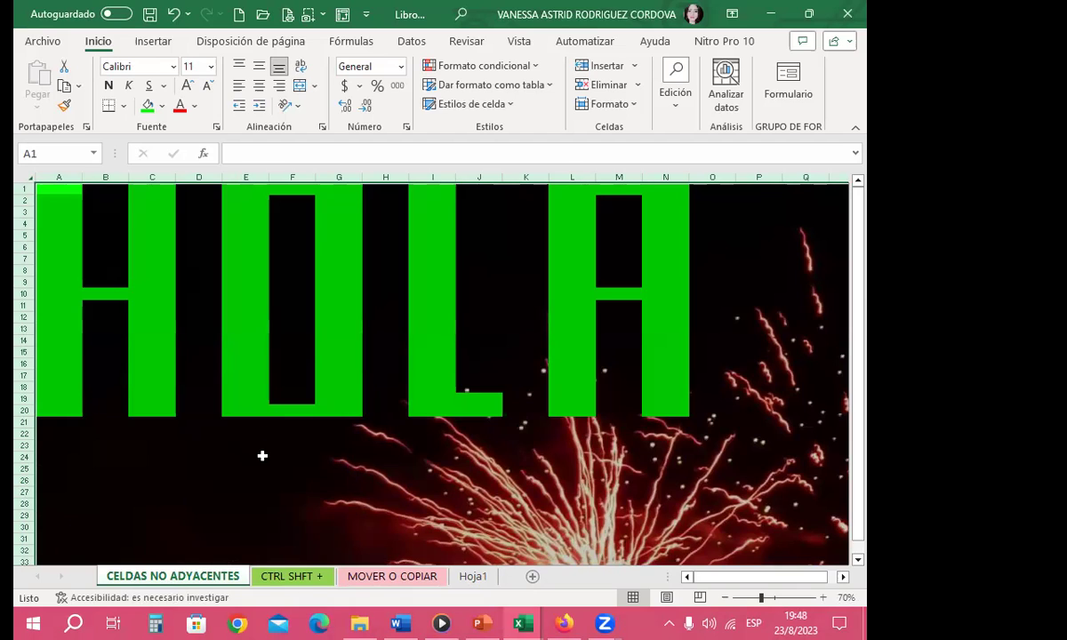
# Select E16 on MOVER O COPIAR and F11:F13 on CTRL SHFT +, then return to CELDAS NO ADYACENTES.
pyautogui.click(289, 576)
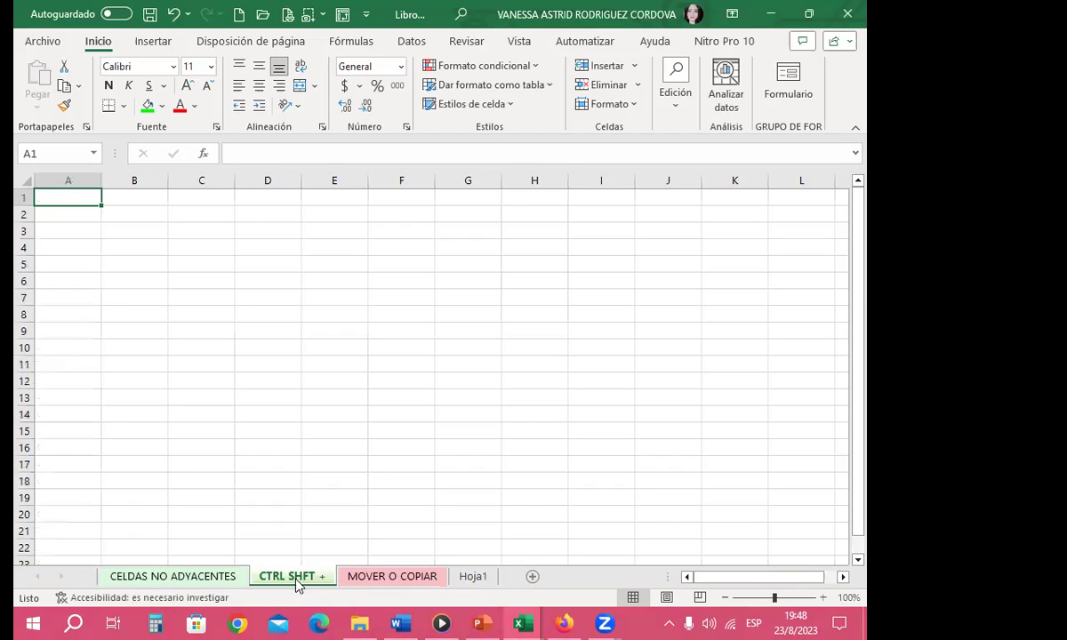
pyautogui.click(382, 580)
pyautogui.click(367, 298)
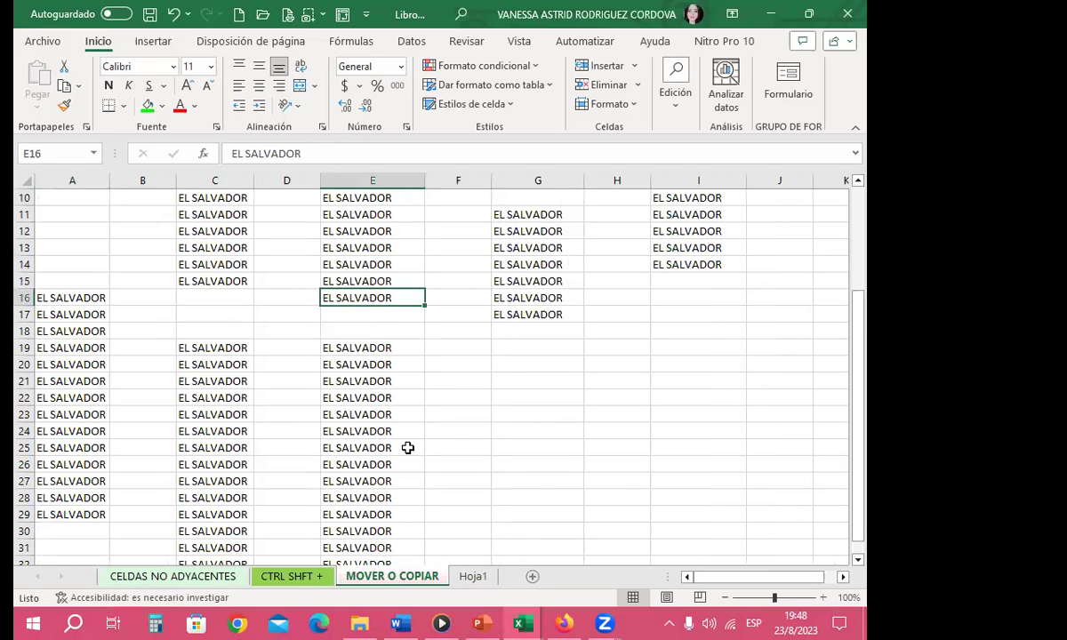
pyautogui.click(472, 577)
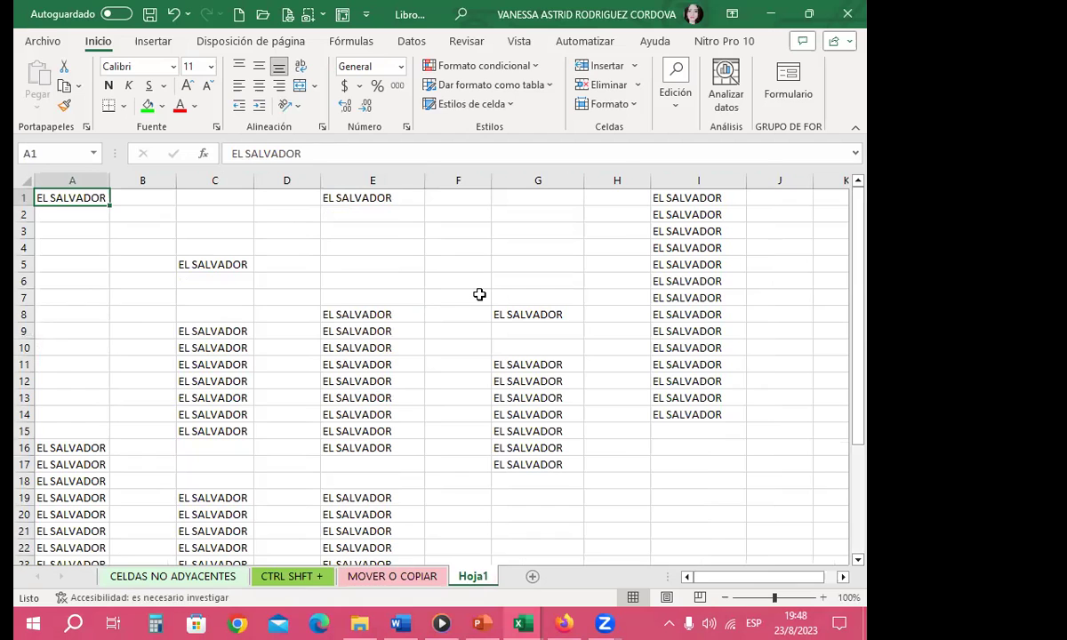
pyautogui.click(286, 576)
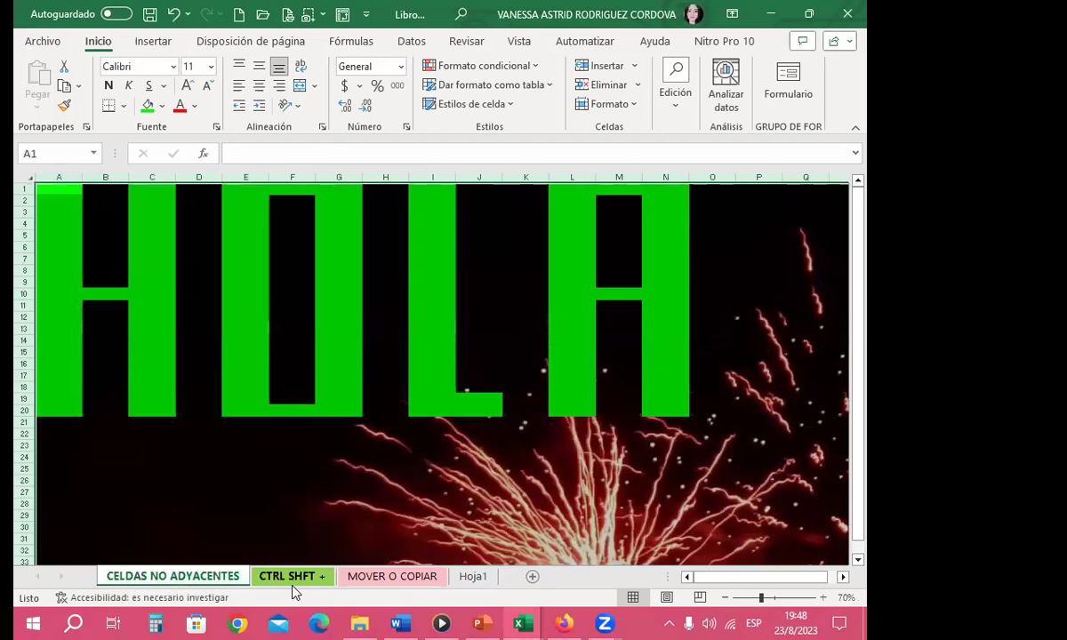
pyautogui.moveTo(419, 397); pyautogui.dragTo(424, 367)
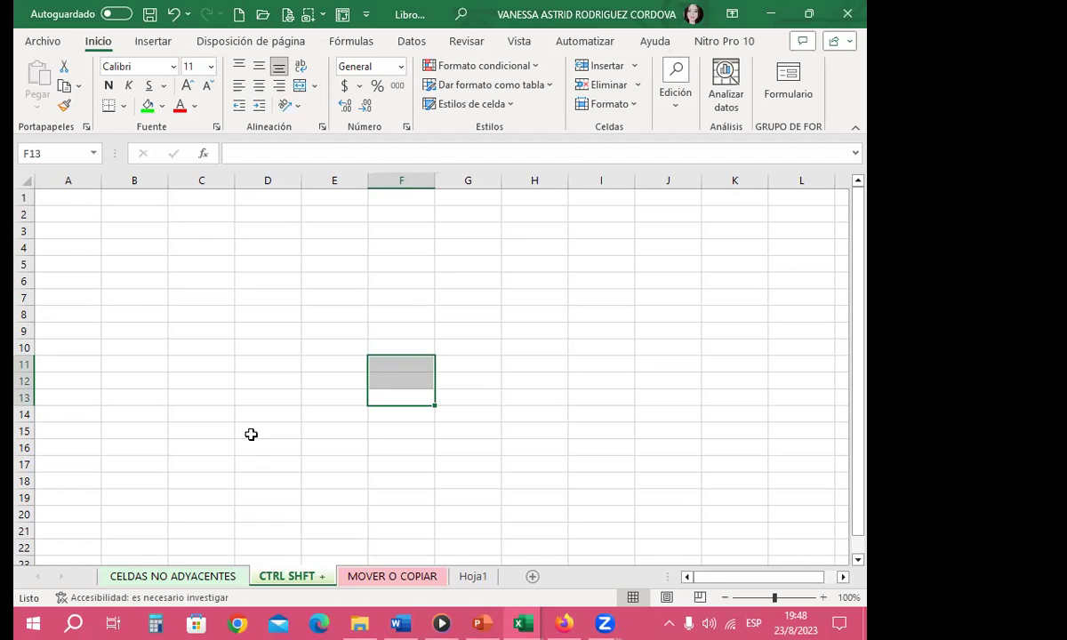
pyautogui.click(192, 580)
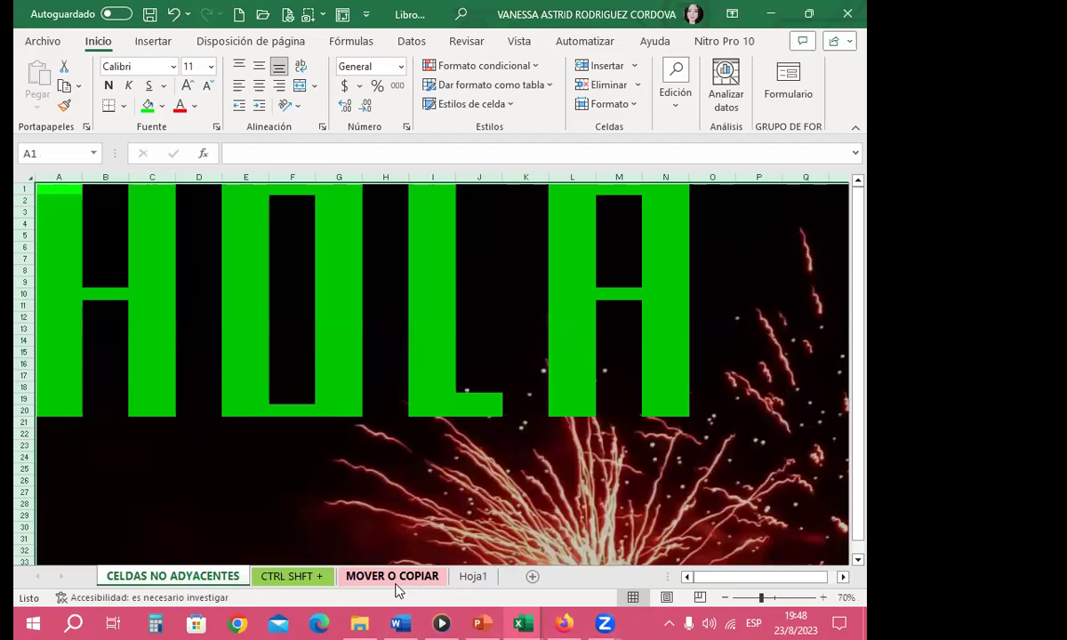
# Group all sheets in Libro1 and select all cells, then a block down to row 339.
pyautogui.rightClick(188, 578)
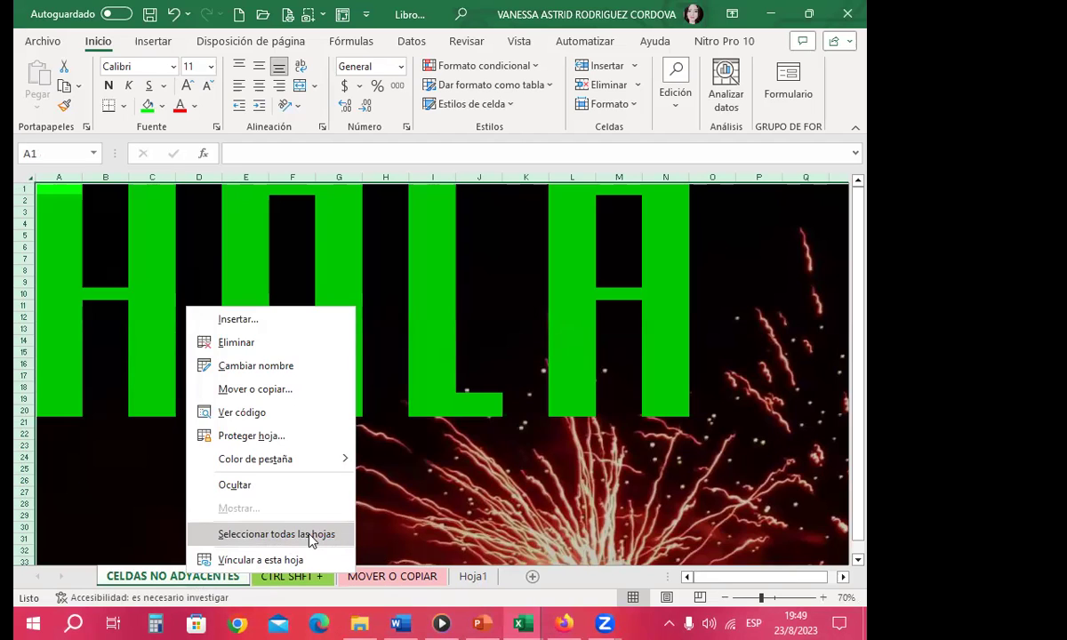
pyautogui.click(311, 538)
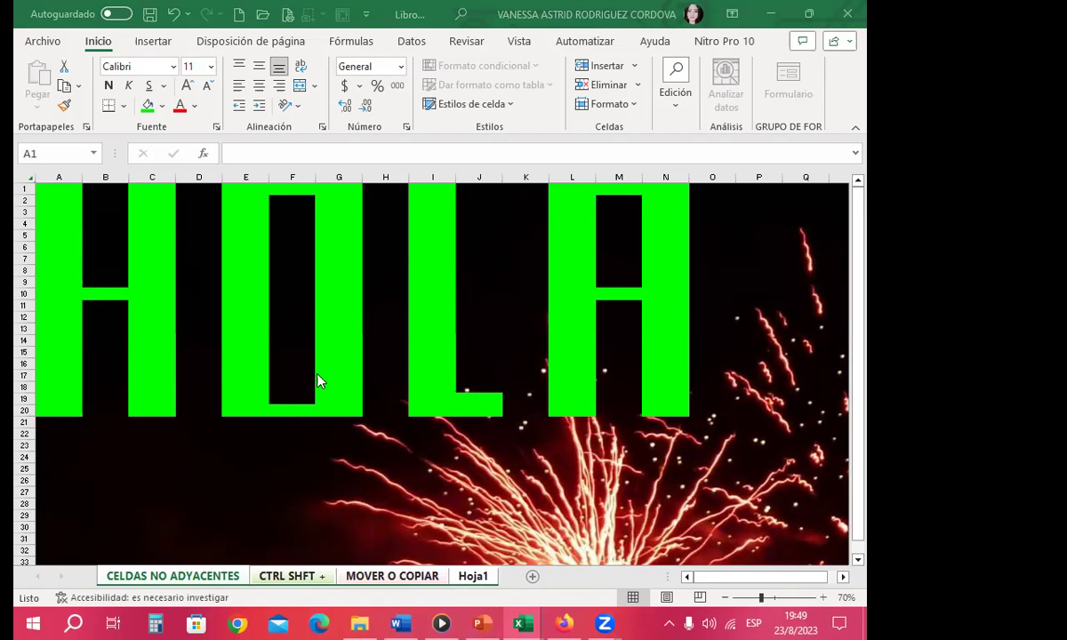
pyautogui.hotkey('ctrl', 'a')
pyautogui.moveTo(101, 202); pyautogui.dragTo(646, 612)
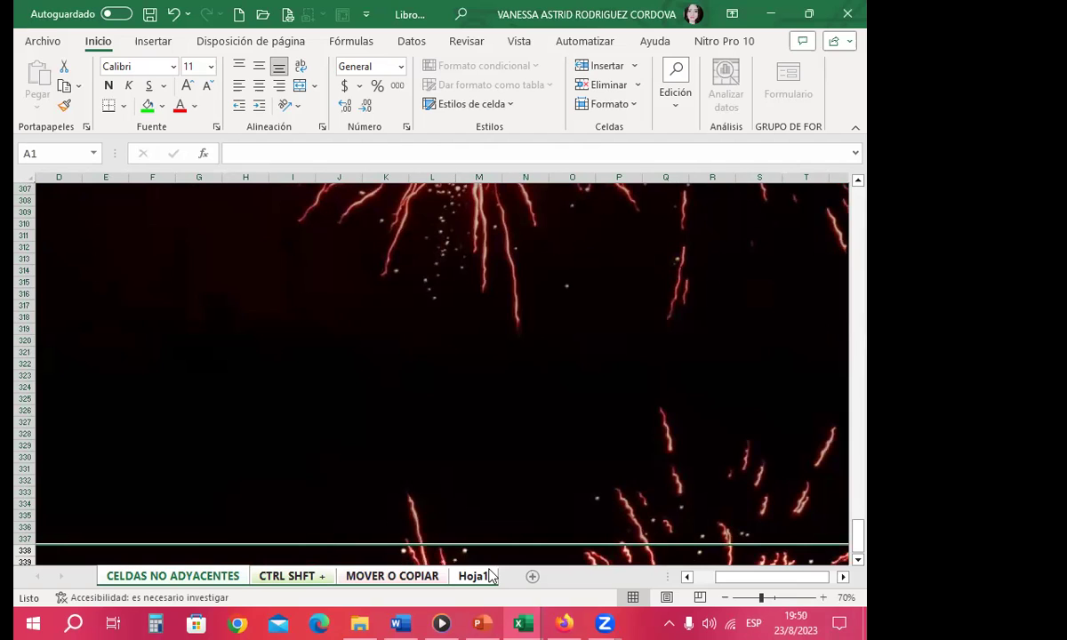
pyautogui.click(339, 387)
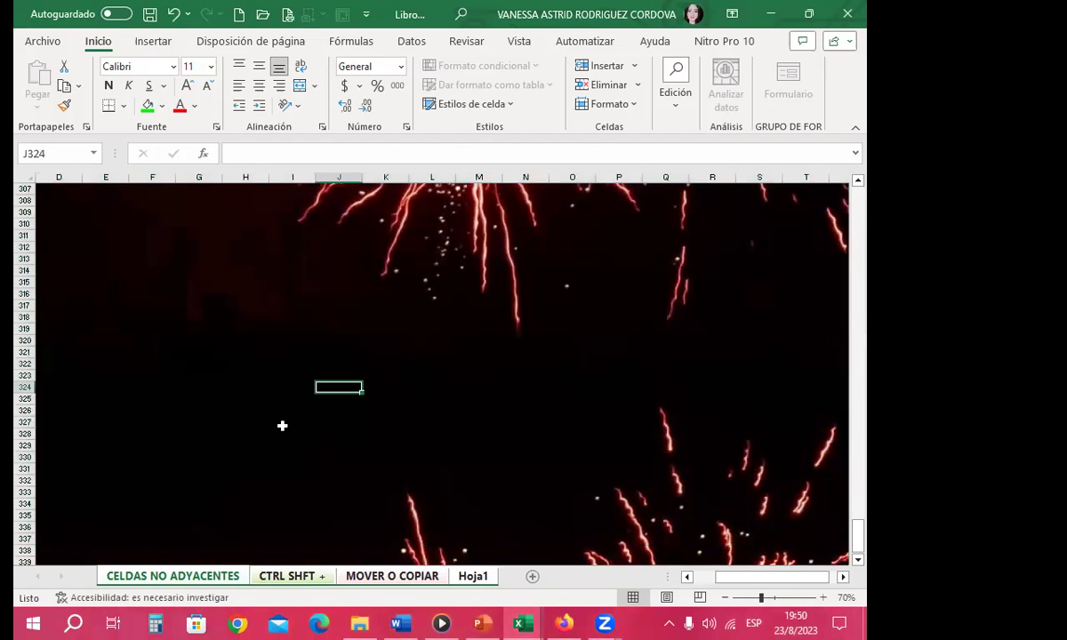
pyautogui.click(288, 576)
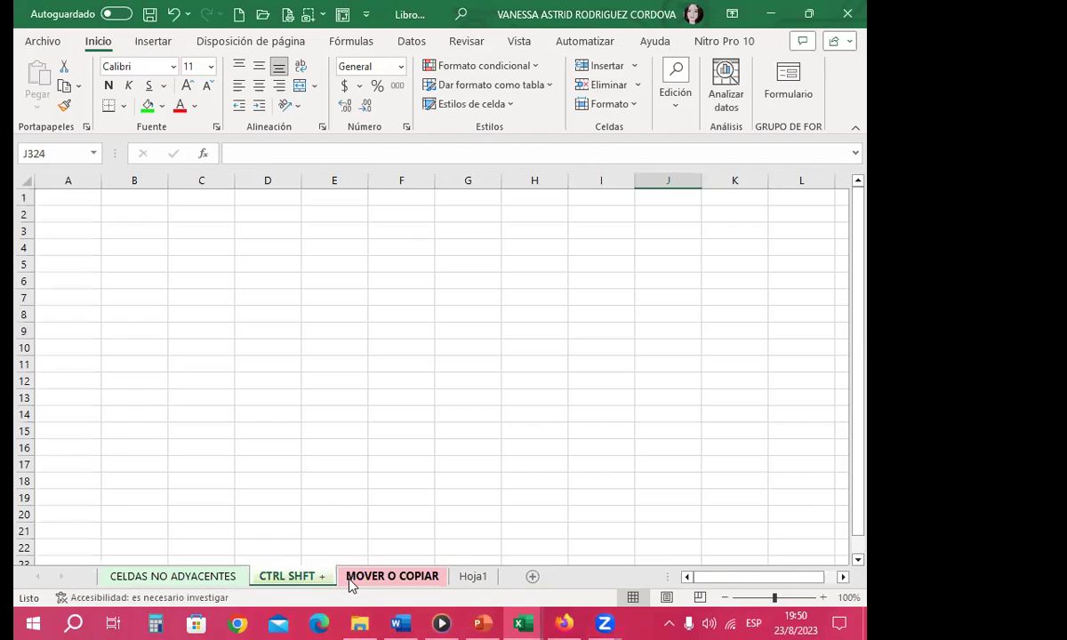
pyautogui.click(217, 361)
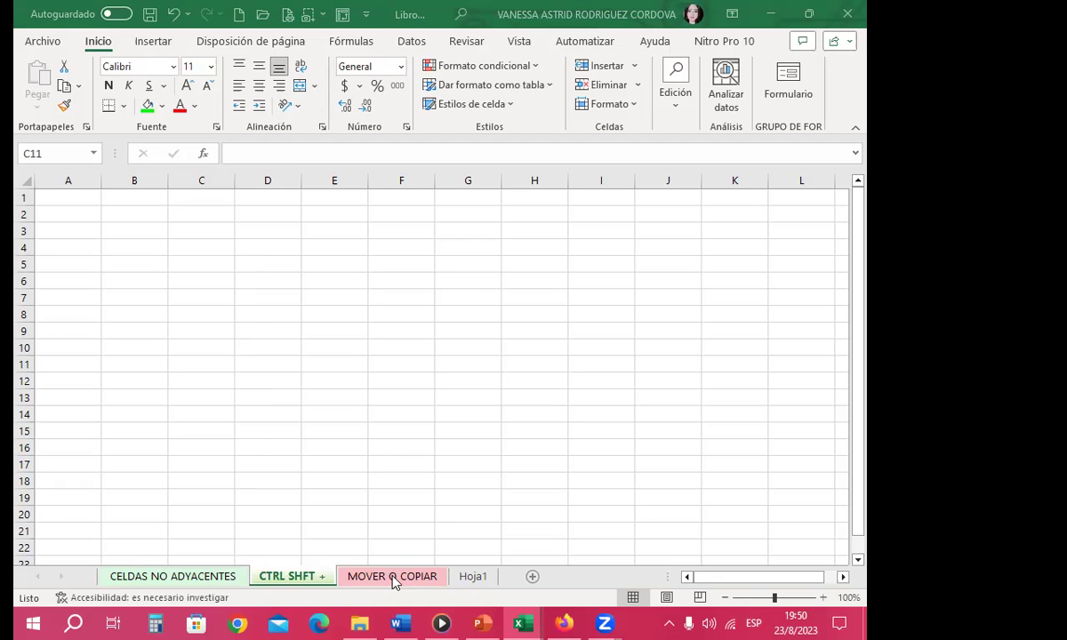
# Copy the EL SALVADOR entries in column E of Hoja1, from E8 down.
pyautogui.click(473, 576)
pyautogui.moveTo(352, 314)
pyautogui.mouseDown()
pyautogui.moveTo(377, 619)
pyautogui.moveTo(378, 538)
pyautogui.mouseUp()
pyautogui.hotkey('ctrl', 'c')
pyautogui.scroll(3, 209, 288)
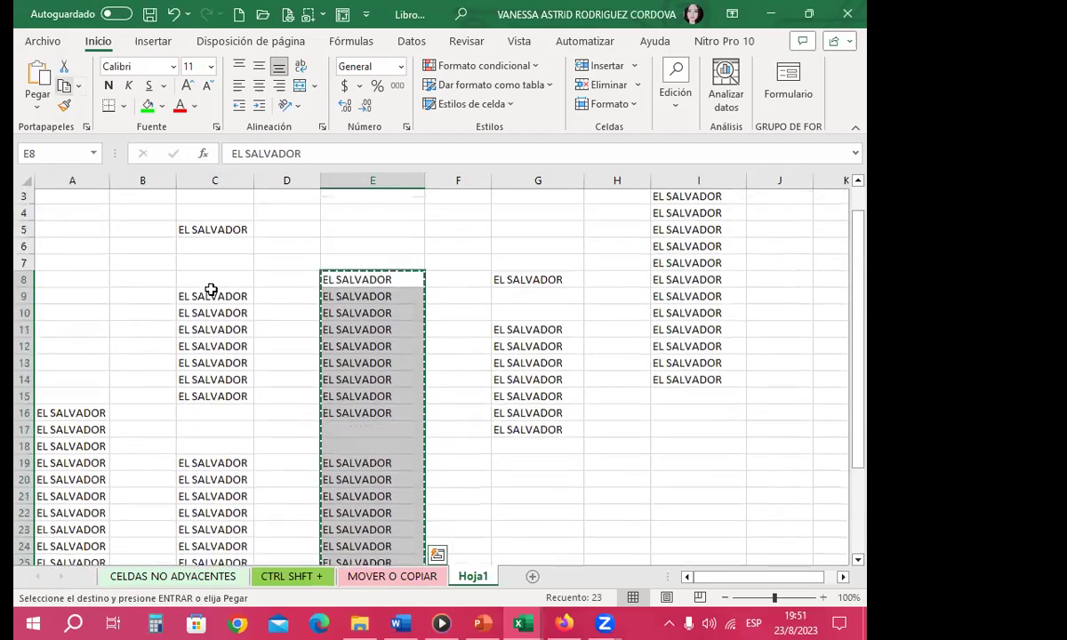
pyautogui.scroll(1, 210, 288)
# Paste them into new sheet Hoja5, widen column A, then switch to the EJER… workbook.
pyautogui.click(531, 576)
pyautogui.hotkey('ctrl', 'v')
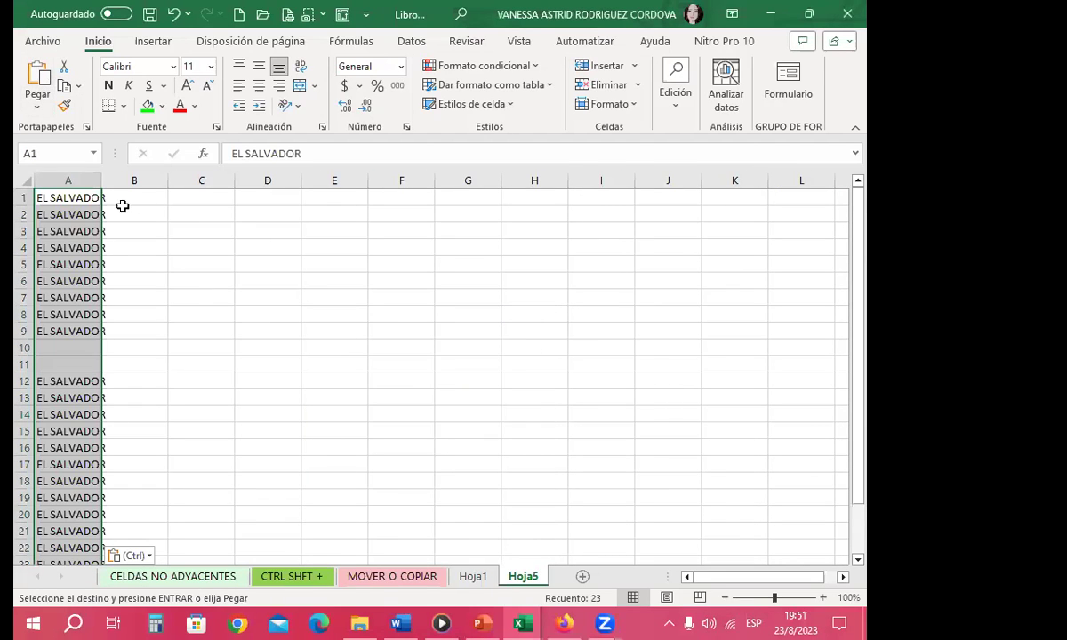
pyautogui.moveTo(101, 181); pyautogui.dragTo(173, 180)
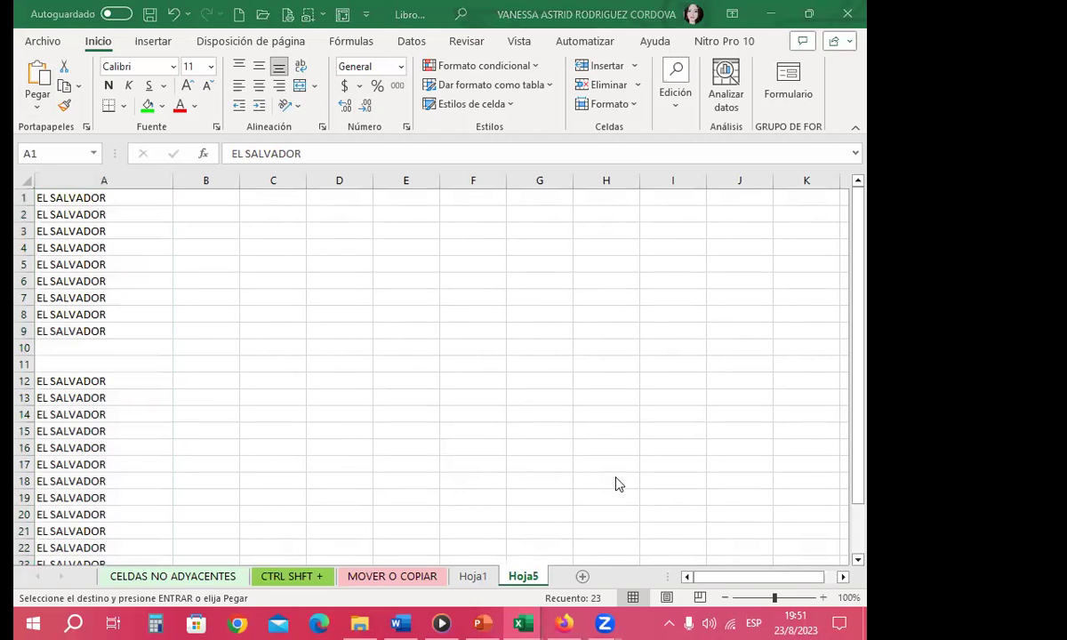
pyautogui.click(384, 578)
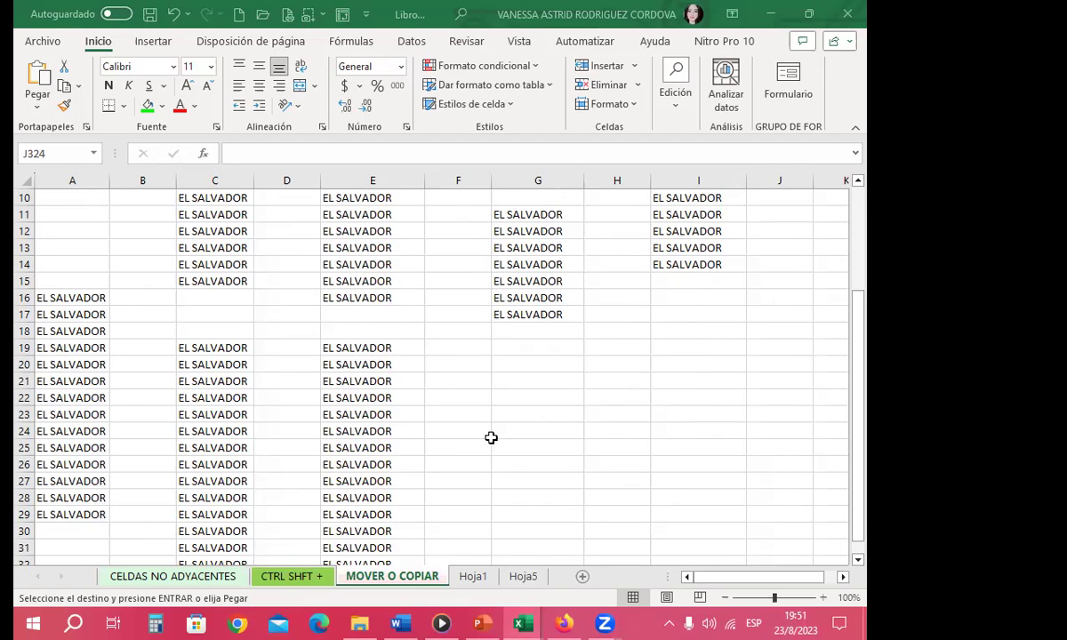
pyautogui.hotkey('alt', 'Tab')
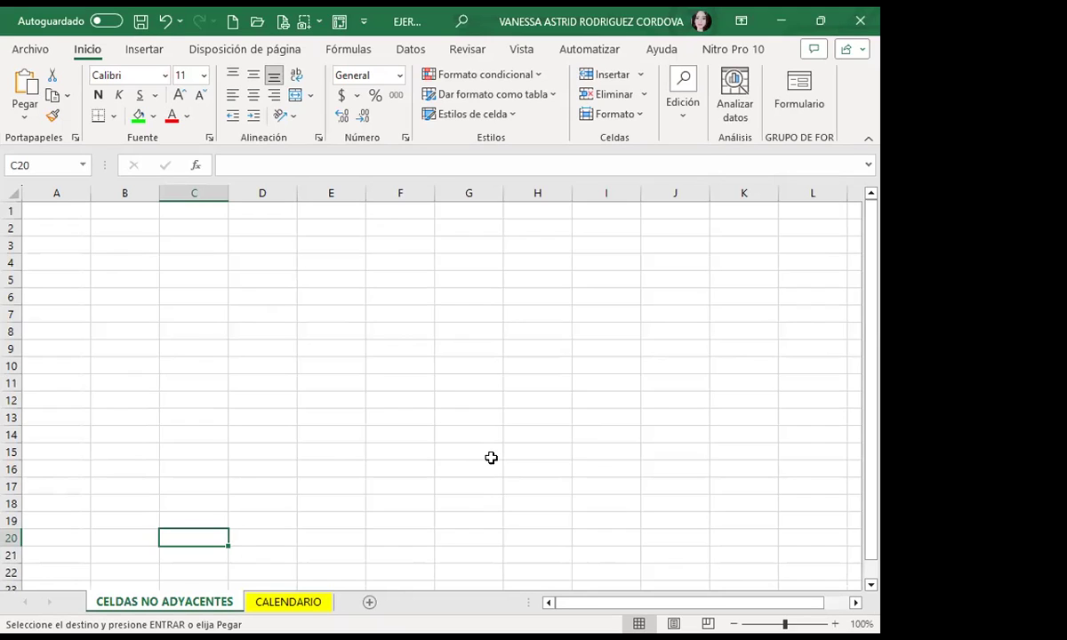
pyautogui.click(12, 195)
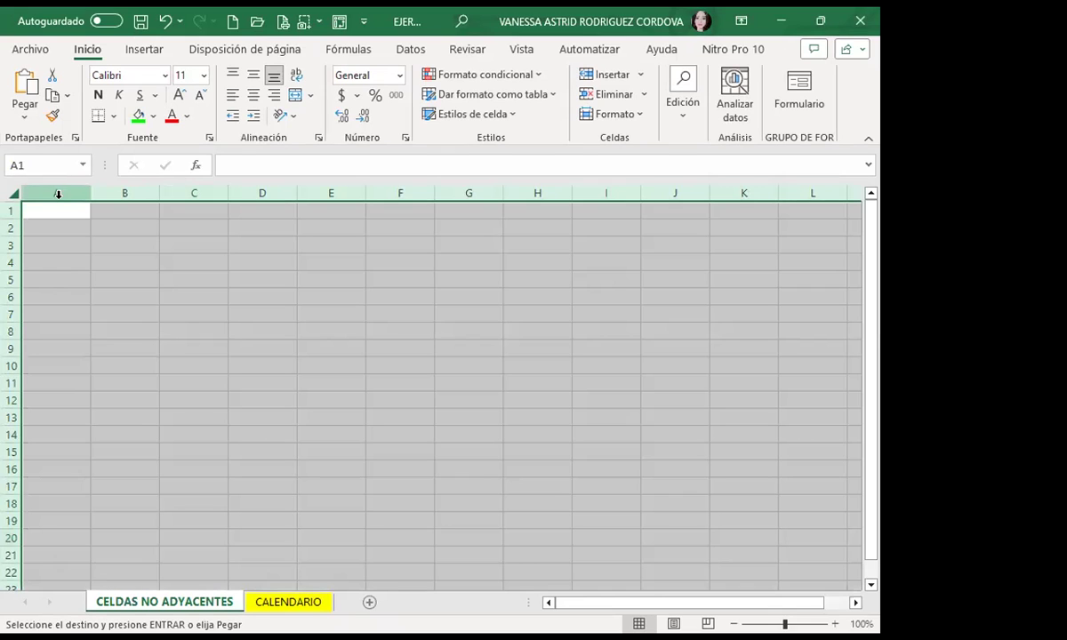
pyautogui.click(203, 275)
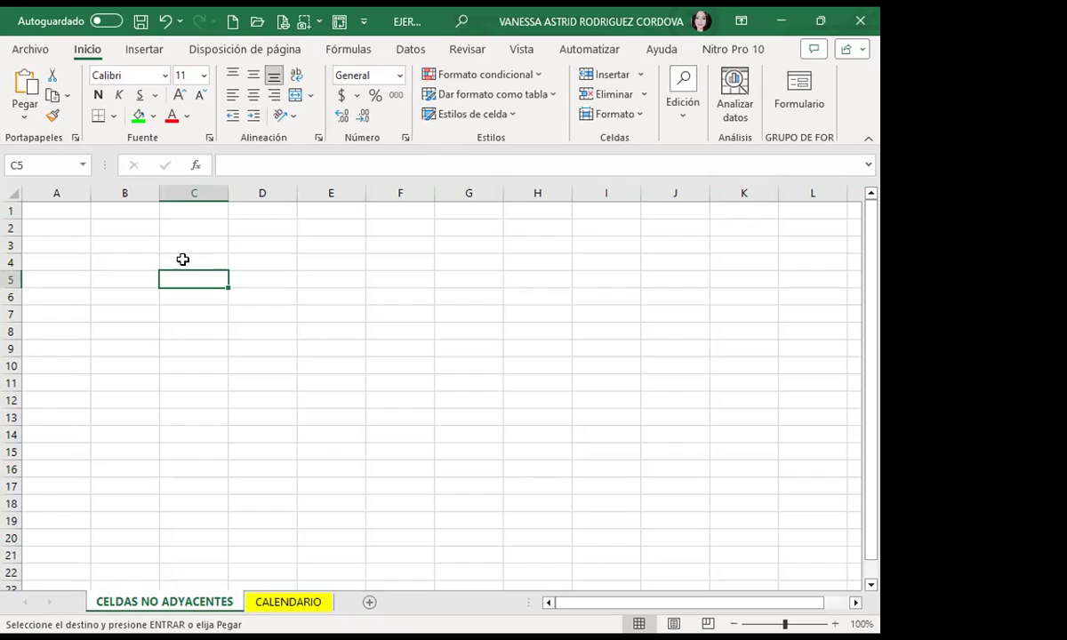
pyautogui.click(10, 189)
pyautogui.keyDown('ctrl'); pyautogui.click(187, 193); pyautogui.keyUp('ctrl')
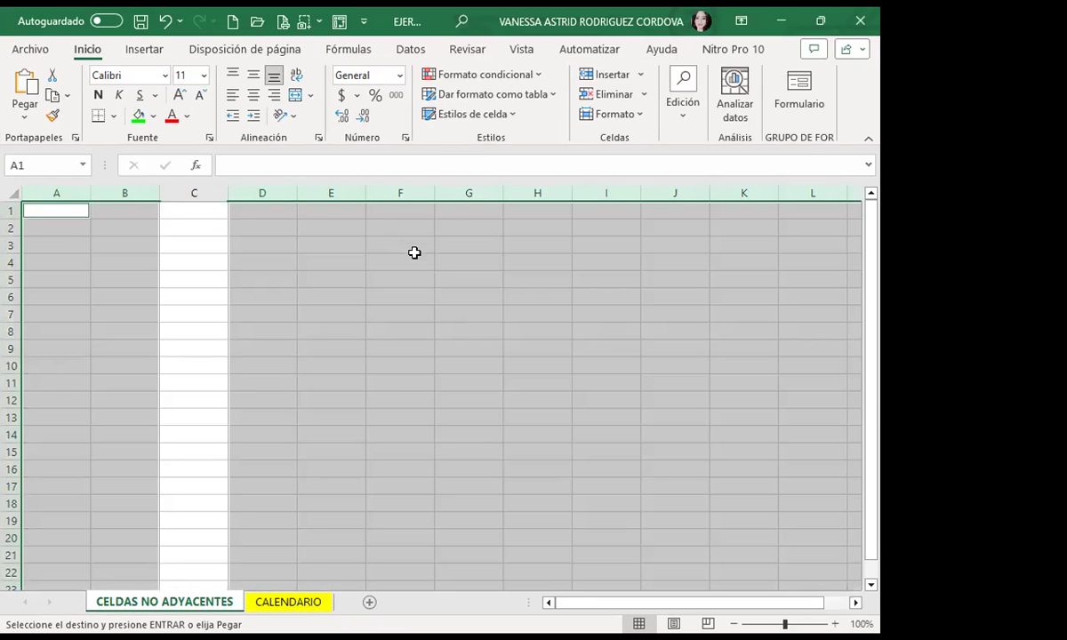
pyautogui.click(8, 191)
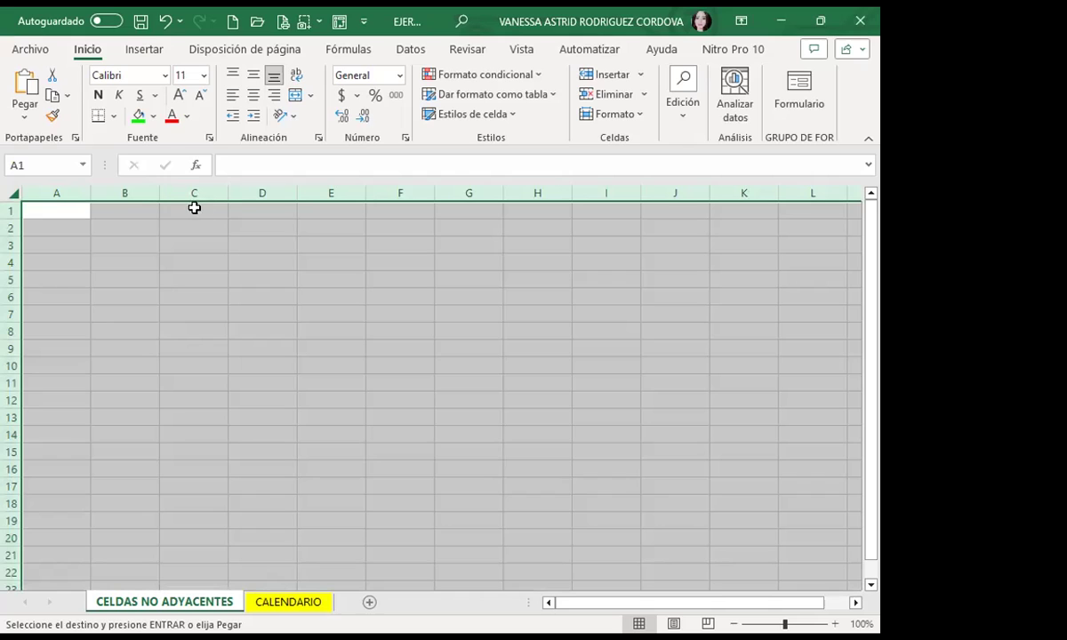
pyautogui.keyDown('ctrl'); pyautogui.click(262, 191); pyautogui.keyUp('ctrl')
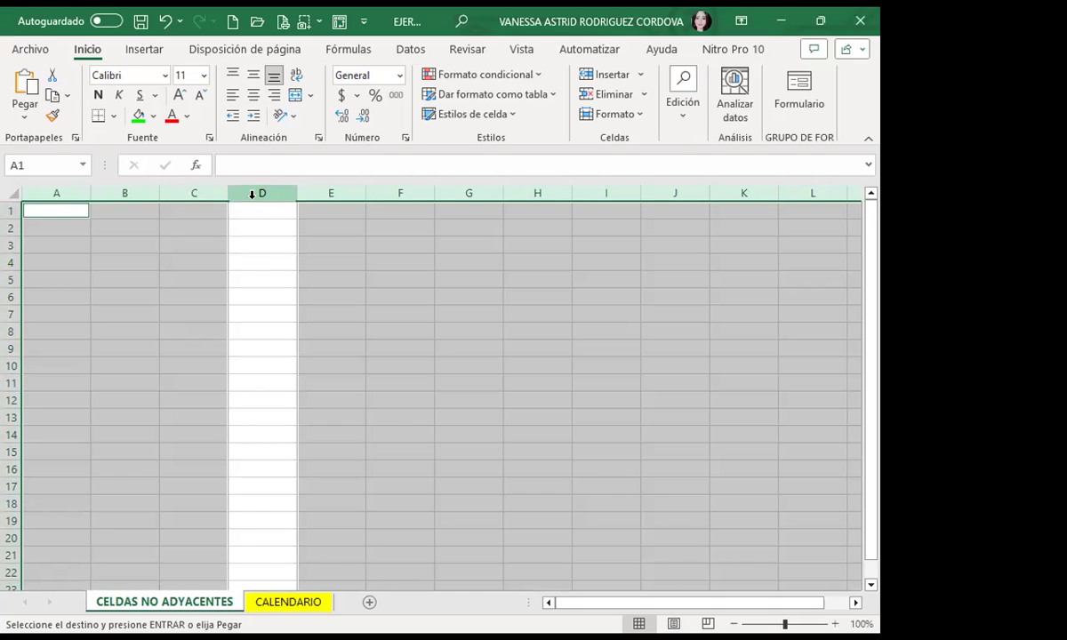
pyautogui.keyDown('ctrl'); pyautogui.click(405, 193); pyautogui.keyUp('ctrl')
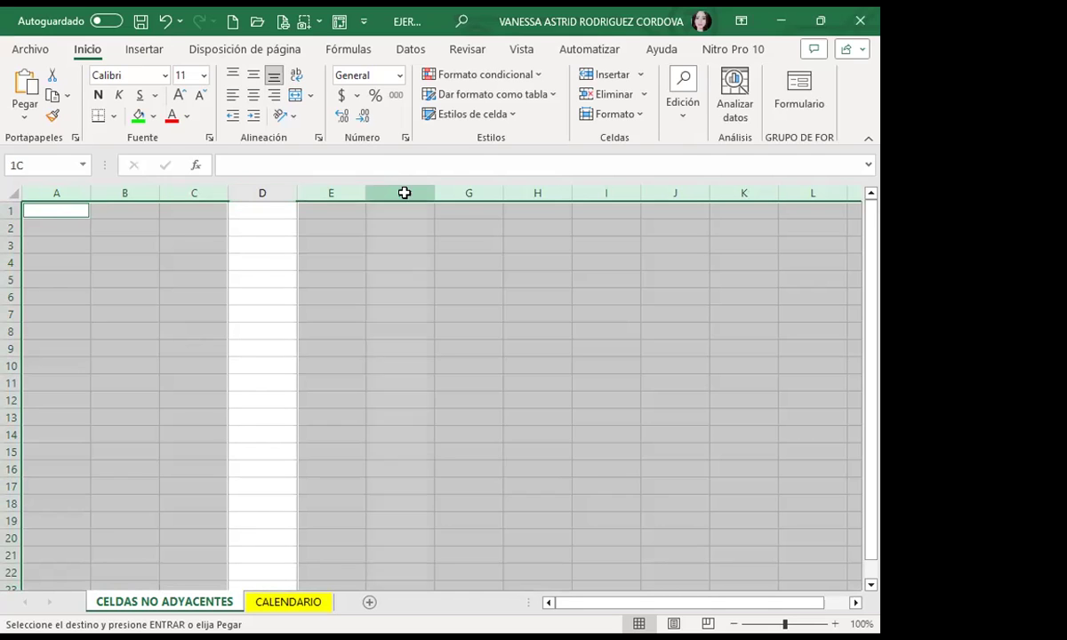
pyautogui.keyDown('ctrl'); pyautogui.click(526, 191); pyautogui.keyUp('ctrl')
pyautogui.keyDown('ctrl'); pyautogui.click(647, 193); pyautogui.keyUp('ctrl')
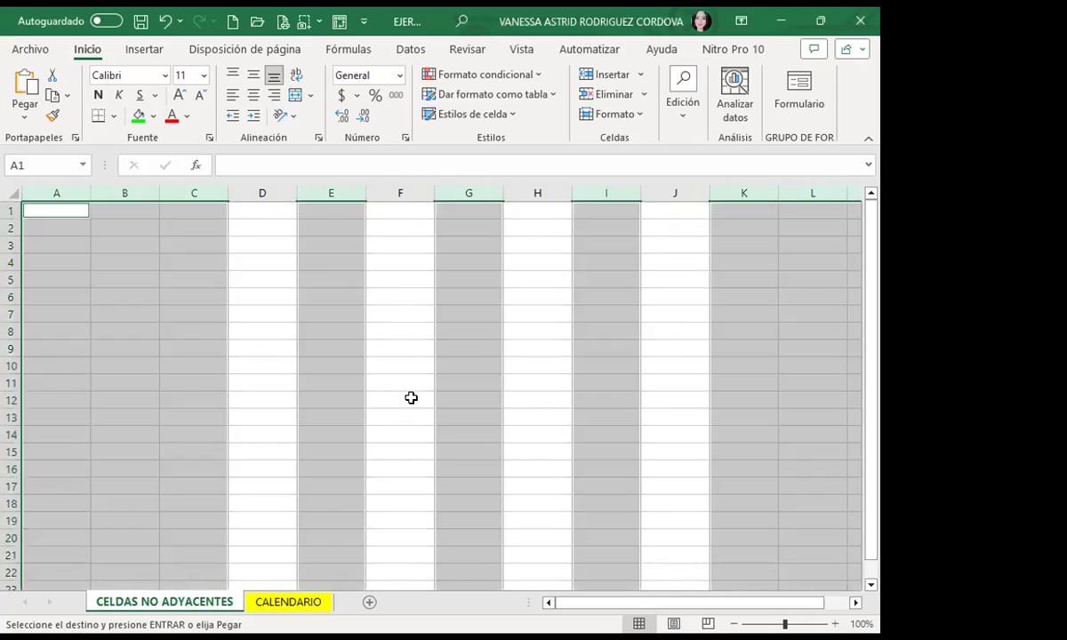
pyautogui.click(377, 365)
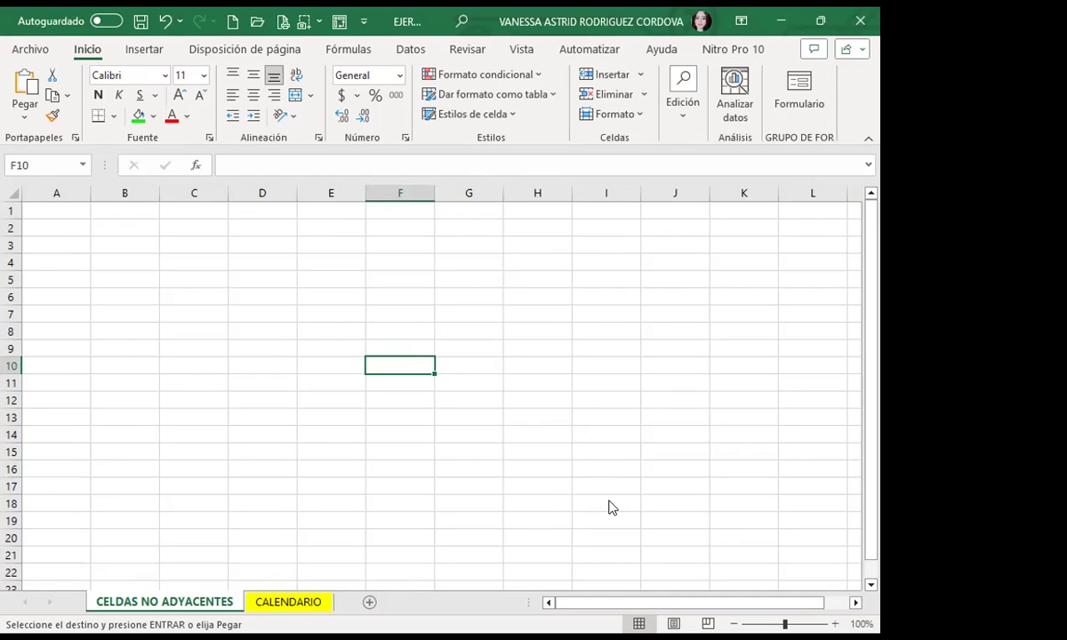
pyautogui.click(270, 603)
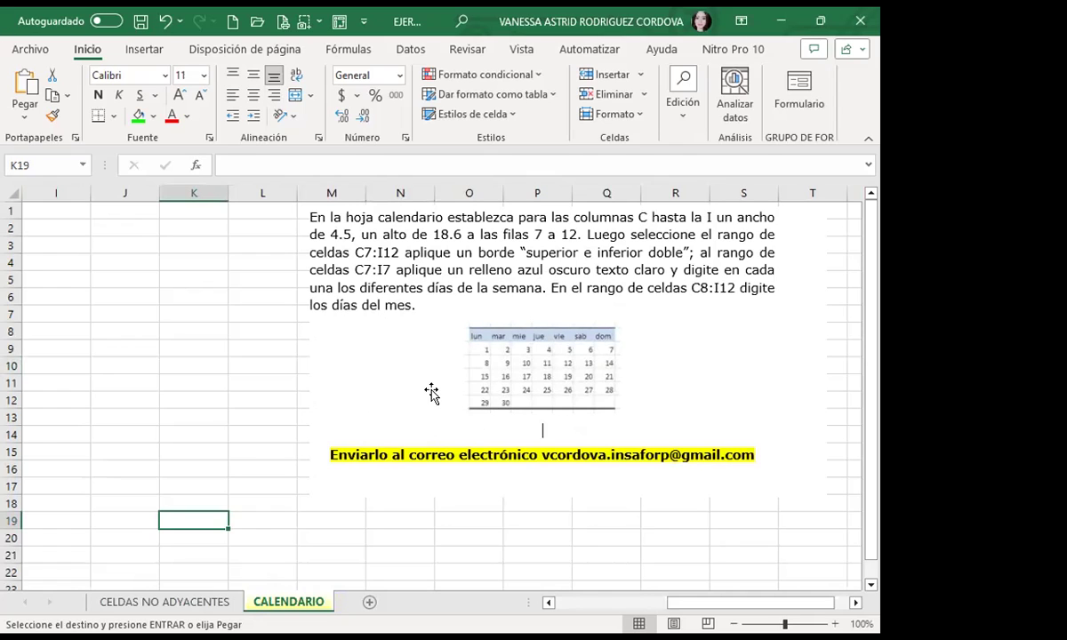
# Return to CELDAS NO ADYACENTES, then bring up the LIBRO workbook's SELECCIÓN DE RANGO sales table.
pyautogui.click(166, 602)
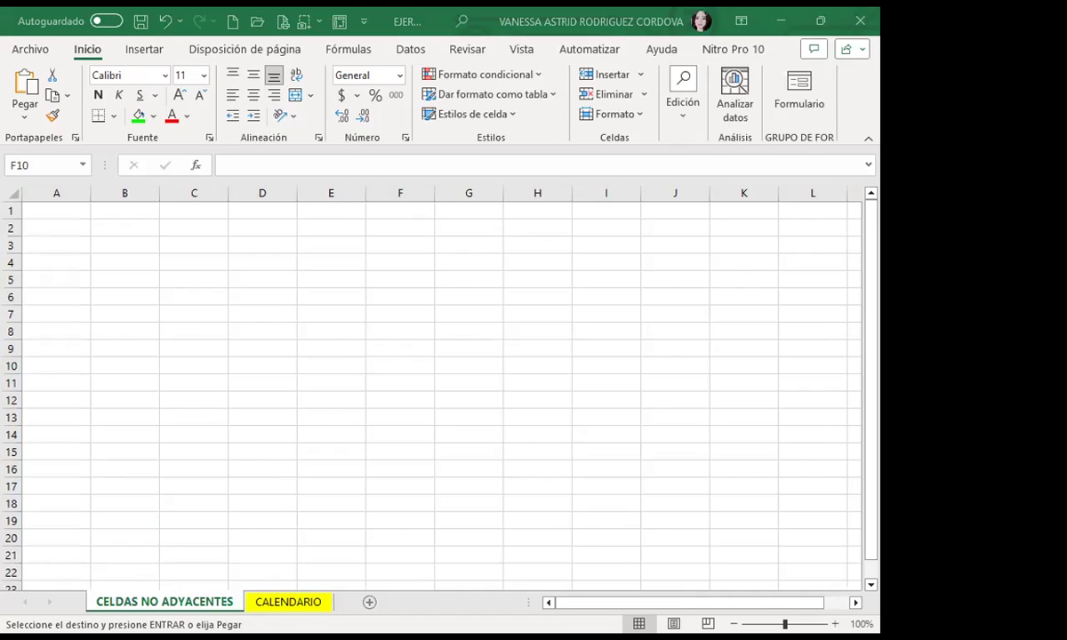
pyautogui.click(740, 602)
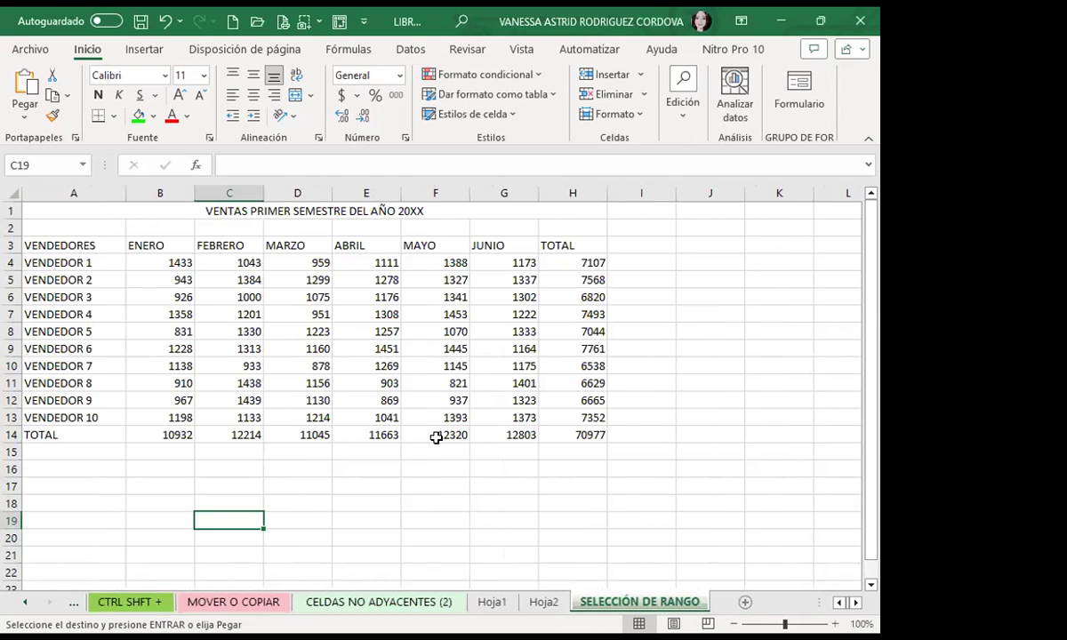
# Clear the values in B6, D6, F7, H13 and H7 of the sales table.
pyautogui.click(164, 295)
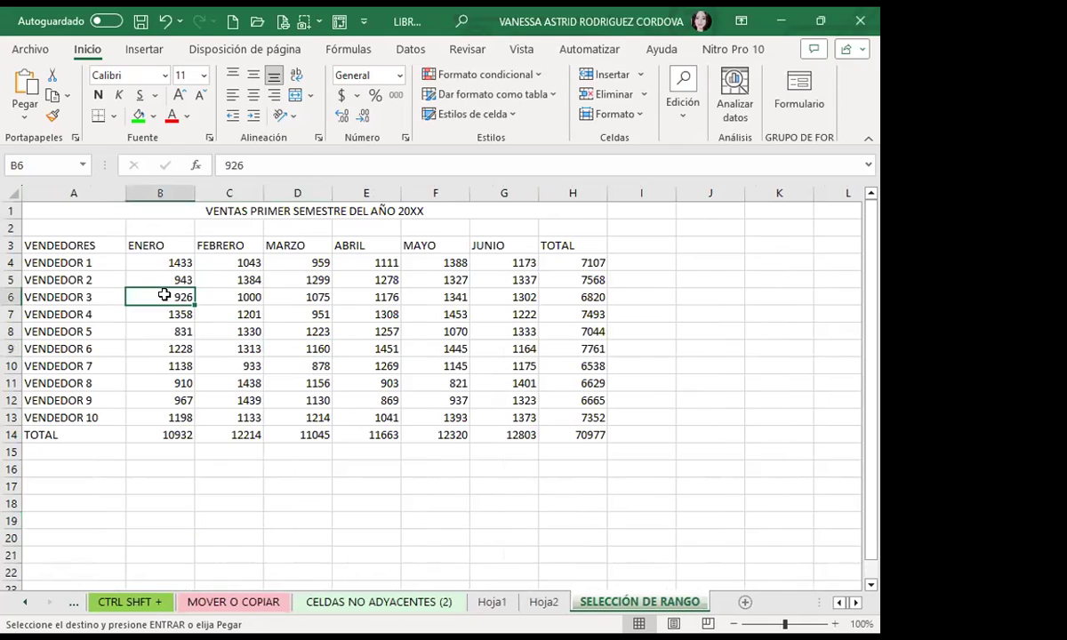
pyautogui.press('Delete')
pyautogui.press('Right')
pyautogui.press('Right')
pyautogui.press('Delete')
pyautogui.click(445, 314)
pyautogui.press('Delete')
pyautogui.click(573, 416)
pyautogui.press('Delete')
pyautogui.click(560, 314)
pyautogui.press('Delete')
# Clear E4, G5, G12 and D10, then select the whole table A3:H14.
pyautogui.click(378, 263)
pyautogui.press('Delete')
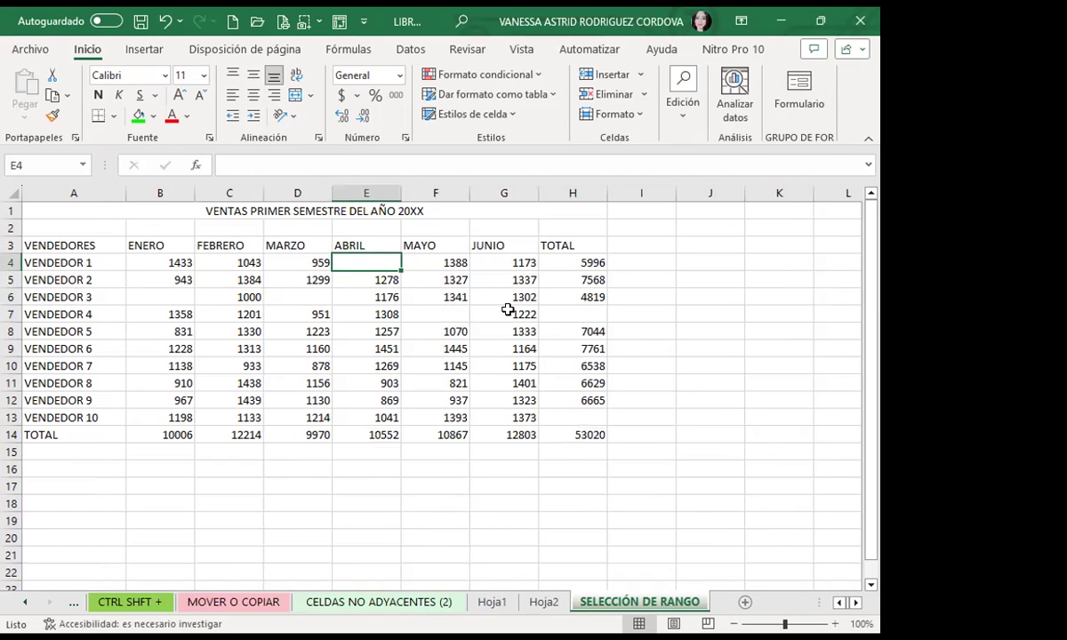
pyautogui.click(506, 279)
pyautogui.press('Delete')
pyautogui.click(505, 401)
pyautogui.press('Delete')
pyautogui.click(294, 366)
pyautogui.press('Delete')
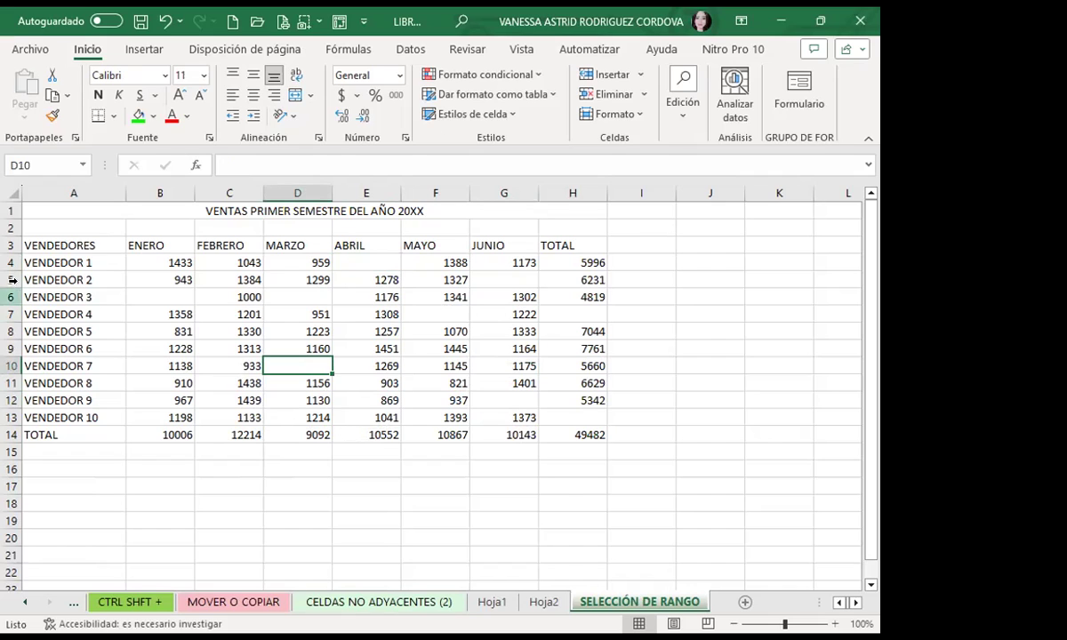
pyautogui.click(46, 244)
pyautogui.moveTo(46, 244); pyautogui.dragTo(558, 431)
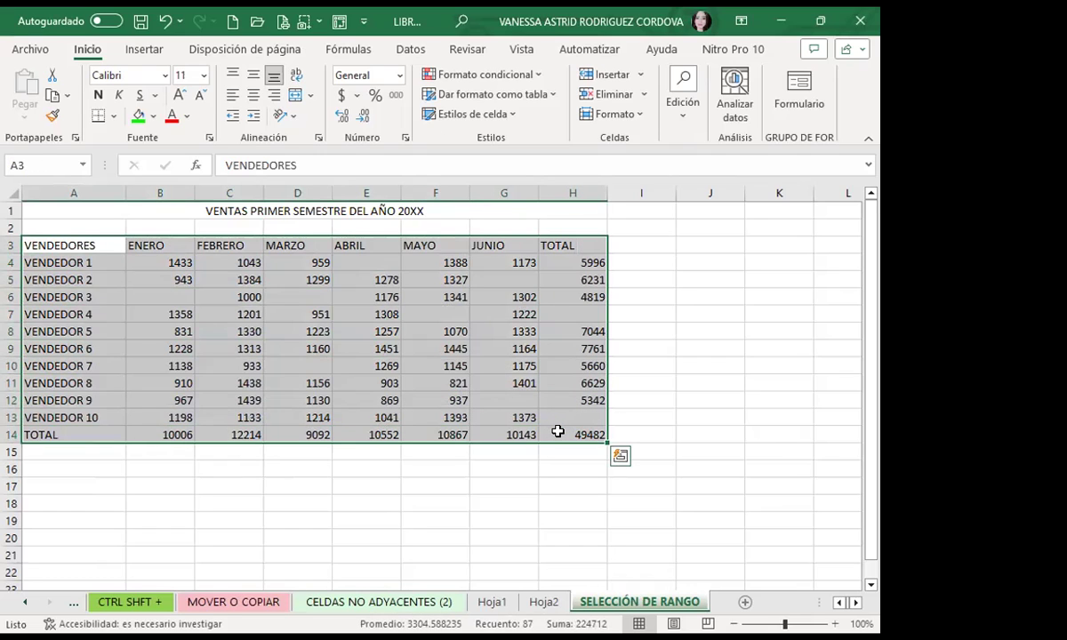
# Use Buscar y seleccionar > Ir a Especial with Celdas en blanco to select the table's empty cells.
pyautogui.click(681, 106)
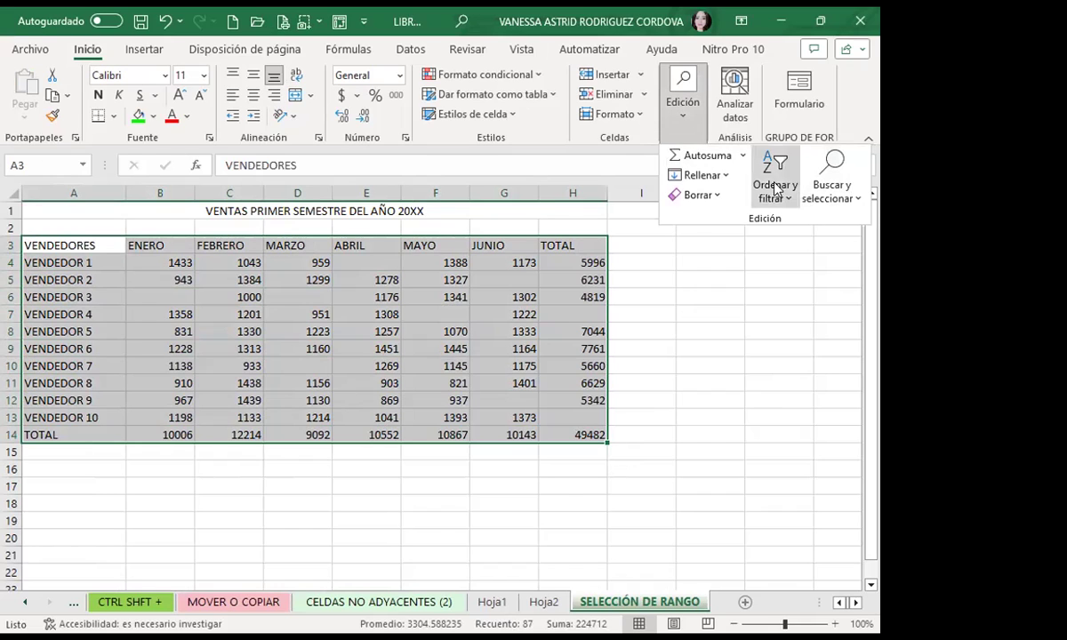
pyautogui.click(844, 202)
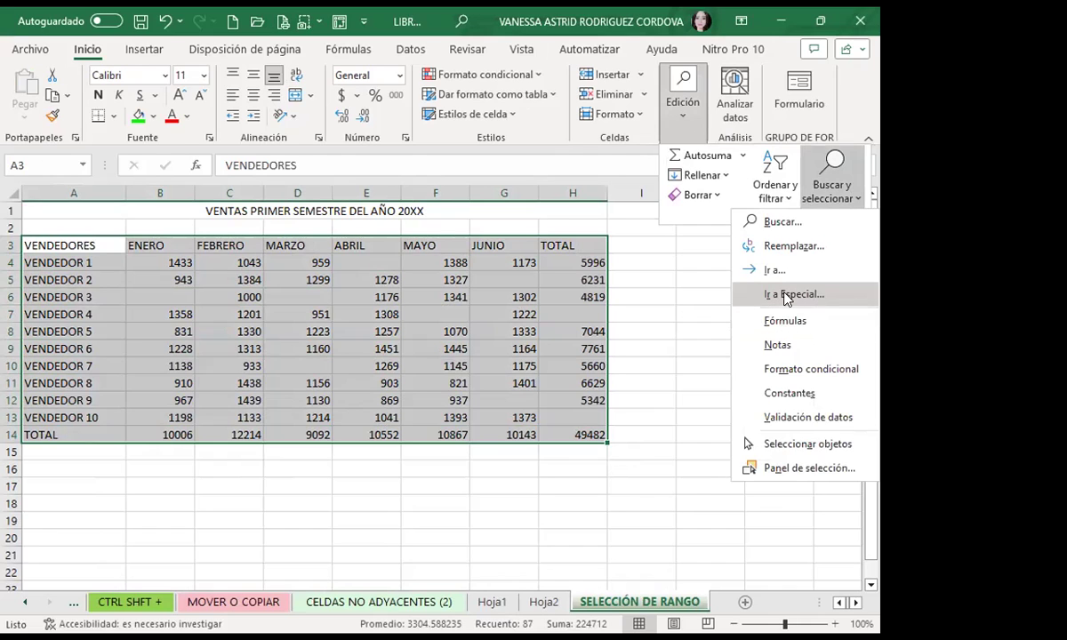
pyautogui.click(805, 295)
pyautogui.click(383, 335)
pyautogui.click(652, 430)
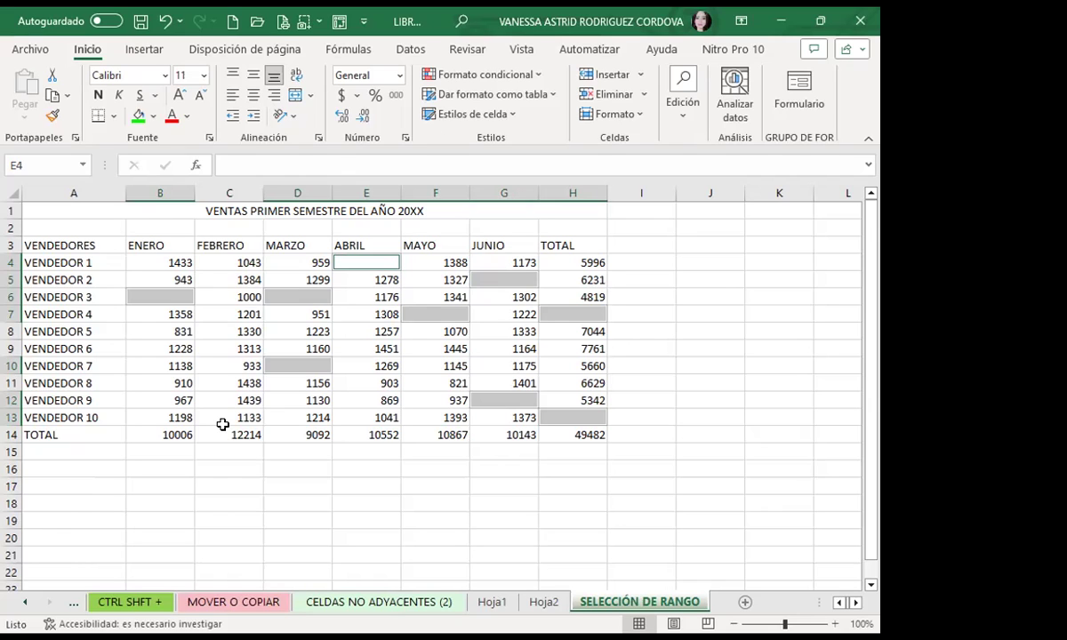
pyautogui.click(153, 123)
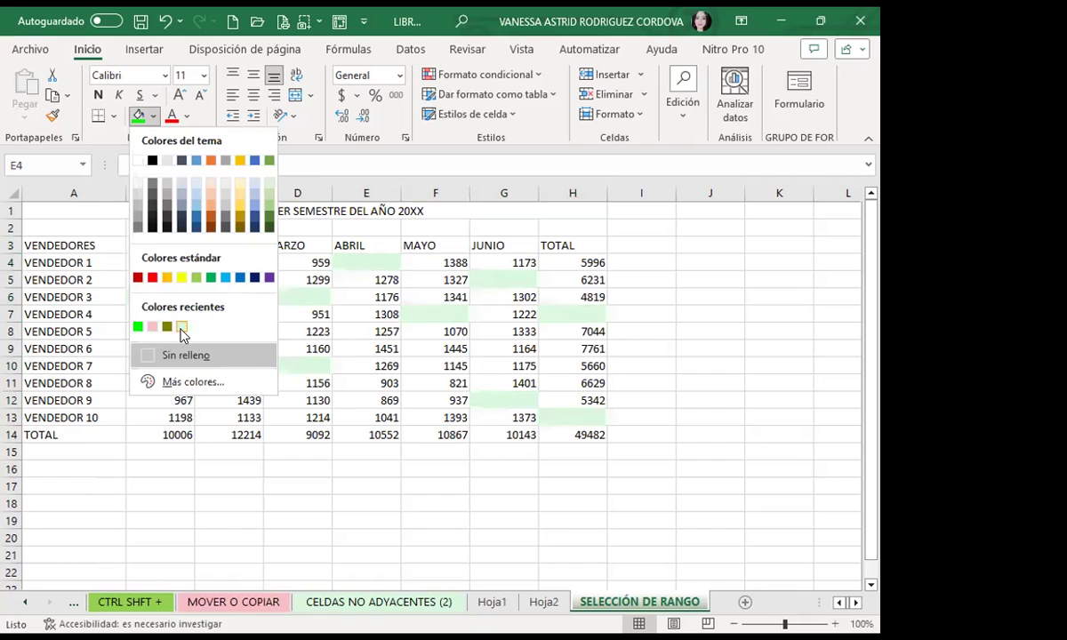
pyautogui.click(181, 328)
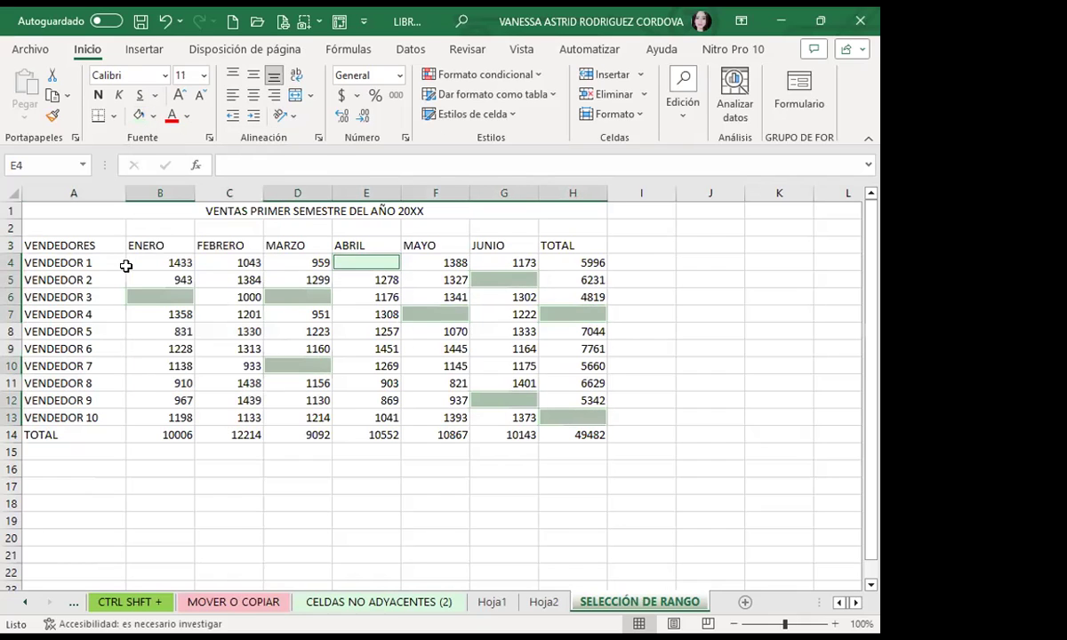
pyautogui.click(97, 95)
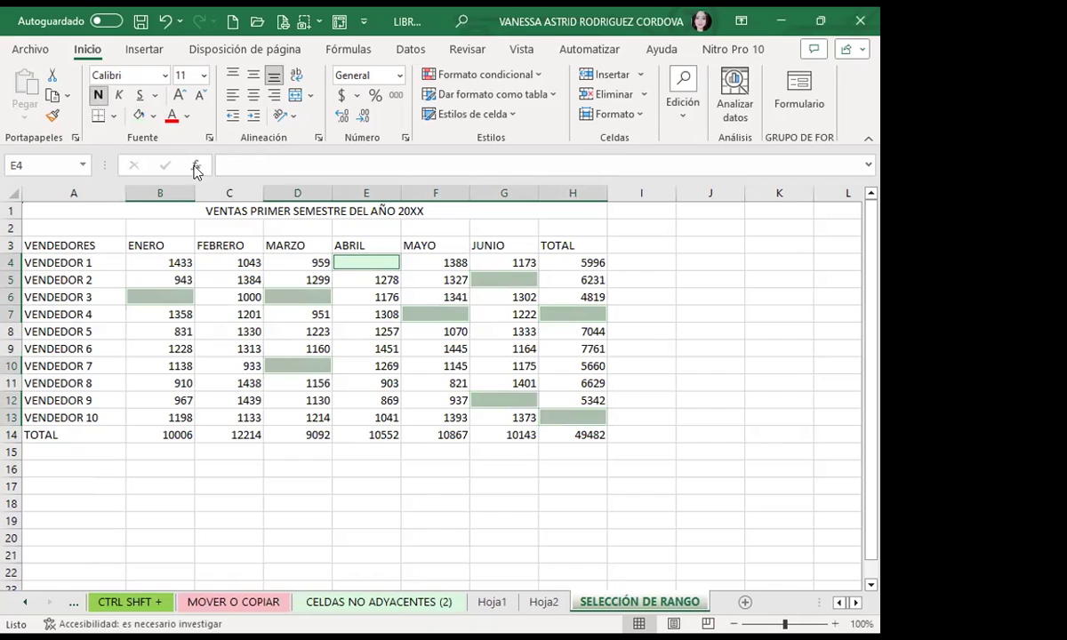
pyautogui.write('EXCEL BÁSICO')
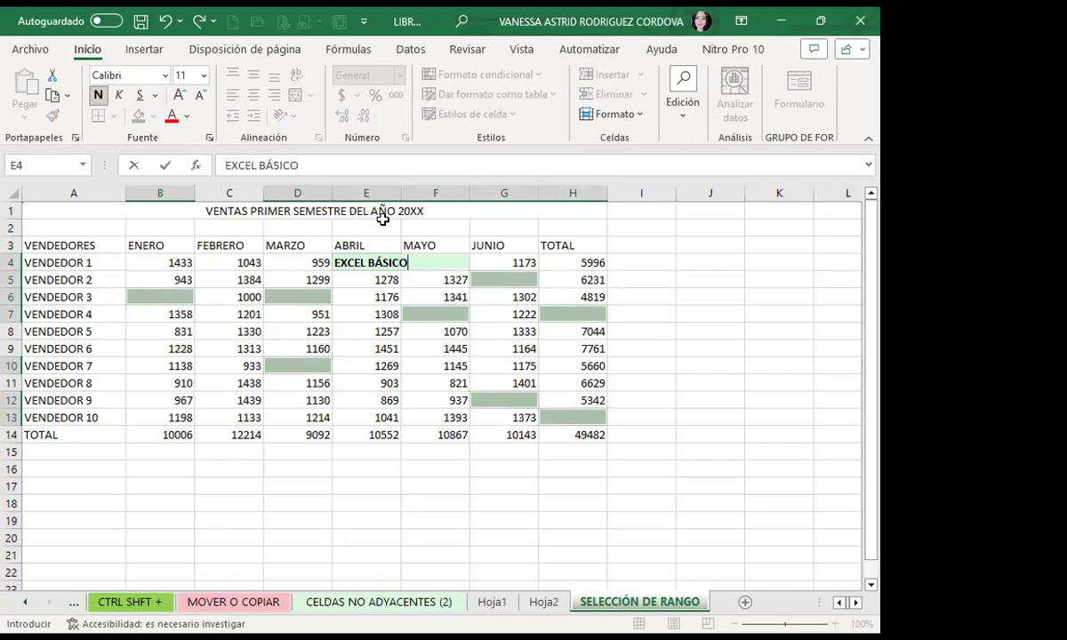
pyautogui.hotkey('ctrl', 'Return')
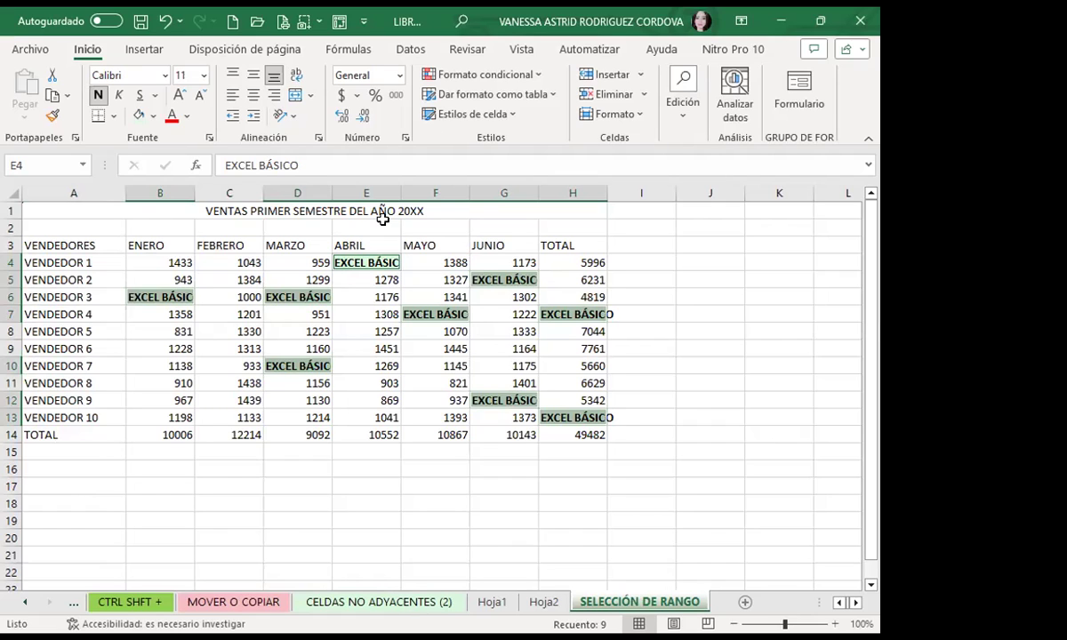
pyautogui.hotkey('ctrl', 'z')
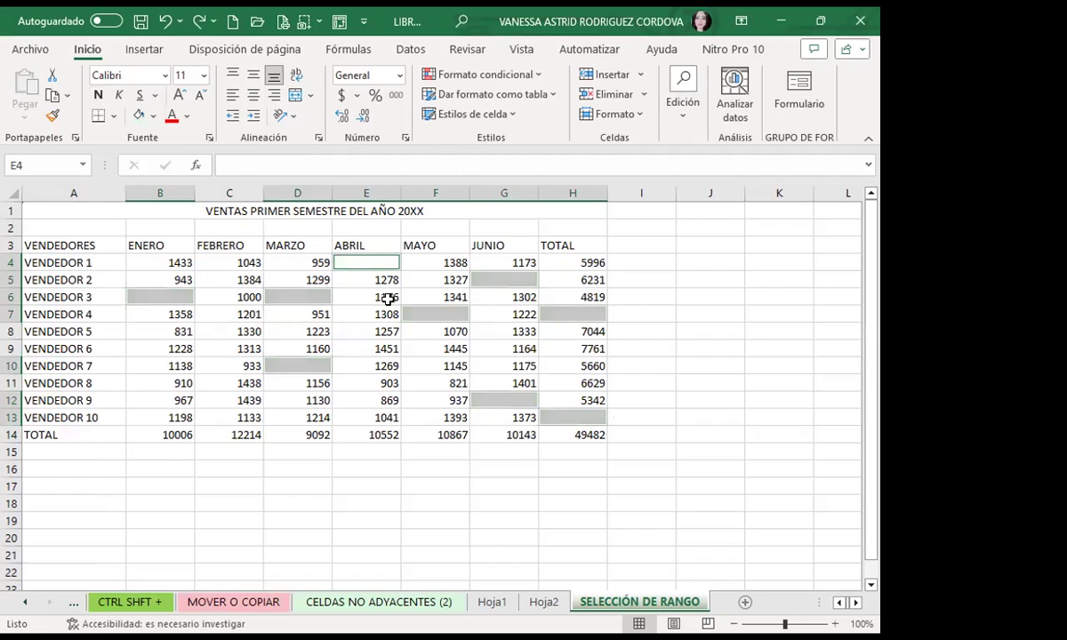
# Reselect A3:H14 and pick its blank cells with Ir a Especial > Celdas en blanco.
pyautogui.click(356, 451)
pyautogui.moveTo(104, 250); pyautogui.dragTo(587, 434)
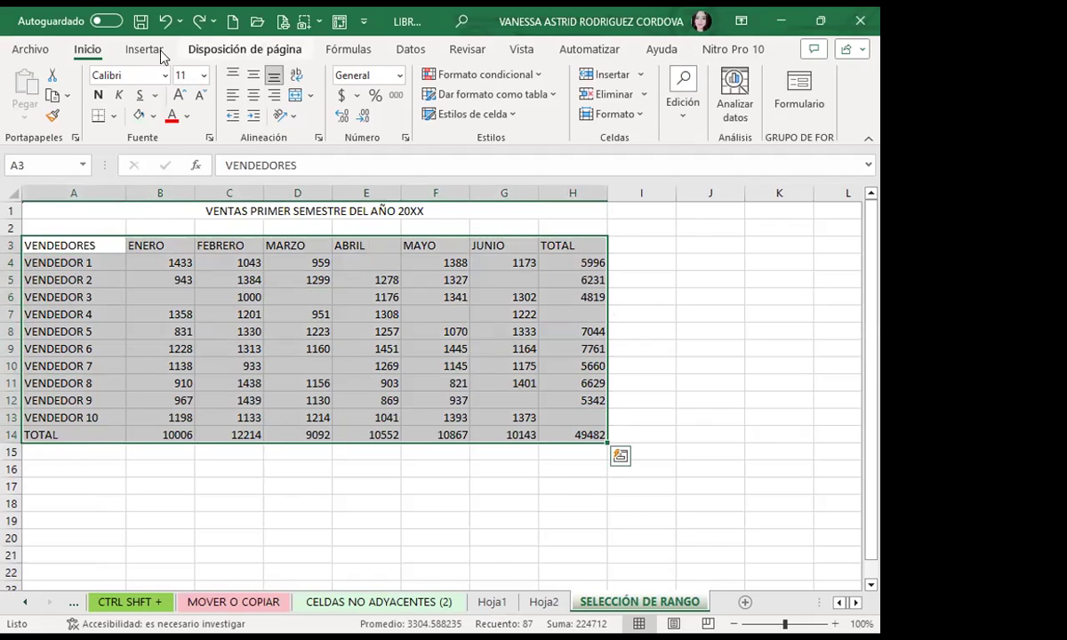
pyautogui.click(686, 124)
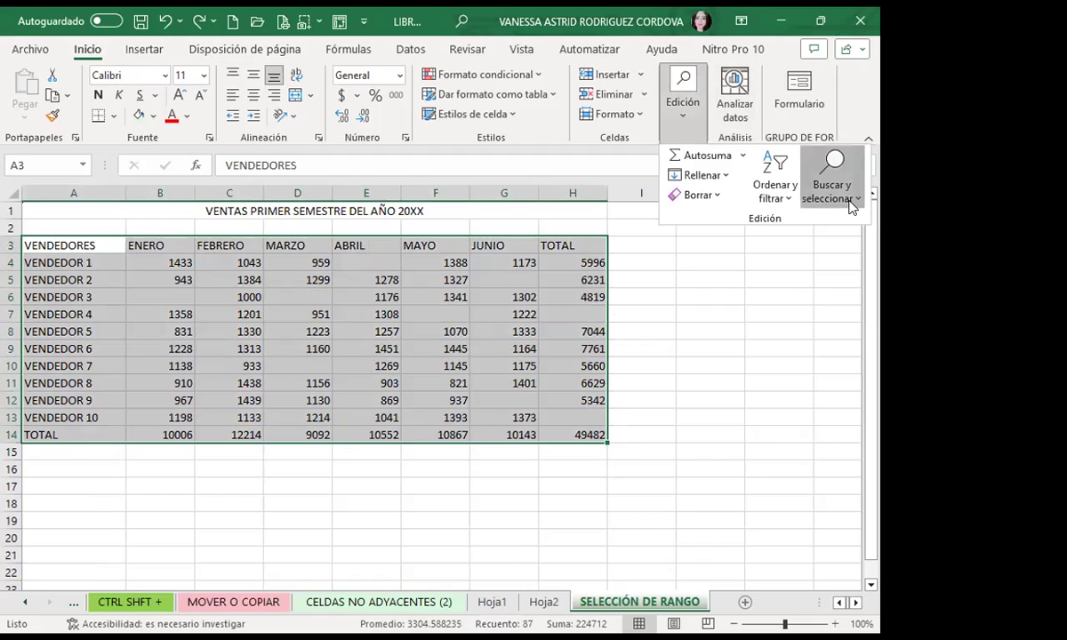
pyautogui.click(833, 191)
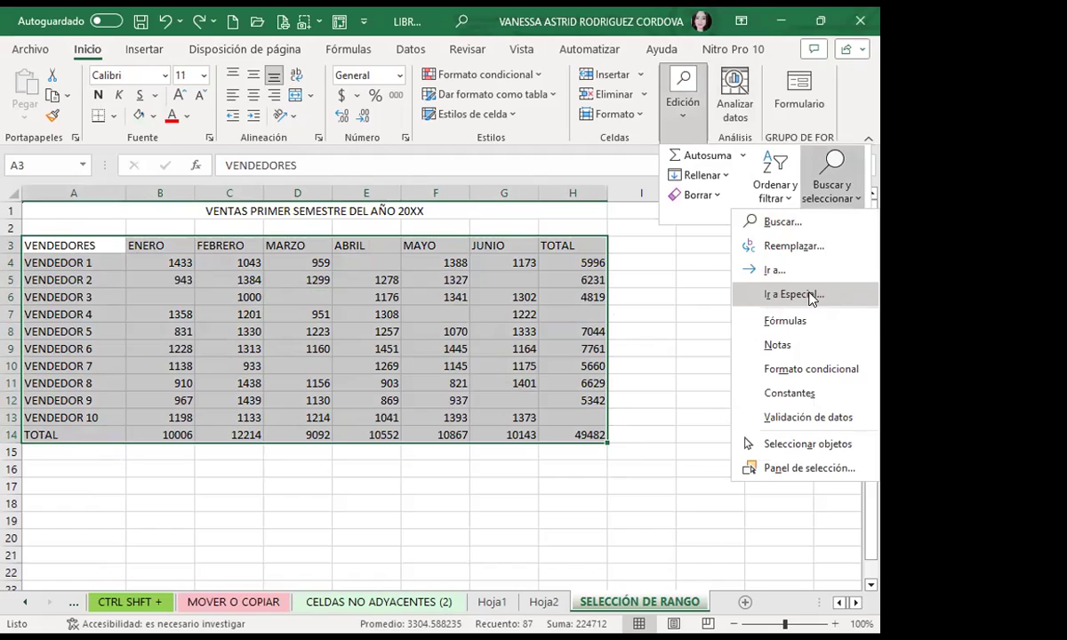
pyautogui.click(810, 296)
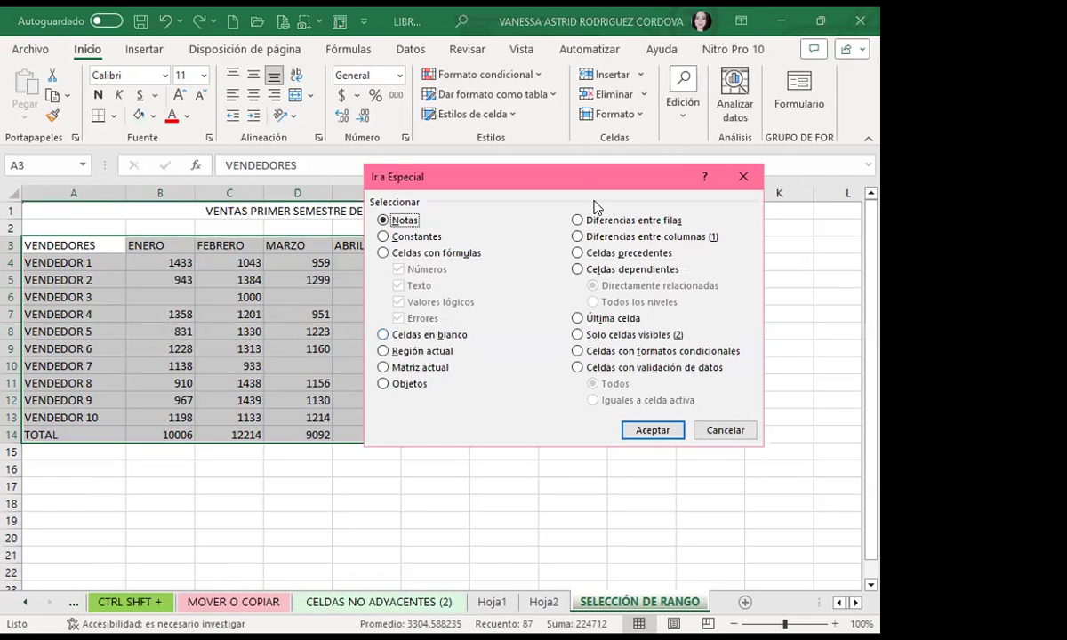
pyautogui.click(383, 334)
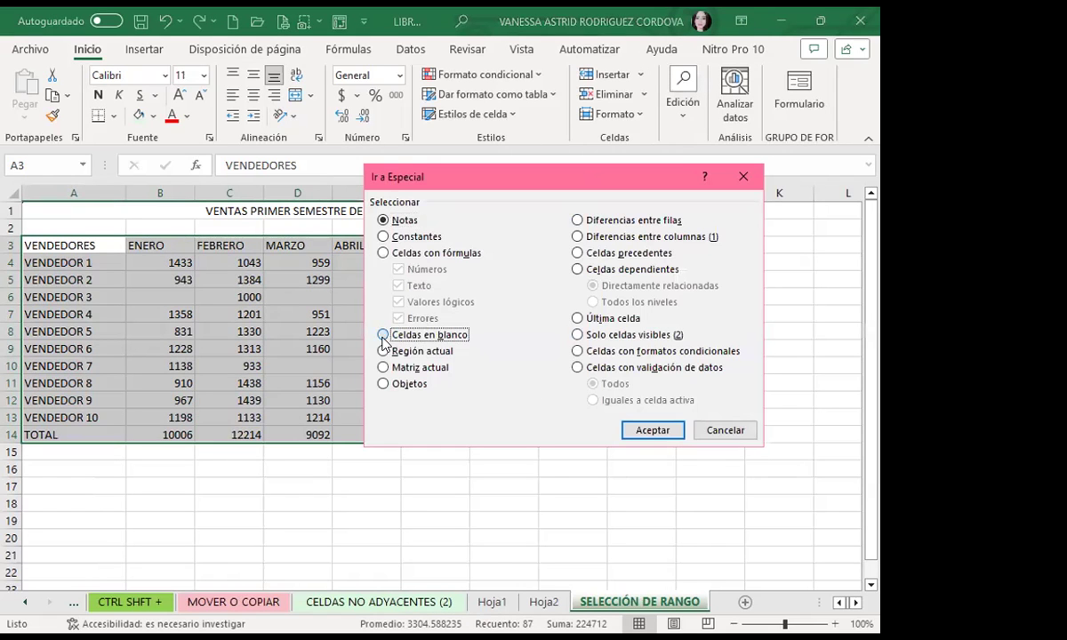
pyautogui.click(635, 430)
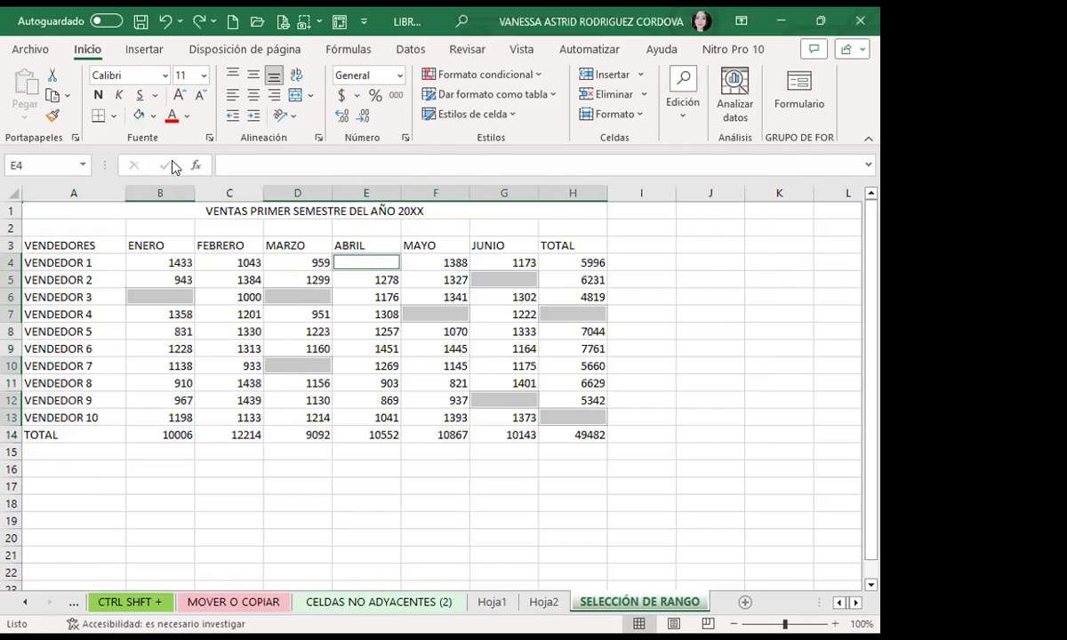
# Fill the blank cells light green and enter EXCEL into all of them at once with Ctrl+Enter.
pyautogui.click(135, 118)
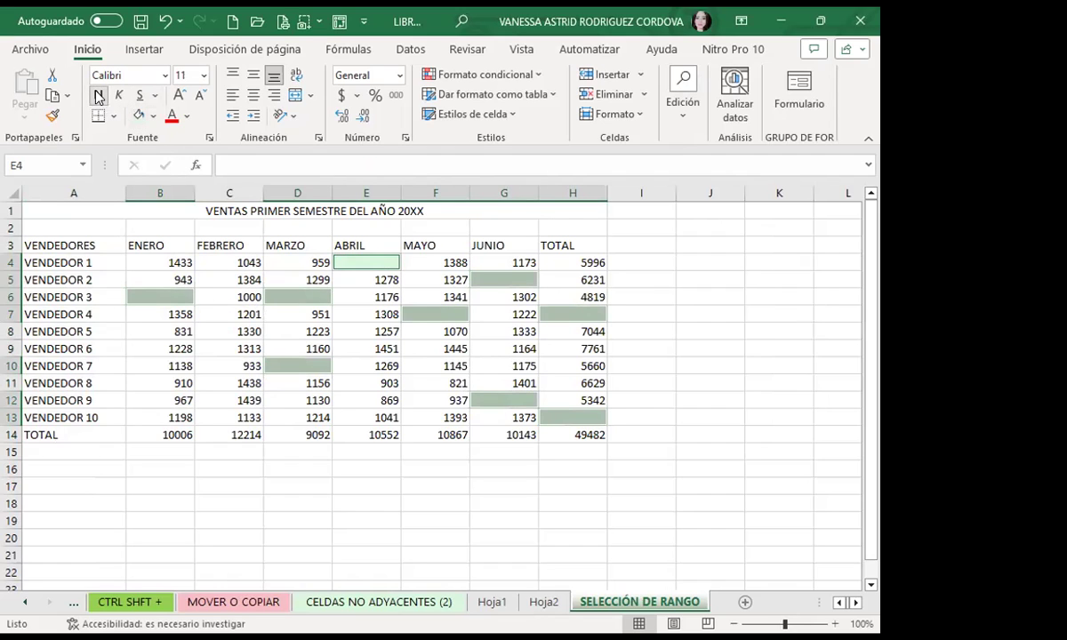
pyautogui.write('EXCEL')
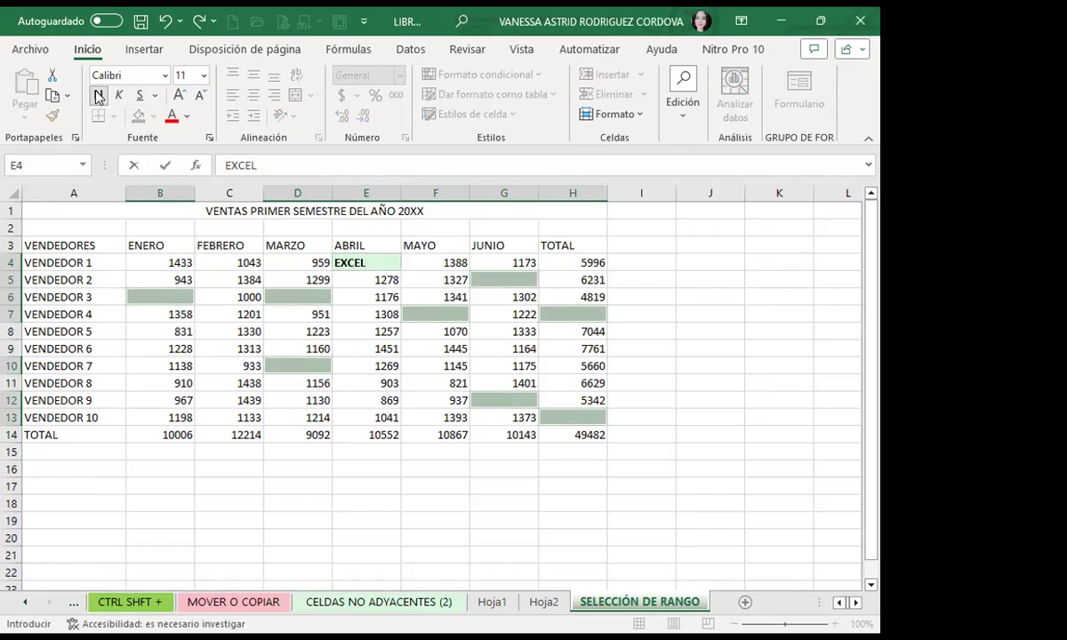
pyautogui.hotkey('ctrl', 'Return')
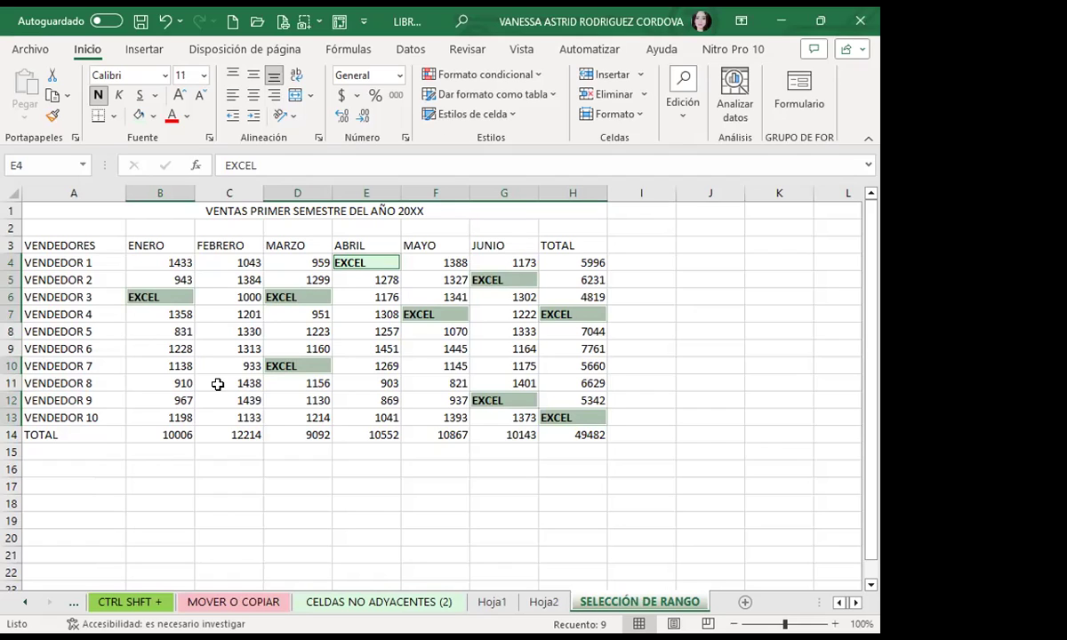
pyautogui.click(284, 417)
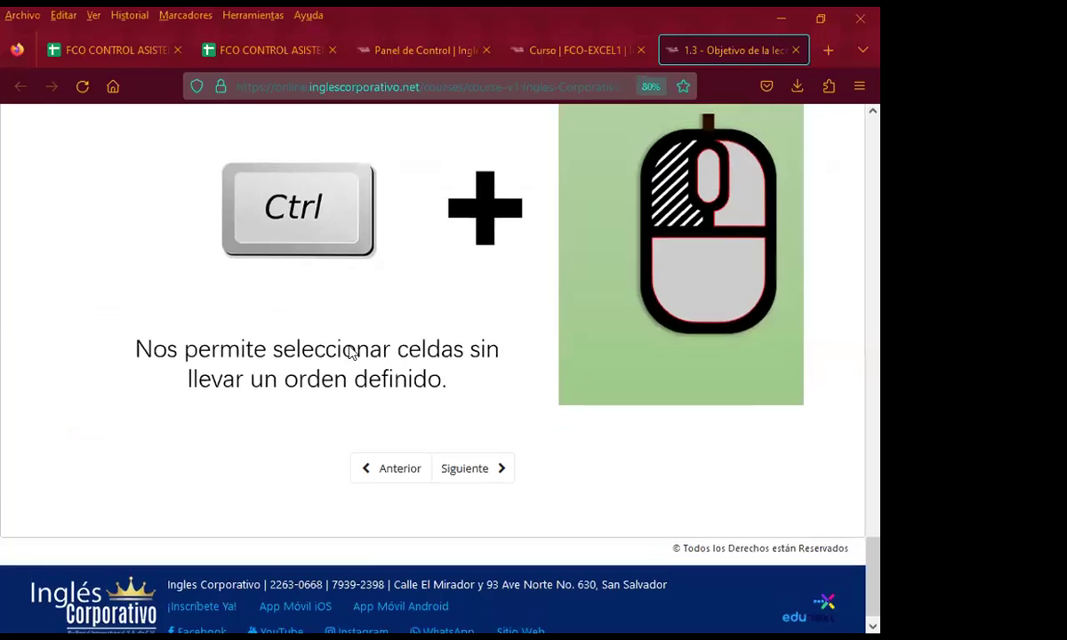
# Scroll to the top of the lesson page and open the class #3 discussion forum.
pyautogui.scroll(5, 351, 351)
pyautogui.scroll(5, 352, 350)
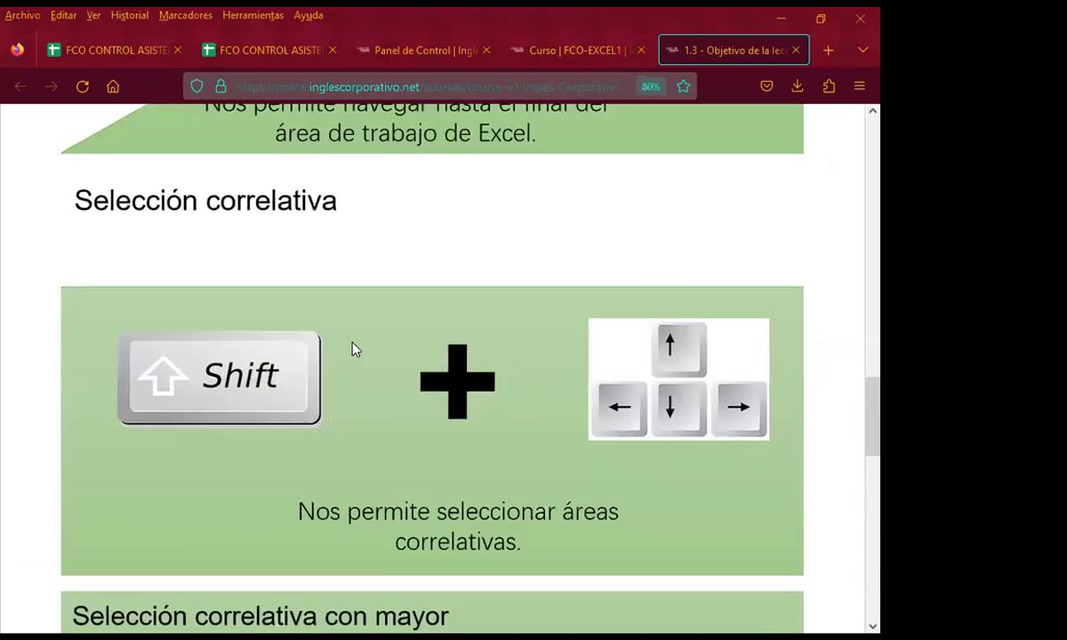
pyautogui.scroll(5, 373, 365)
pyautogui.scroll(5, 400, 375)
pyautogui.scroll(5, 409, 378)
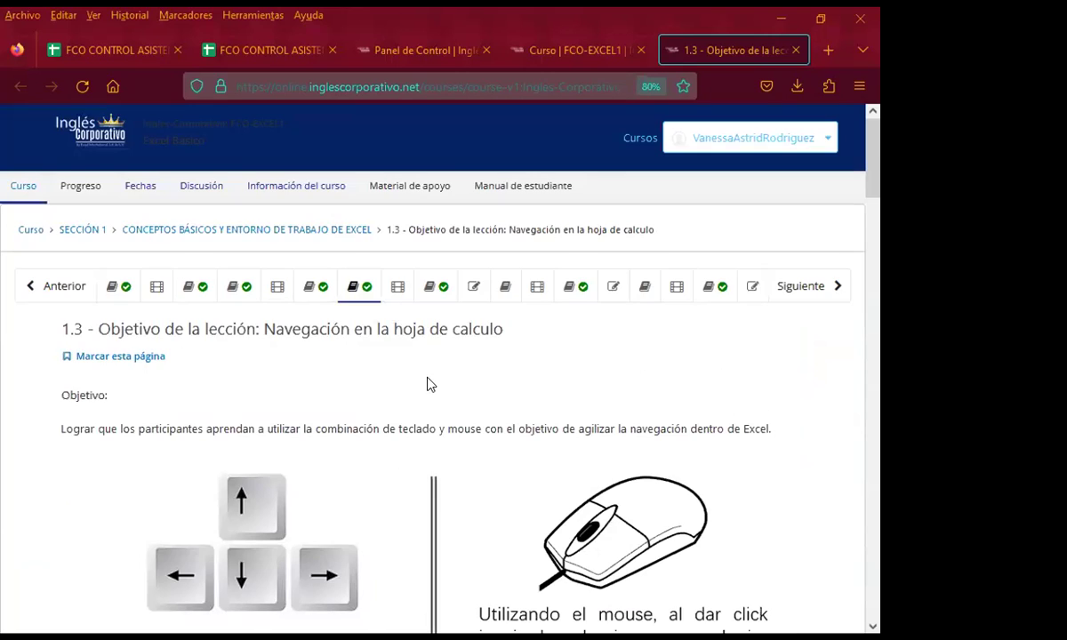
pyautogui.click(435, 292)
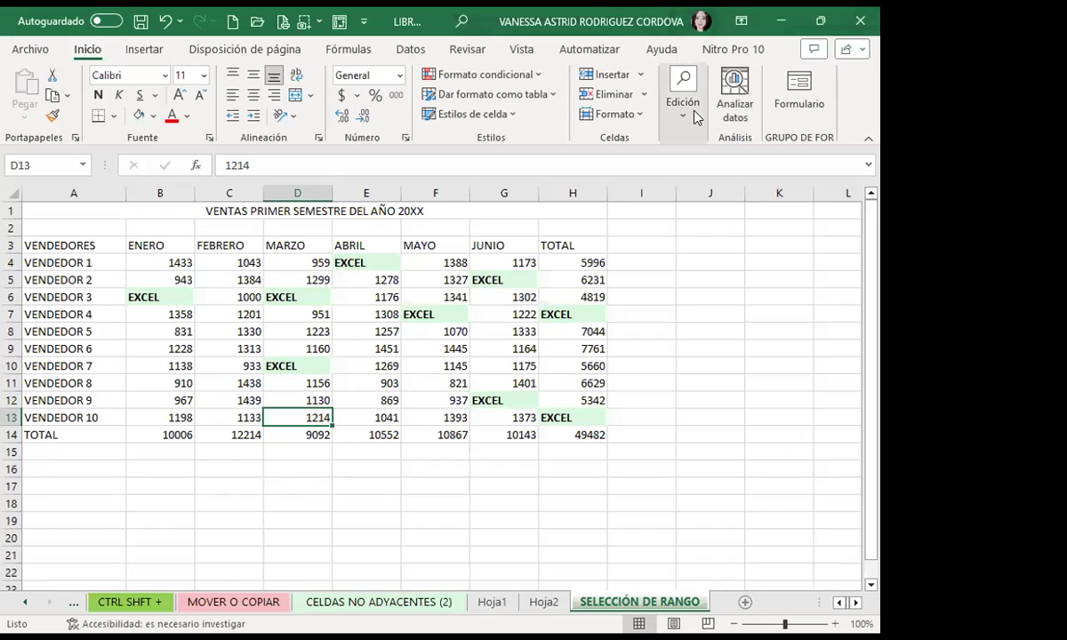
# Open Ir a Especial, dismiss it unchanged with Esc, and switch to Firefox with Alt+Tab.
pyautogui.click(690, 121)
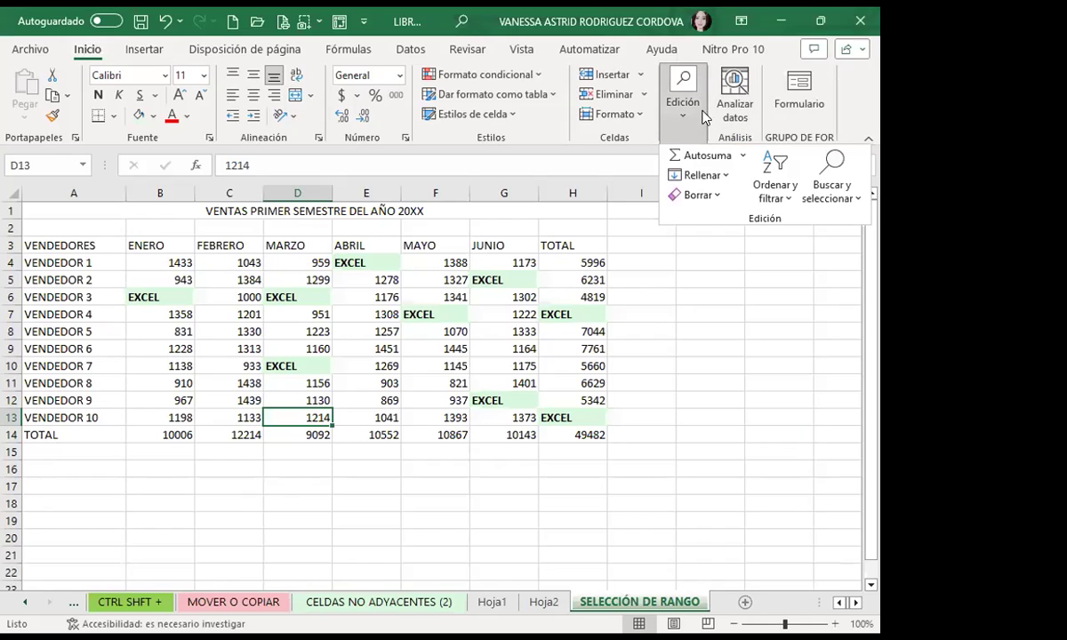
pyautogui.click(851, 204)
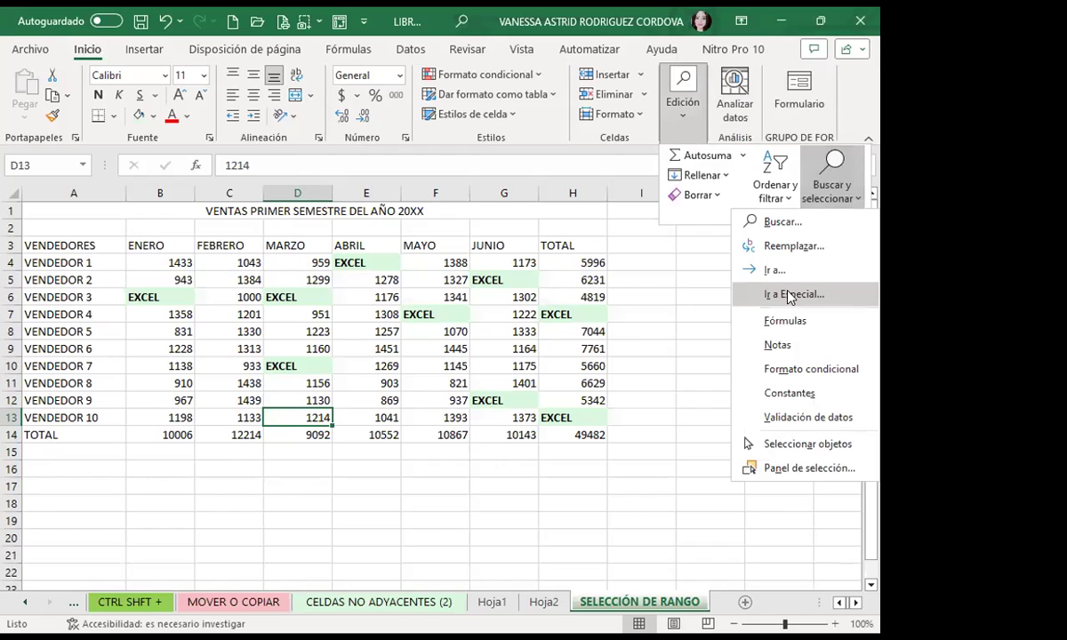
pyautogui.click(789, 296)
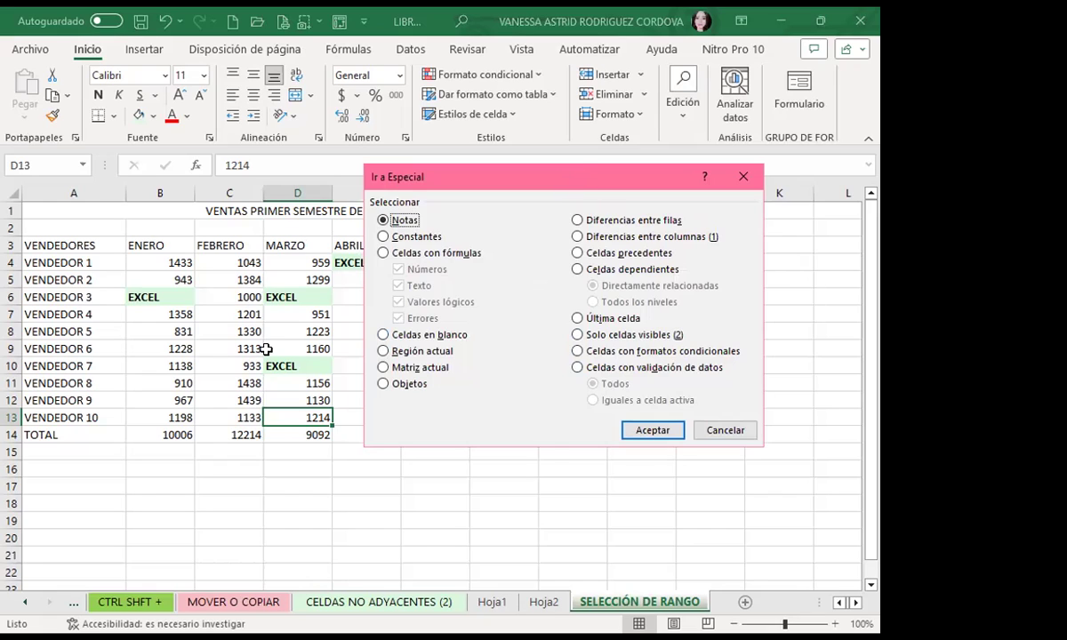
pyautogui.press('Escape')
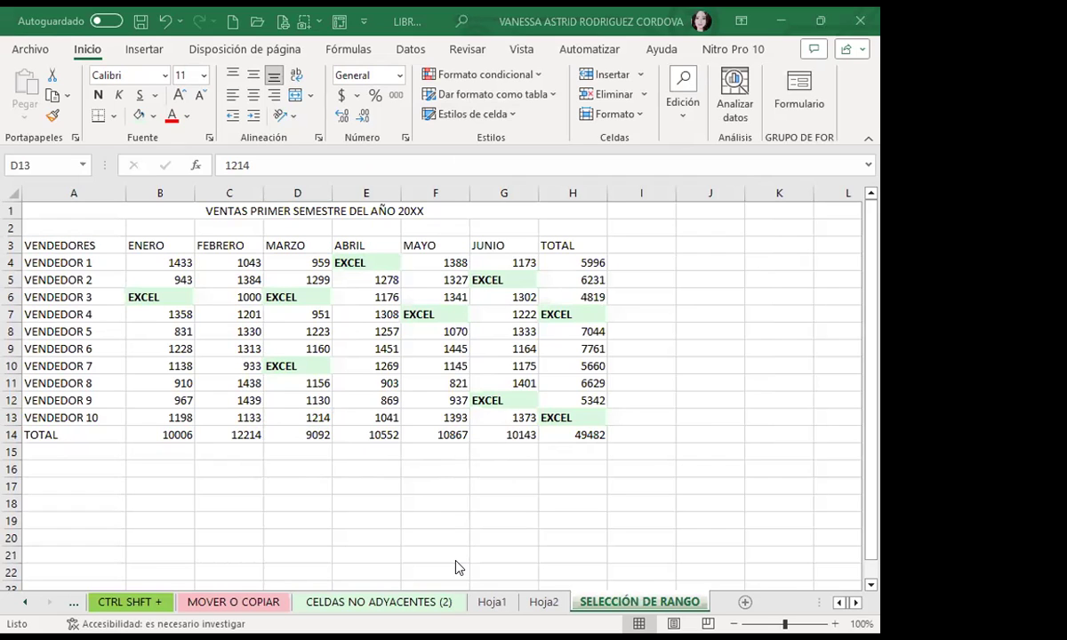
pyautogui.hotkey('alt', 'Tab')
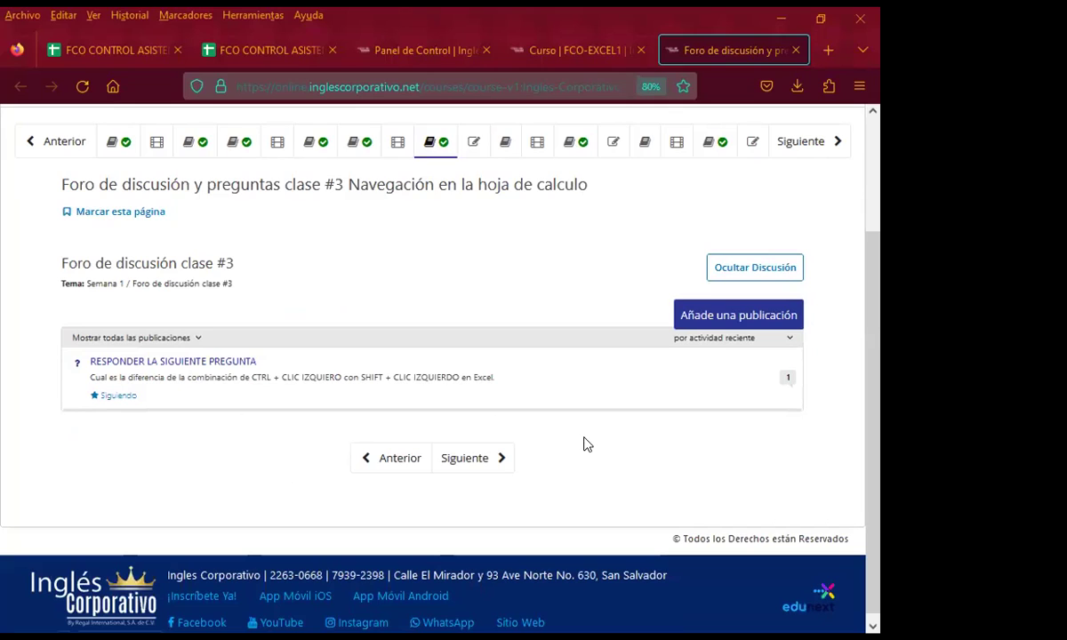